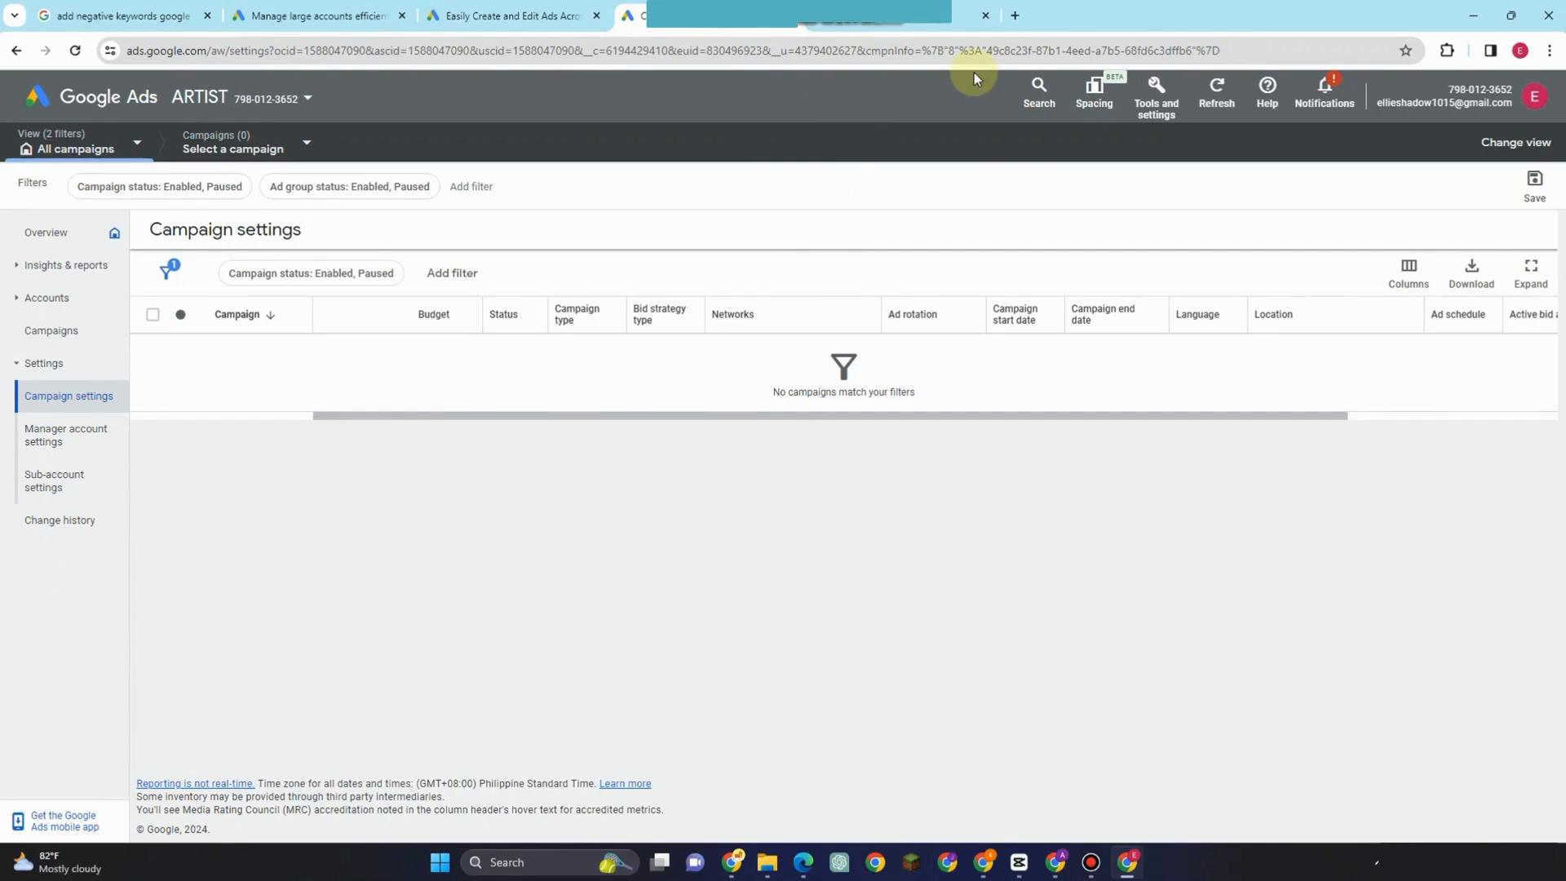
Step: Open the Negative keyword lists page and start a new list named NEGATIVE
click(1039, 89)
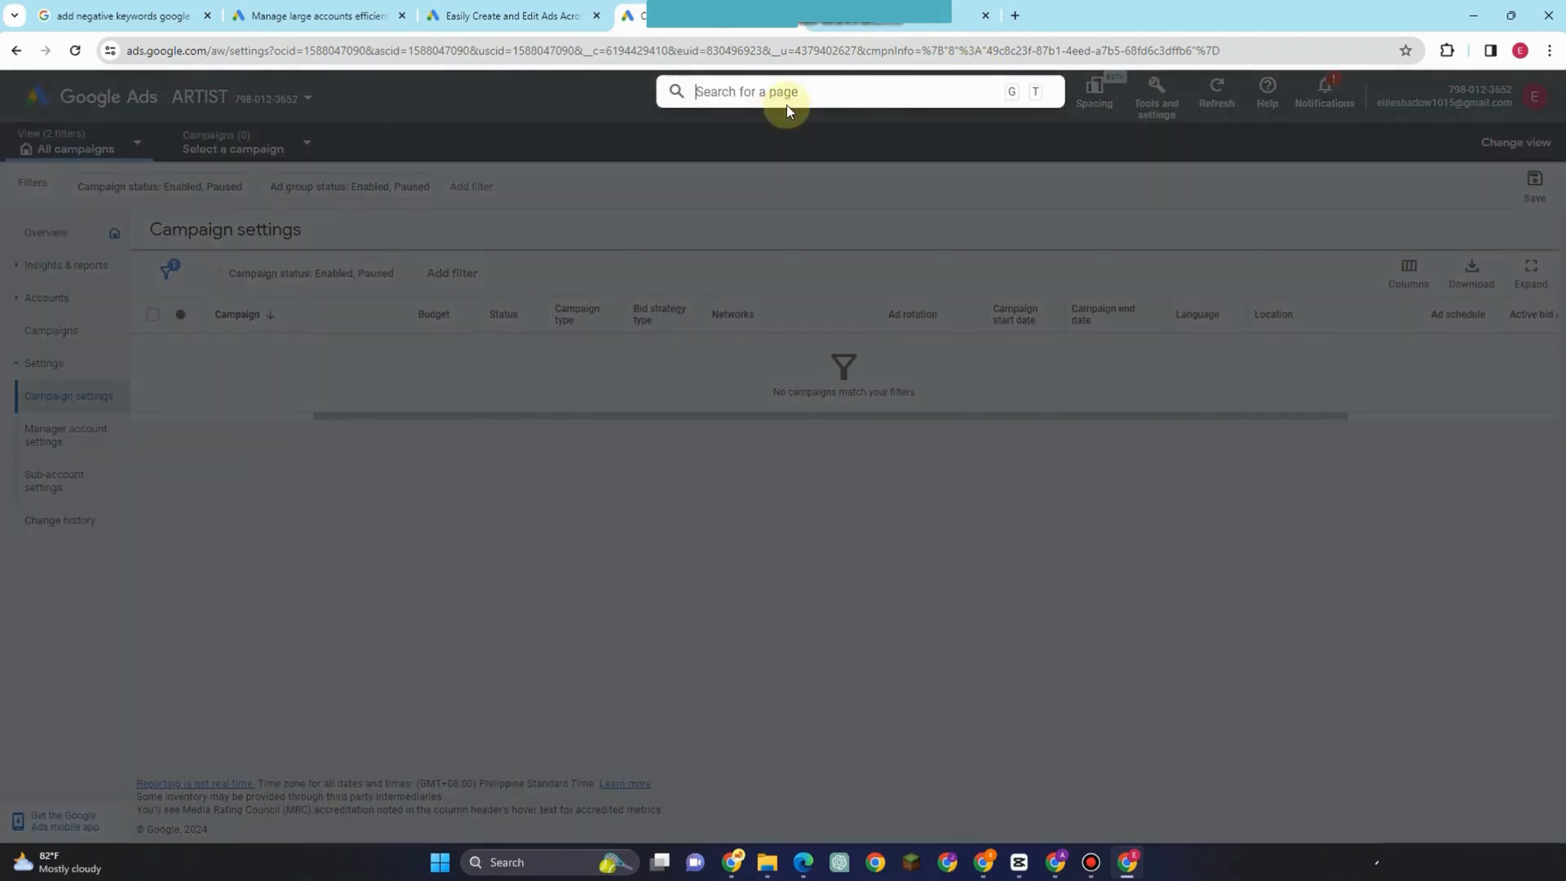
text(neg)
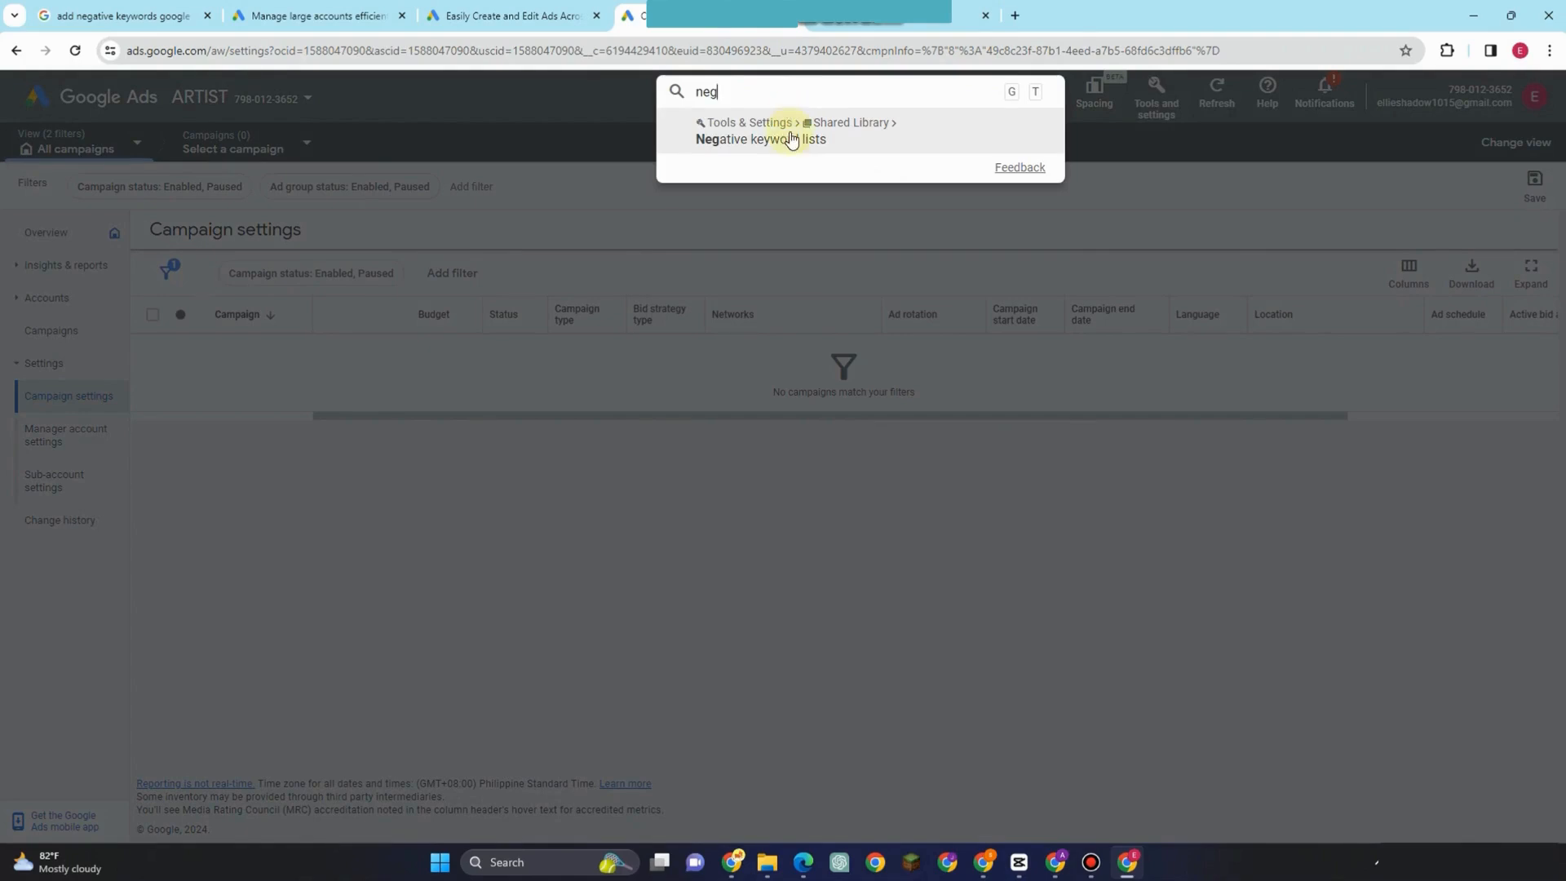
click(791, 140)
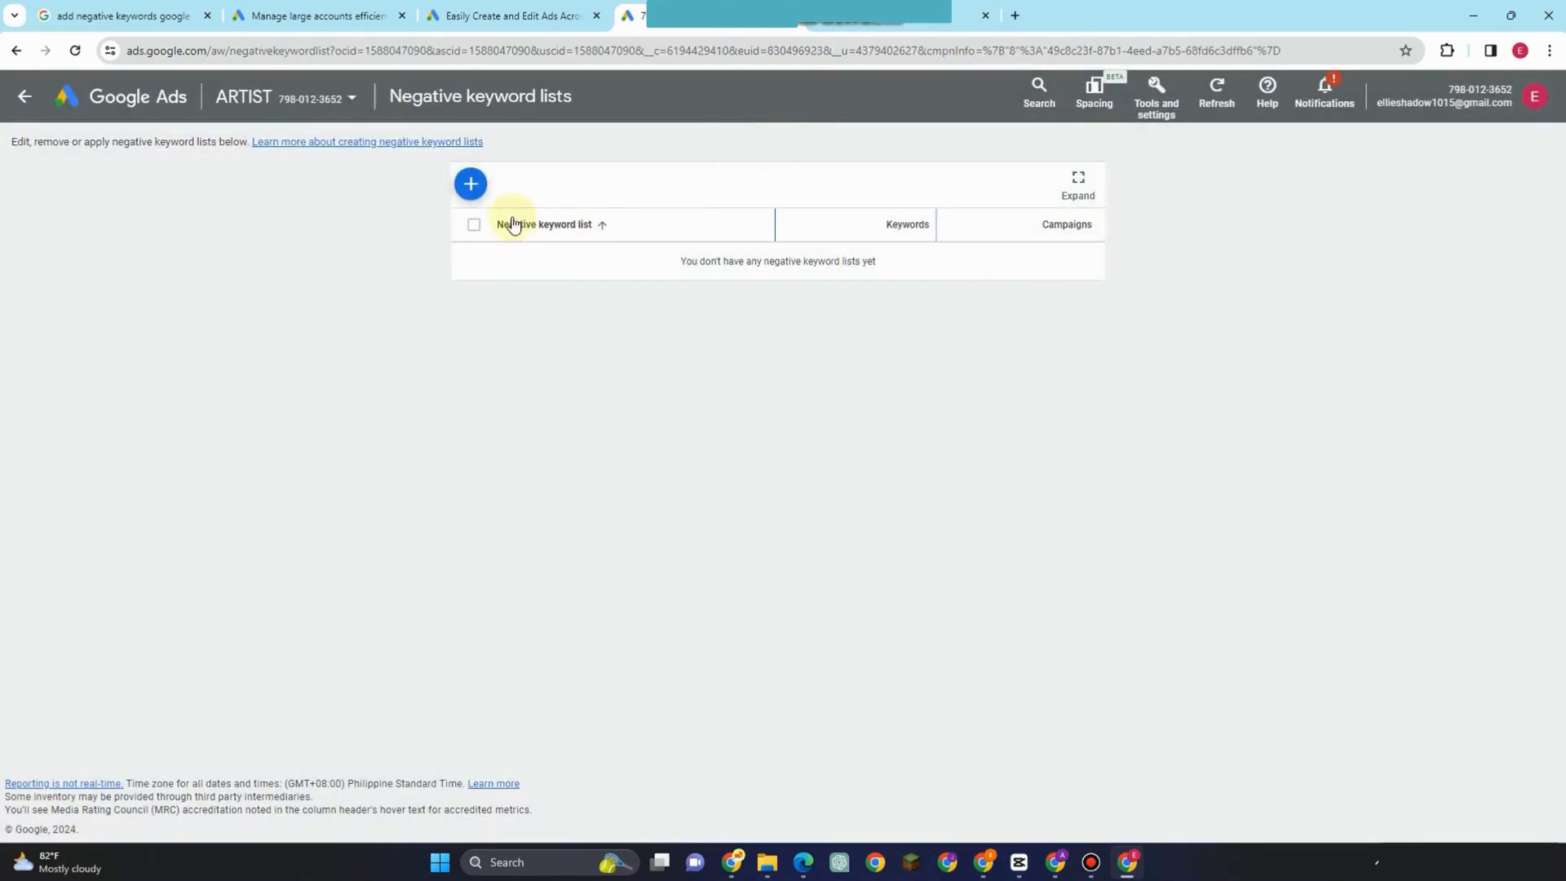
click(485, 187)
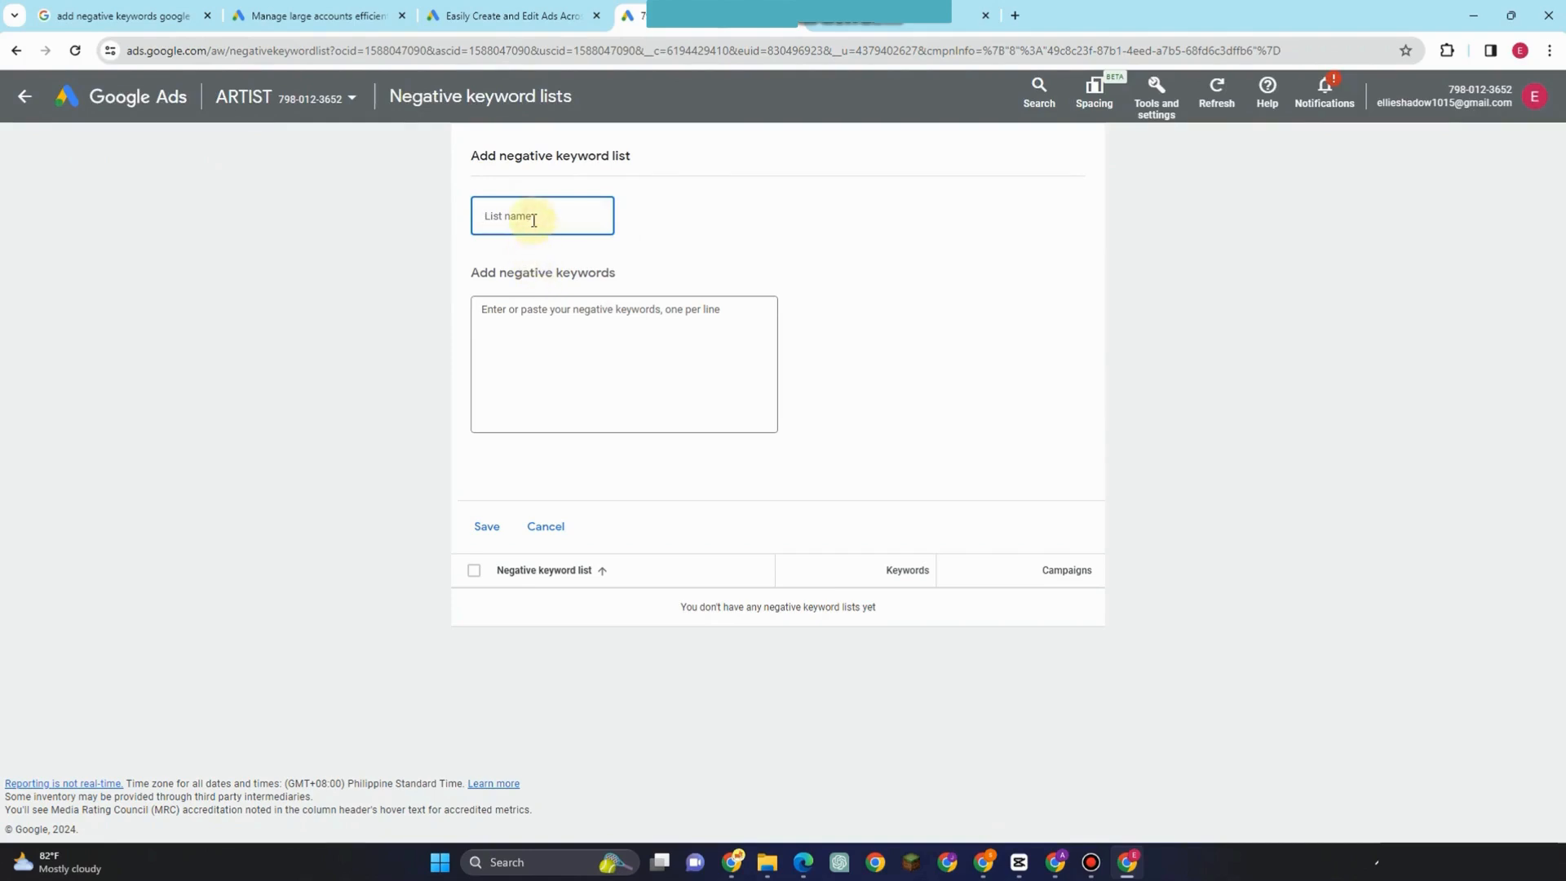
text(NEGATIVE)
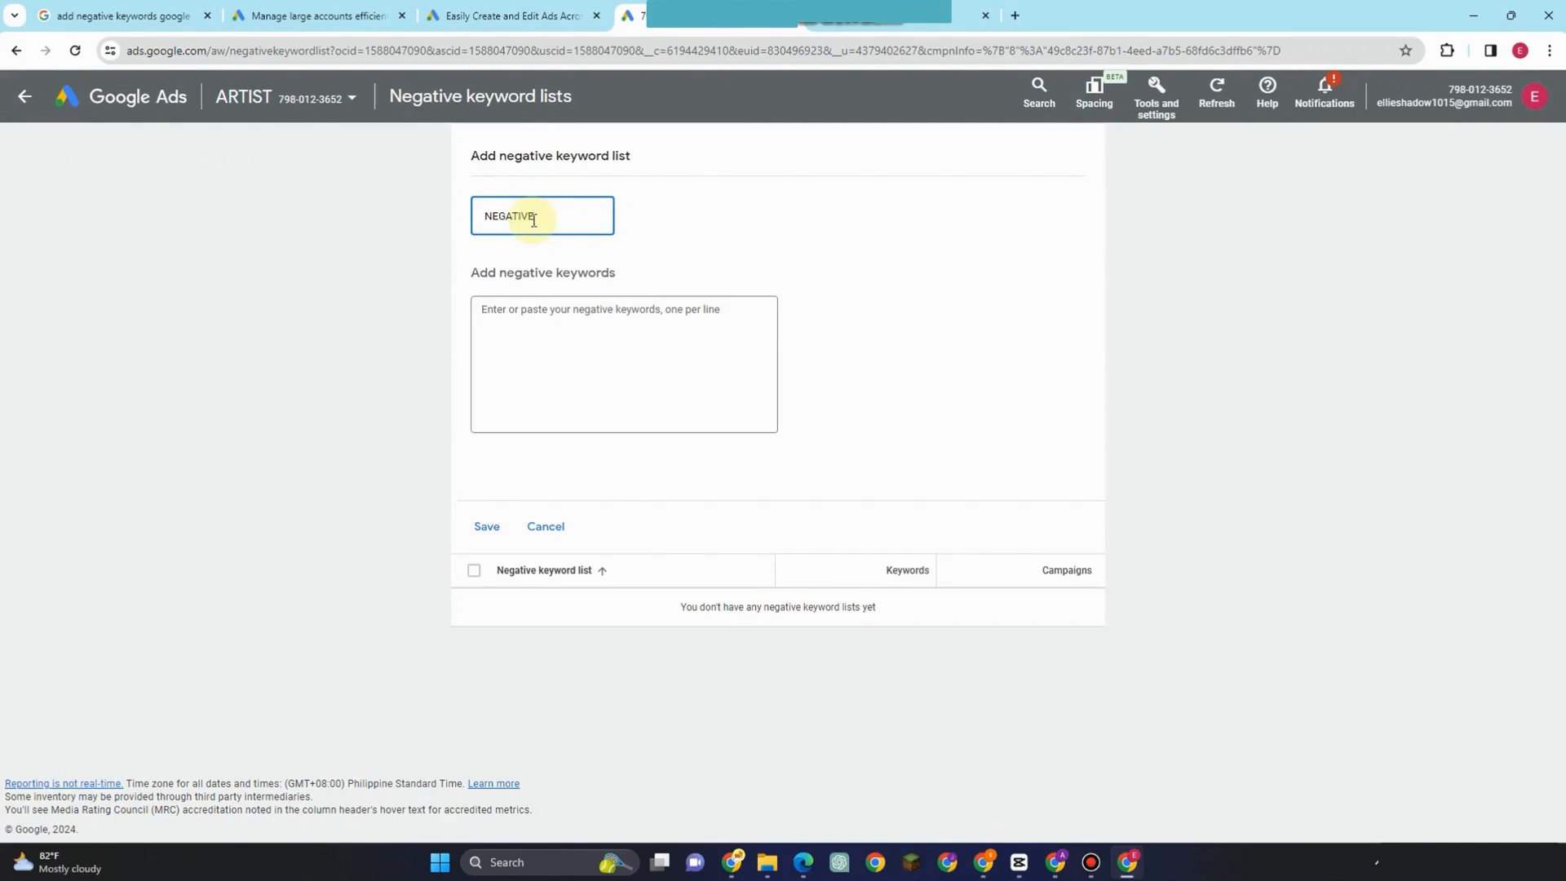
Step: Enter Diy, Cheap and Rent as negative keywords, one per line
click(543, 318)
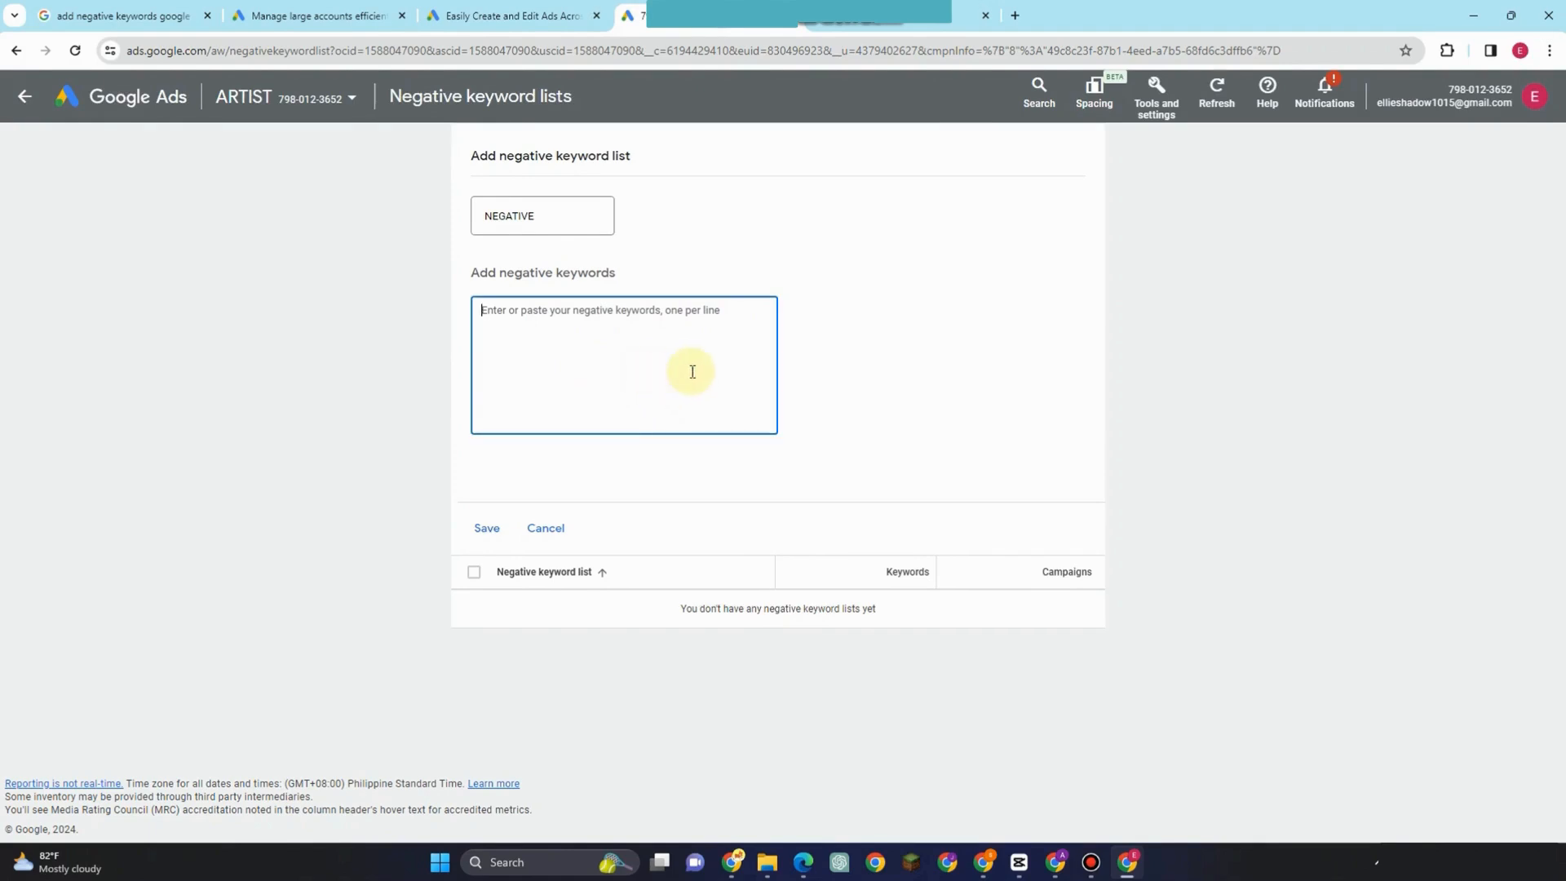
text(Diy)
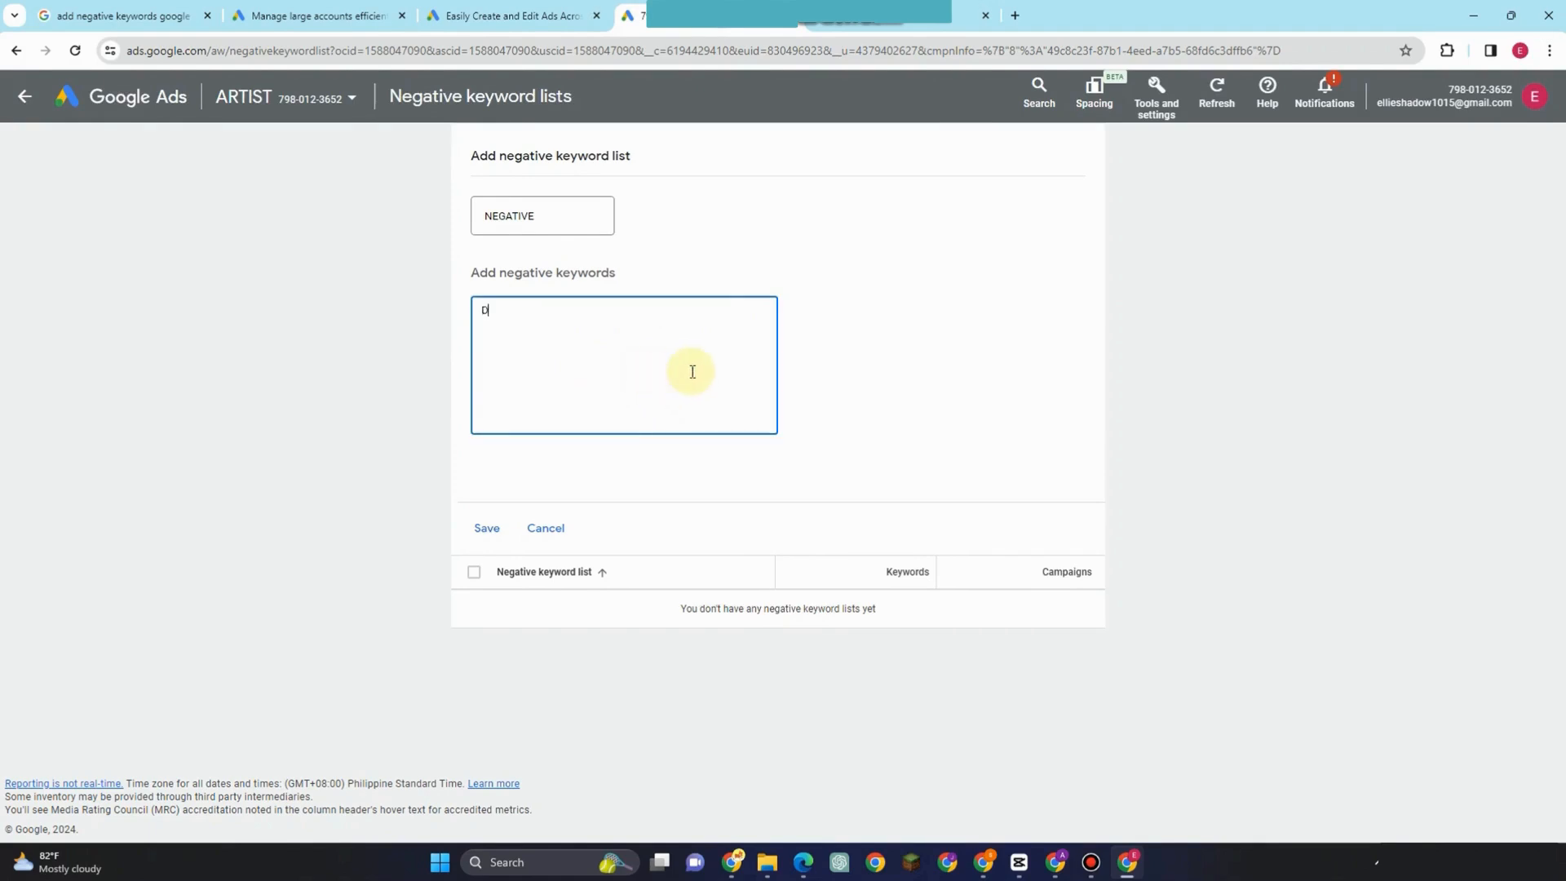
key(Return)
text(Cheap)
key(Return)
text(Rent)
key(Return)
Step: Add Nike, Adidas and Class A on separate lines of the negative keywords
text(Nike )
text(Adid)
key(BackSpace)
key(BackSpace)
text(idas)
key(Return)
text(Class A)
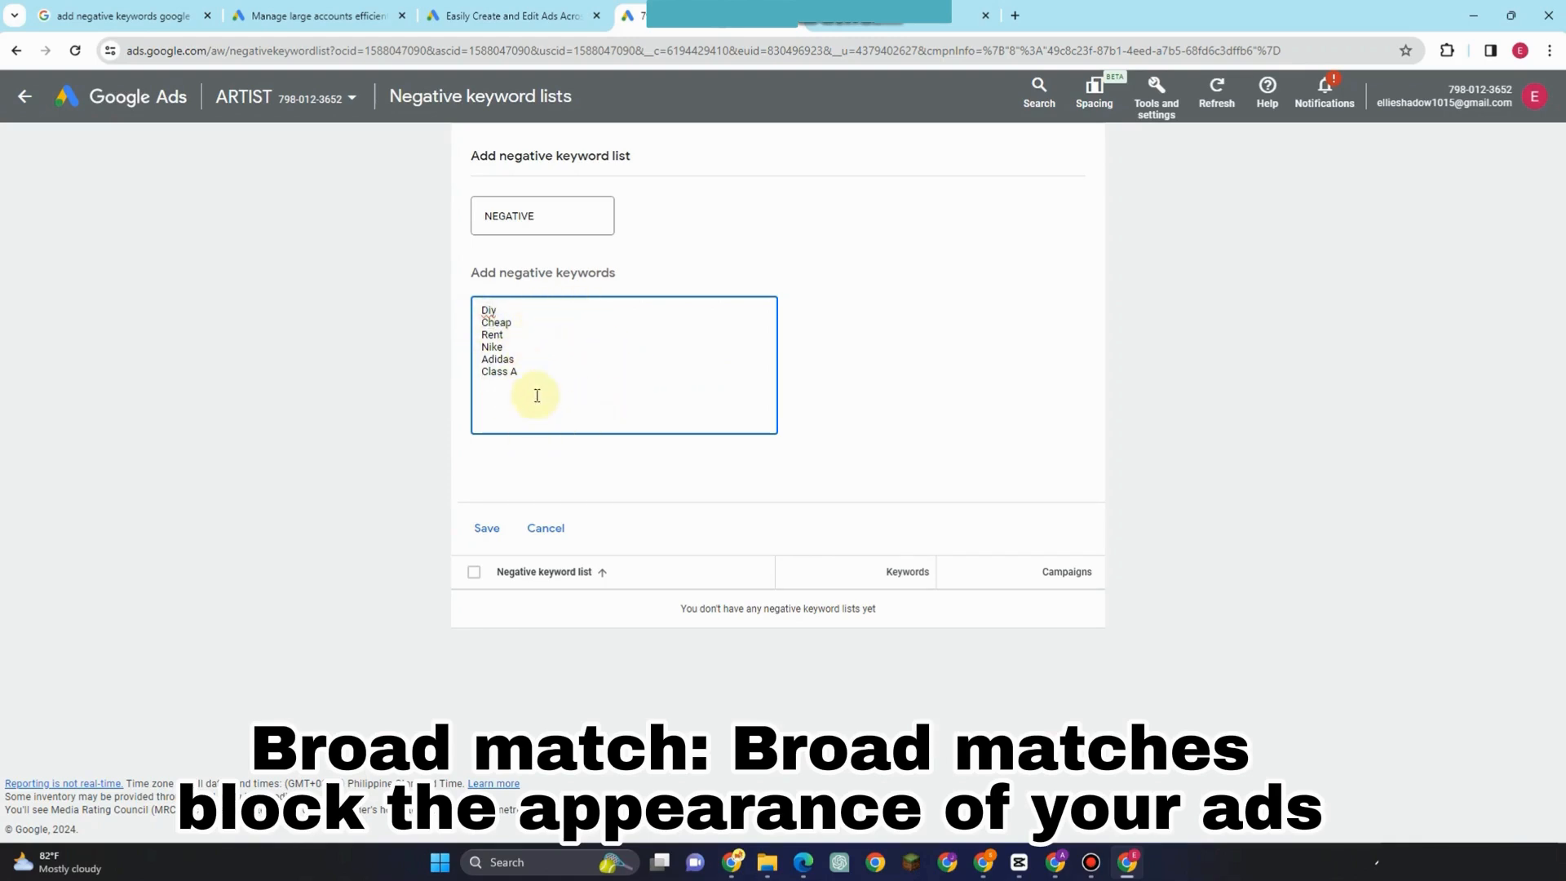
Step: Review the broad match keywords entered so far, from Diy to Class A
double_click(488, 310)
double_click(491, 323)
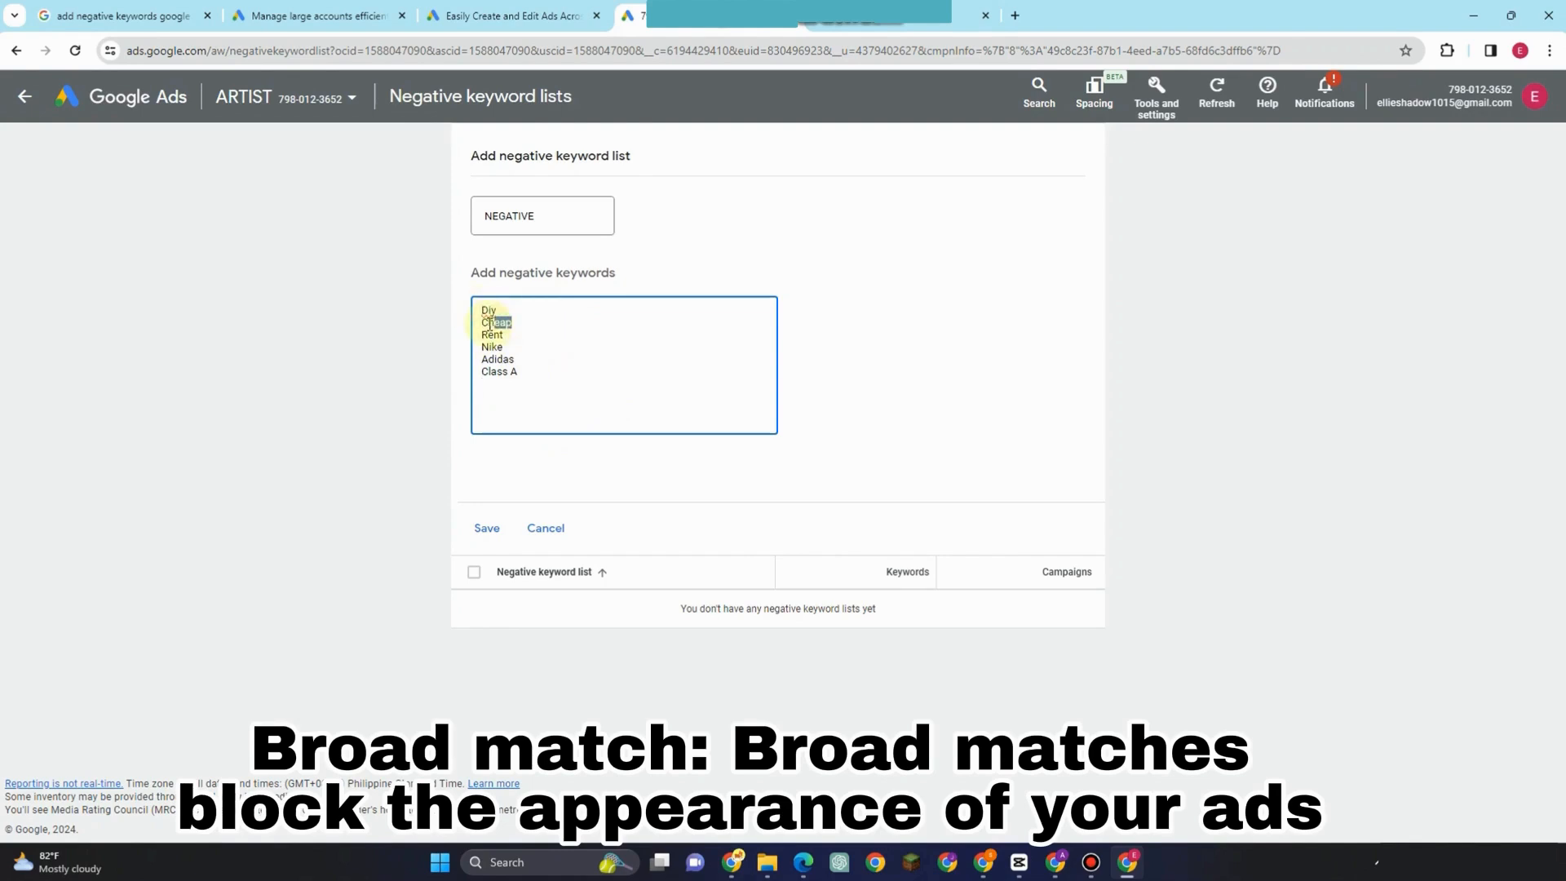
double_click(515, 336)
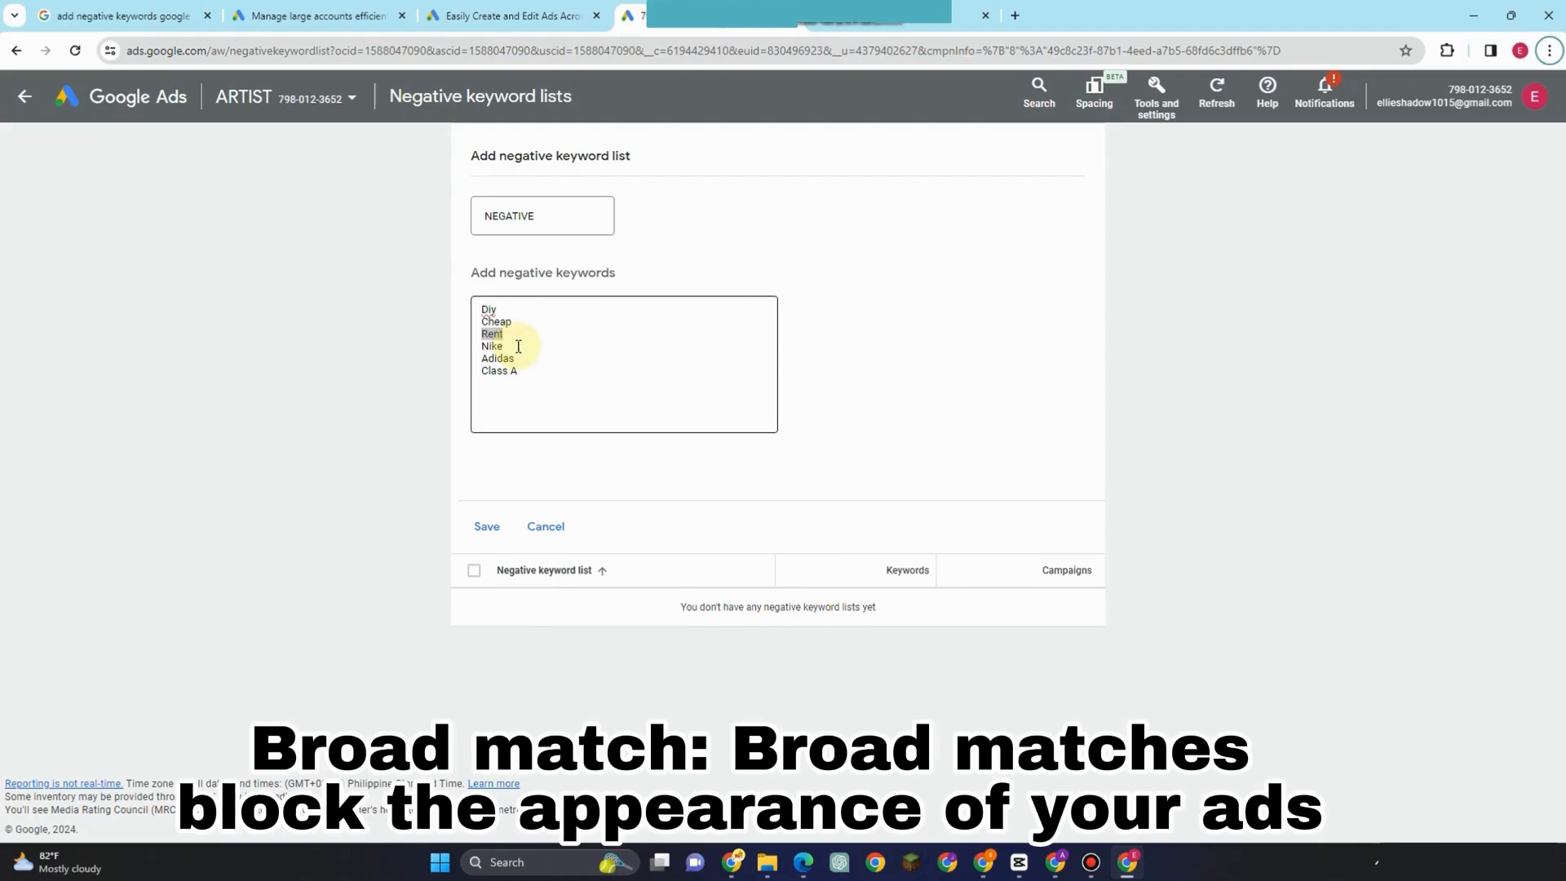
click(518, 347)
double_click(496, 347)
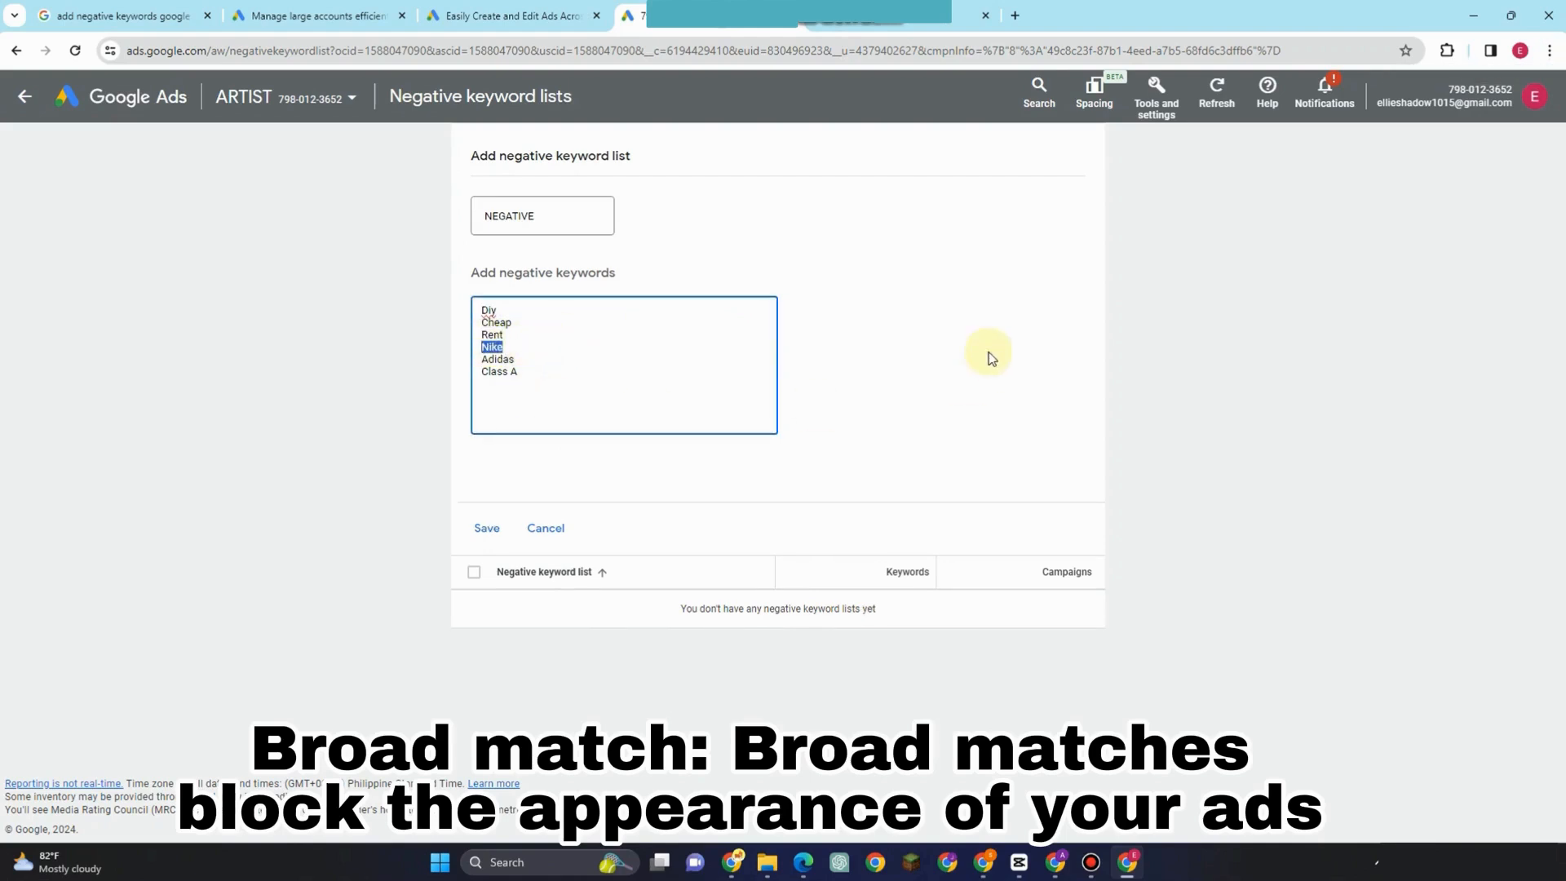
drag(519, 360, 504, 359)
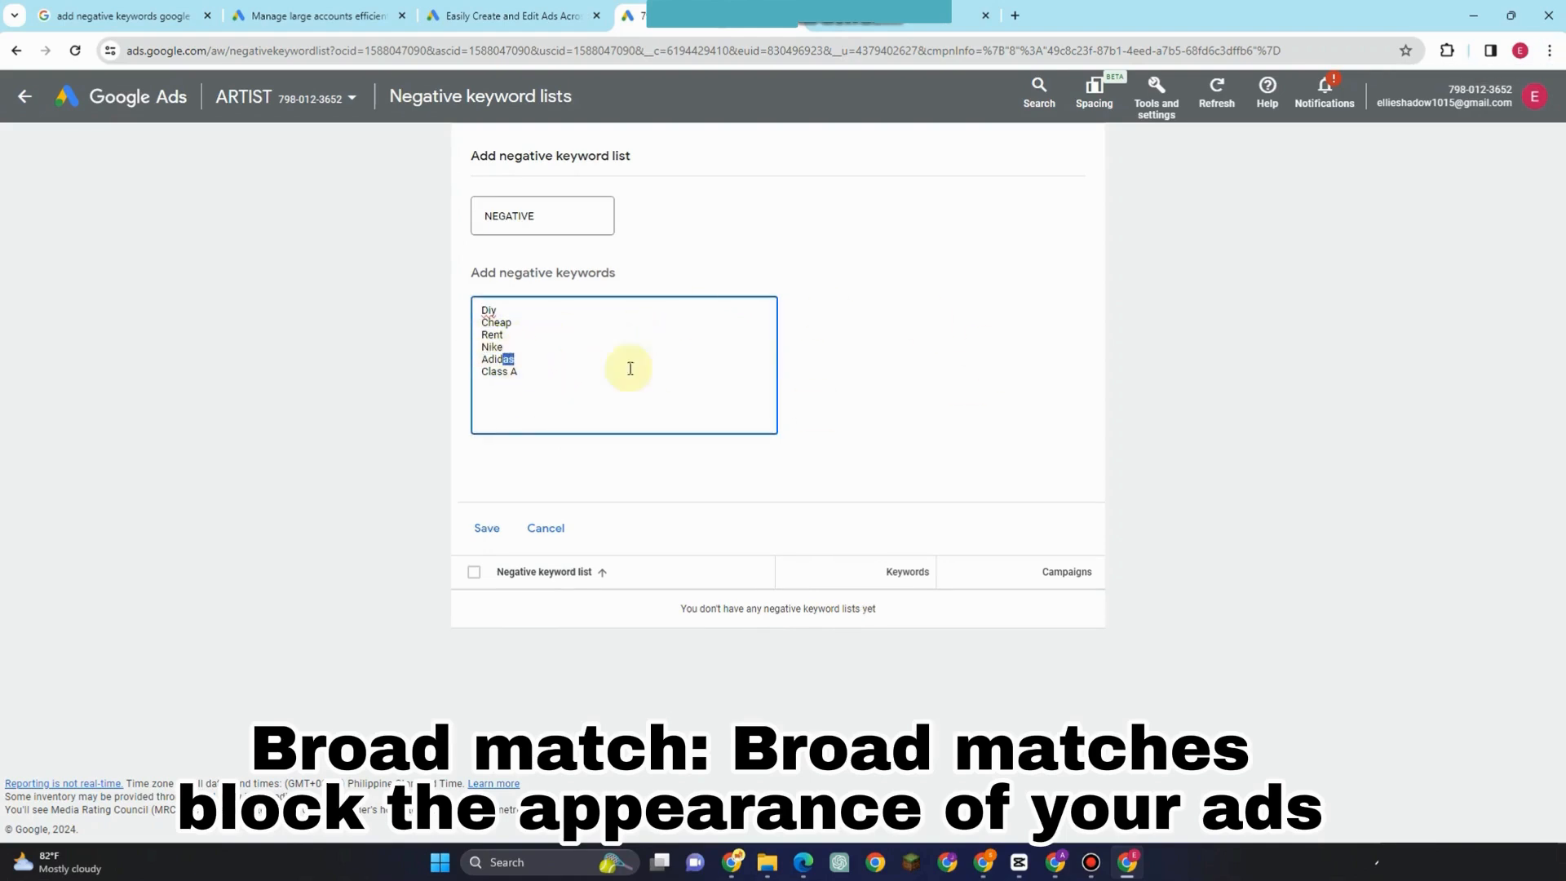
click(628, 347)
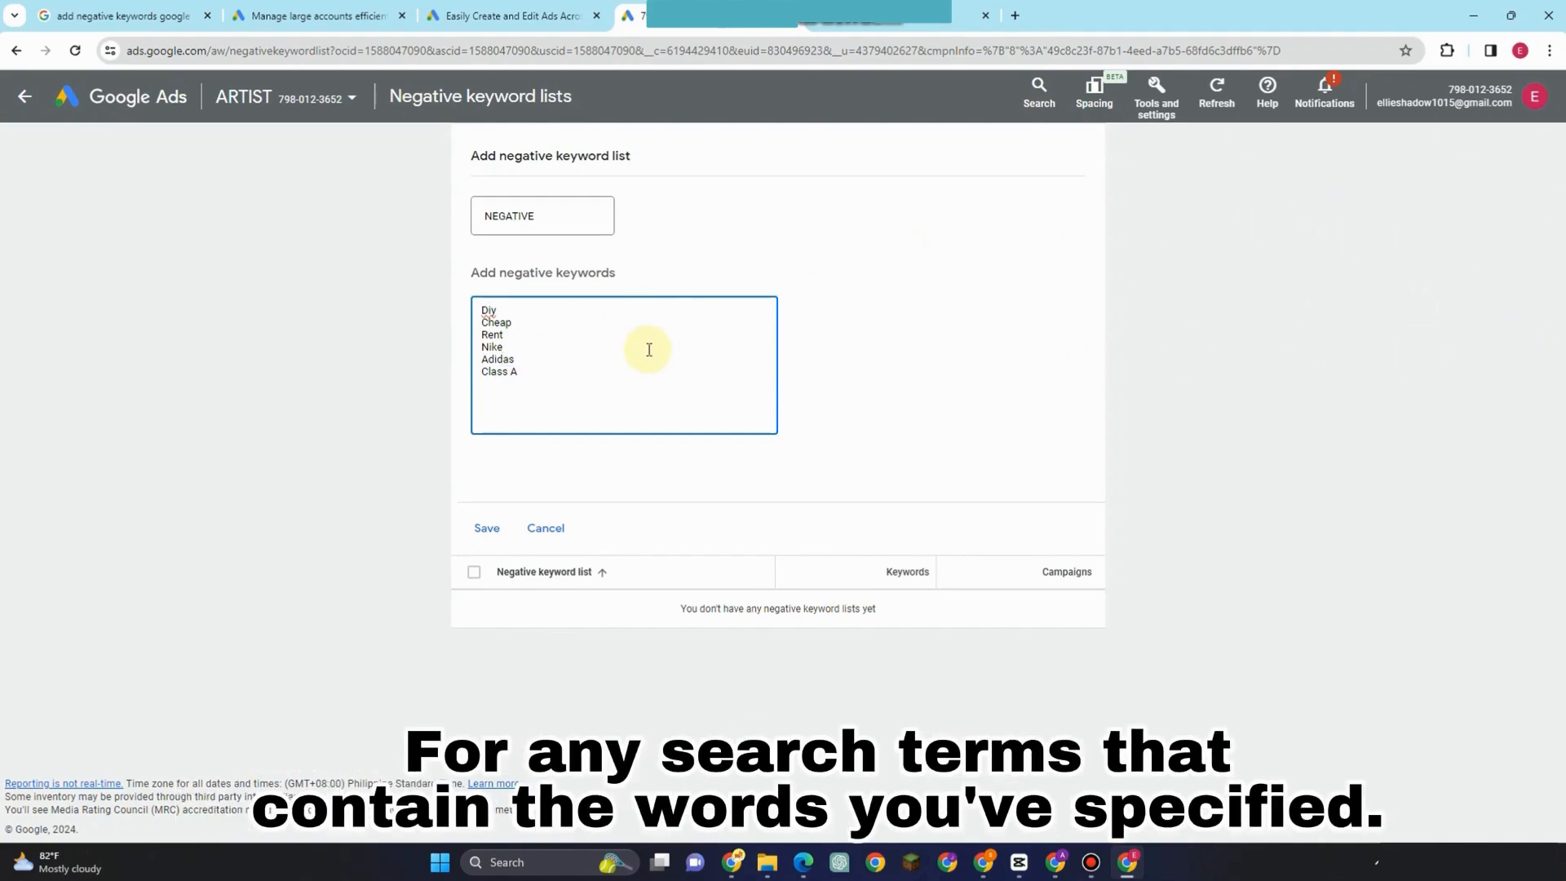
drag(529, 360, 473, 369)
click(532, 380)
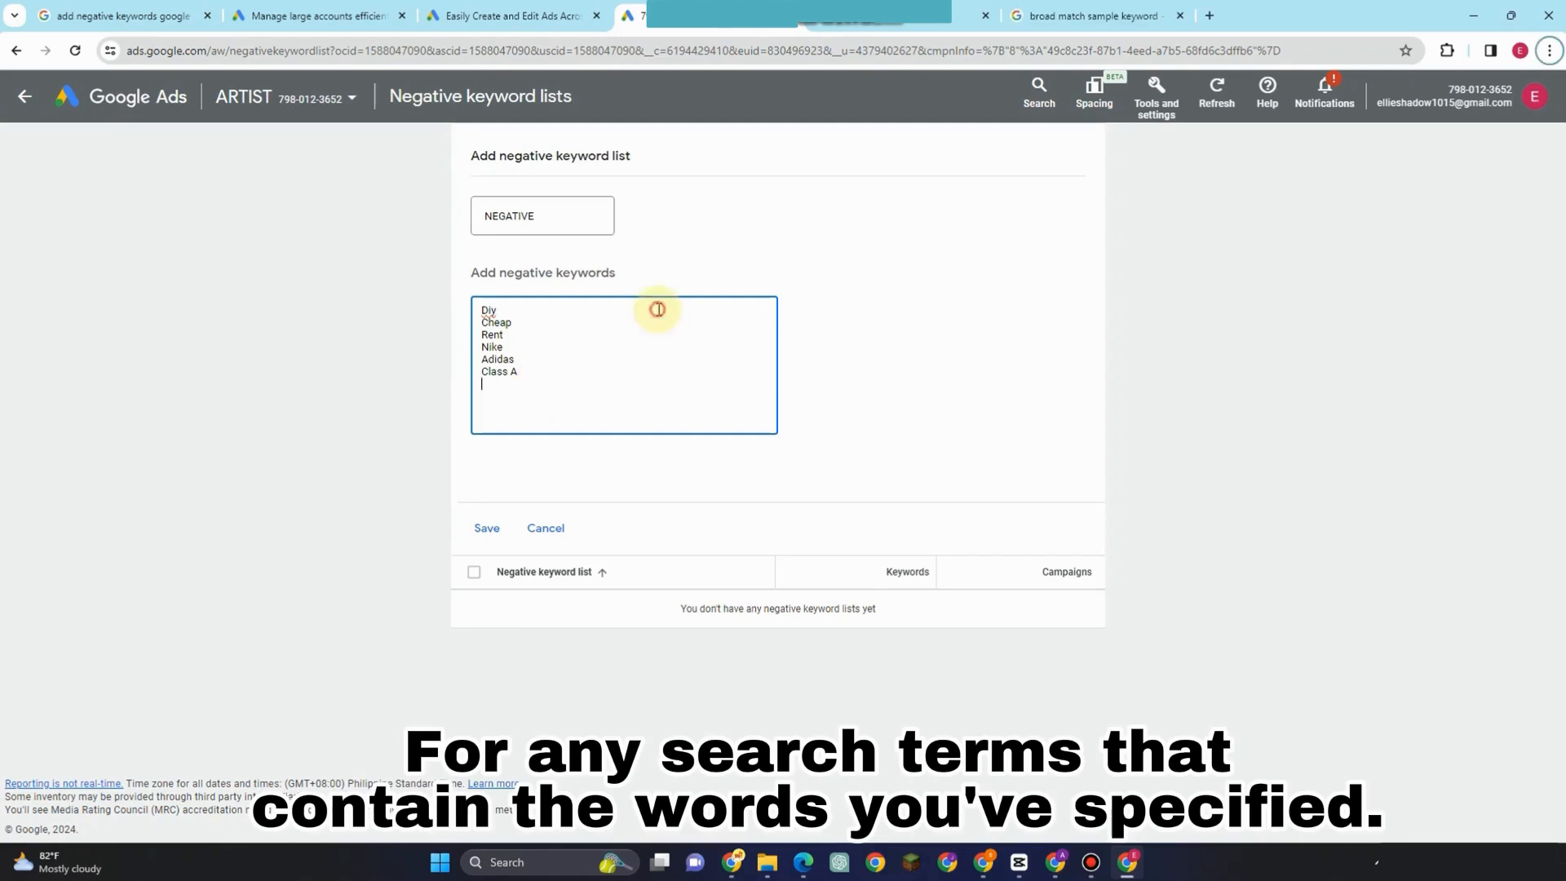
Step: Leave a blank line after Class A and add the broad match keywords car window and driver's seat
key(alt)
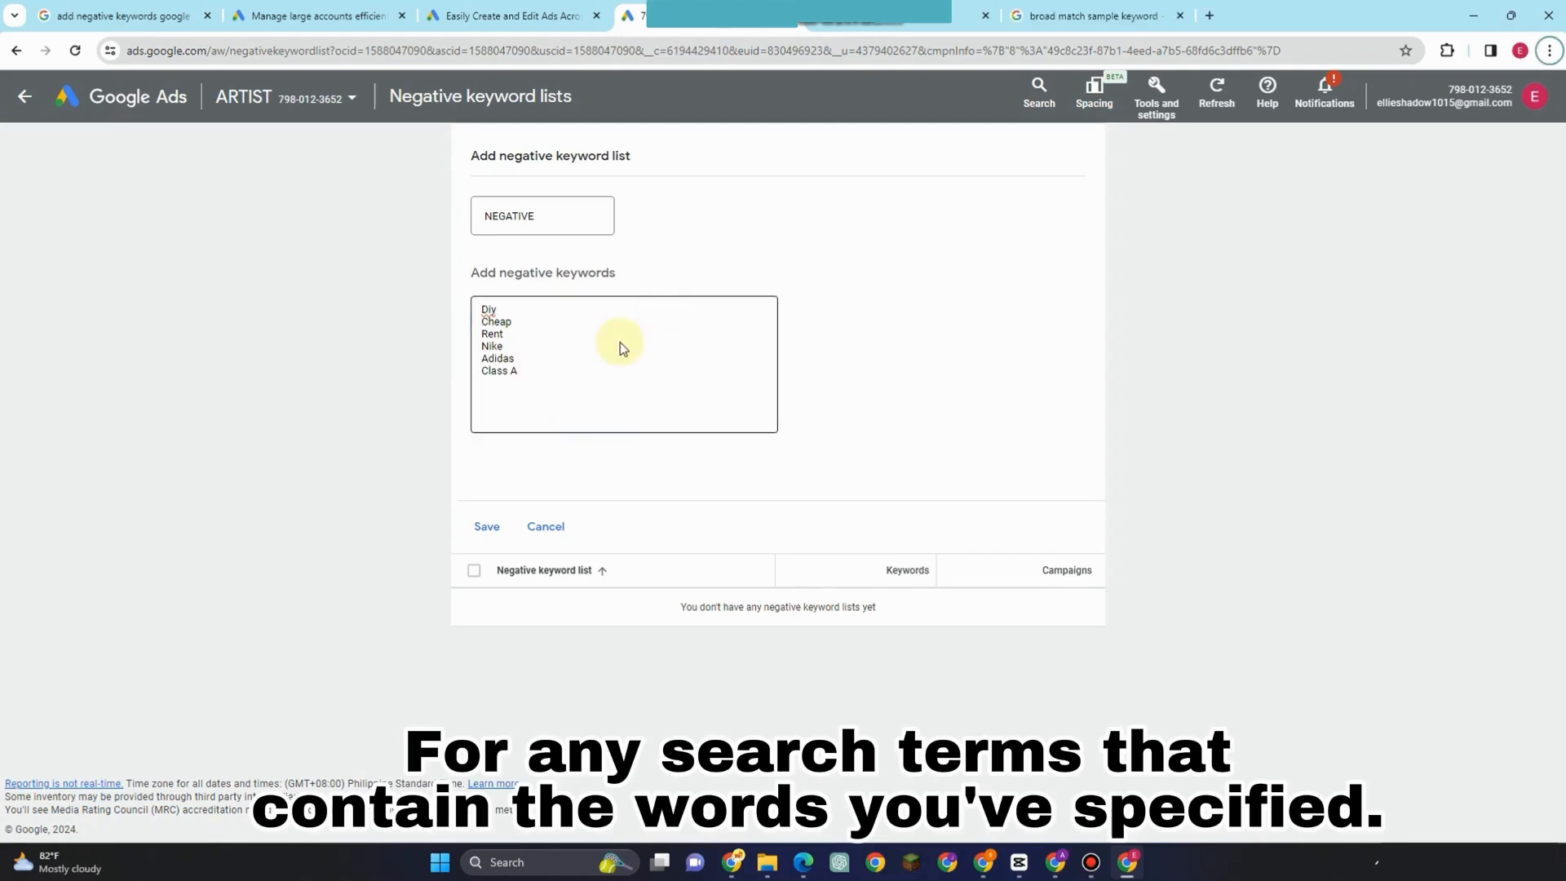
key(Return)
click(609, 370)
click(561, 392)
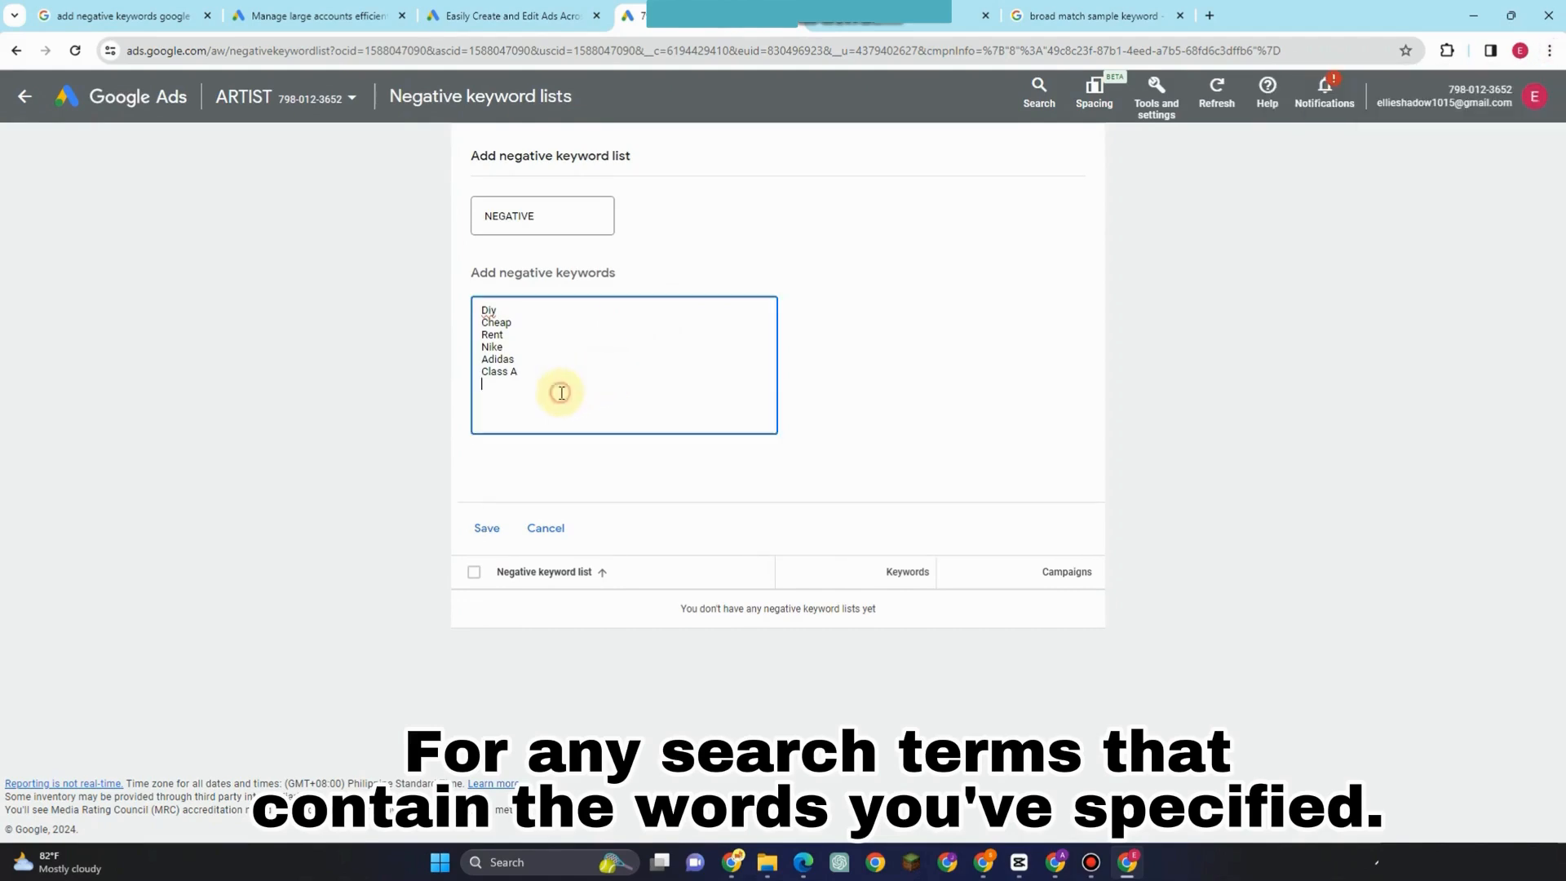
key(Return)
text(car wind)
text(ow )
text(driver)
text('s ea)
key(BackSpace)
key(BackSpace)
text(sear)
key(Return)
Step: Add sample car and shoes class a as further negative keywords below driver's seat
text(s)
text(ac)
text(mp)
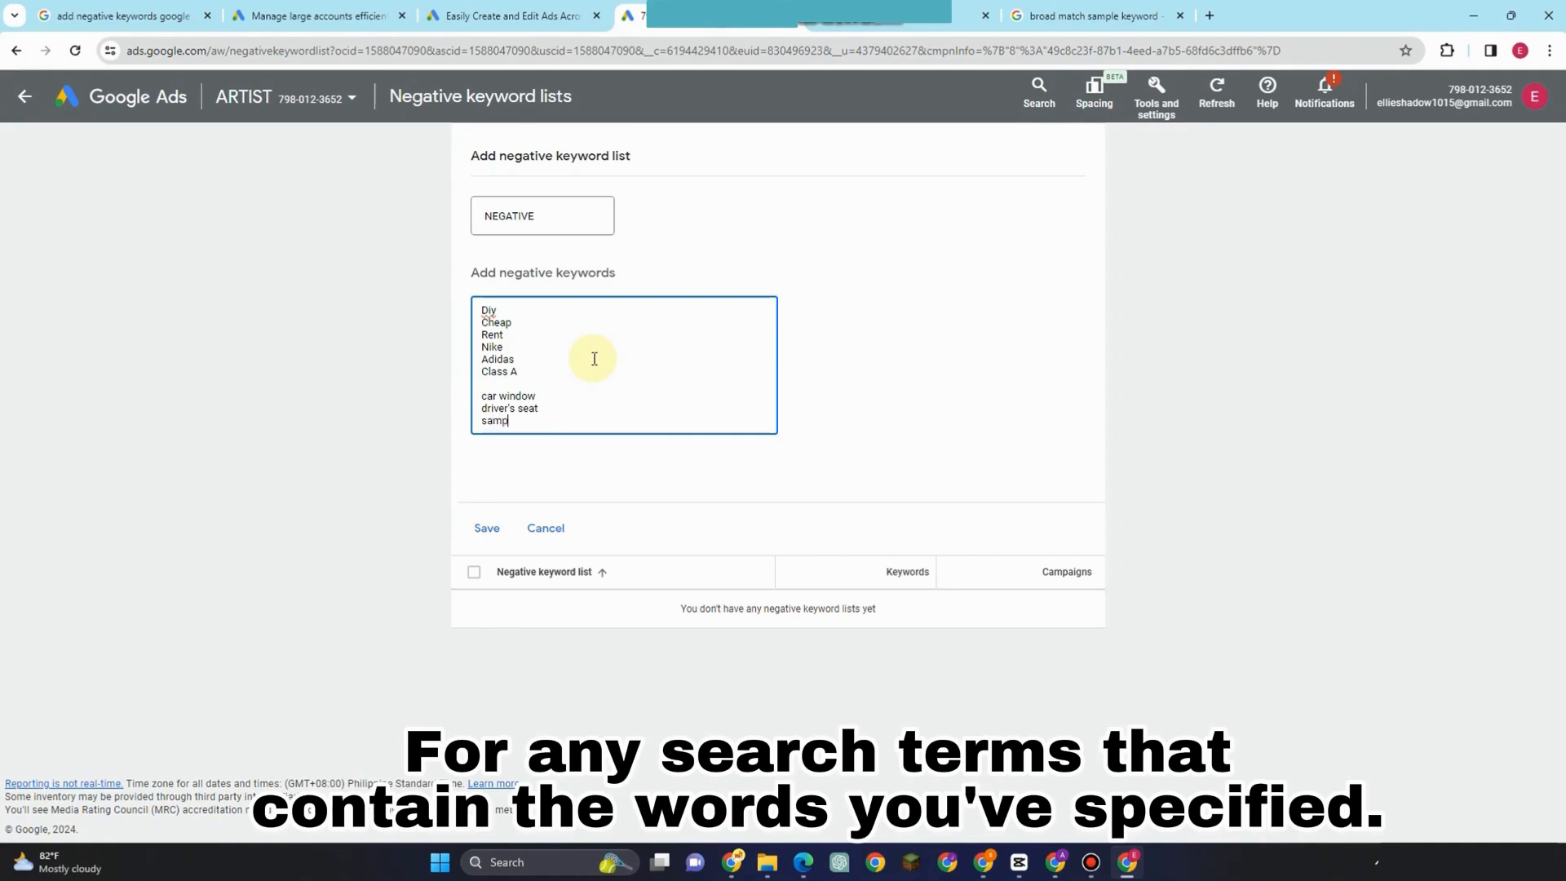
text(le car)
key(Return)
text(sa)
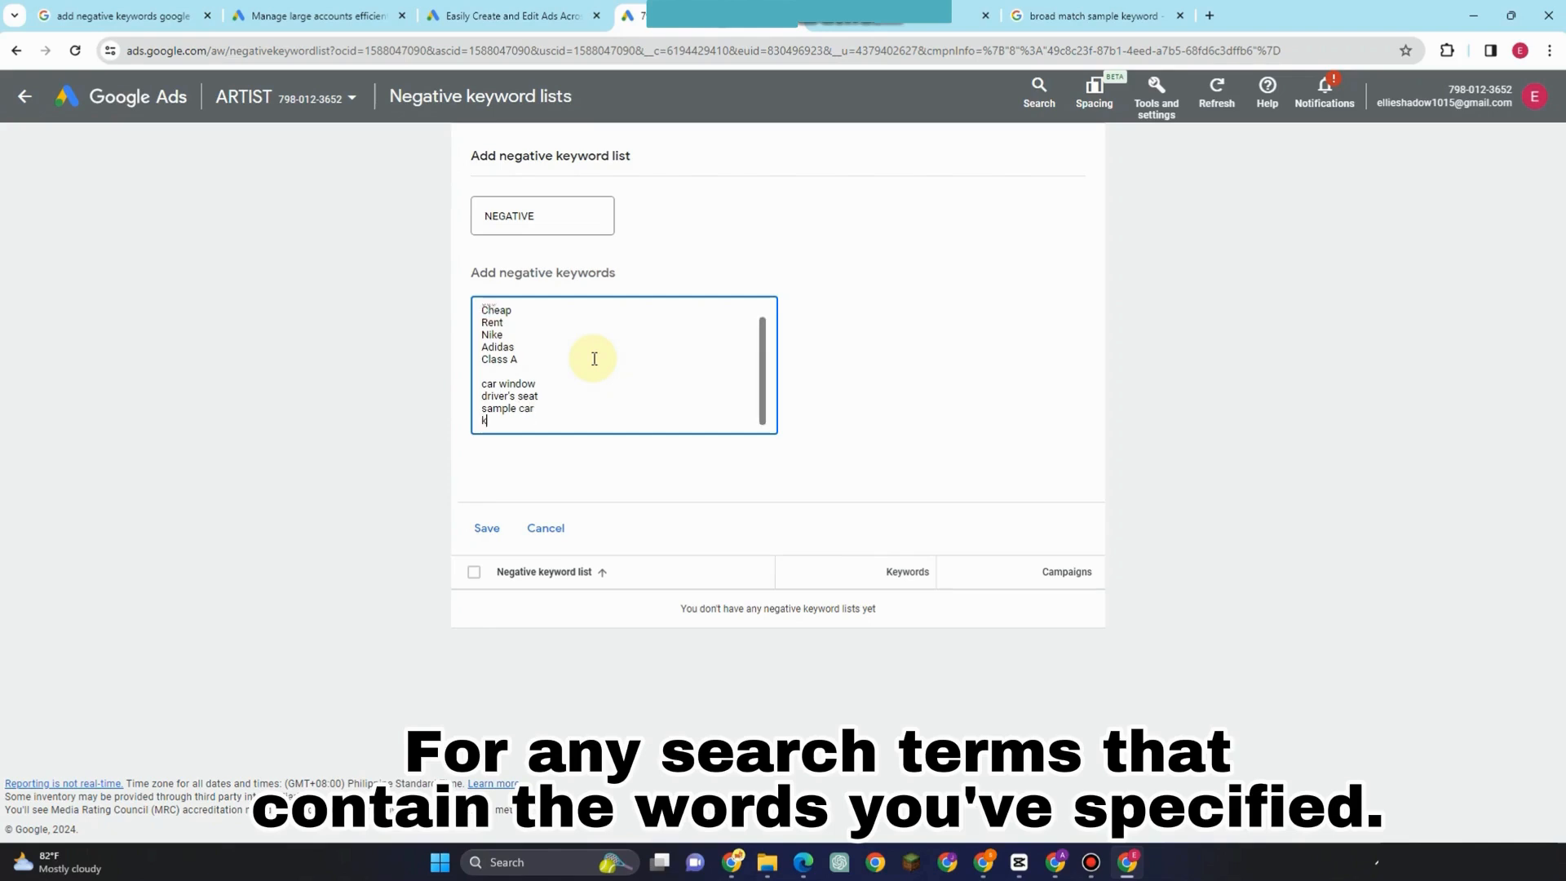
key(BackSpace)
key(BackSpace)
text(shoes class a)
key(Return)
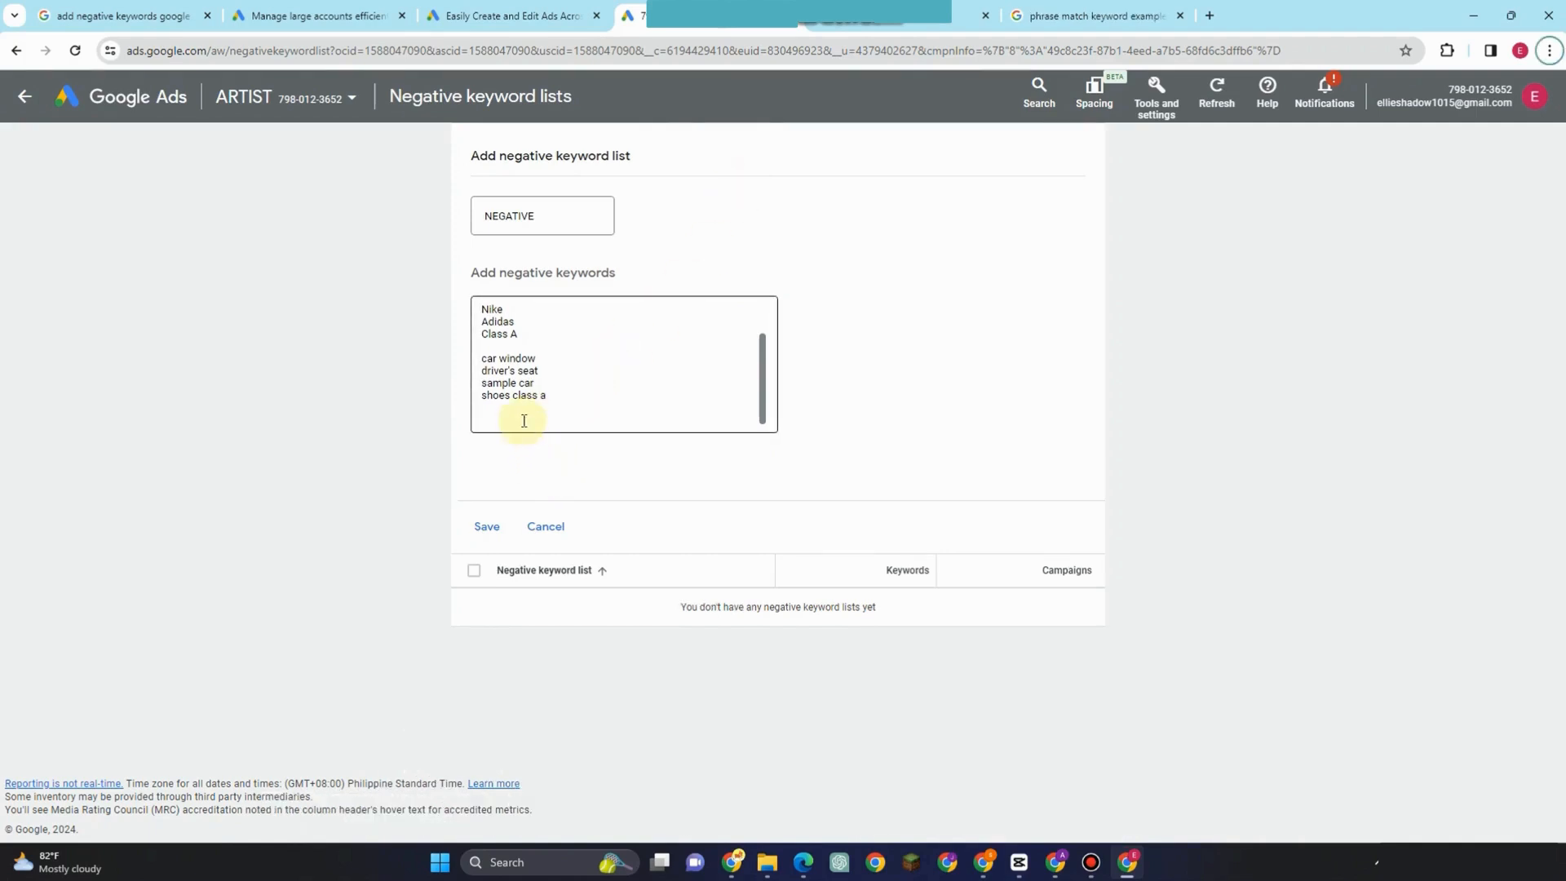
Step: Add the phrase match keyword "men's shoes cheap" in quotation marks after a blank line, correcting the spelling of shoes
text(")
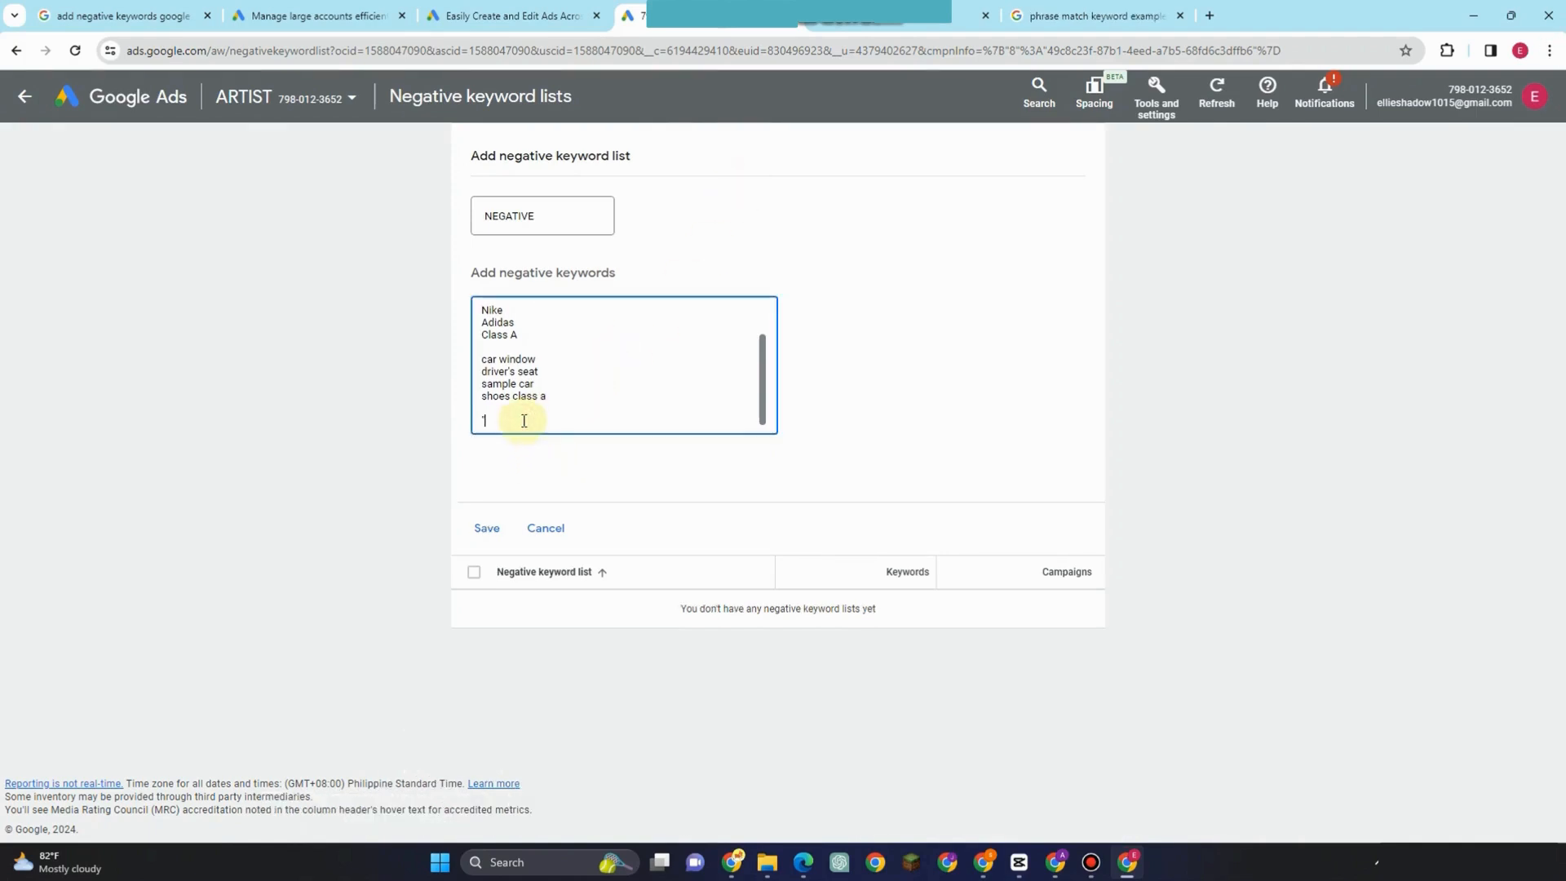
text(men)
text('s shoes)
text( cheap)
text(")
key(Return)
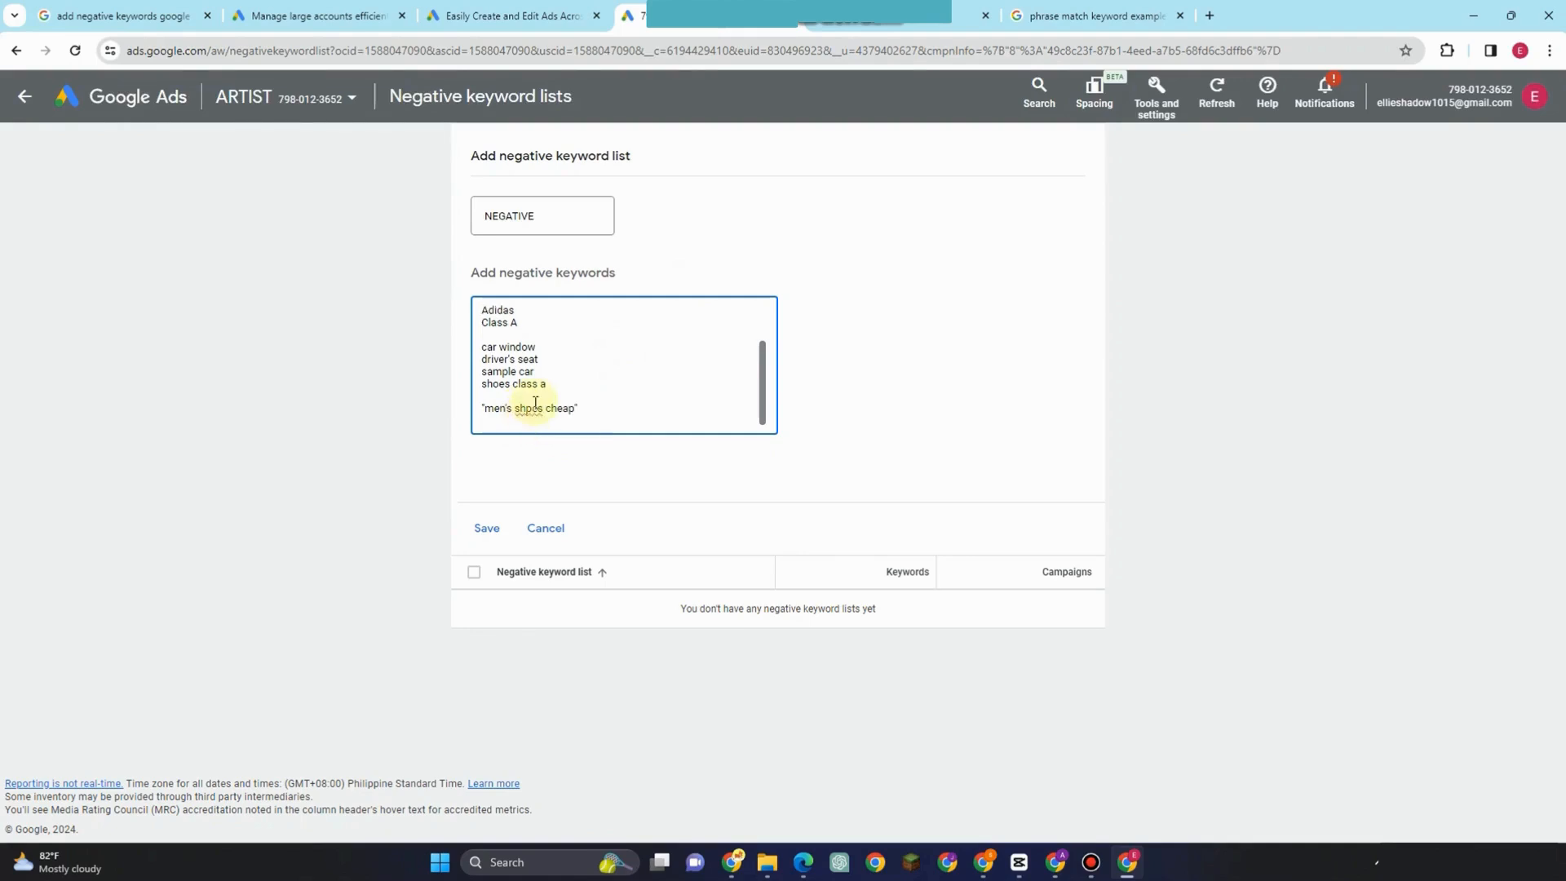
click(530, 409)
key(BackSpace)
text(o)
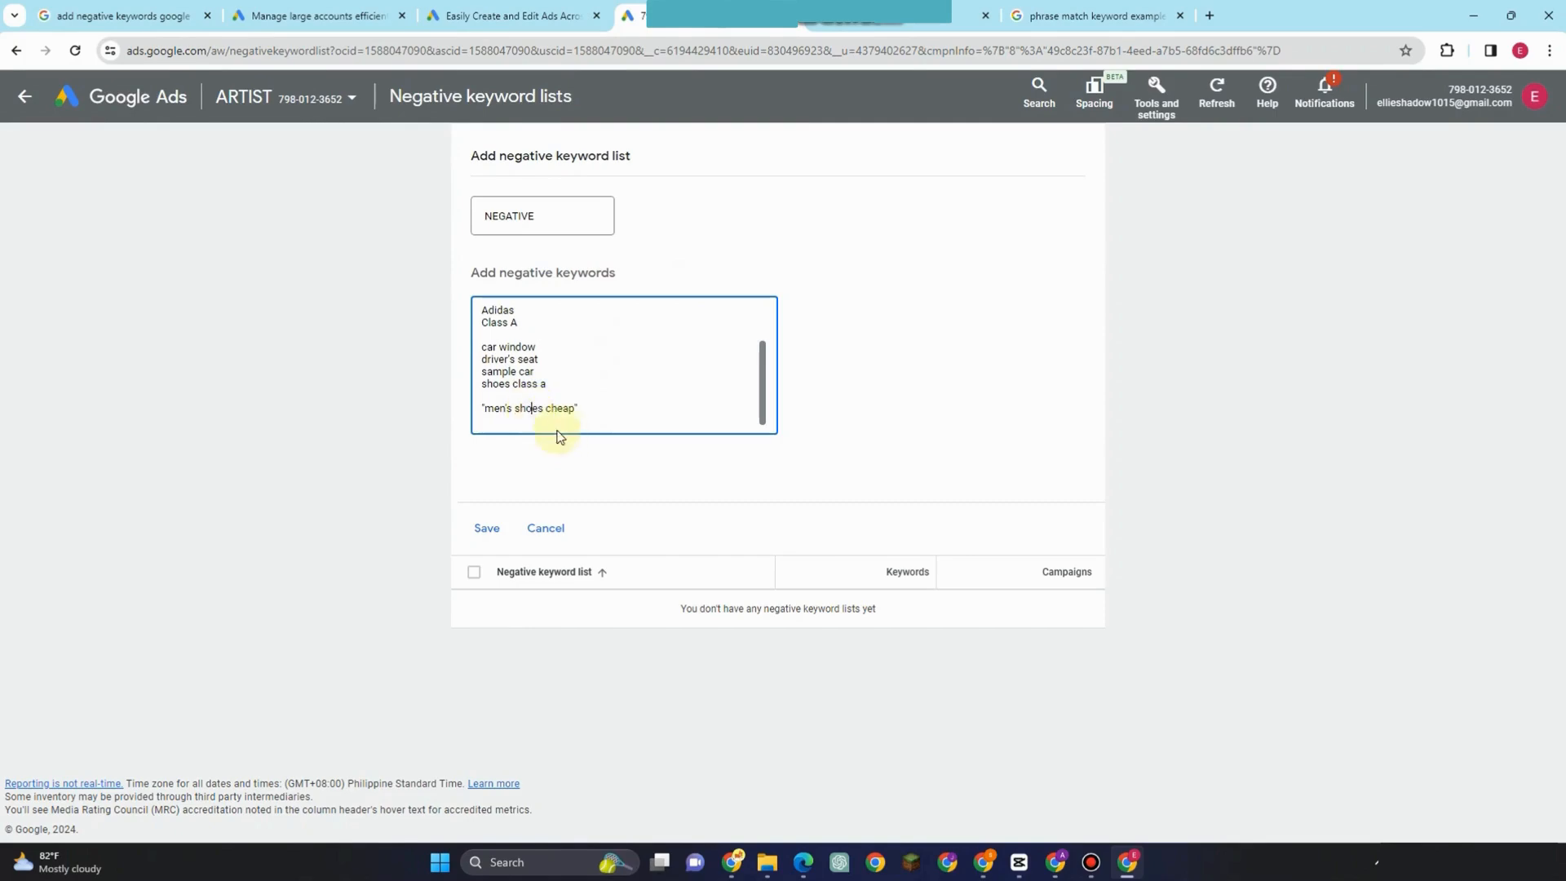
Step: Add the phrase match keyword "Car Seat Diy" in quotation marks on the line below "men's shoes cheap"
click(580, 410)
key(Return)
text("Car)
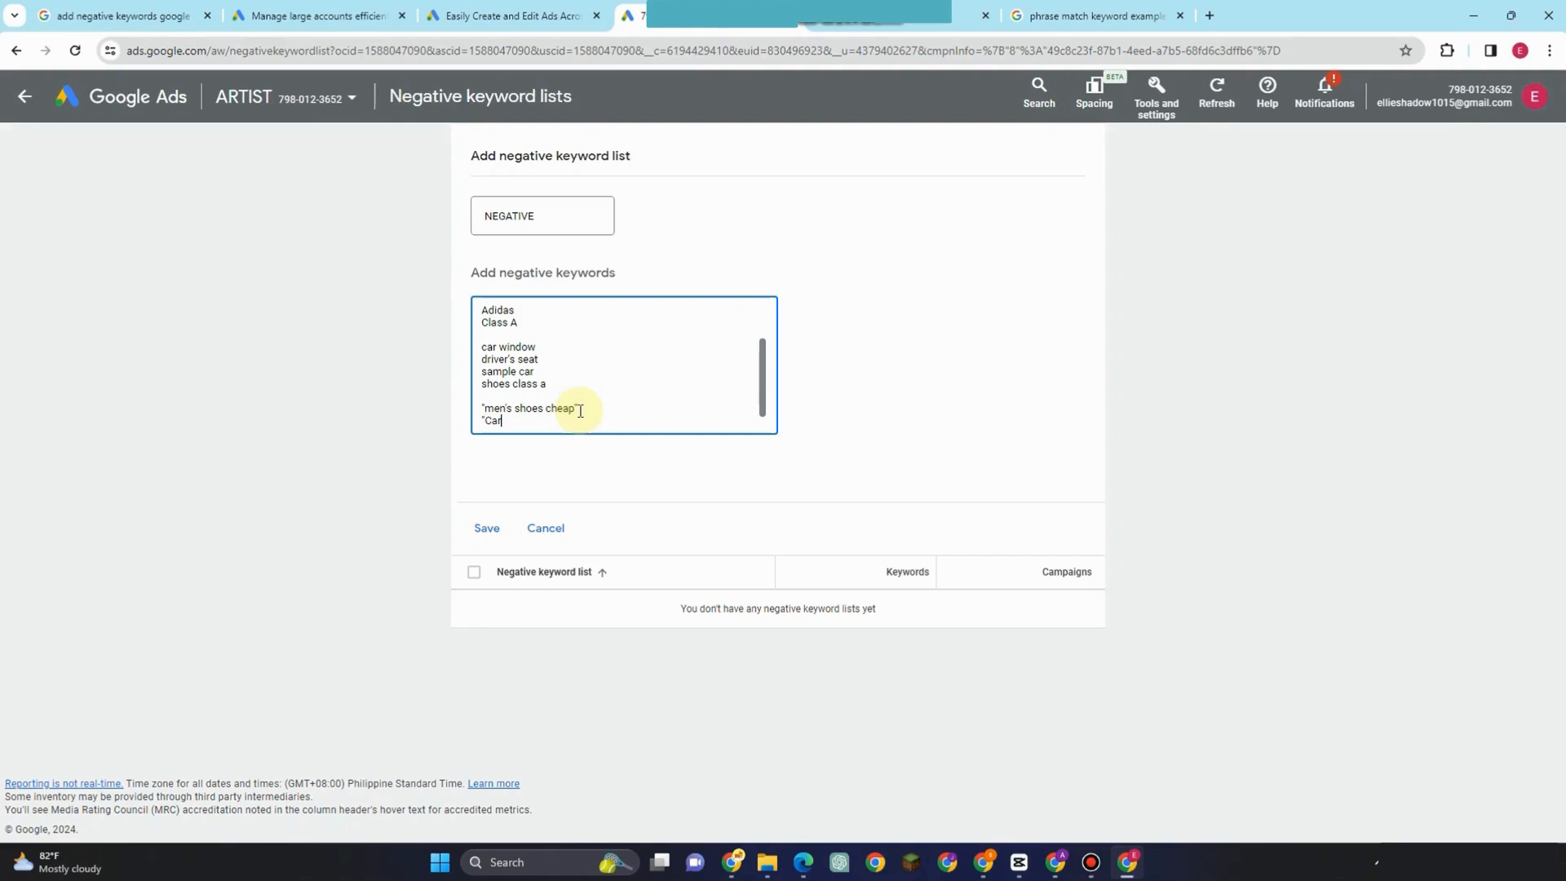
text( Seat Di)
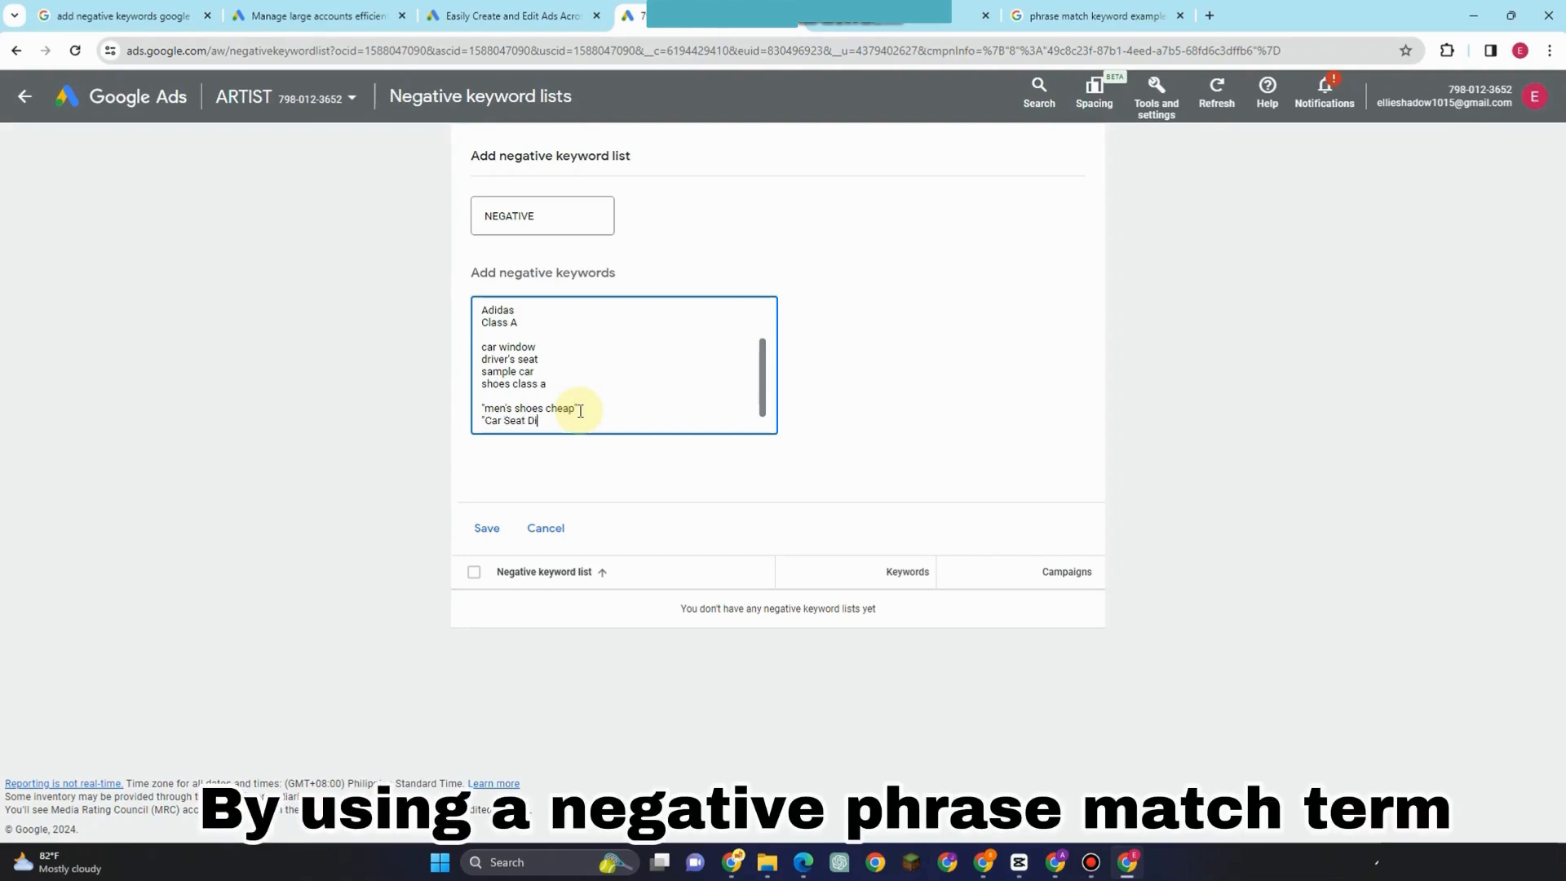
text(y")
key(Return)
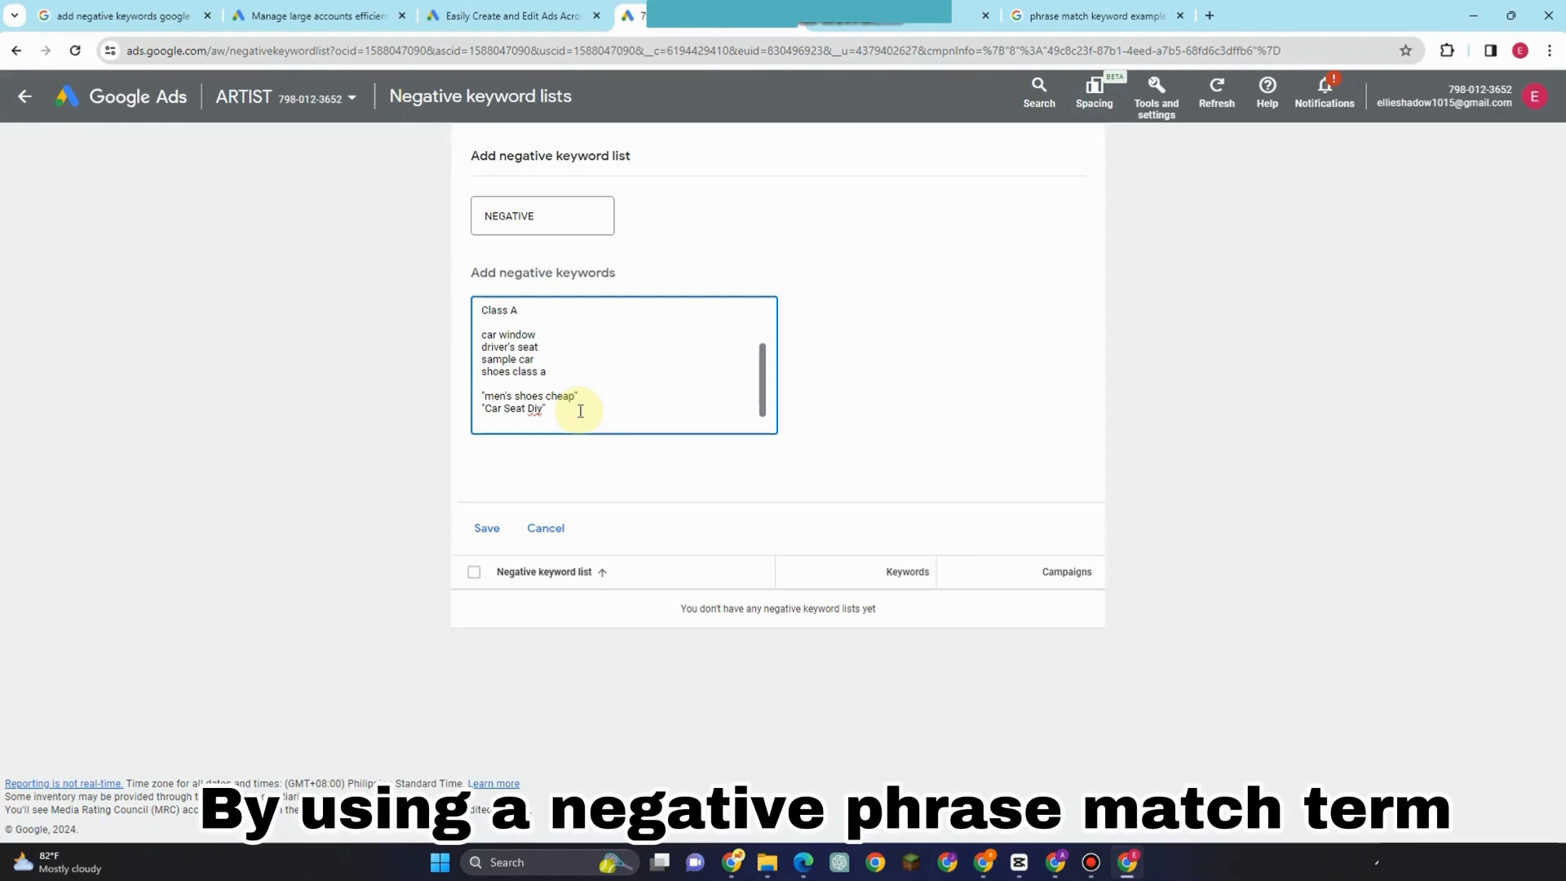
Step: Add the phrase match keywords "Sealed paper" and "Rent a car" in quotation marks on separate lines
text(Sealed)
text( pa)
text(per)
text(")
key(Return)
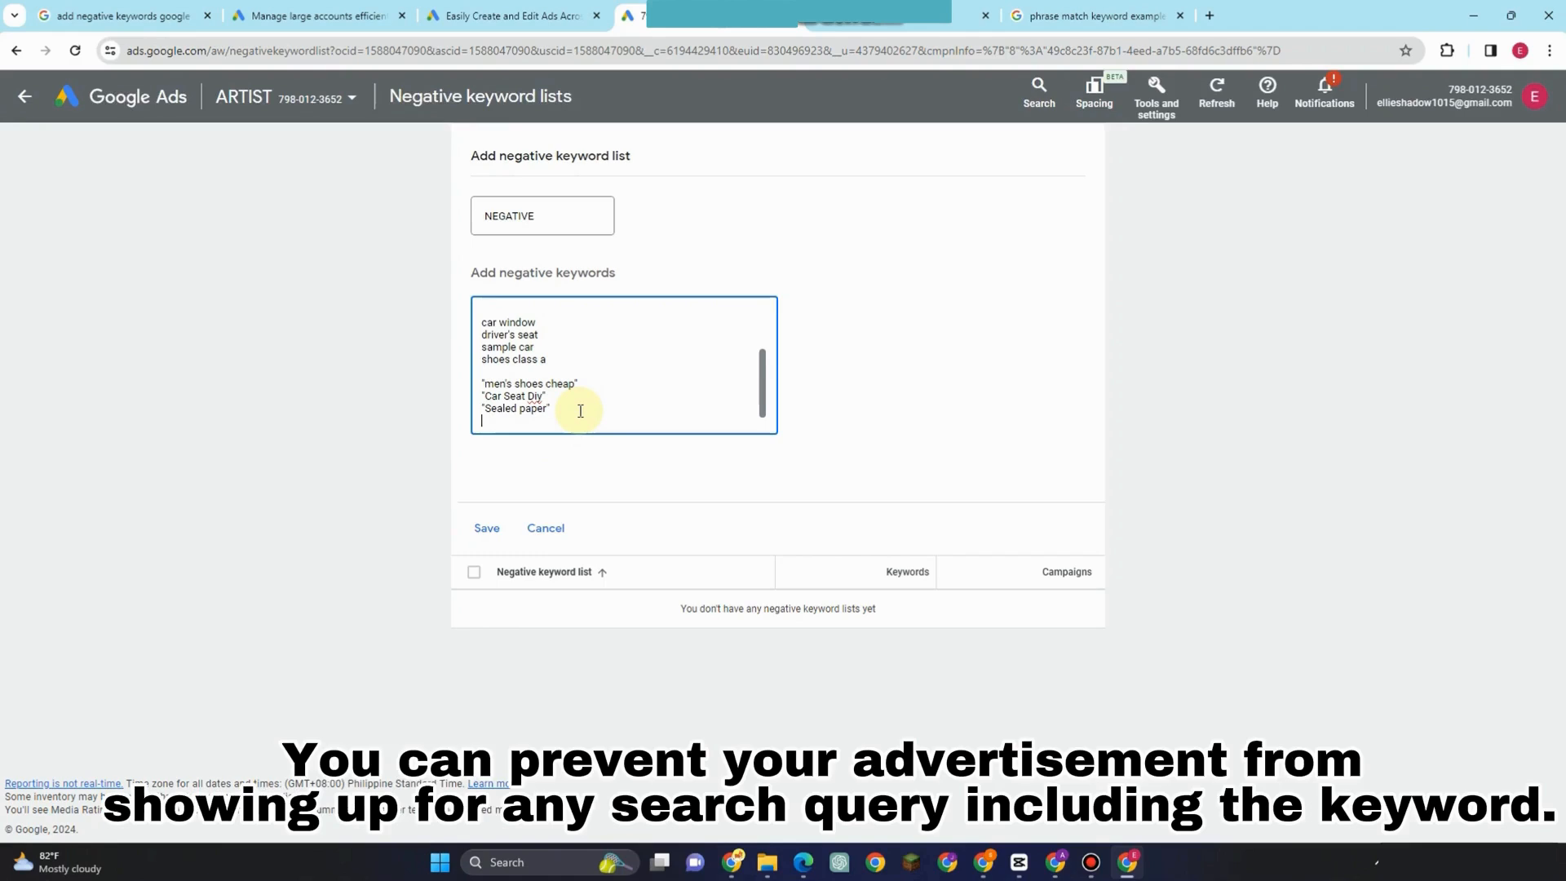
text("Rent a car)
scroll(544, 415, up, 3)
scroll(542, 392, down, 4)
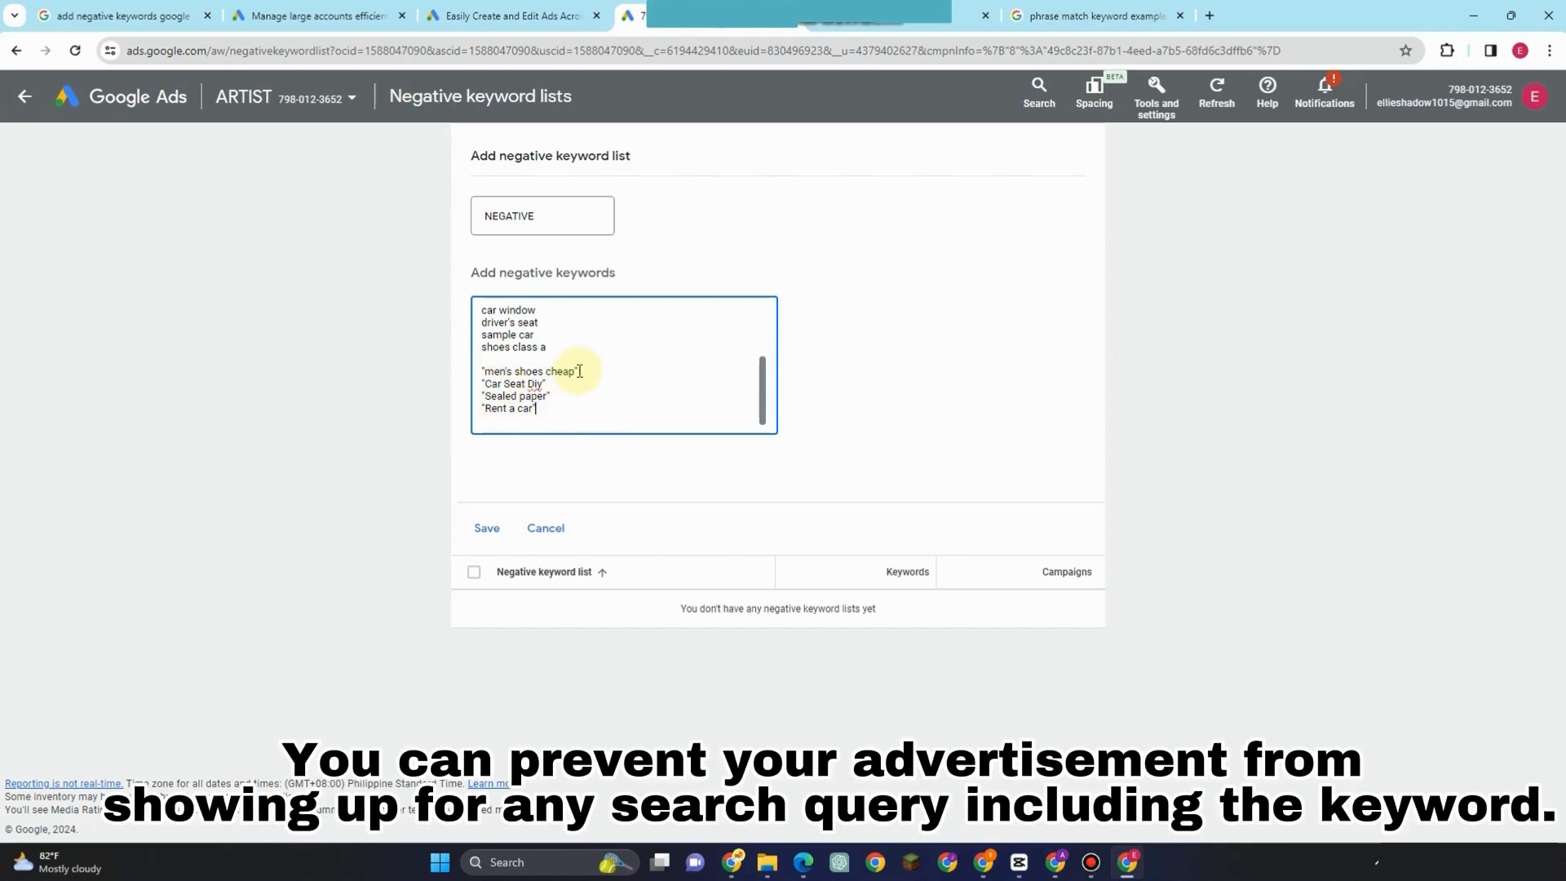
click(484, 372)
click(546, 418)
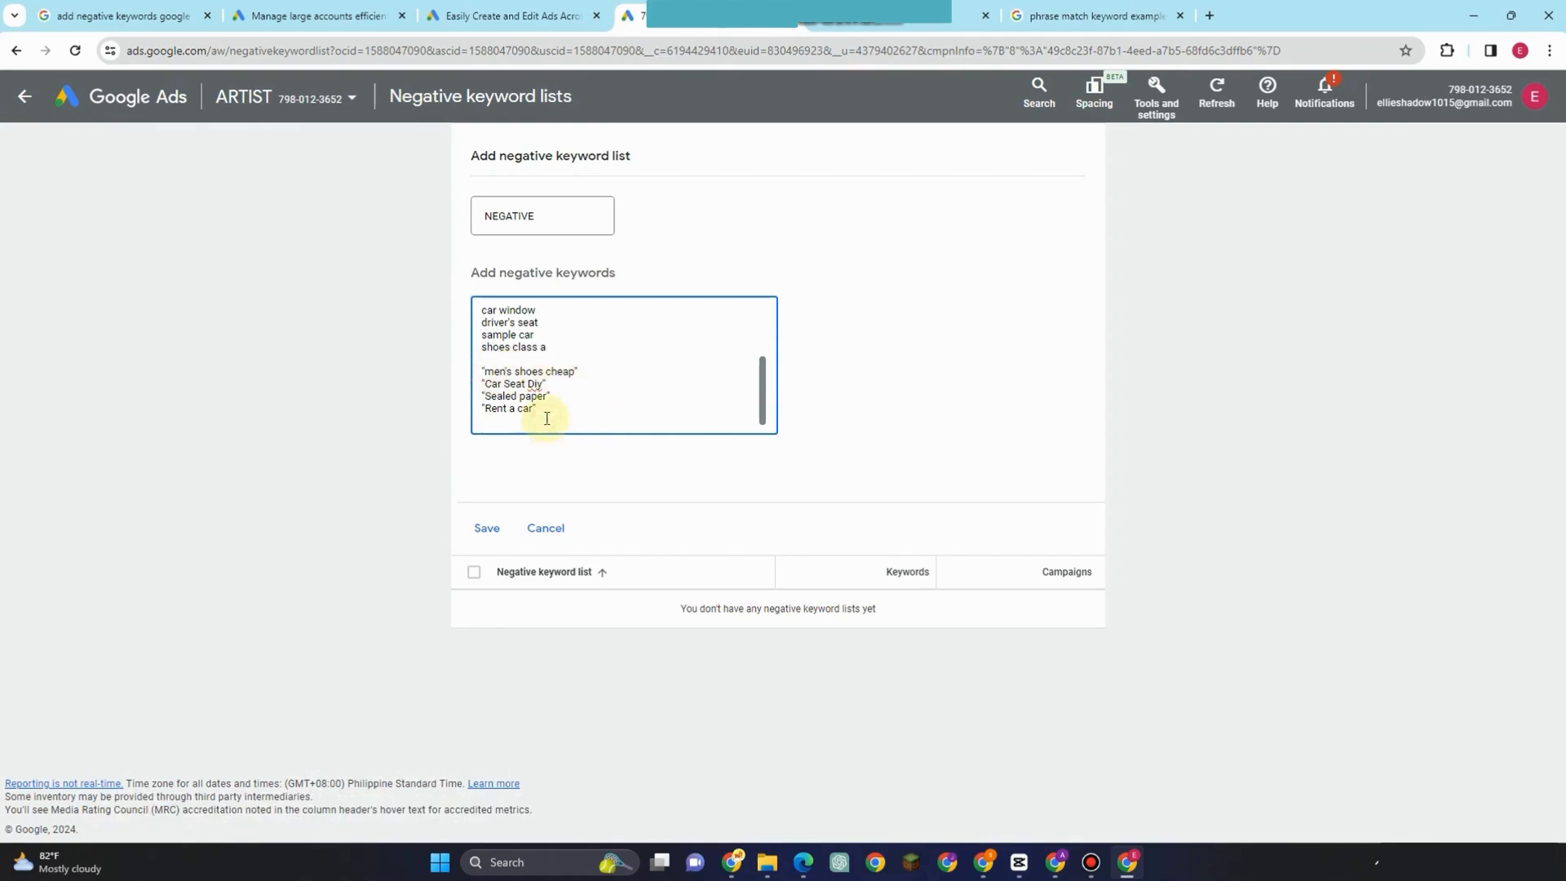
Step: Leave a blank line after "Rent a car" and add the exact match keyword [tennis shoes] in square brackets
key(Return)
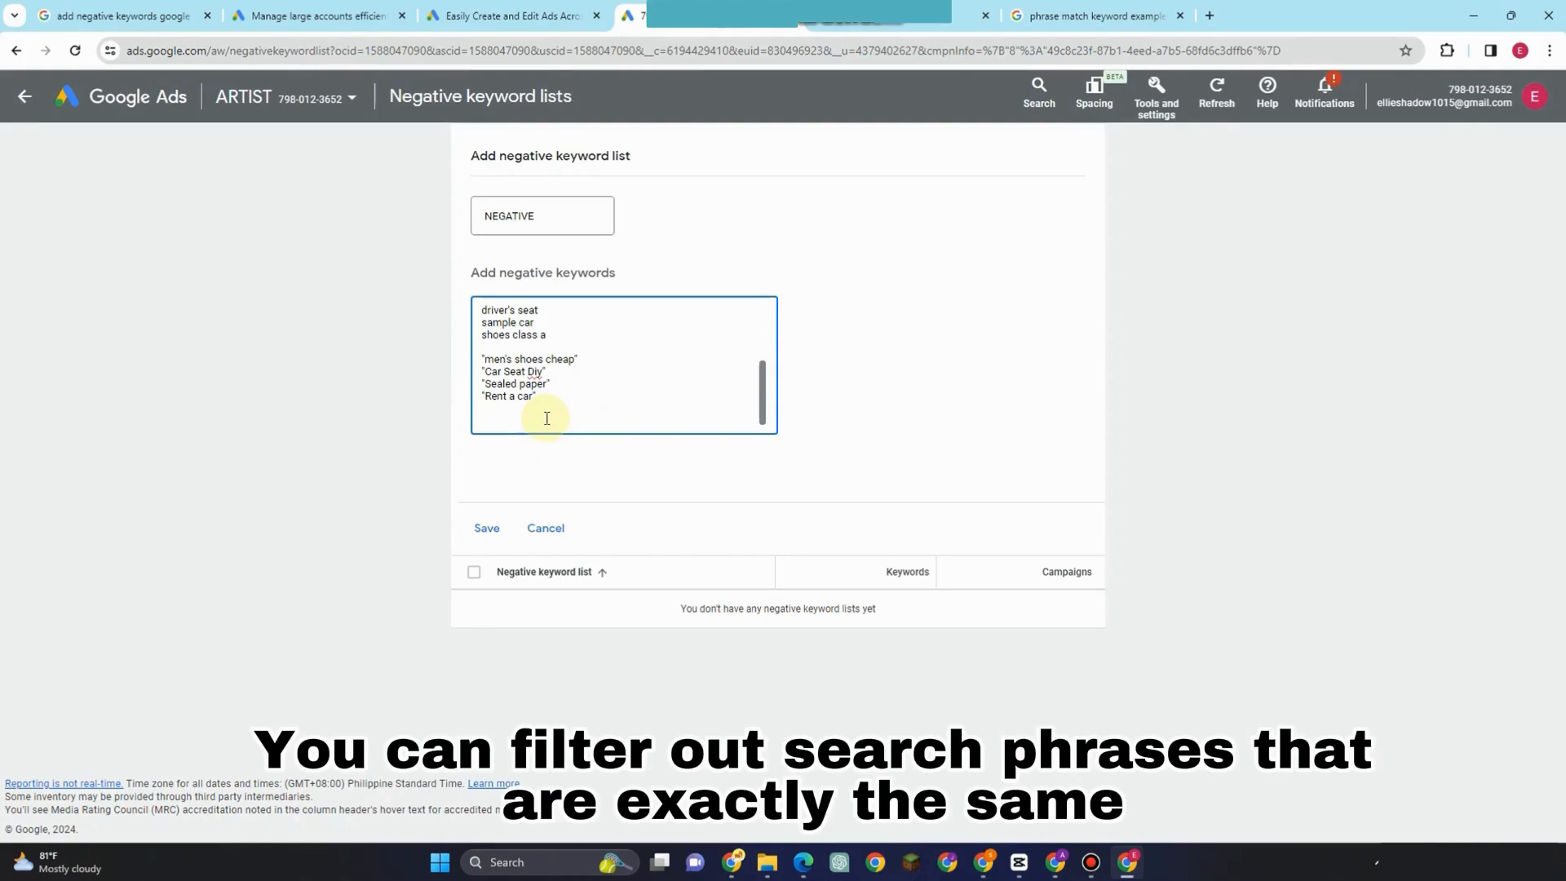
click(546, 418)
text([)
key(BackSpace)
key(BackSpace)
key(BackSpace)
text([tennis shoes])
key(Return)
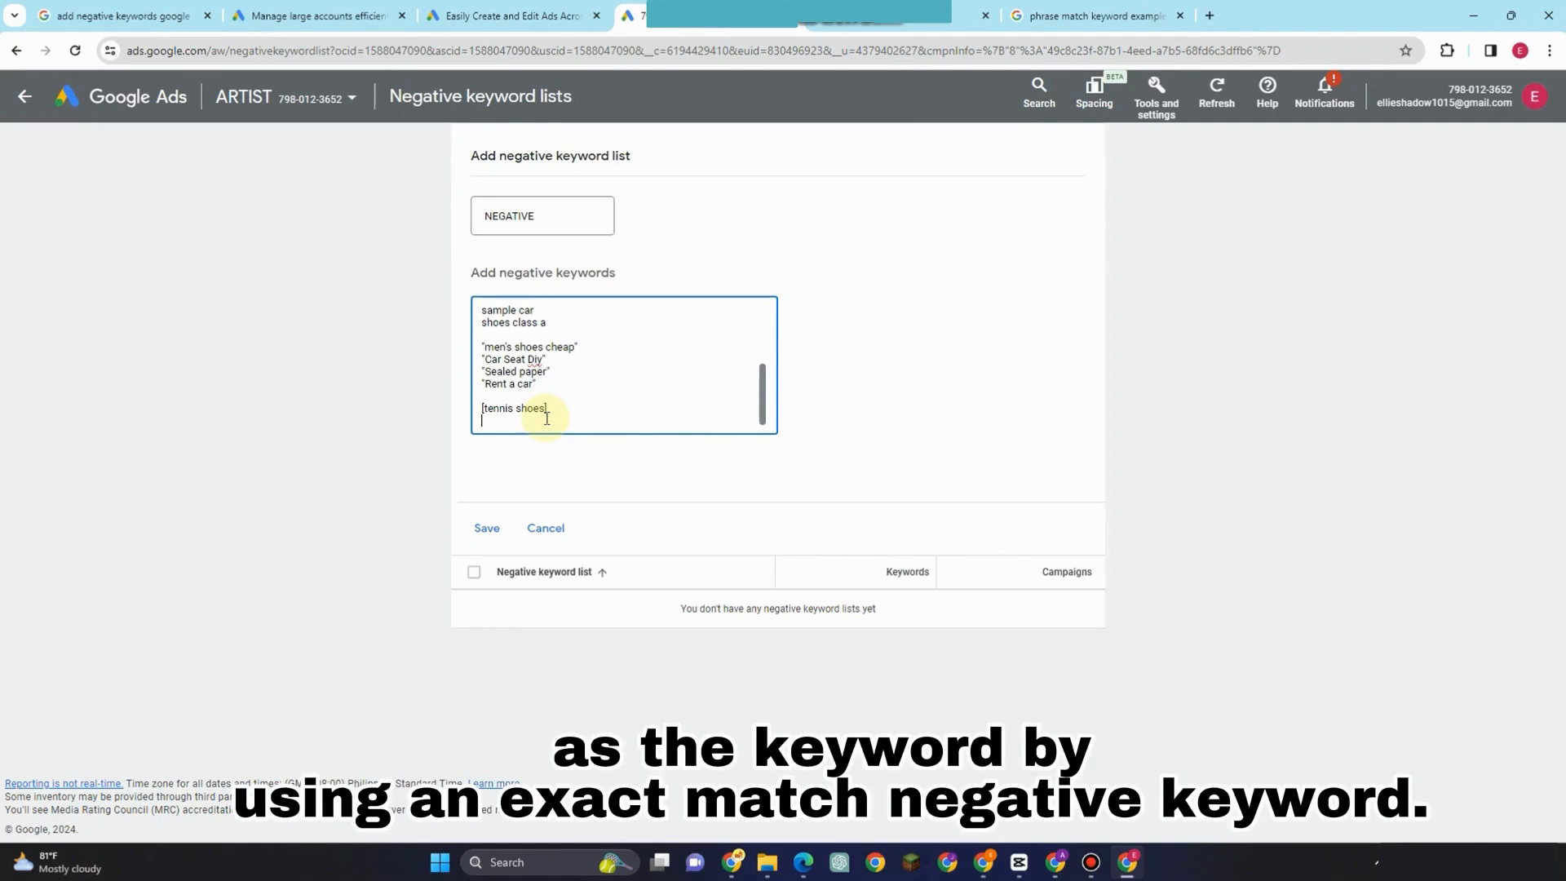
Step: Add the exact match keywords [big shoes ] and [classs a ] on separate lines below [tennis shoes]
text([big shoes)
text(])
key(Return)
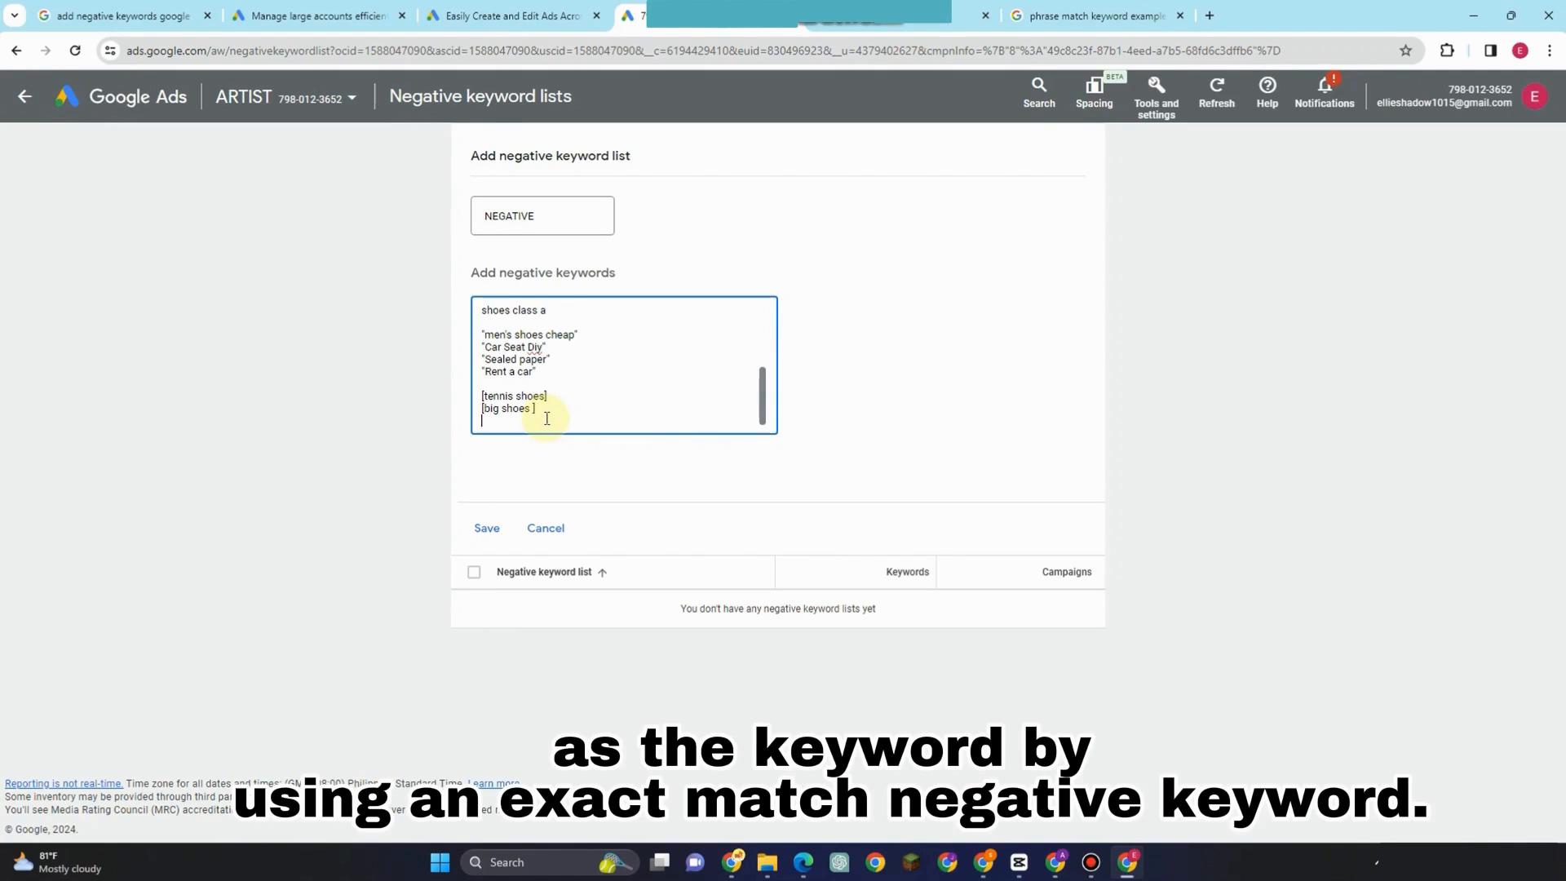
text([classs a)
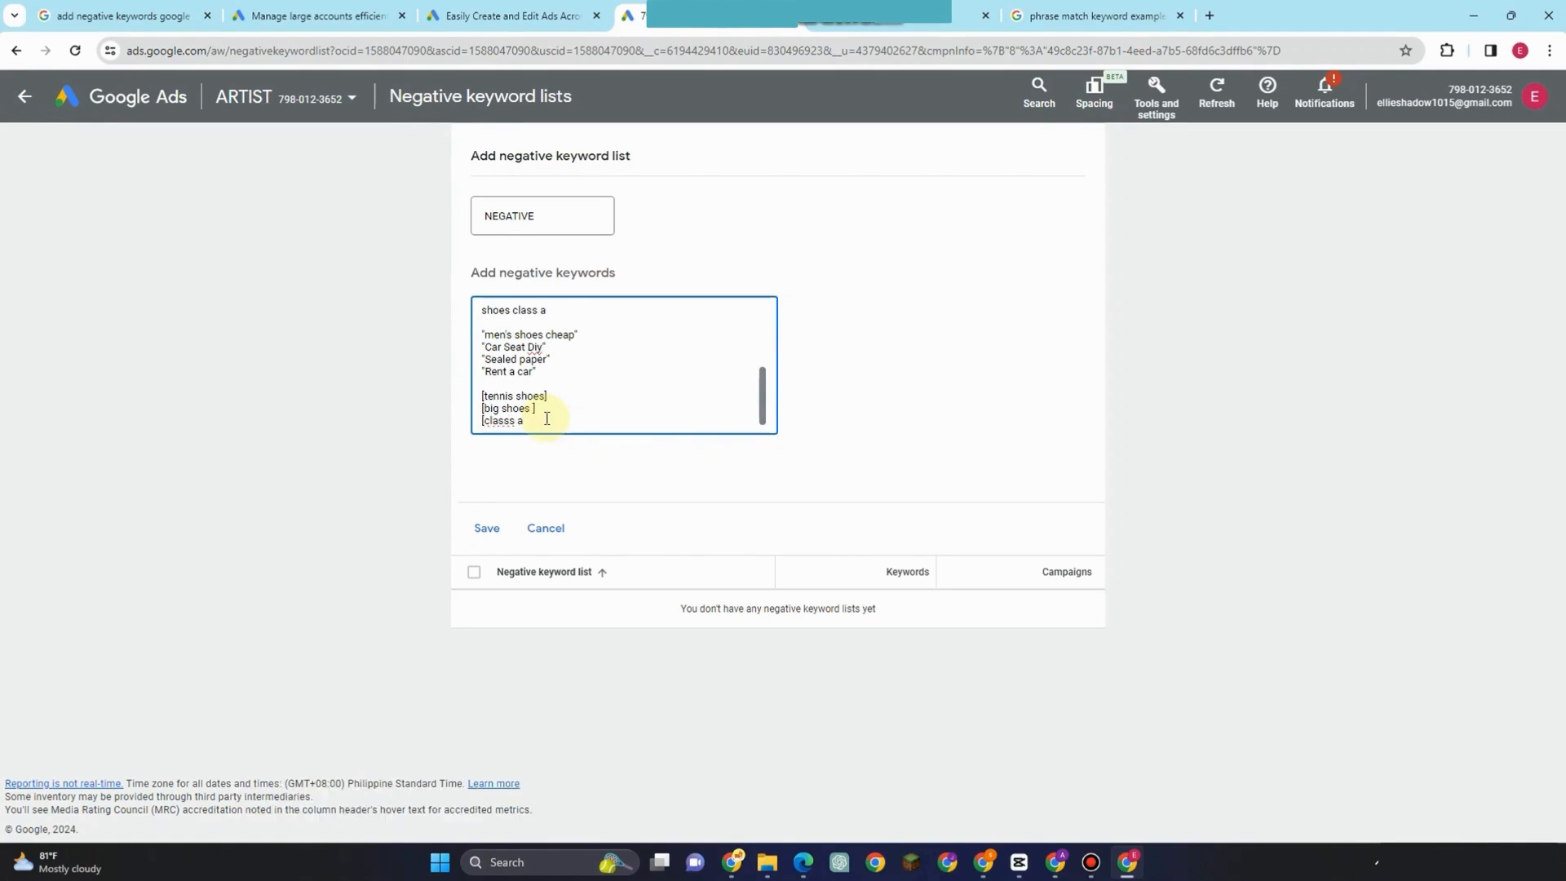
text( ])
key(Return)
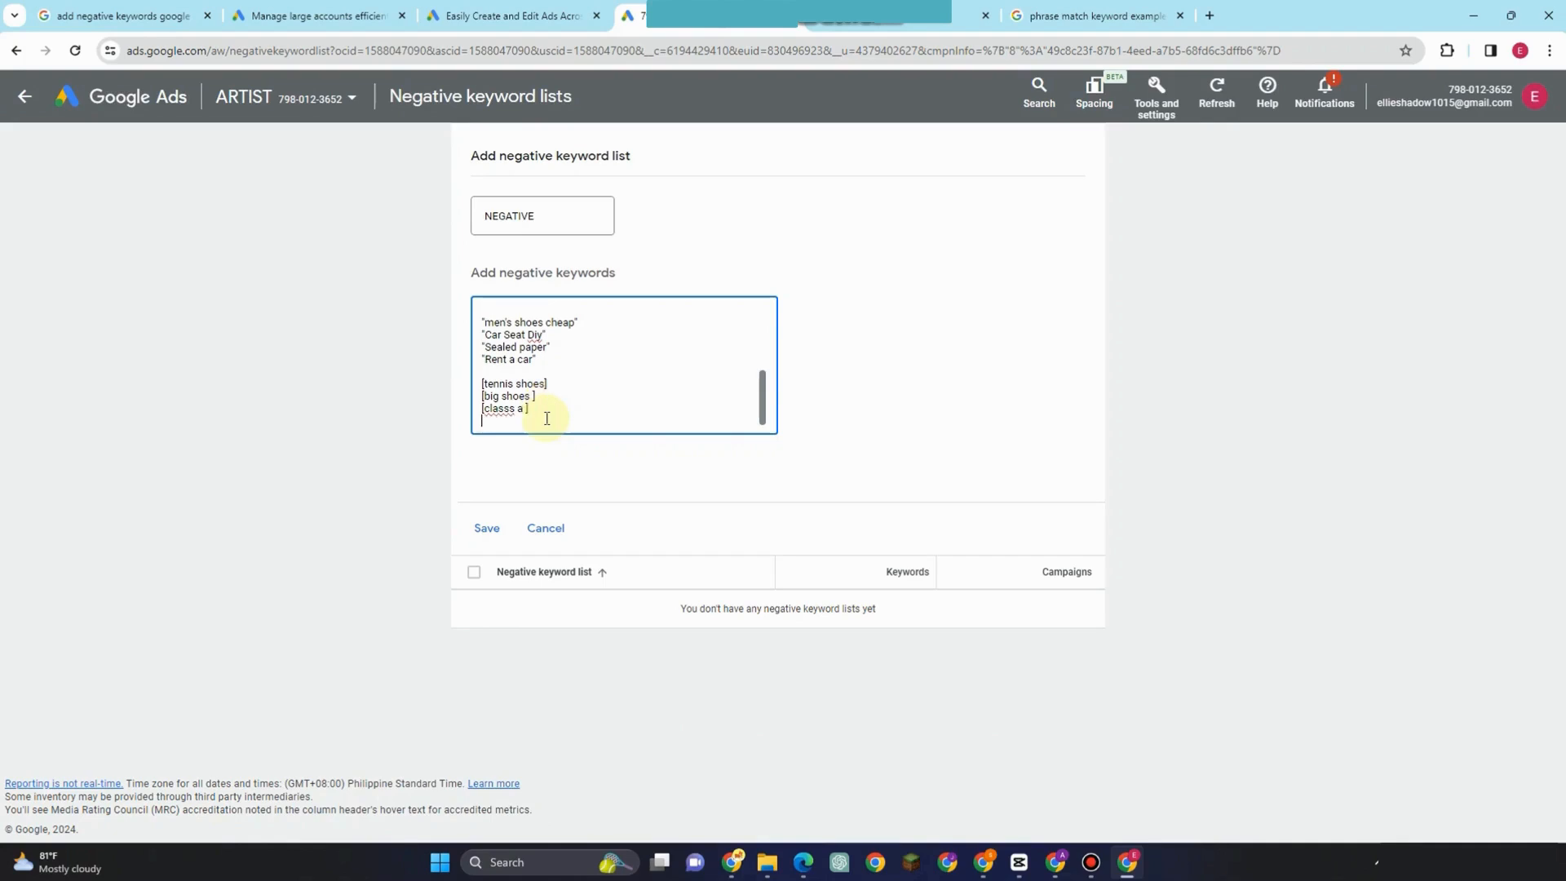
Step: Add the exact match keywords [window's seat] and [old car] at the end of the list
text([window's seat])
key(Return)
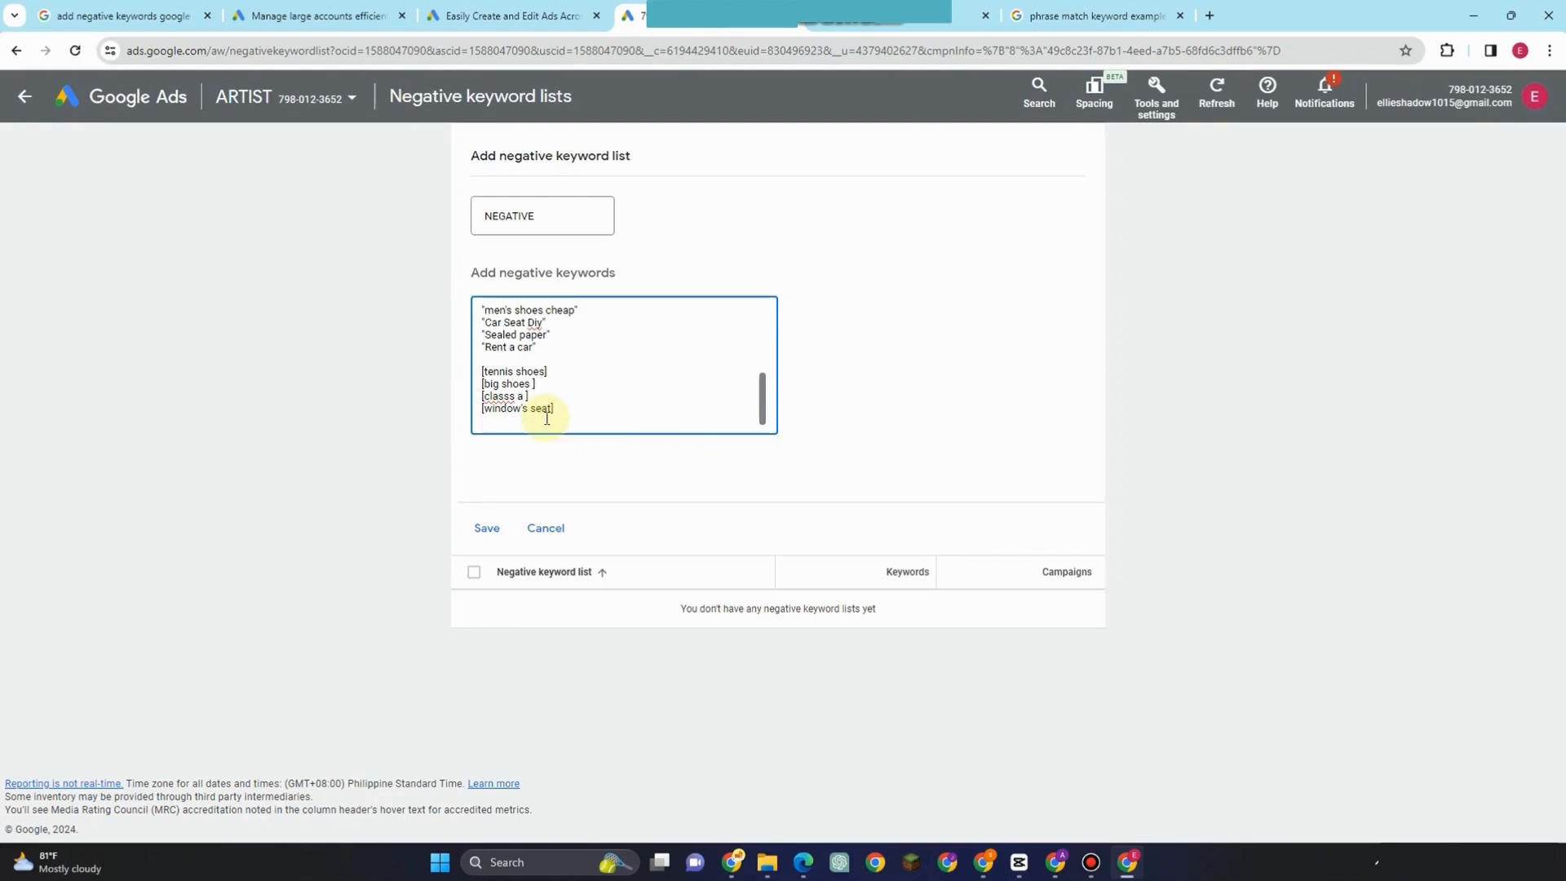
text([old car])
key(Return)
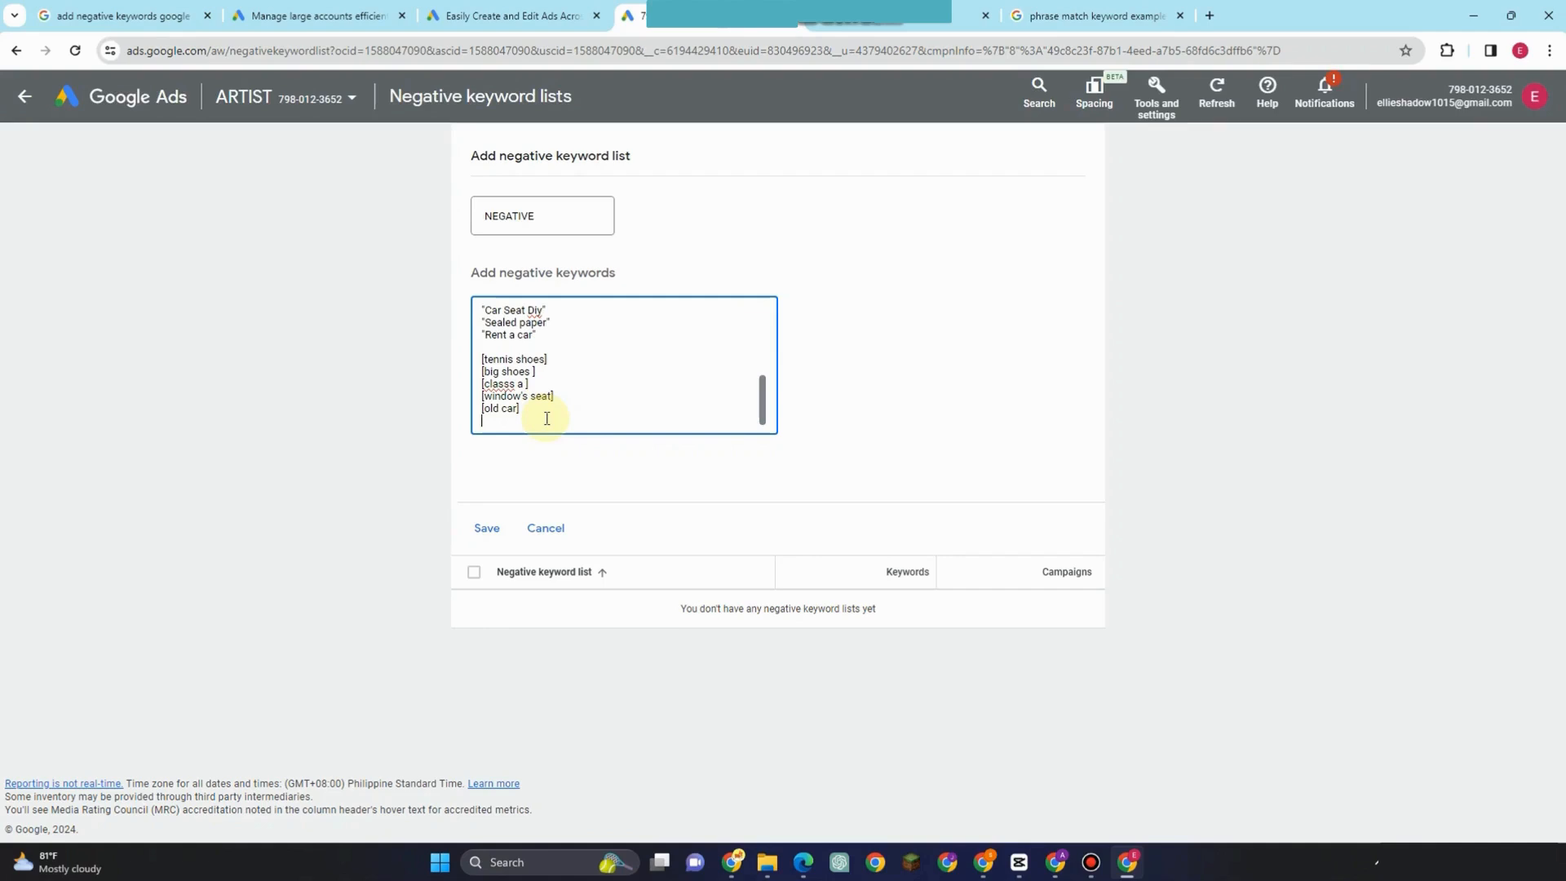
Step: Add the exact match keyword [vintage car] at the end of the keywords and save the NEGATIVE list
text(9)
key(BackSpace)
text([vintage car])
key(Return)
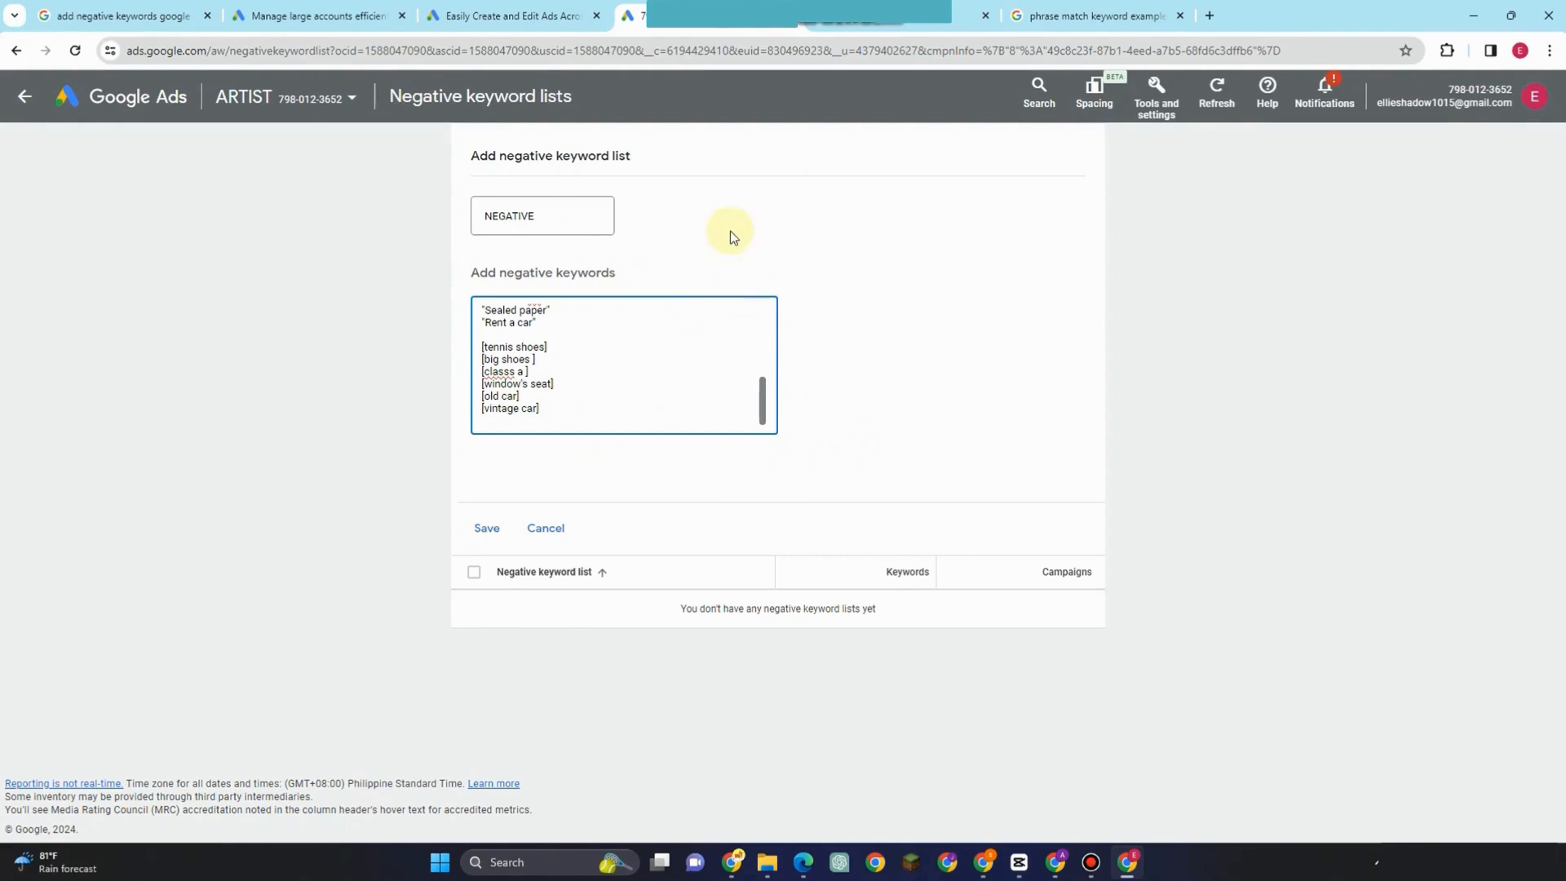
scroll(538, 318, up, 5)
scroll(536, 334, down, 5)
click(488, 530)
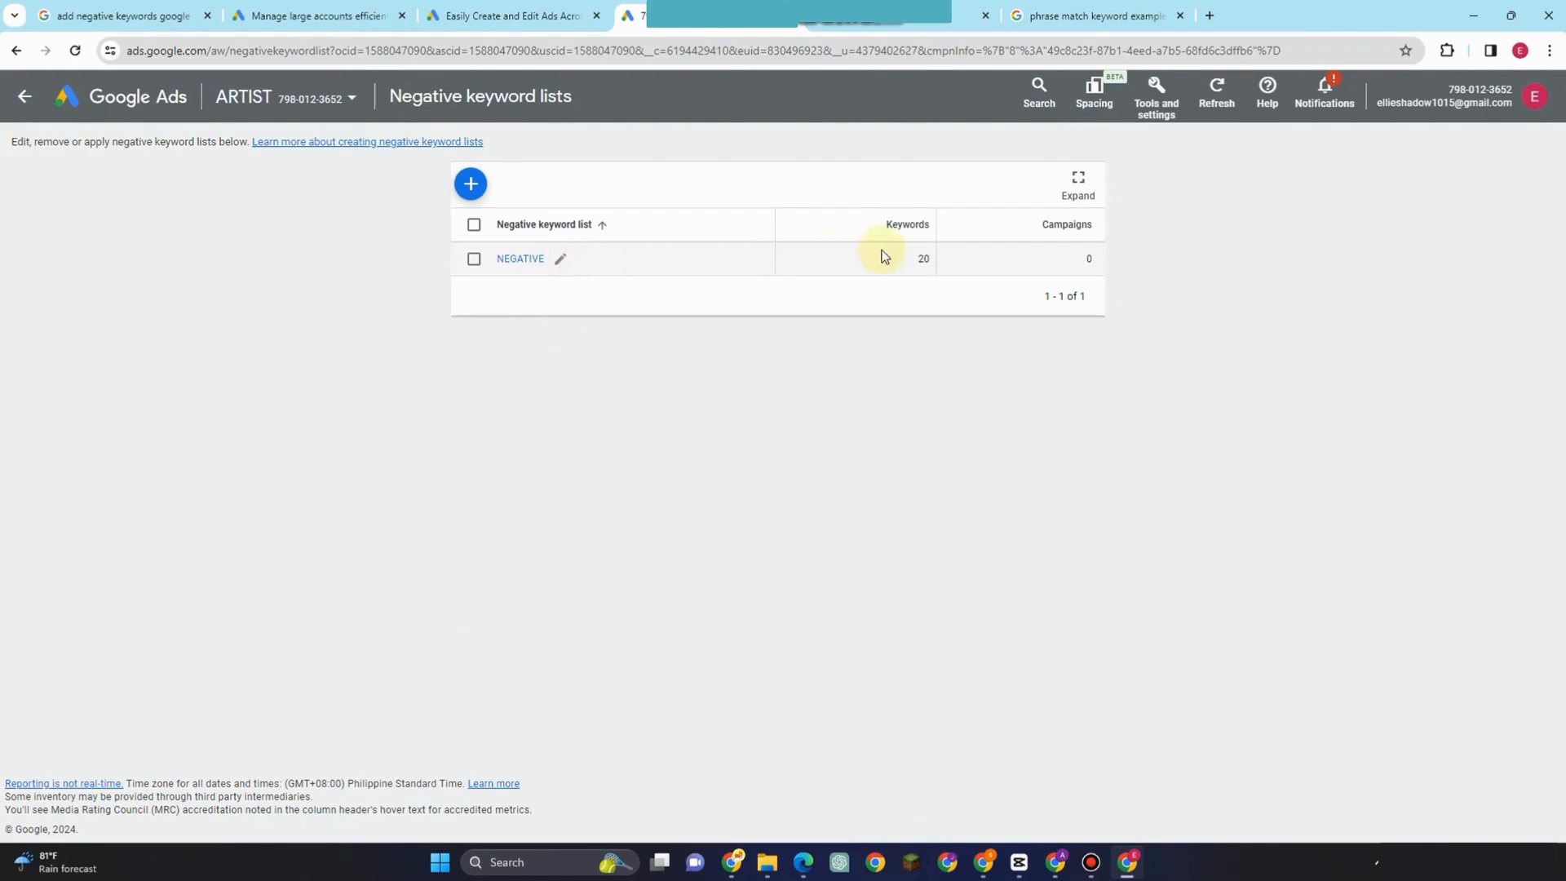
click(562, 261)
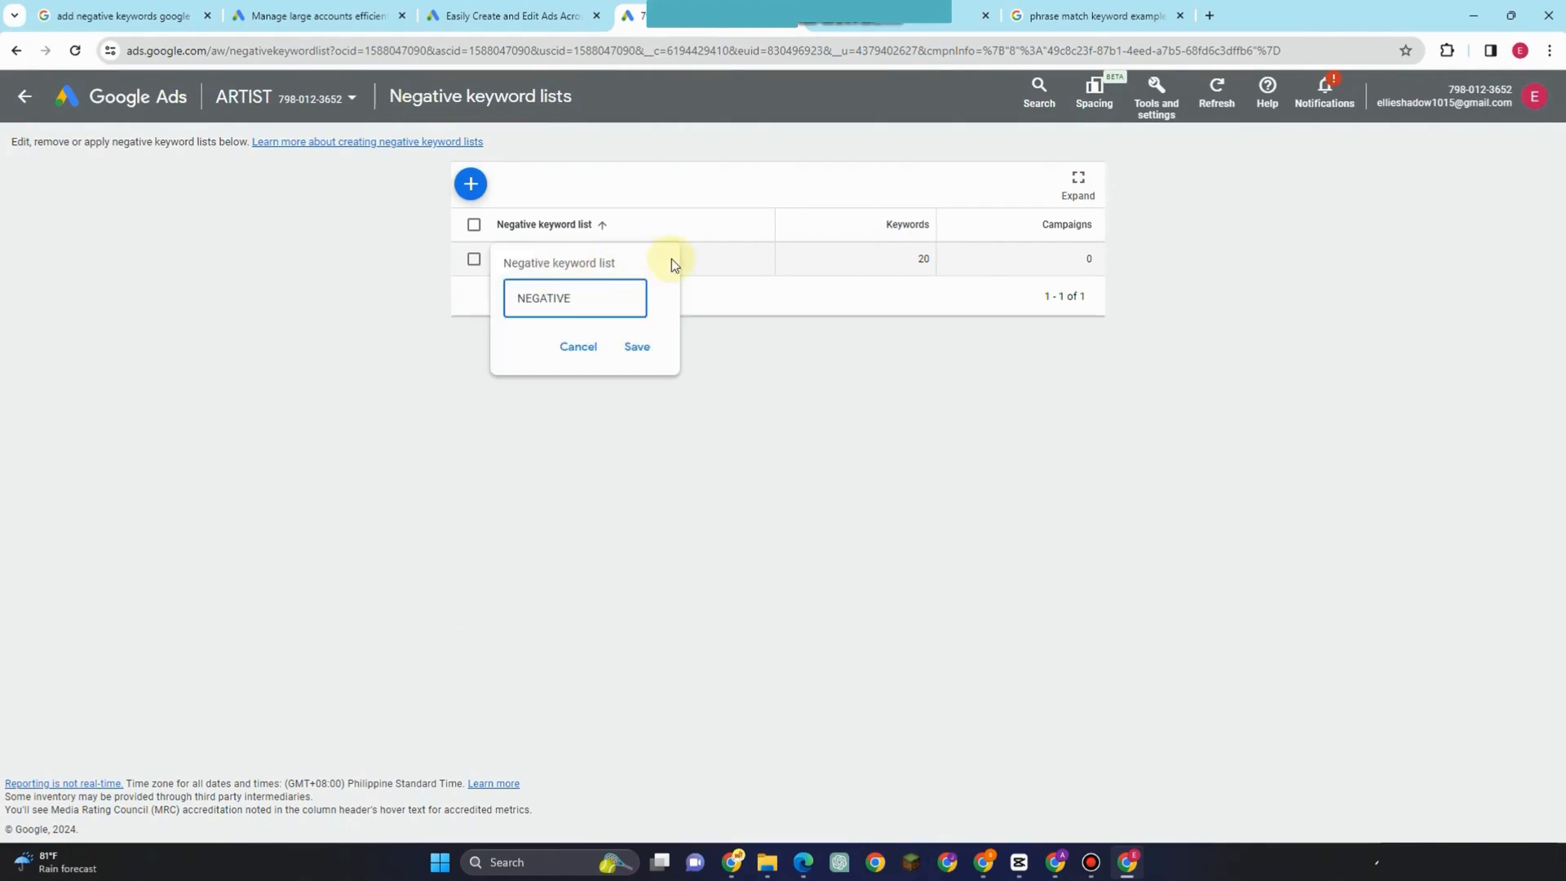
click(697, 266)
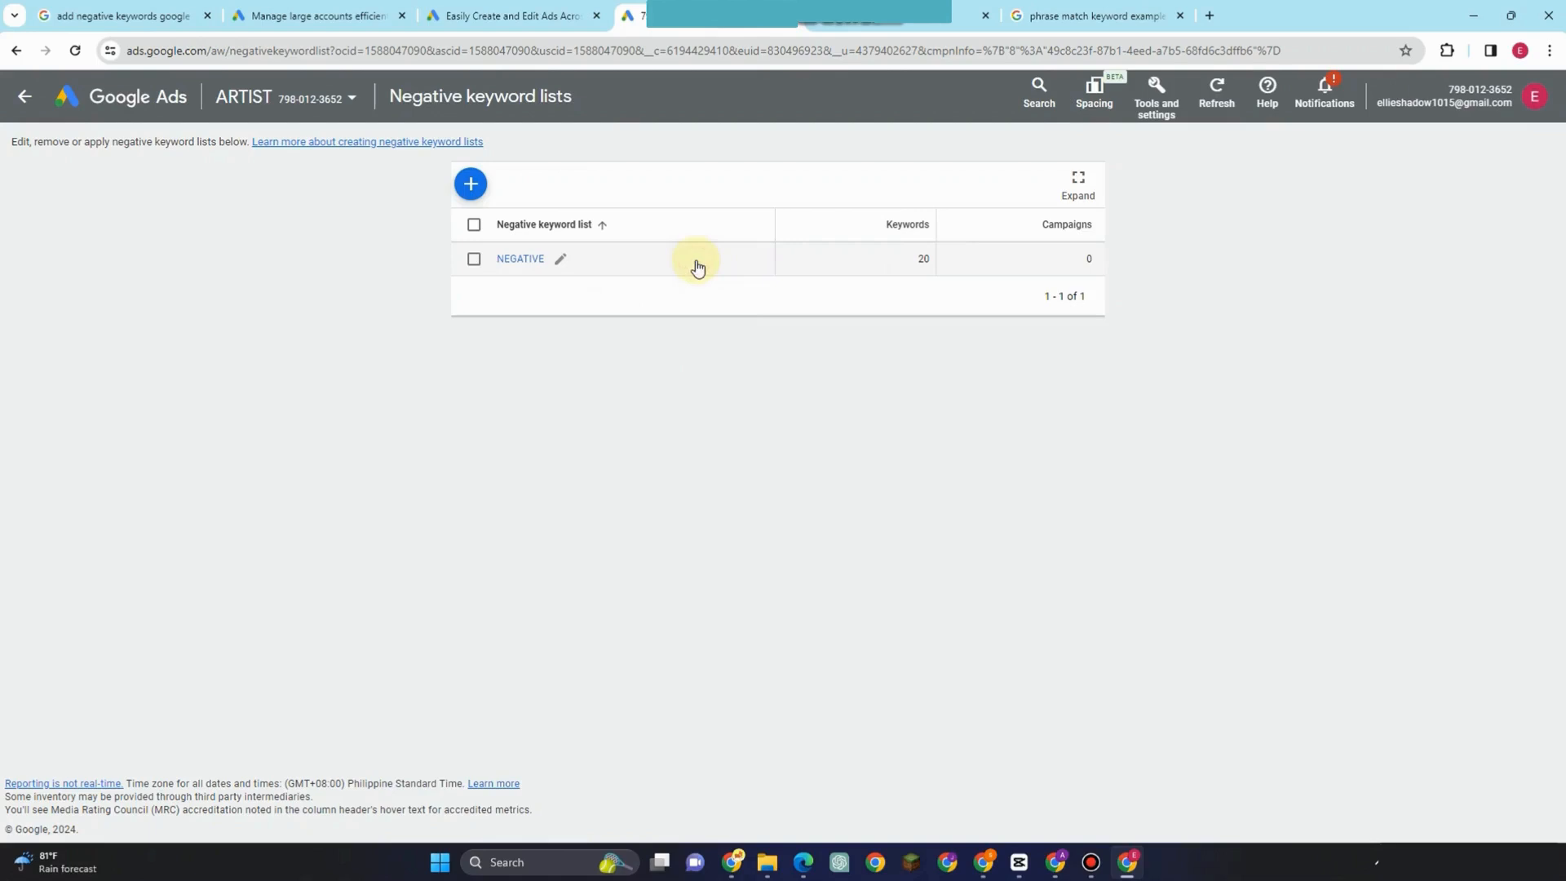
double_click(538, 261)
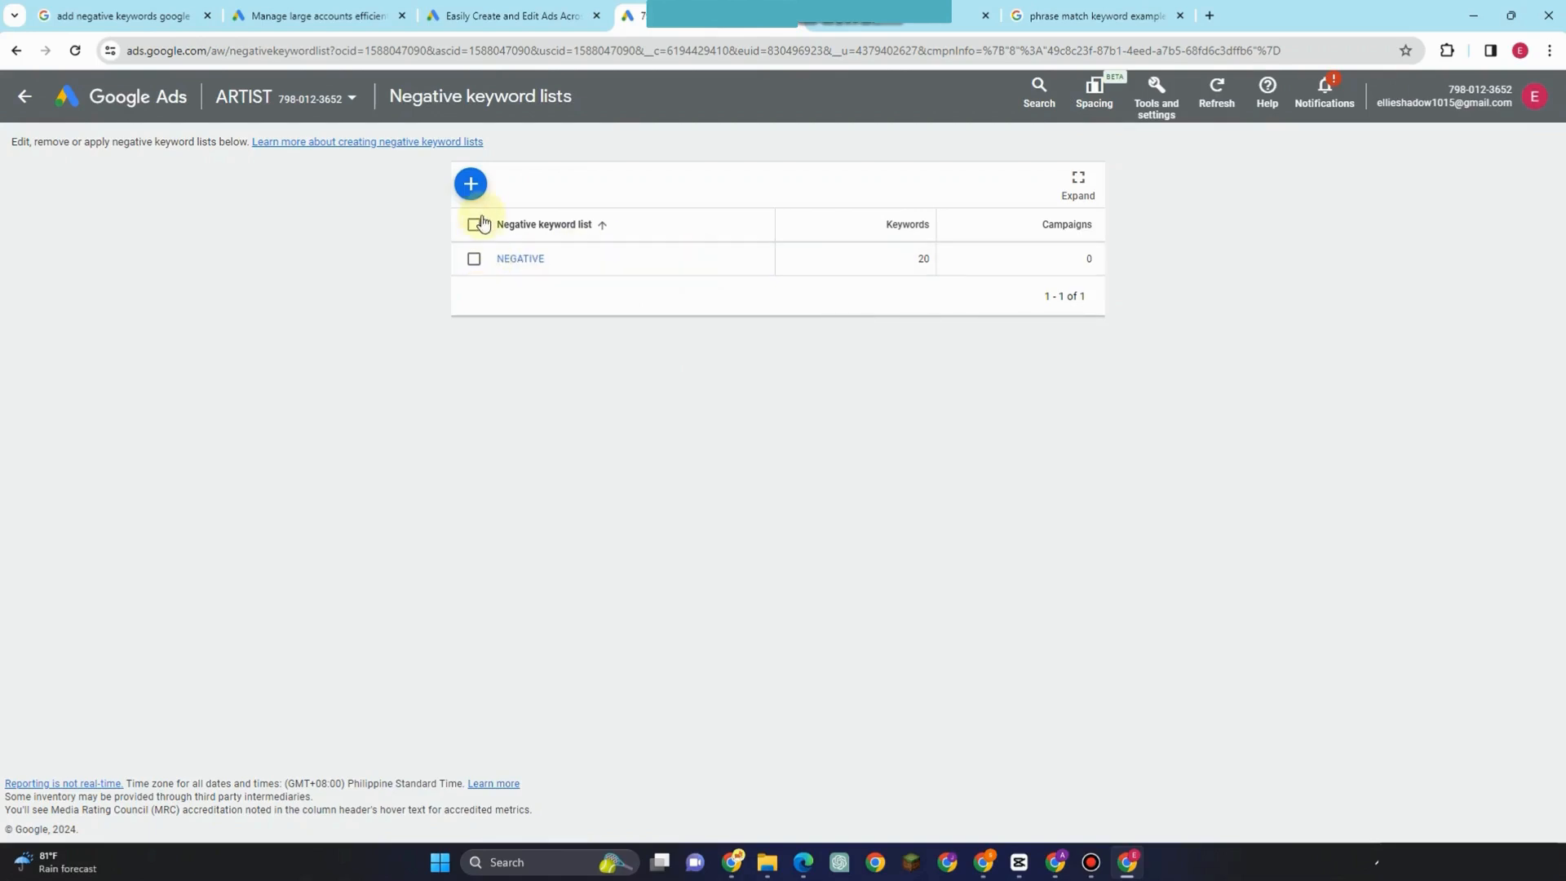
click(470, 183)
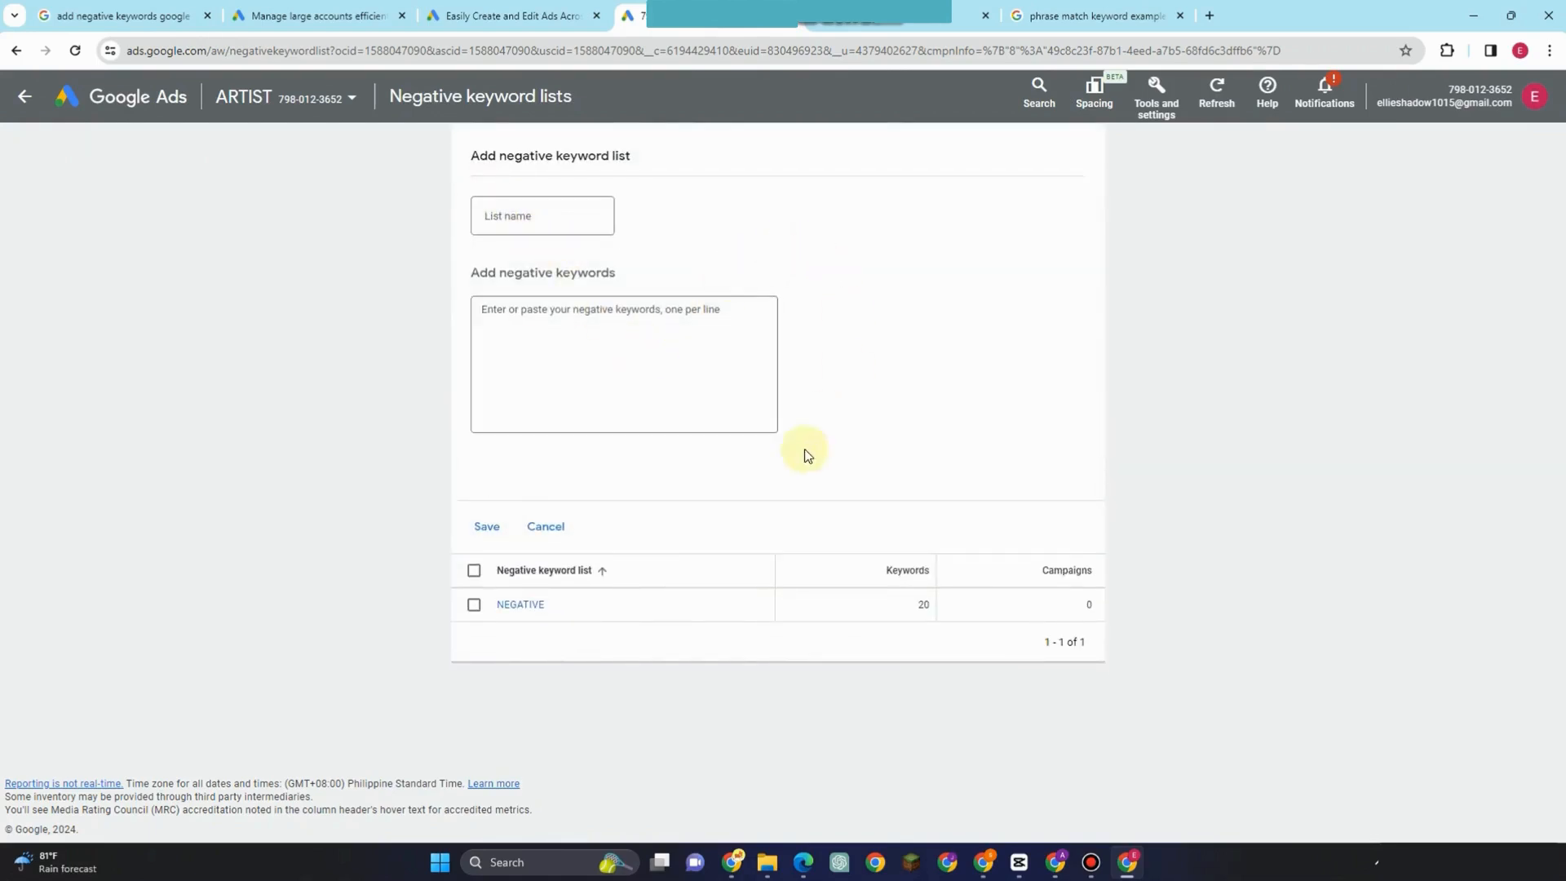
click(562, 526)
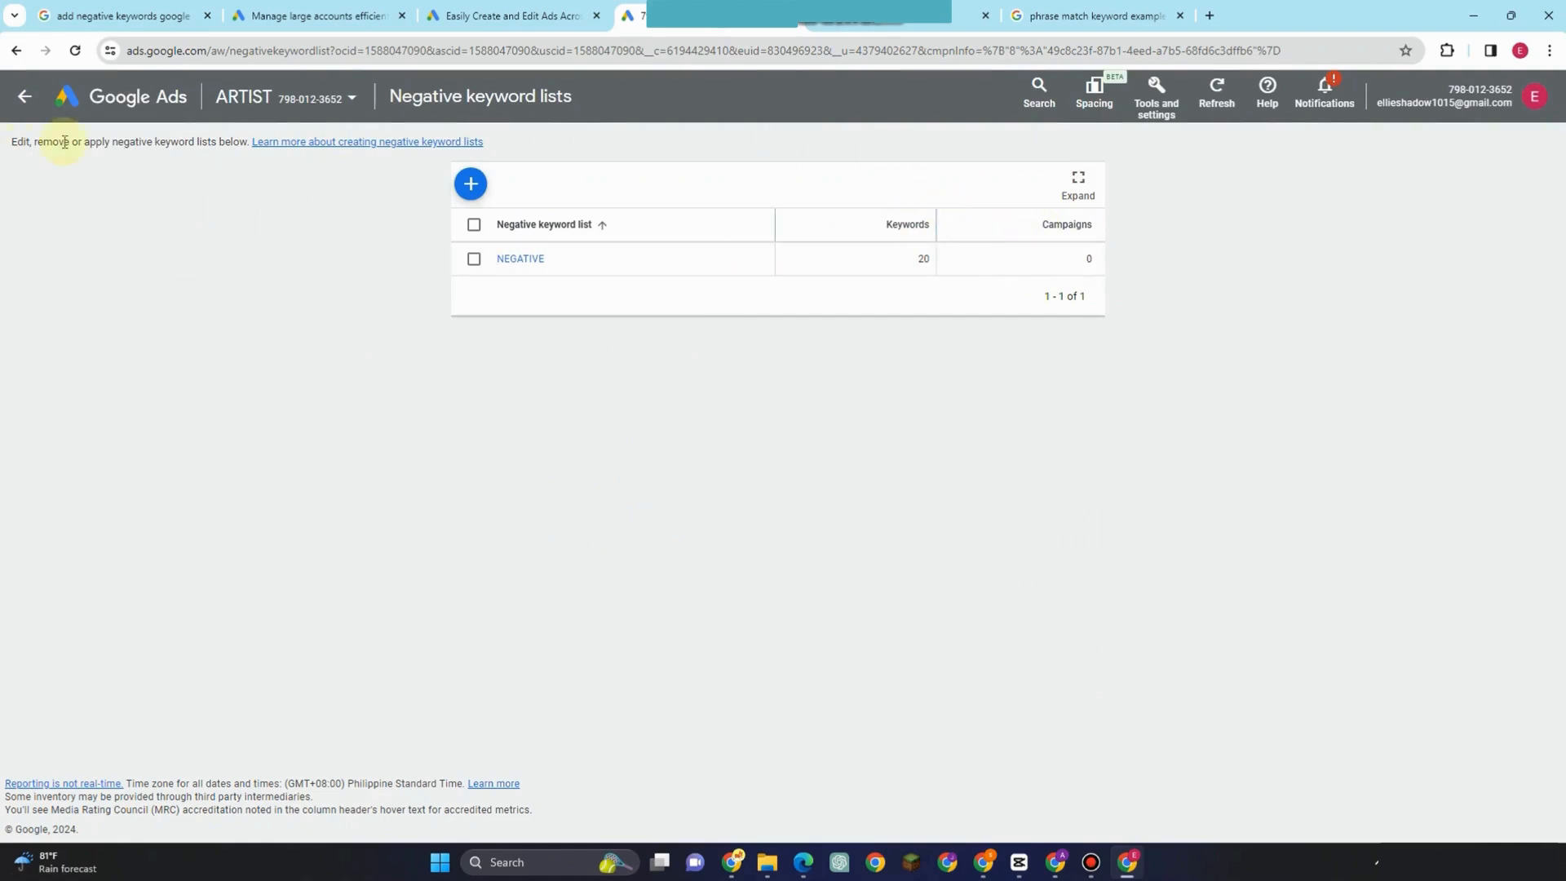
key(Tab)
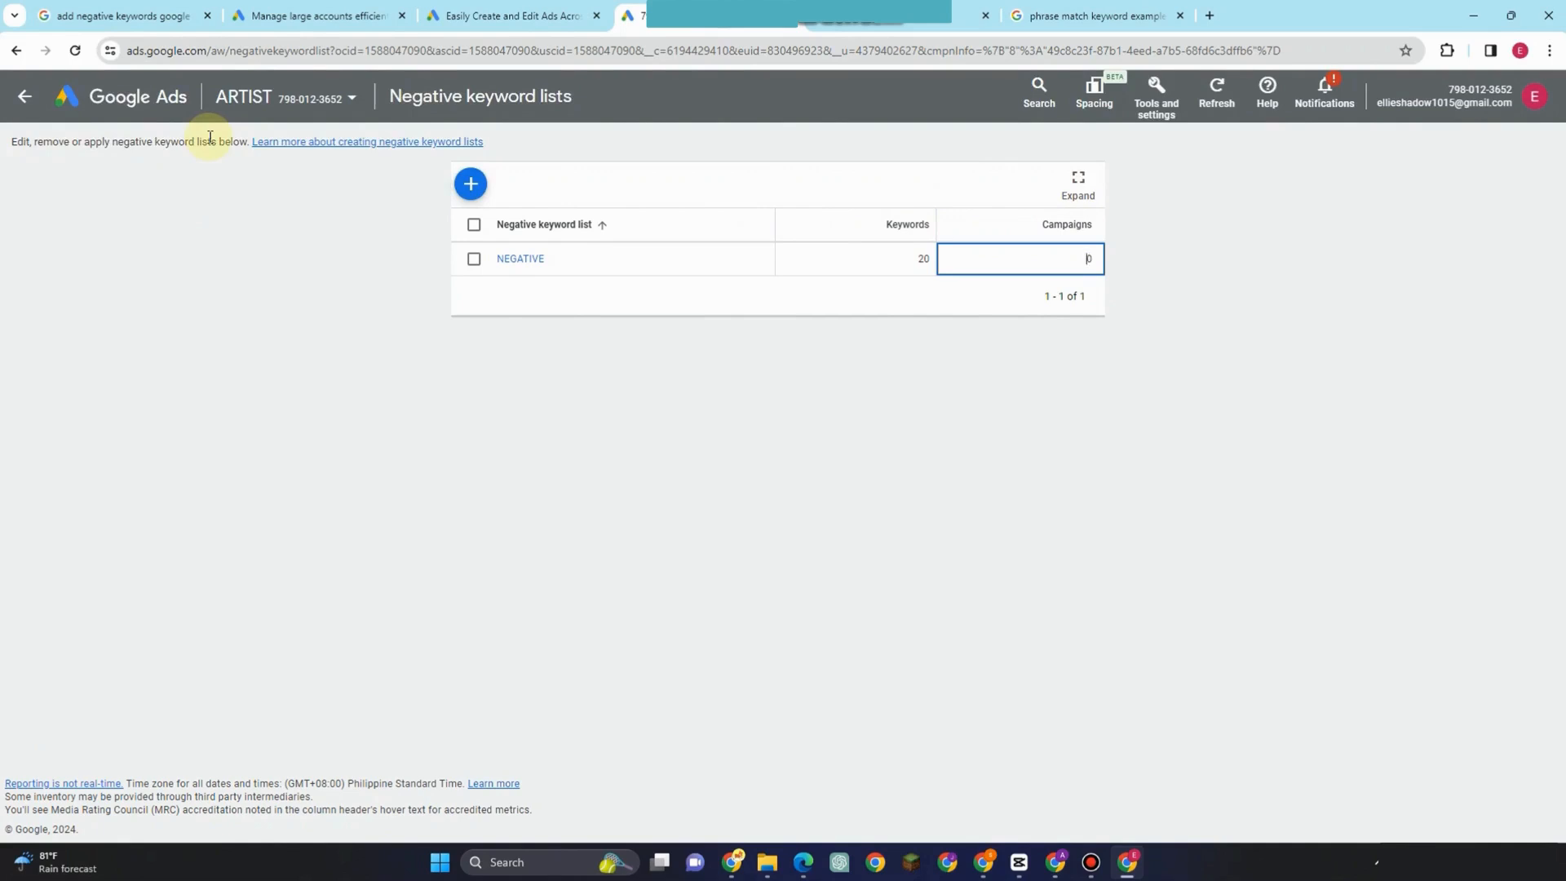
click(353, 290)
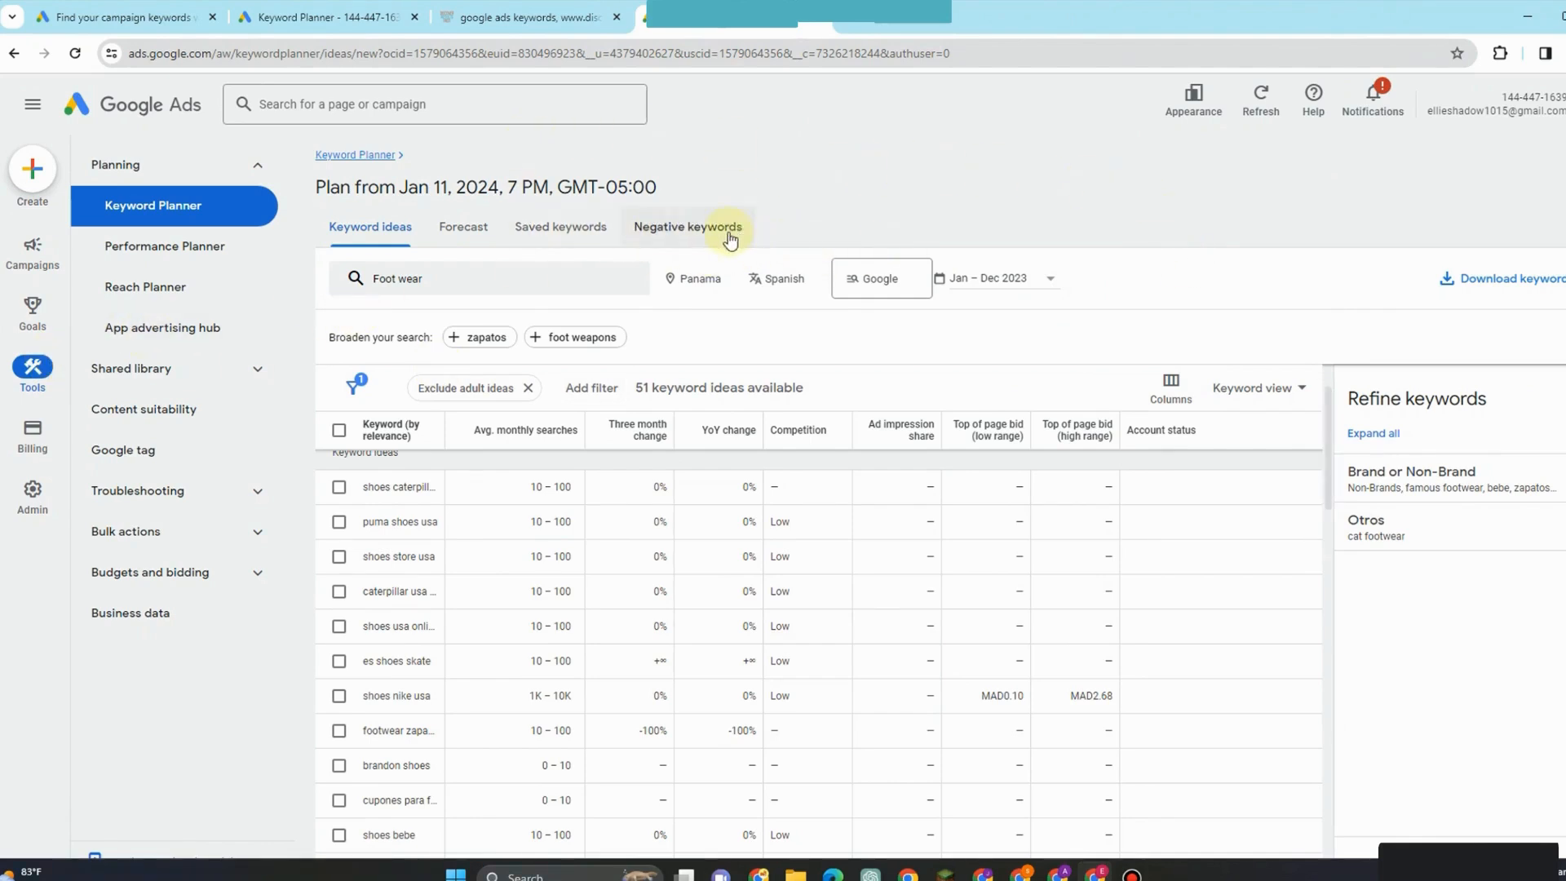
Step: Select the first two keyword ideas, the "shoes caterpill..." entry and "puma shoes usa", and add them to the plan as broad match
scroll(571, 520, up, 1)
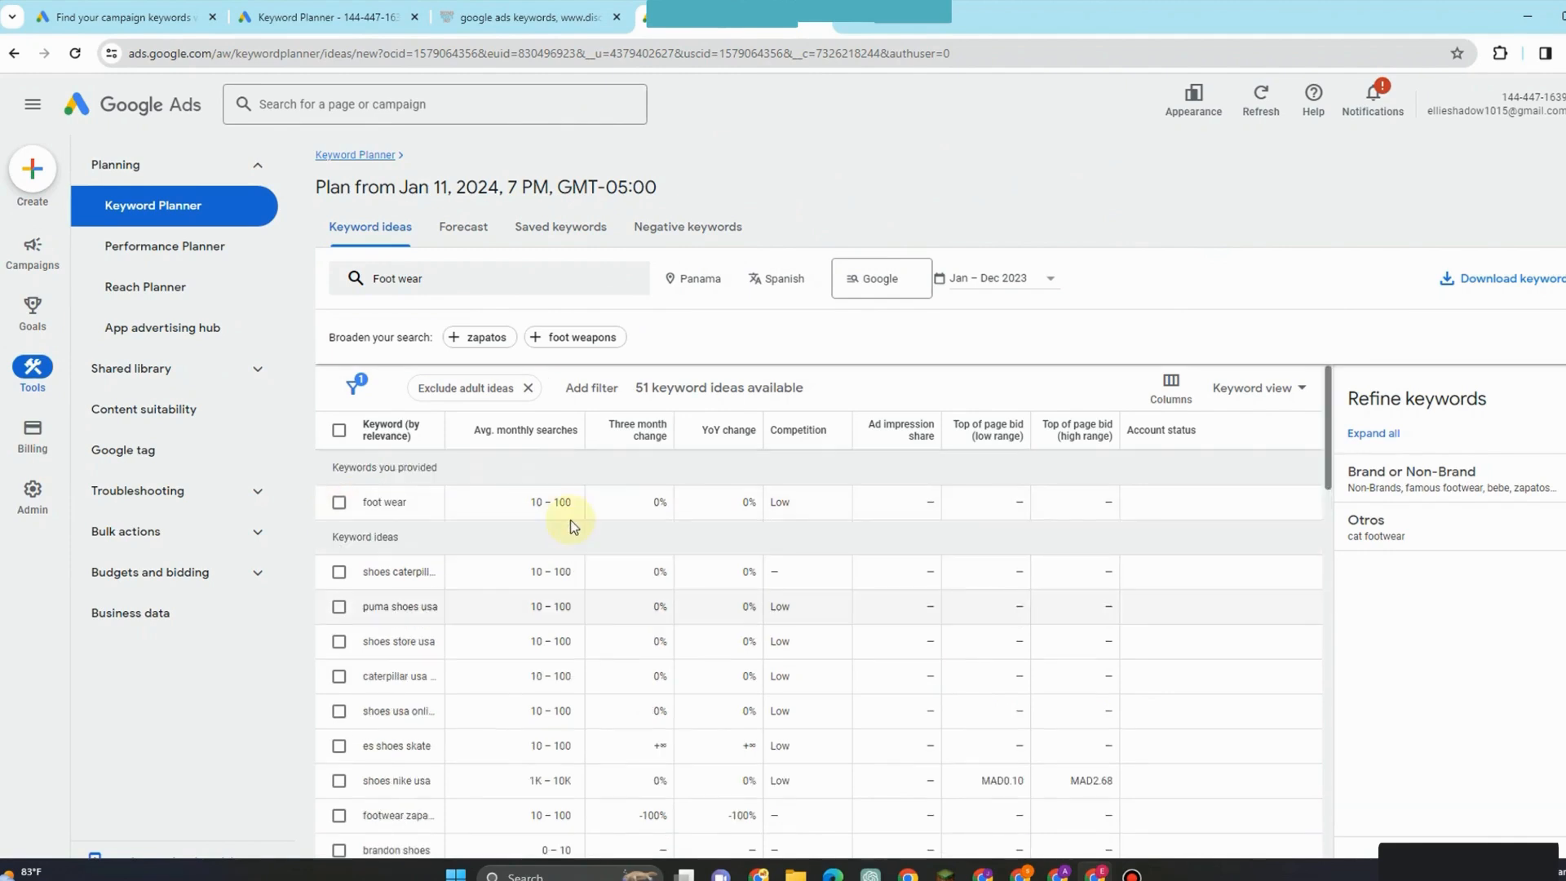
click(338, 573)
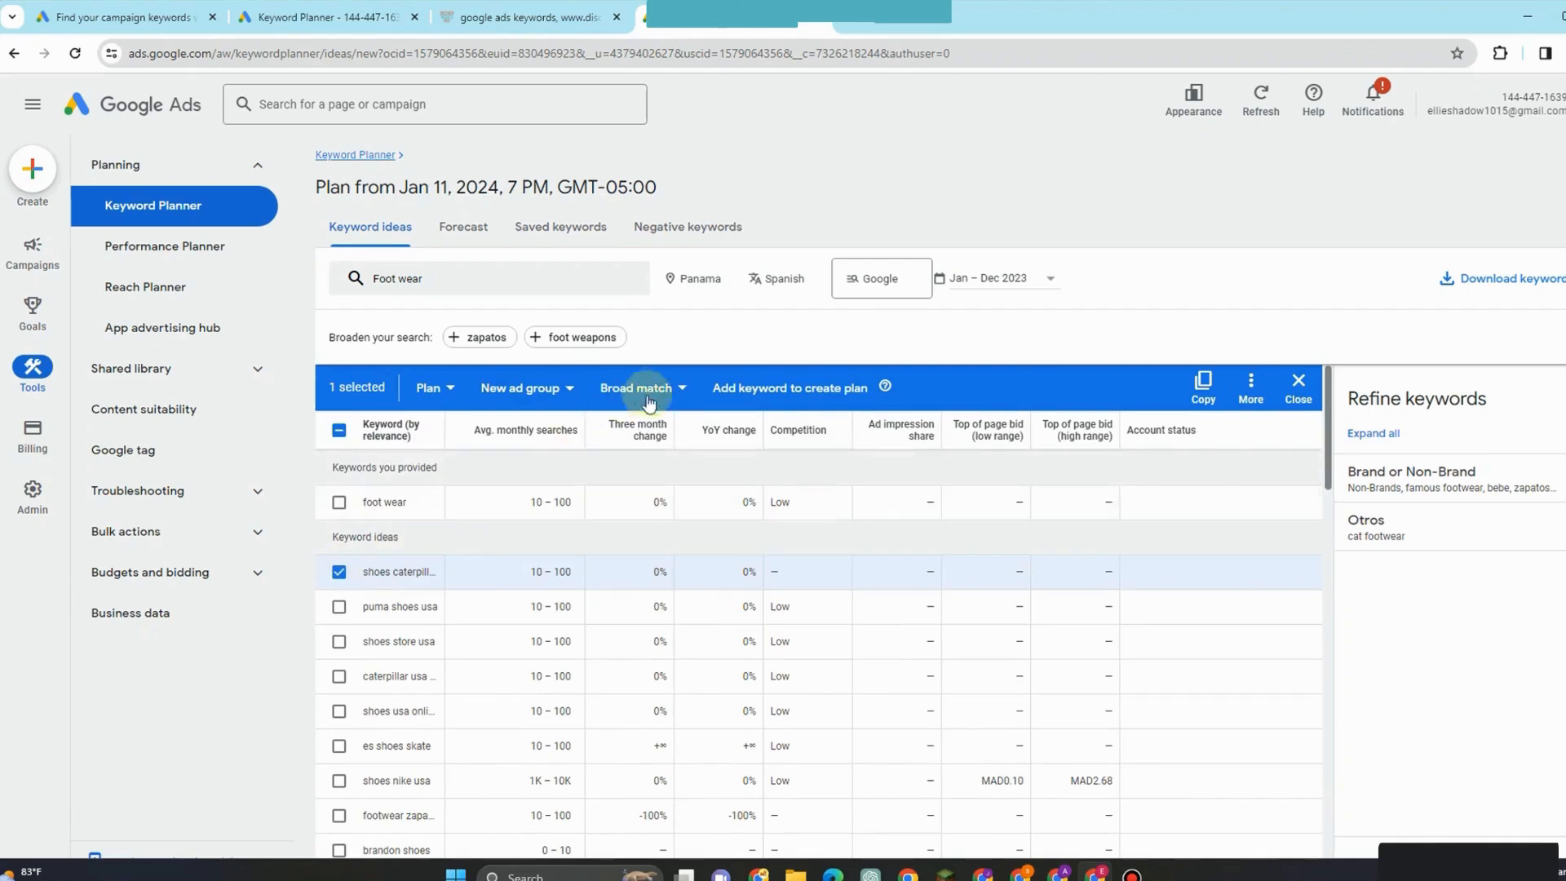
click(337, 608)
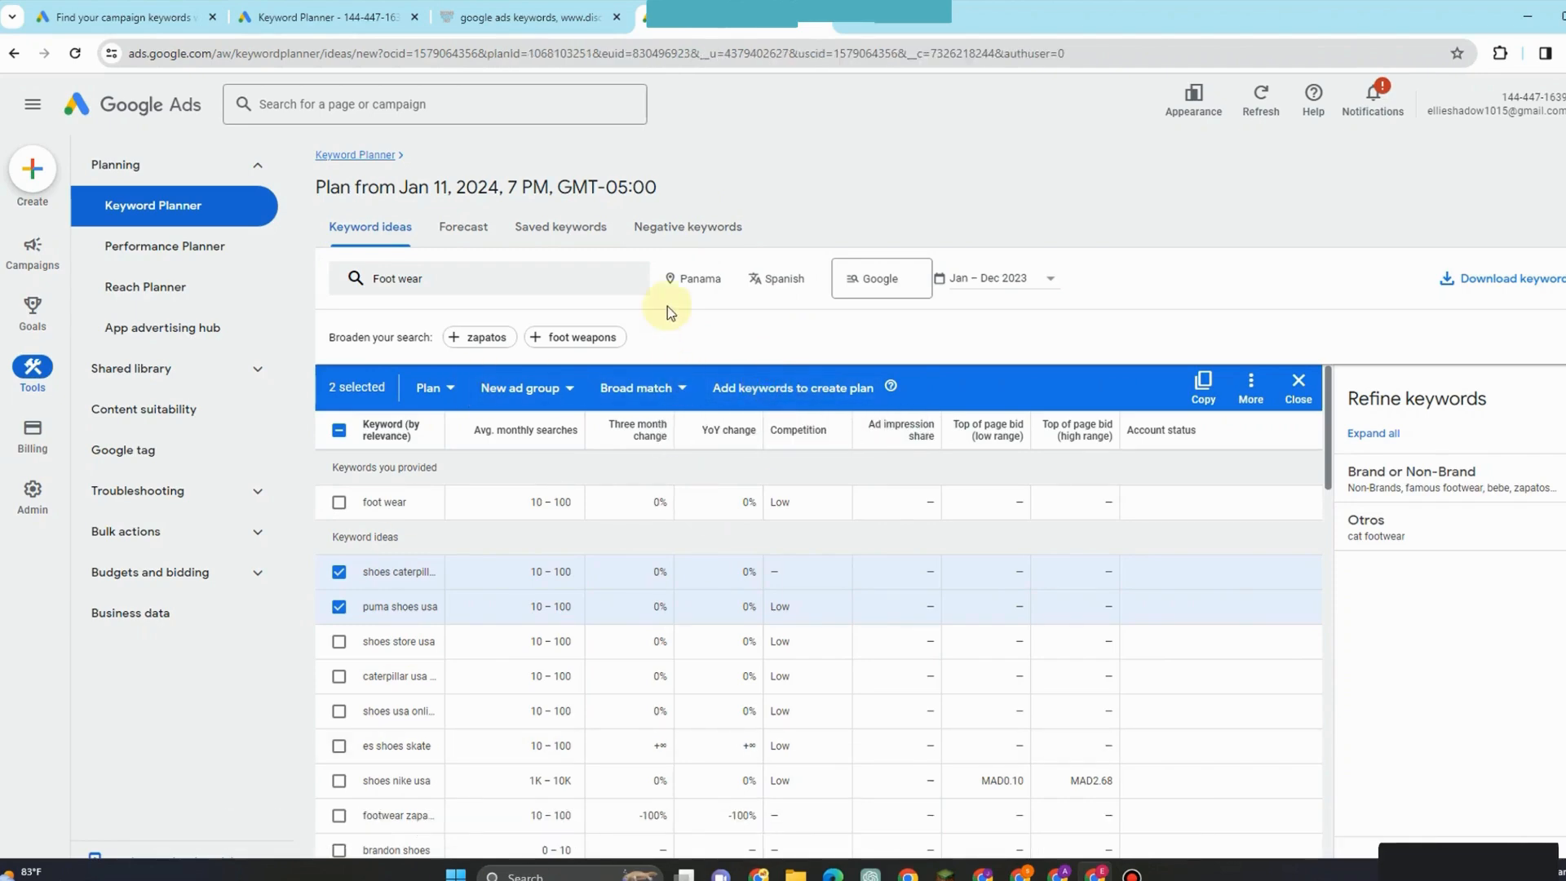
Step: Add "When" as a broad match keyword to the plan's negative keywords and save it
click(694, 239)
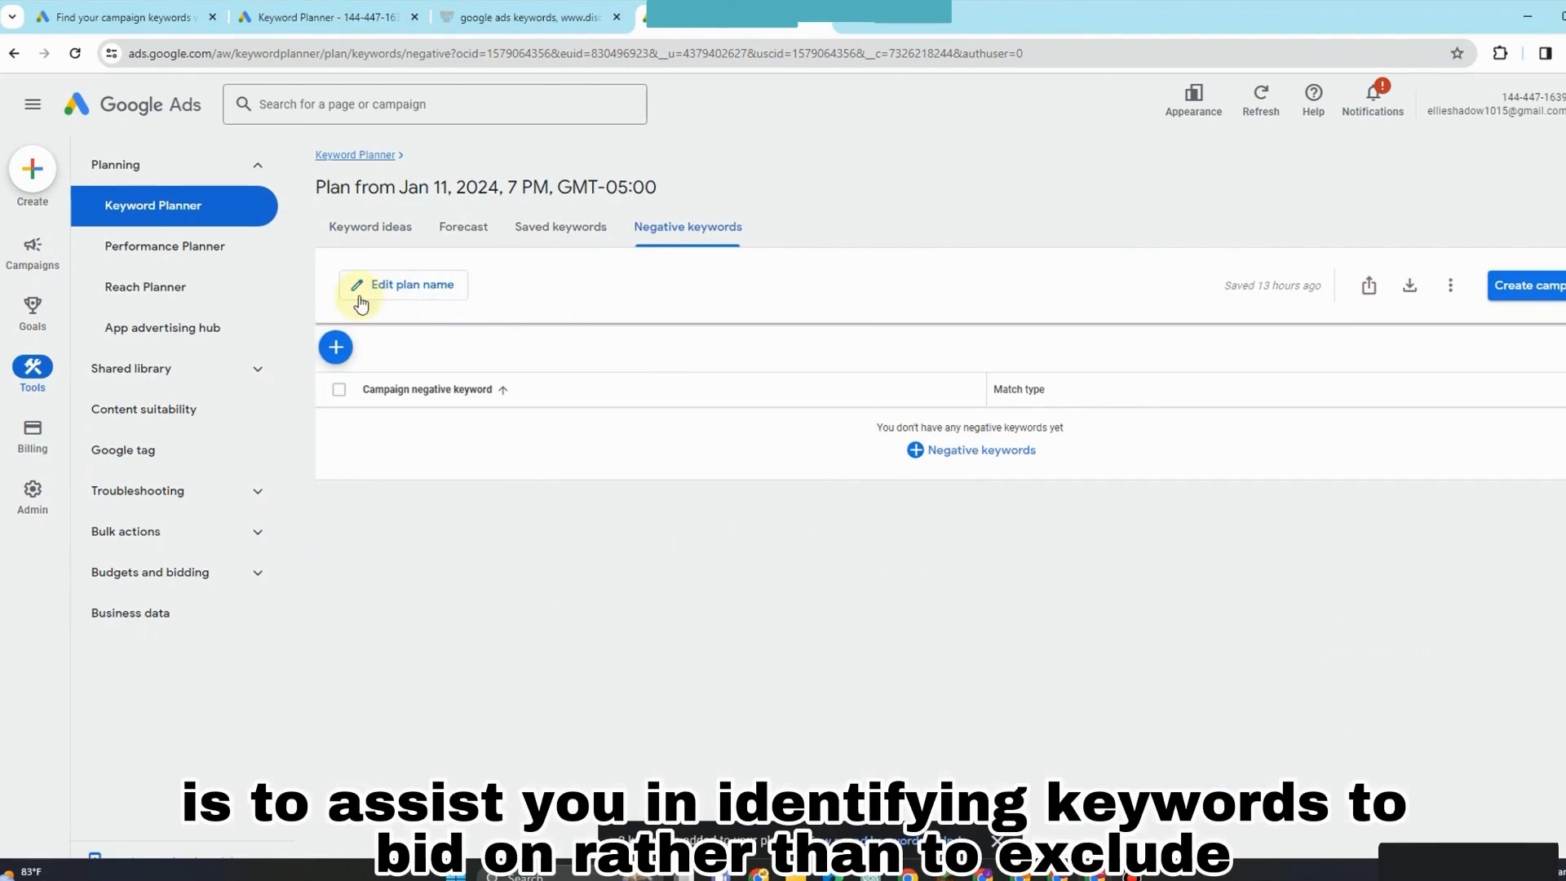
click(444, 389)
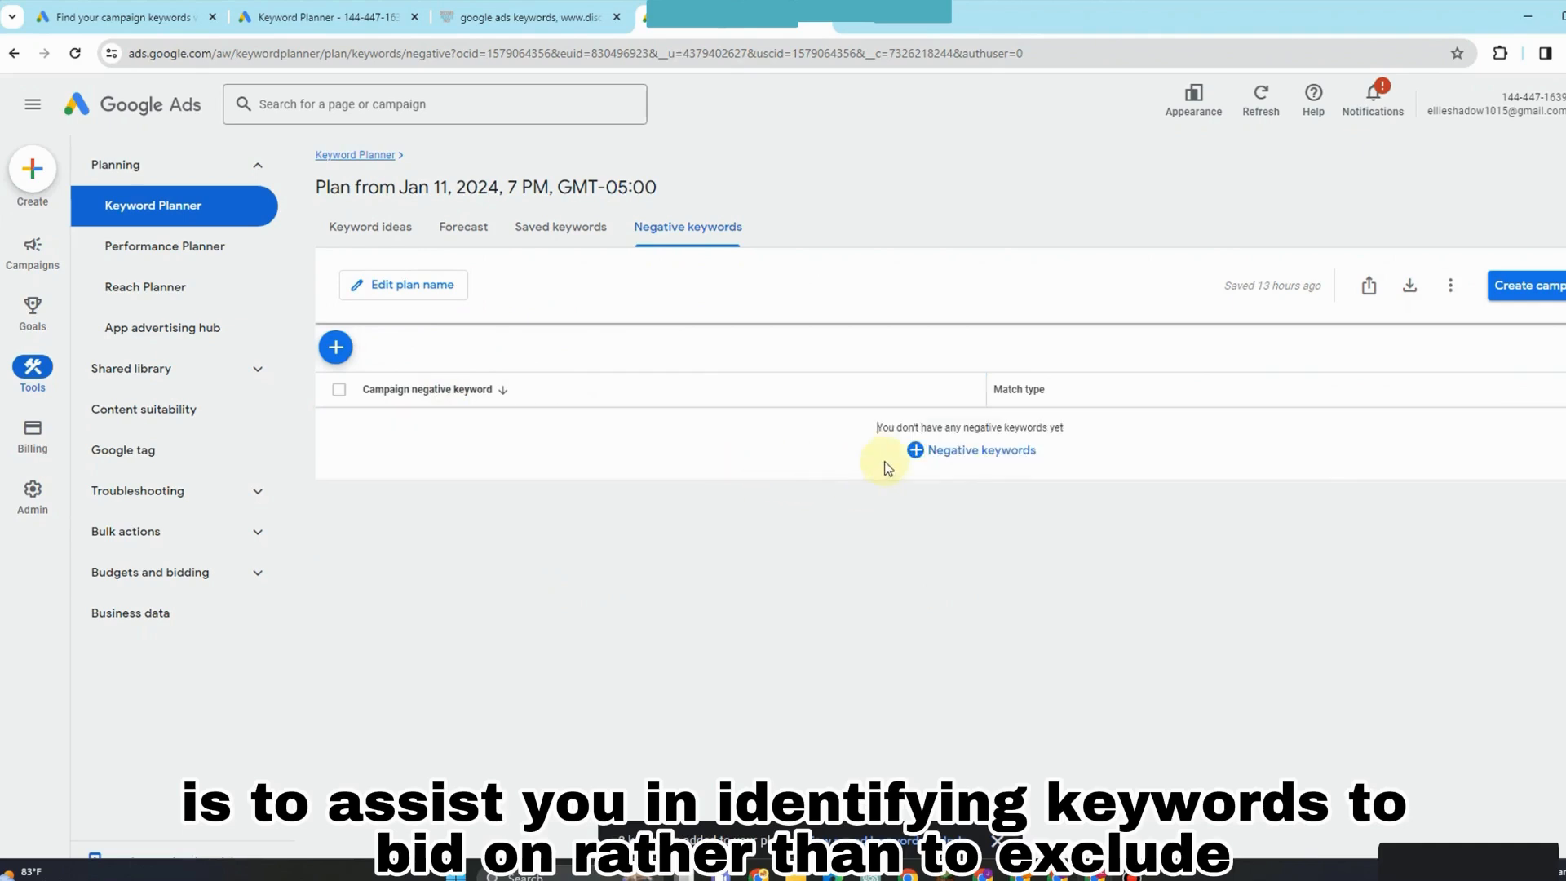
click(911, 448)
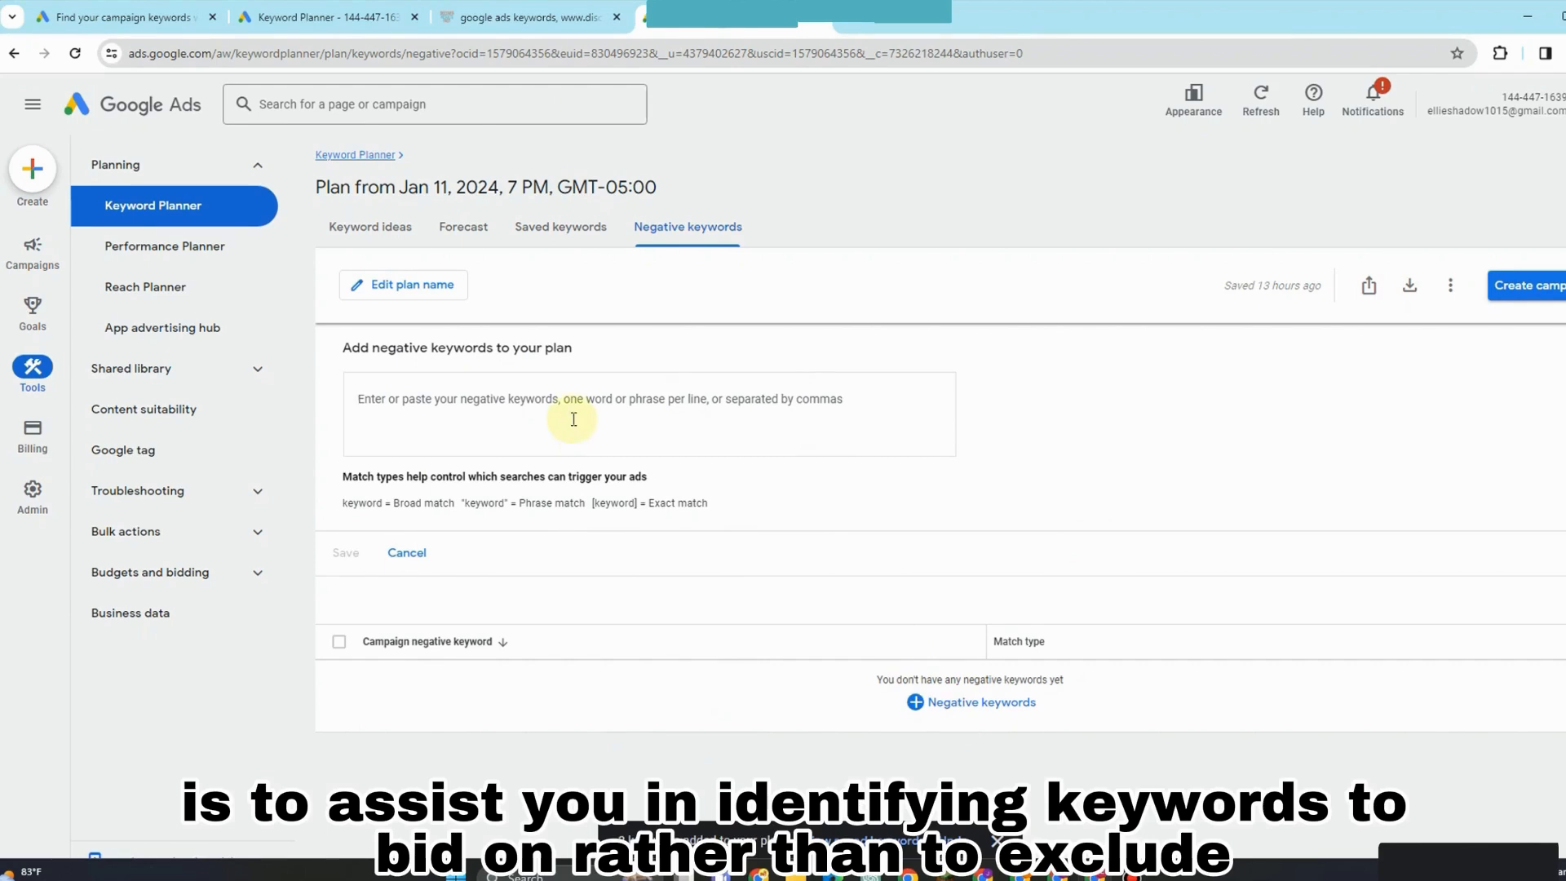
text(Wyhi)
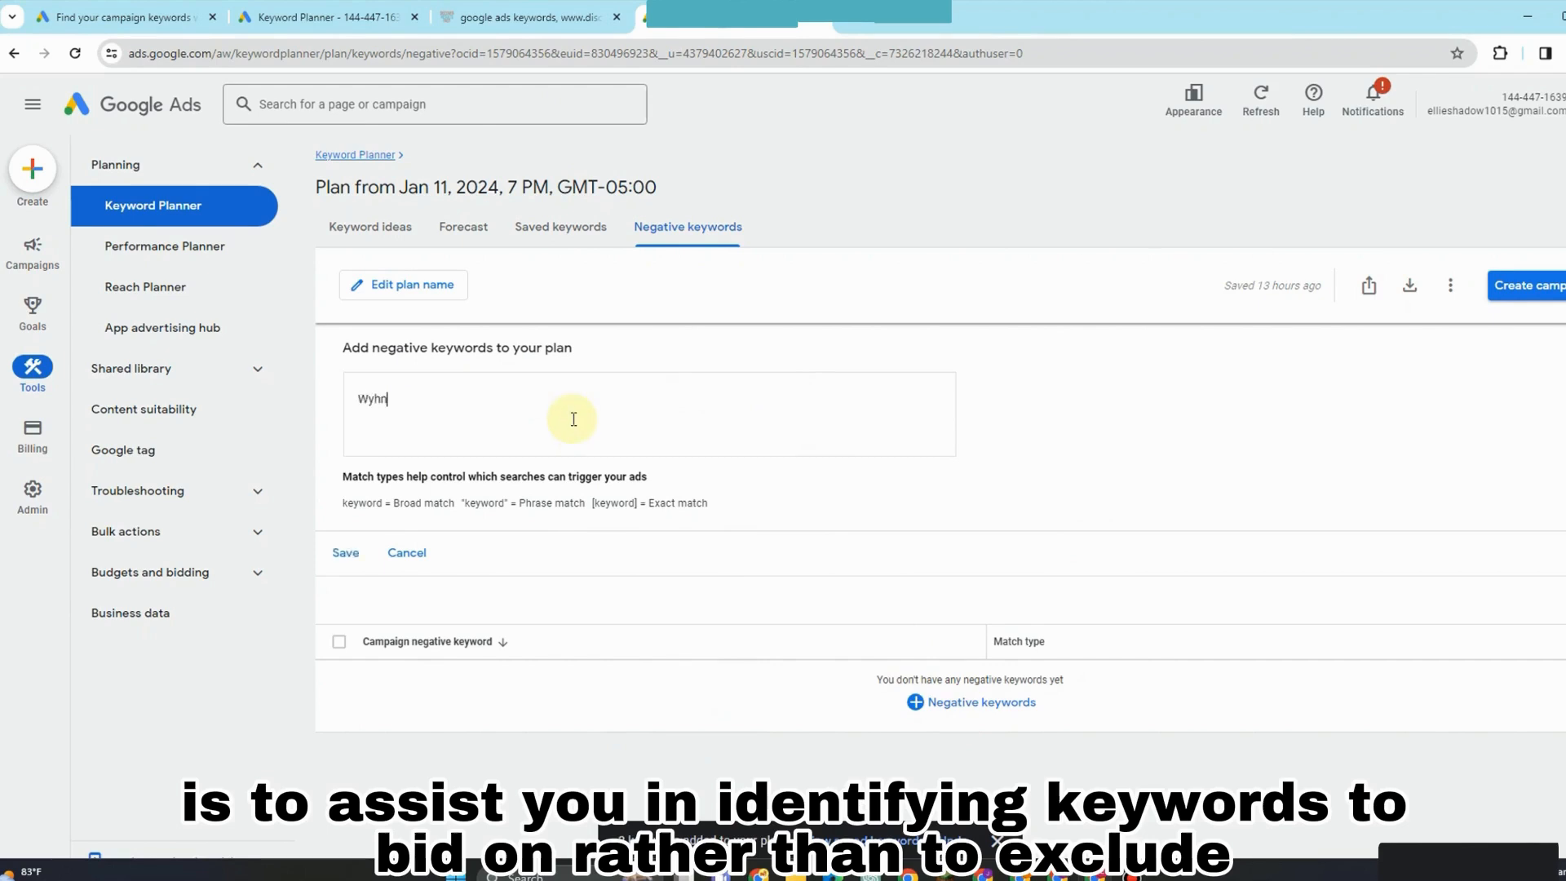
key(BackSpace)
key(BackSpace)
key(BackSpace)
text(hen)
click(373, 556)
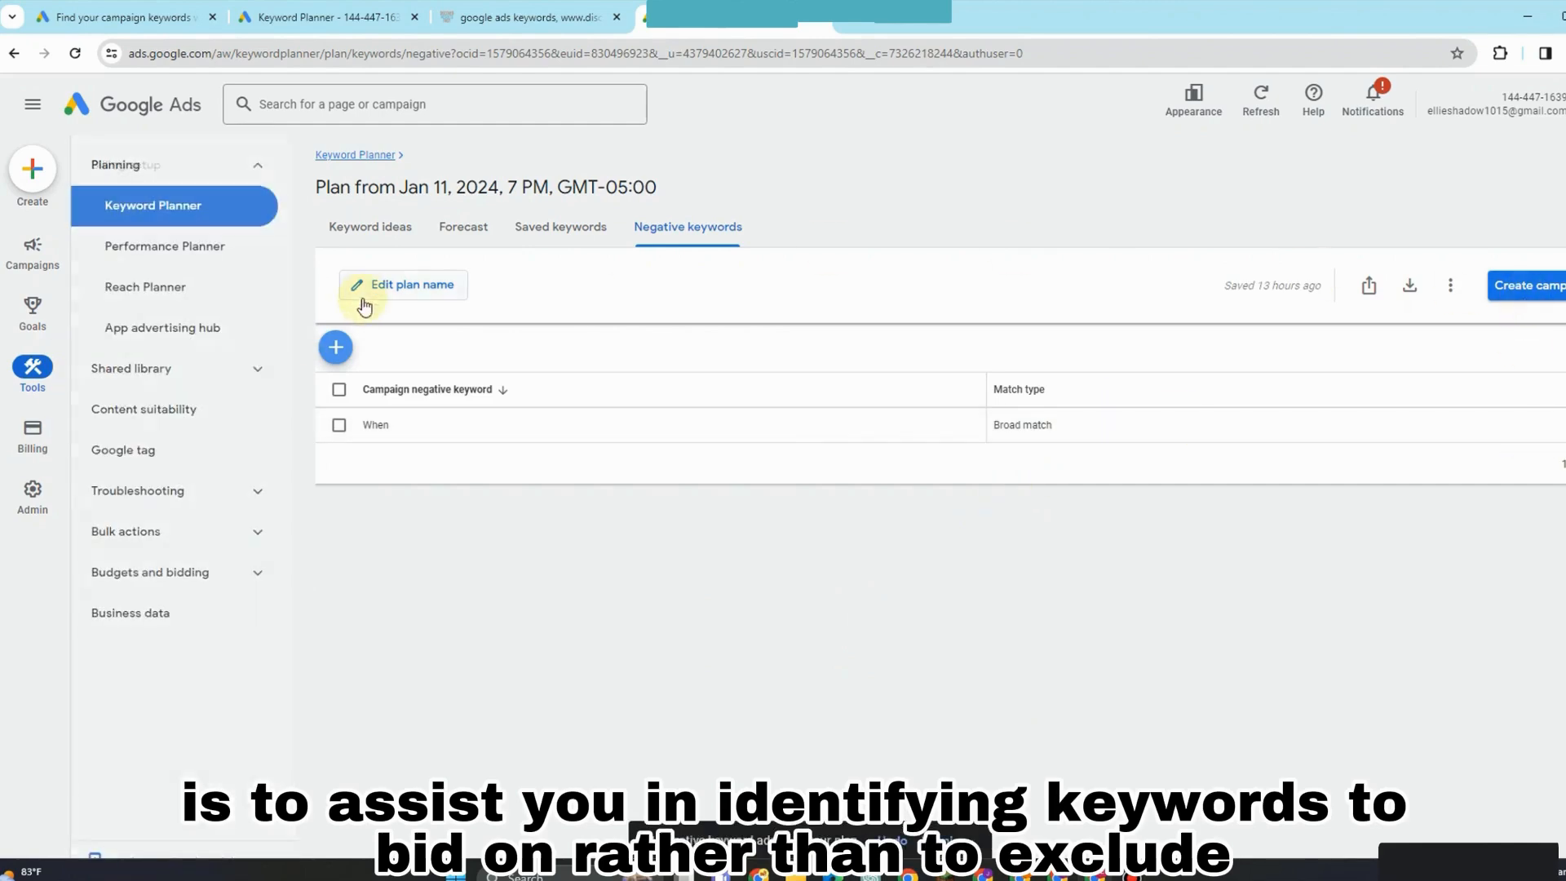
Step: Add "Dress" as a broad match negative keyword to the plan and save it
click(336, 348)
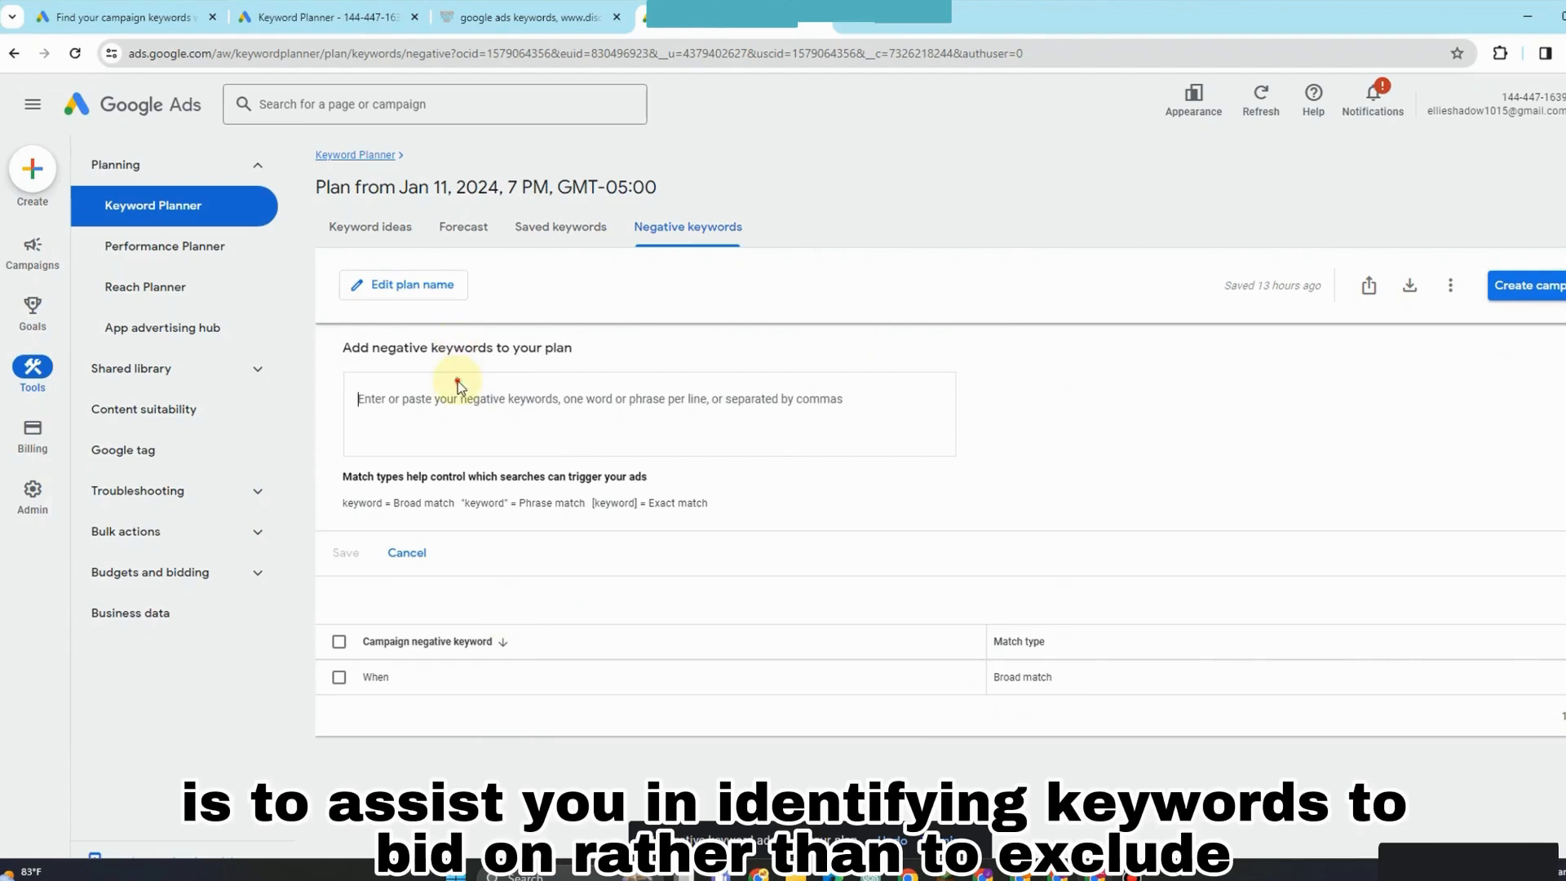
click(457, 391)
text(Dress)
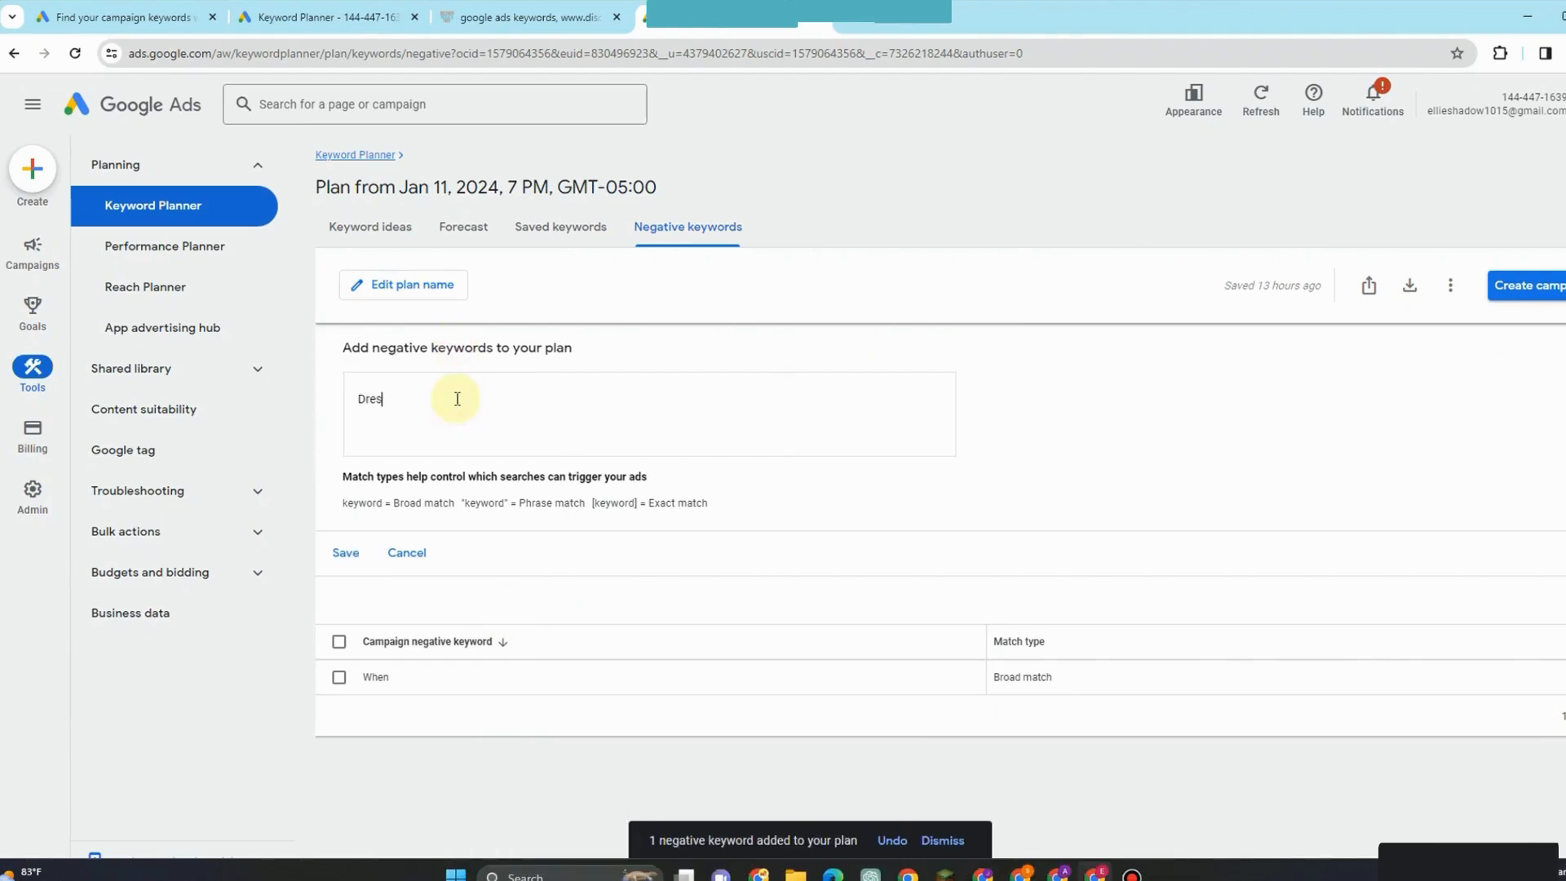
click(346, 553)
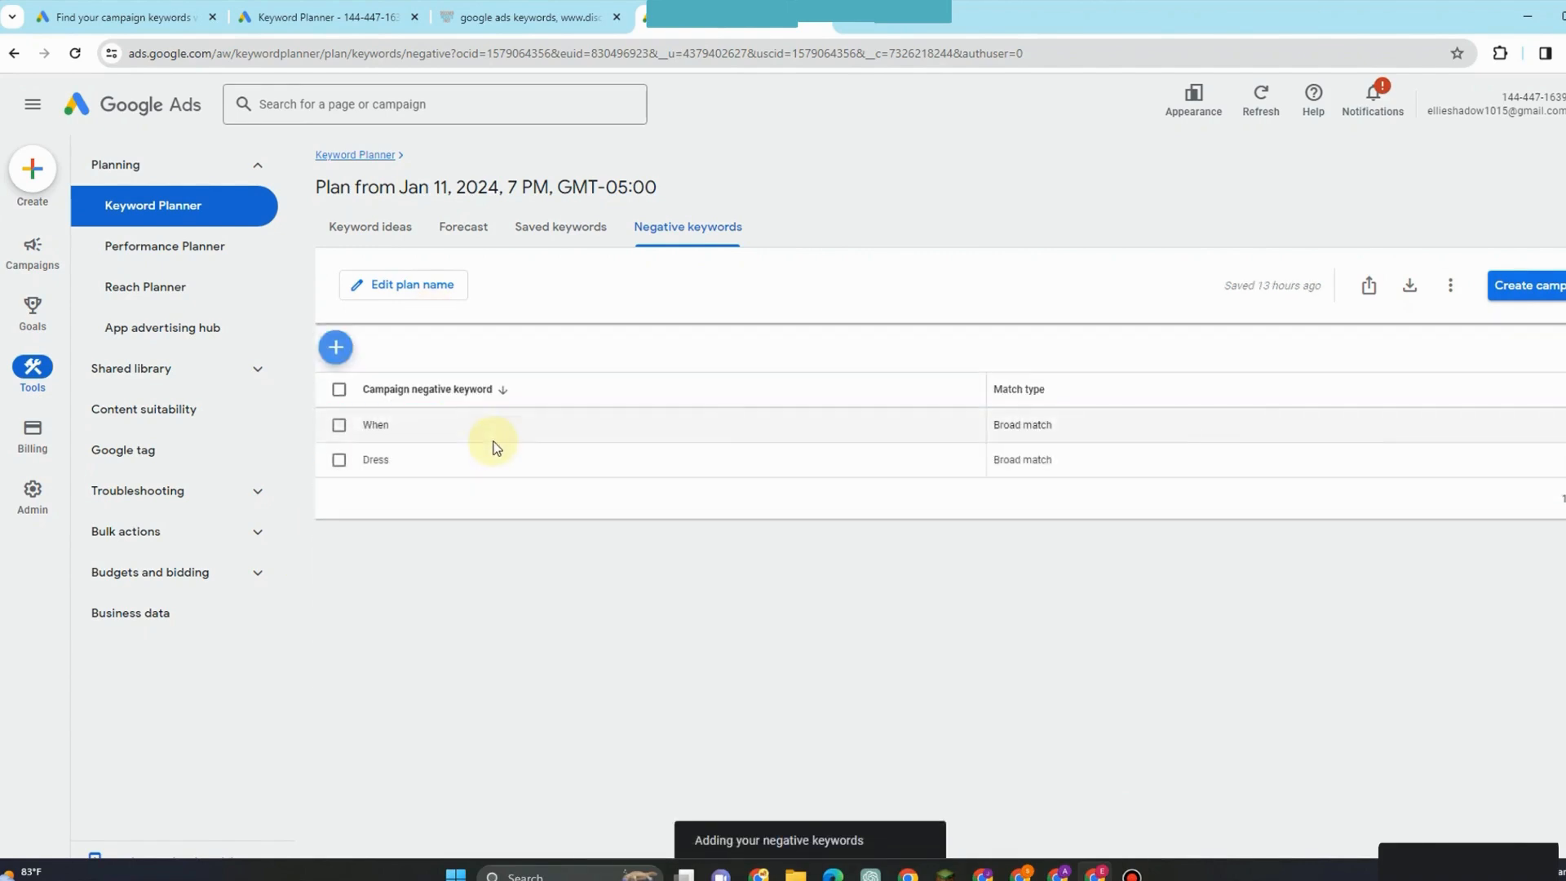
click(434, 295)
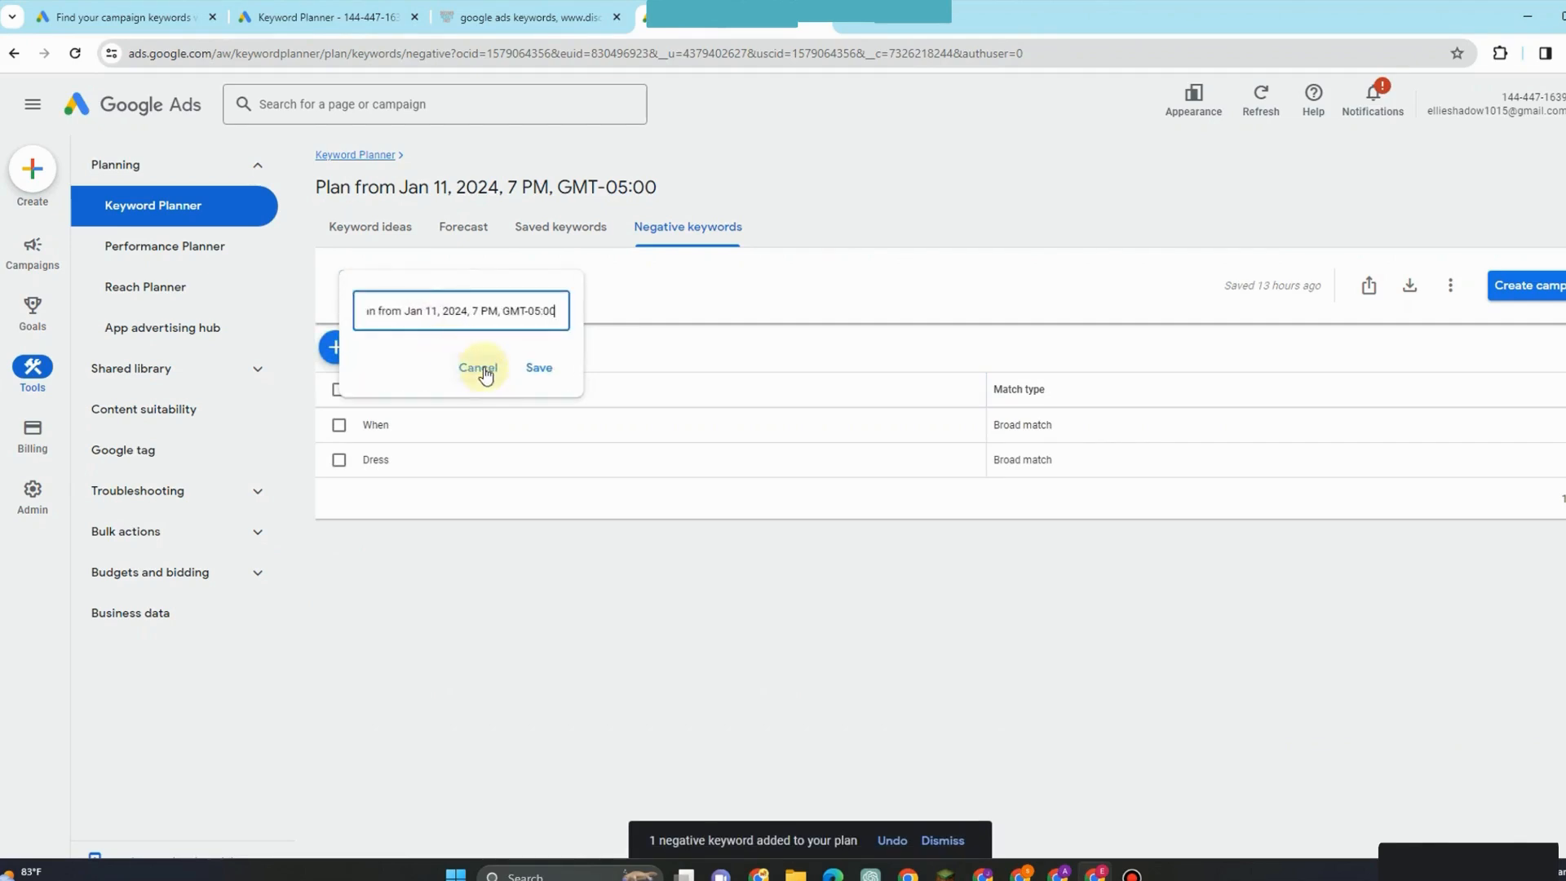
click(488, 368)
Step: Add "Out of stock" and "Class A" as broad match negative keywords to the plan, saving each one separately
click(335, 347)
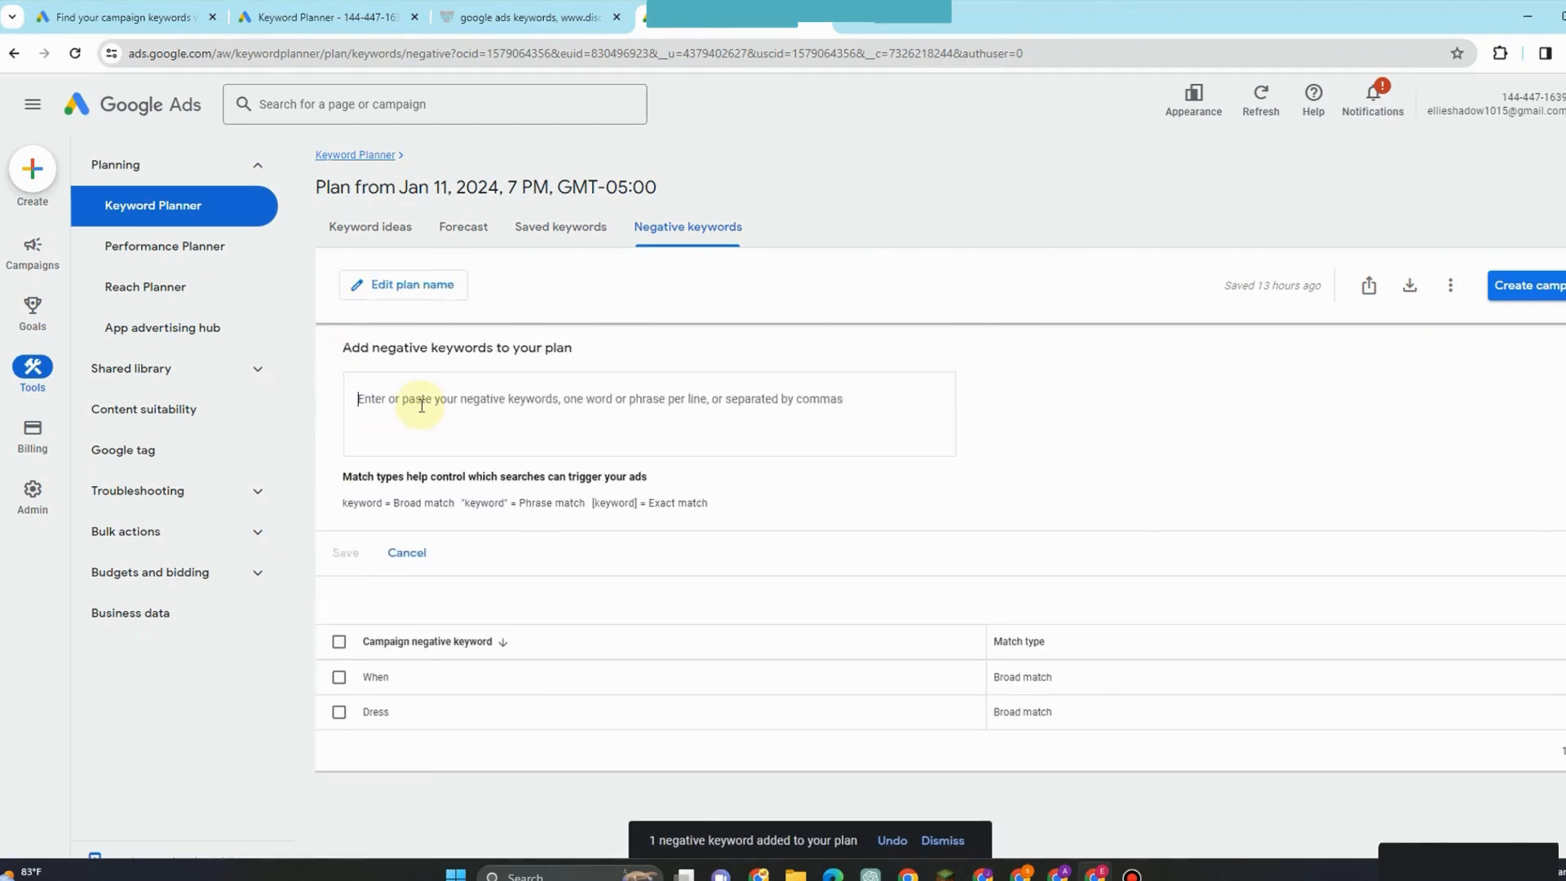
text(Out of s)
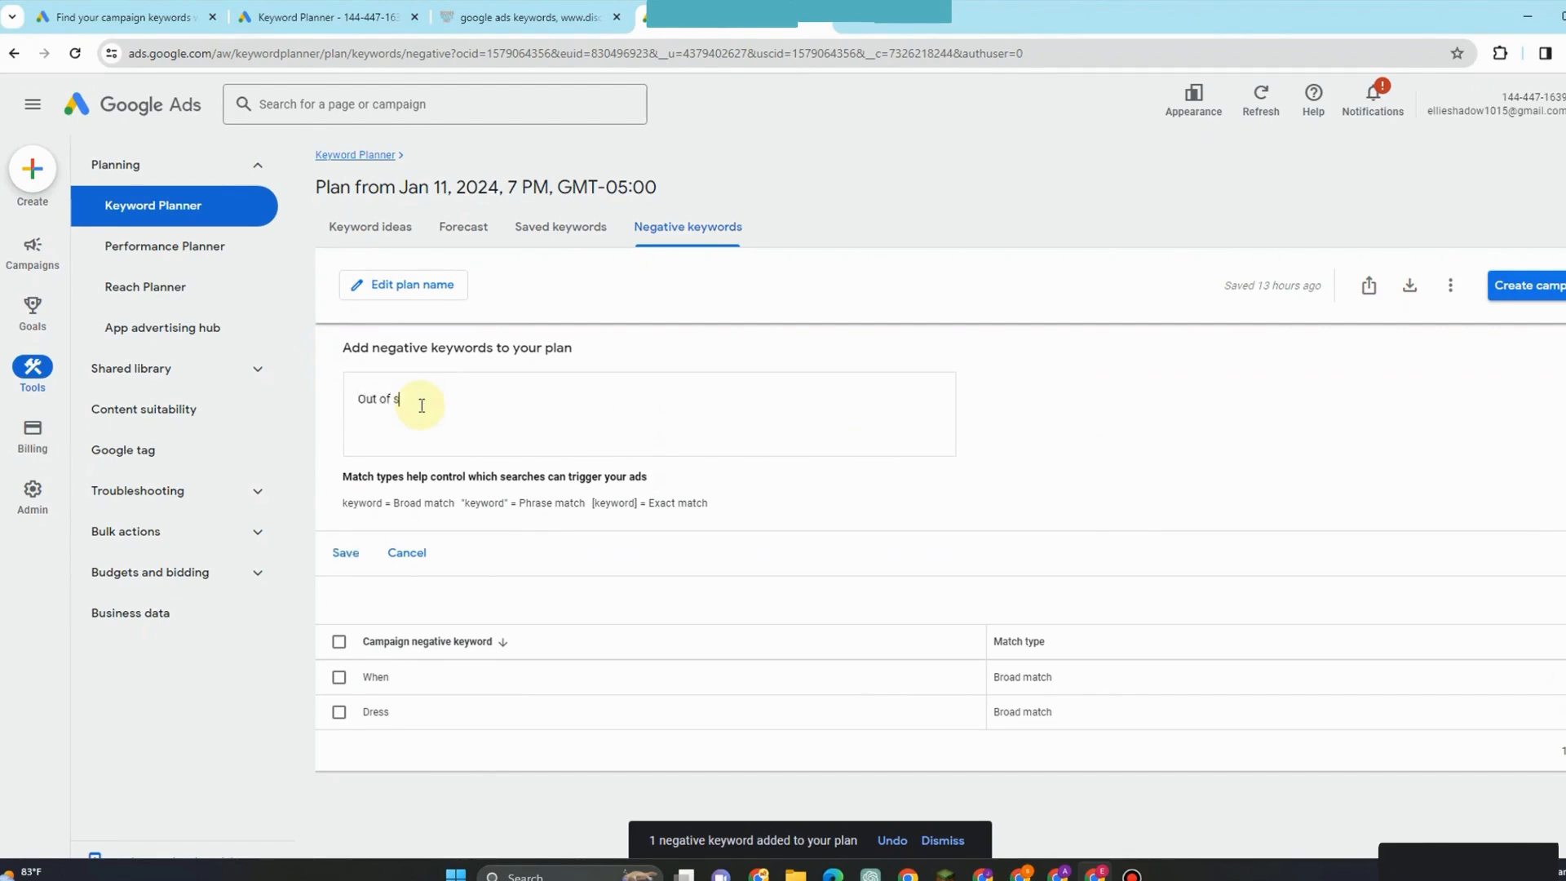
text(tock)
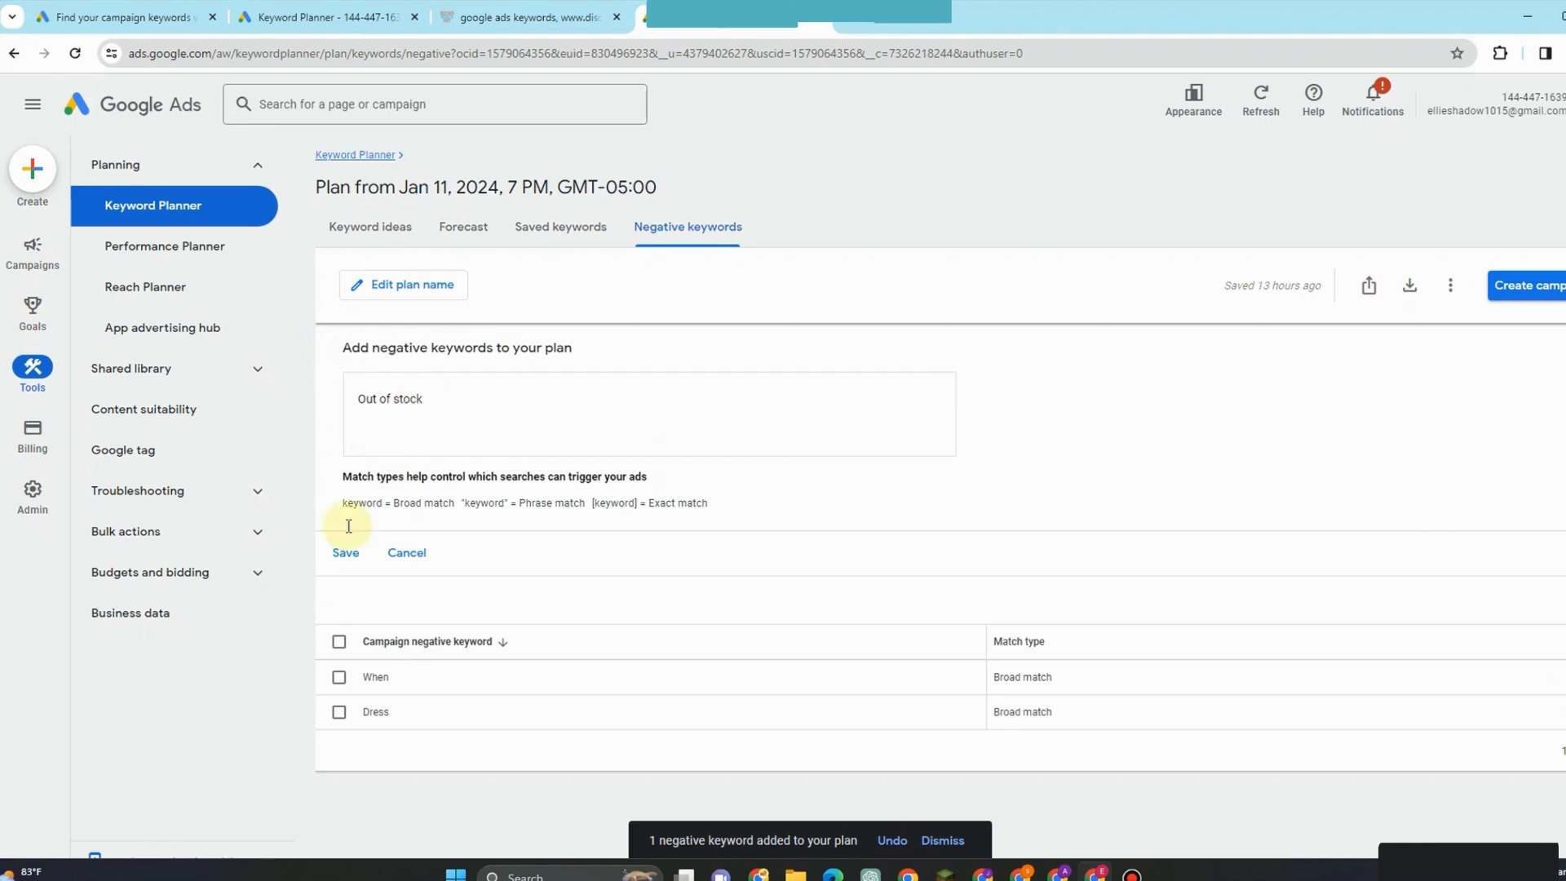
click(347, 554)
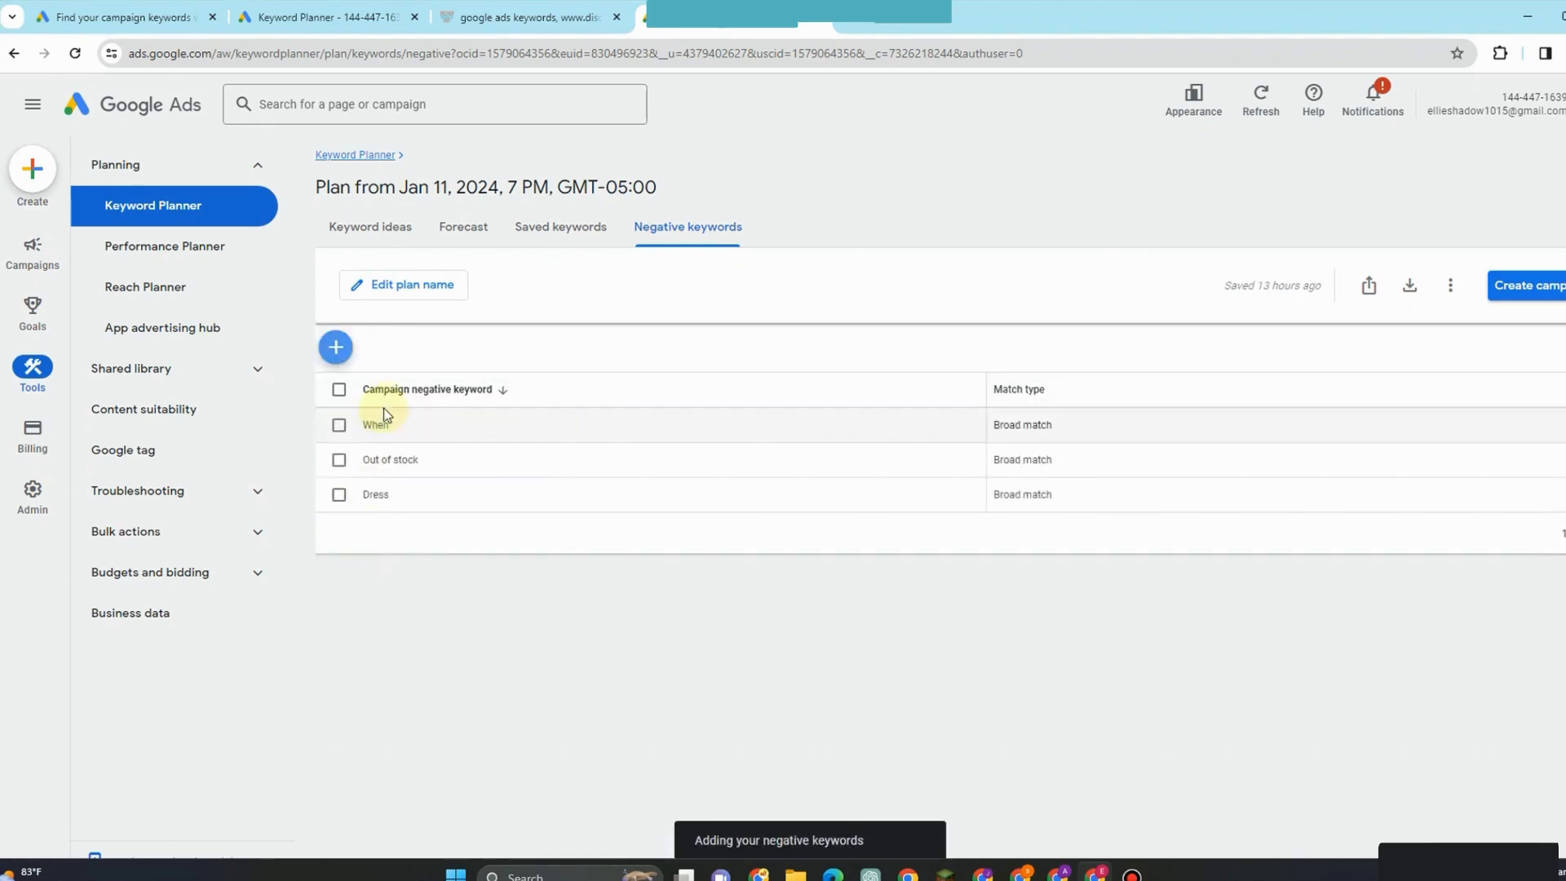
click(337, 348)
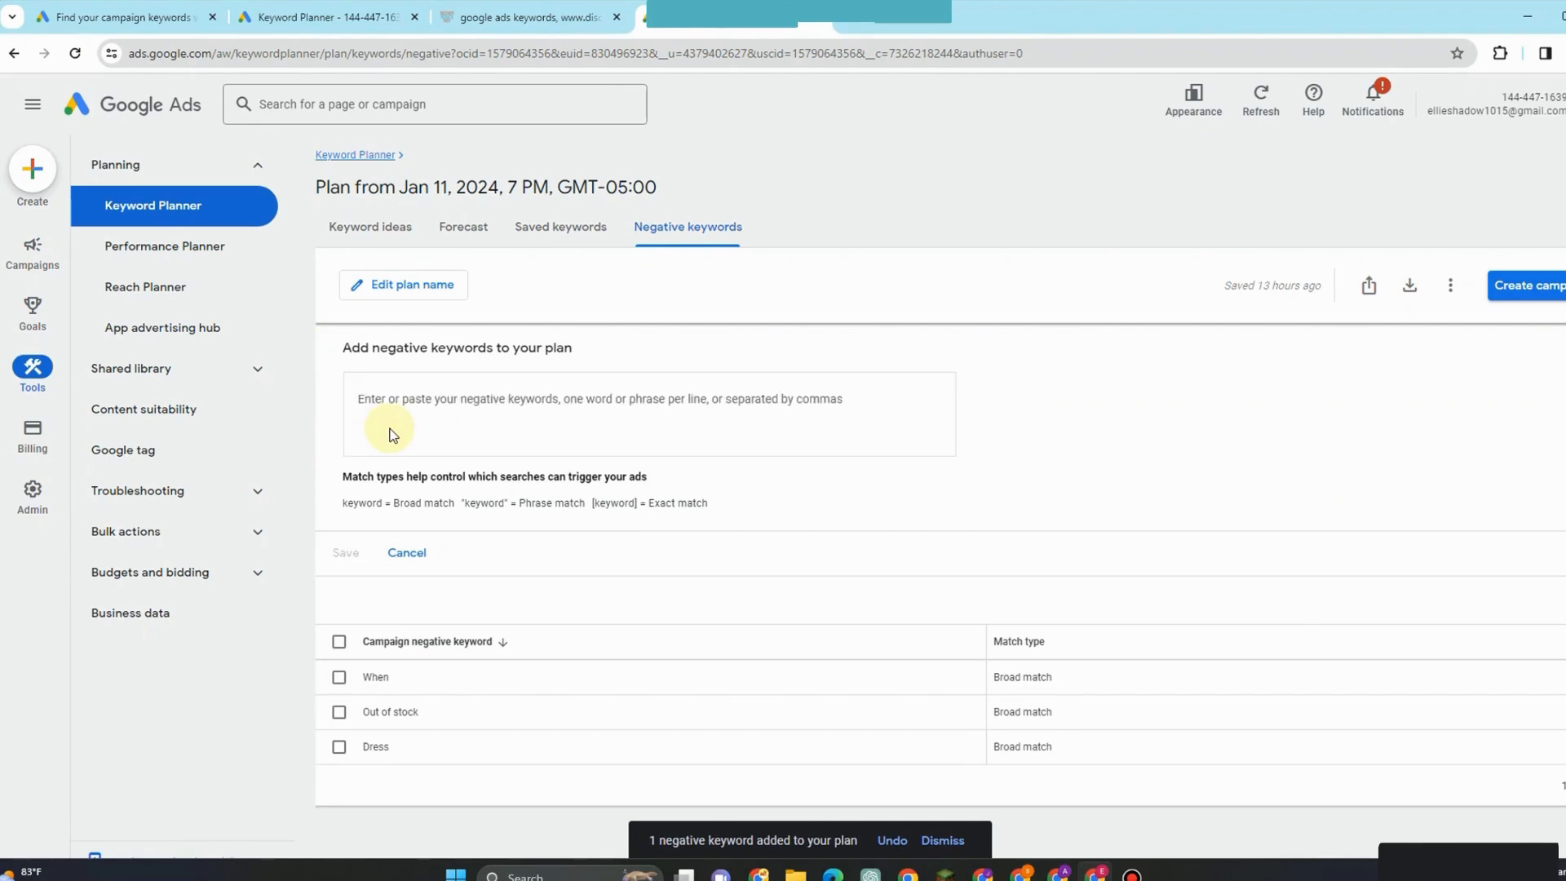
text(c)
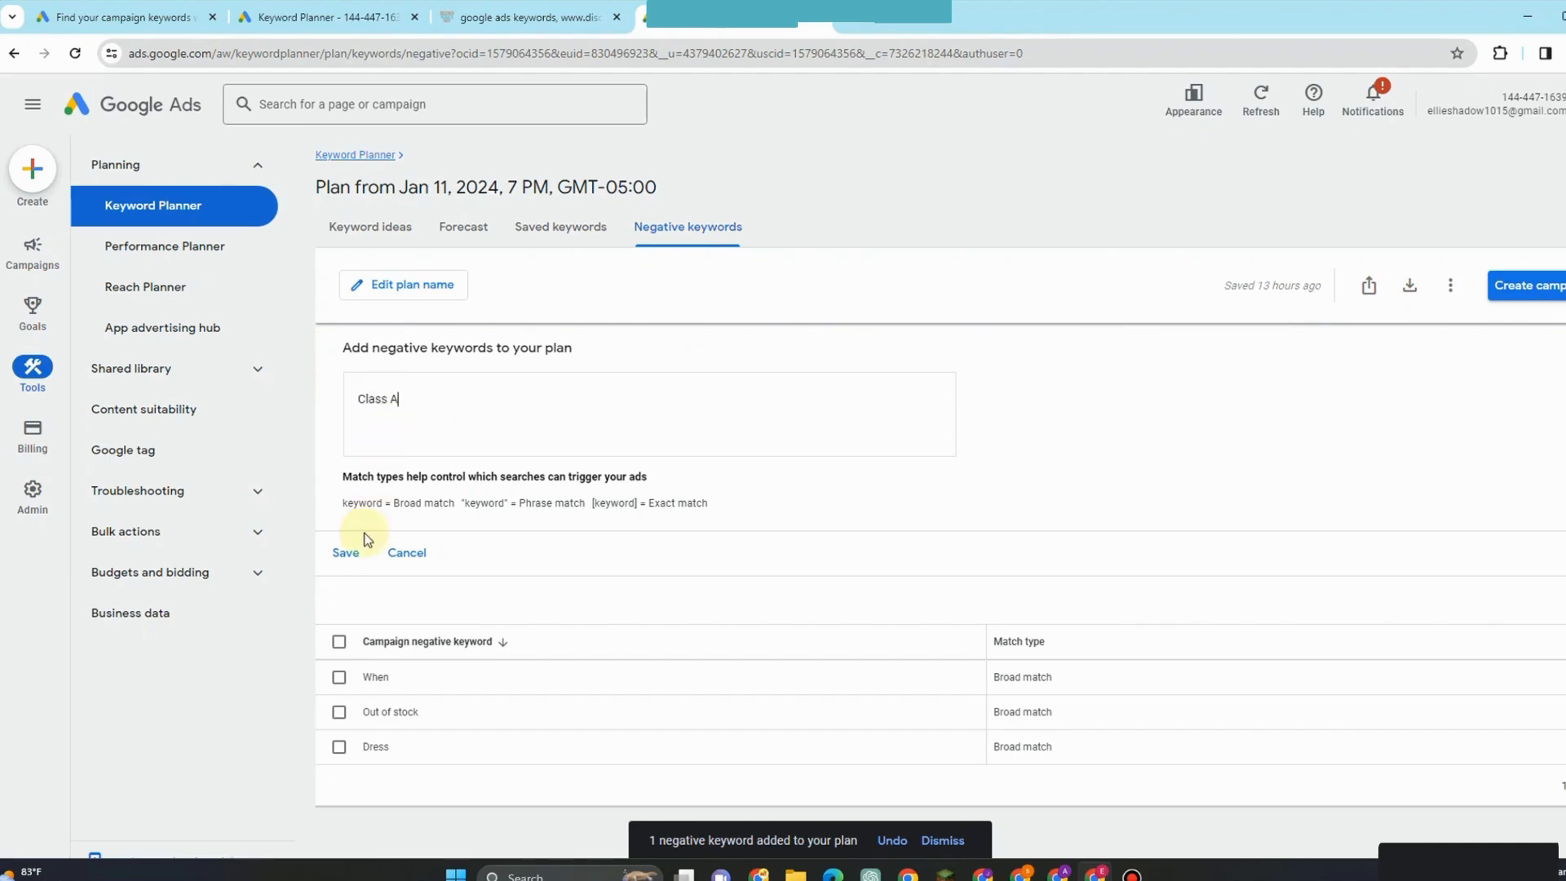
click(346, 551)
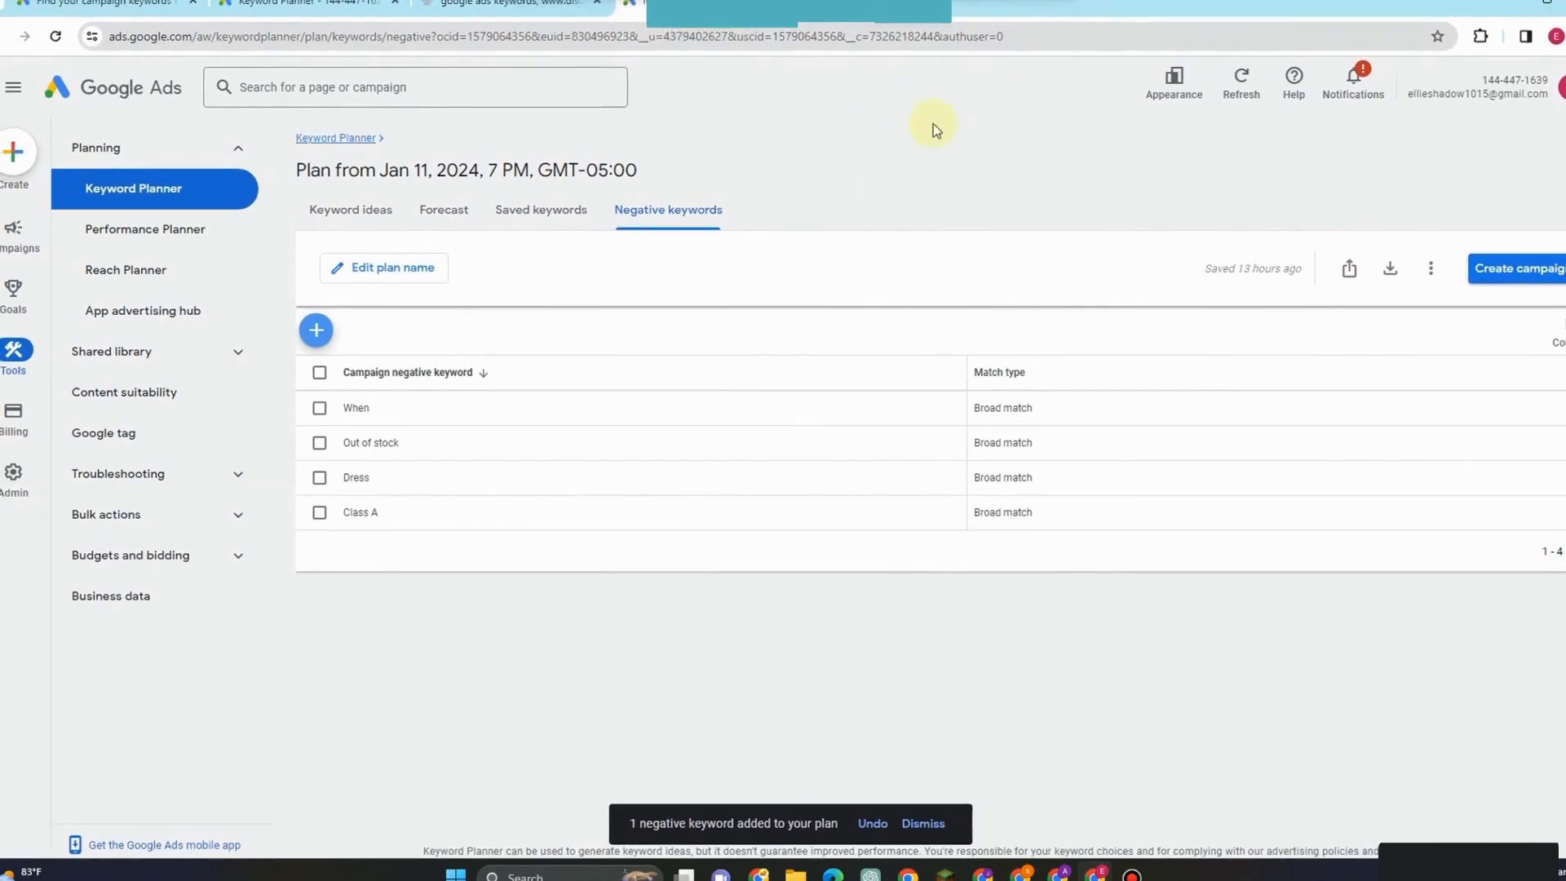
Step: Add "Black" as a broad match negative keyword to the plan and save it
click(318, 331)
click(407, 396)
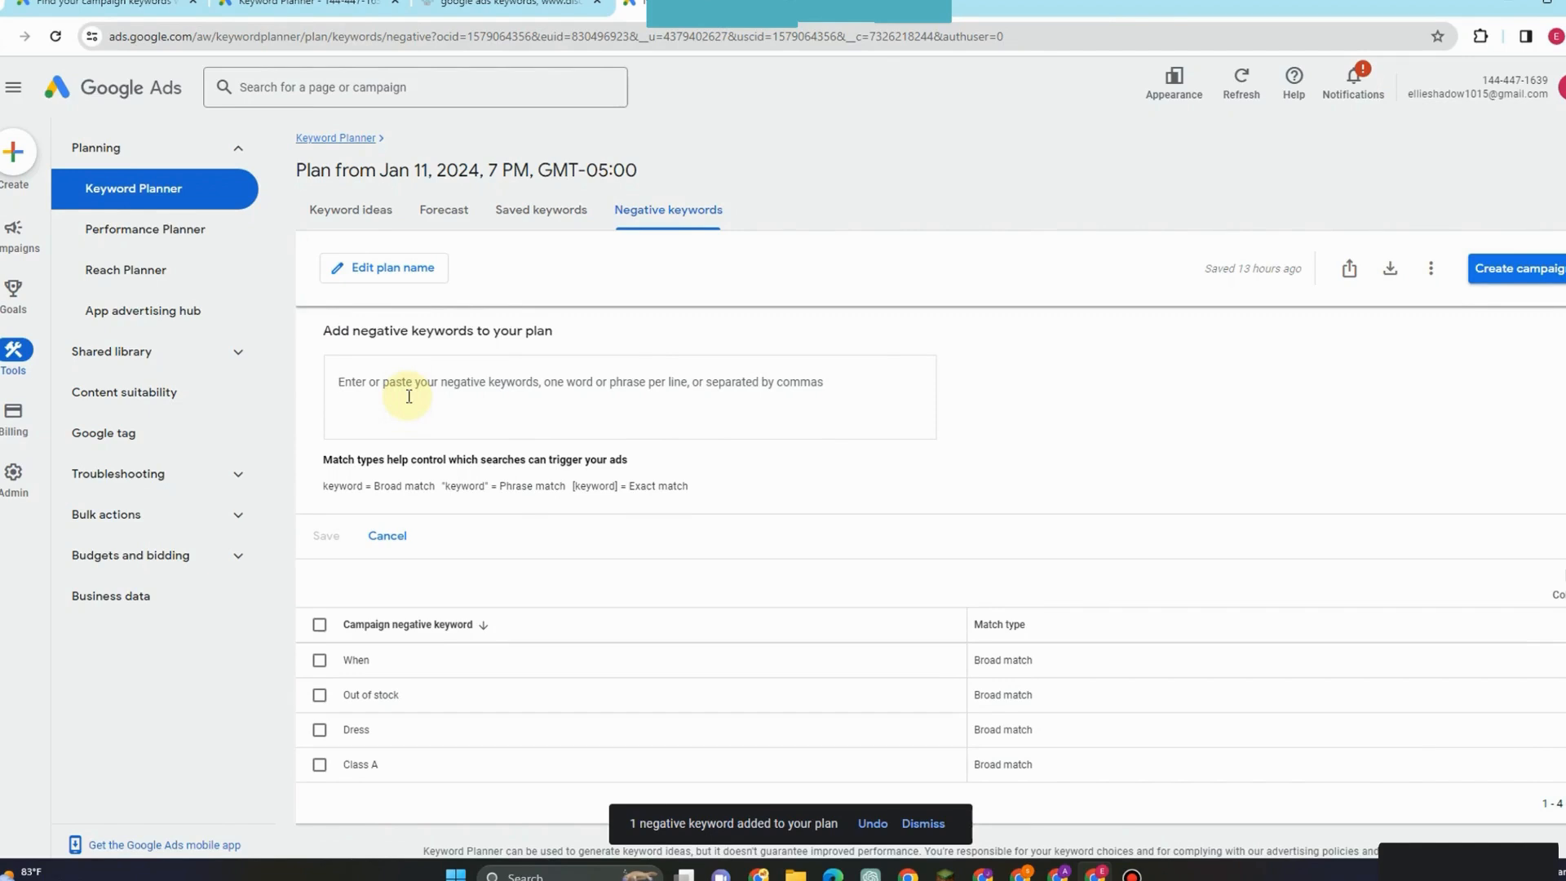
text(Black)
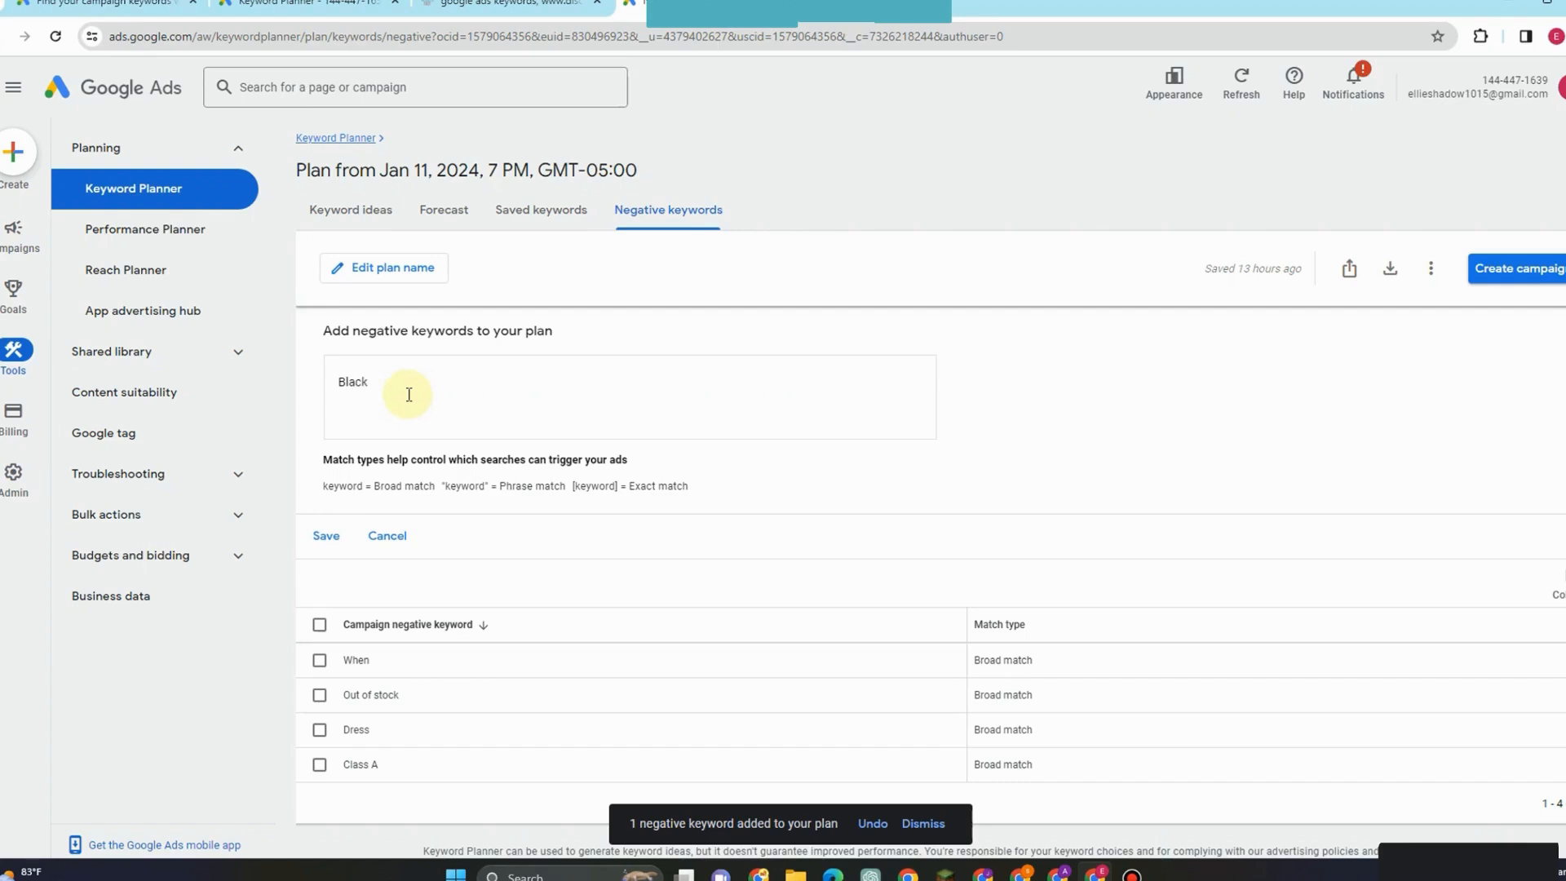
click(330, 536)
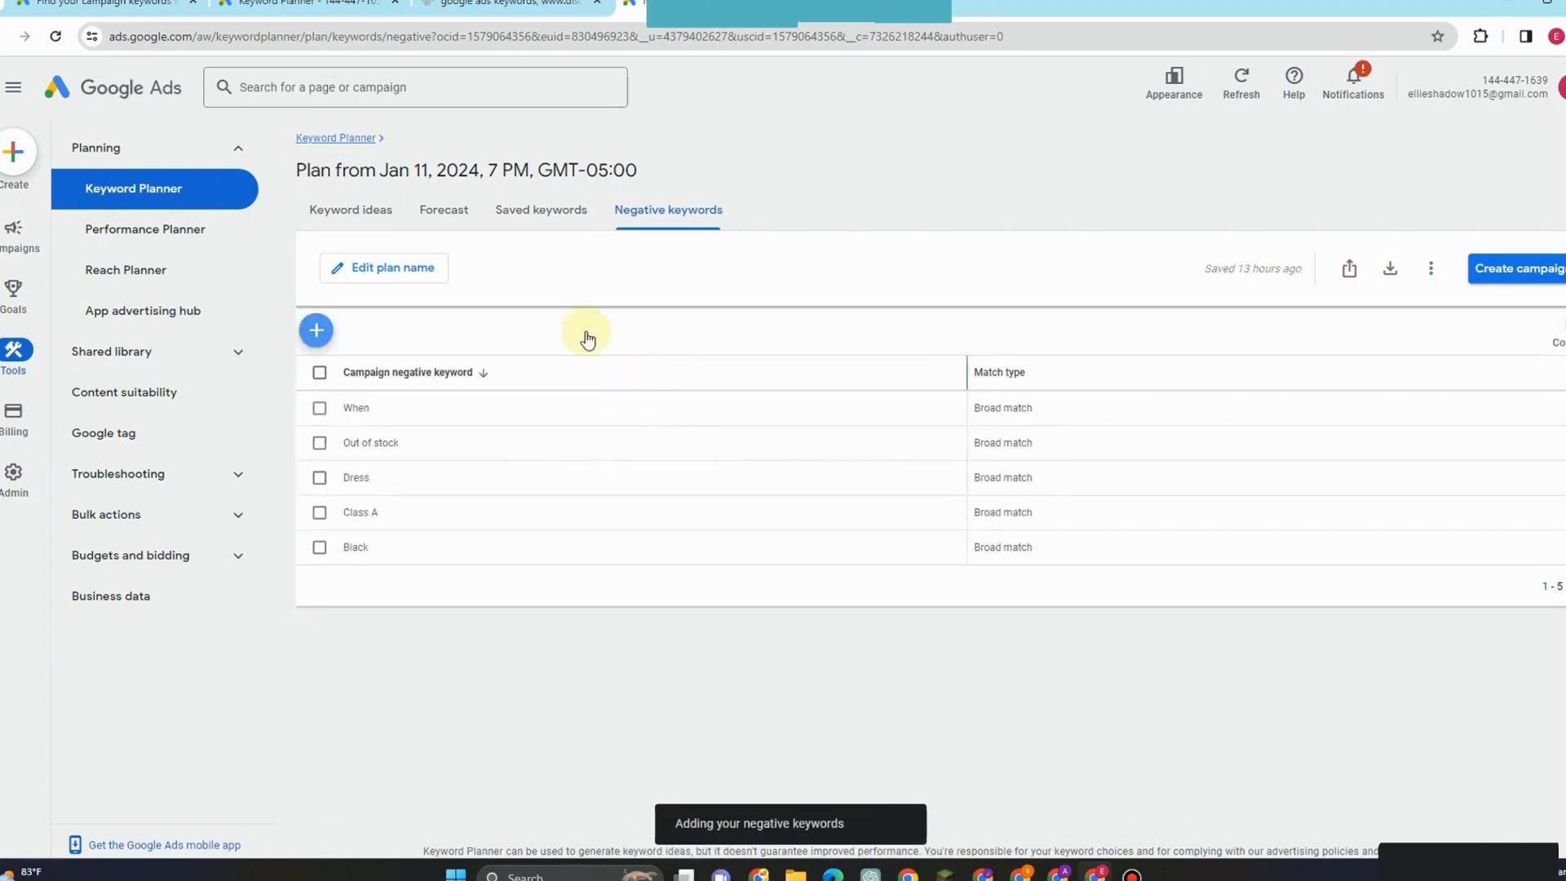
Step: Filter the plan's keyword ideas to text that does not contain "Green", using Text Match
click(377, 209)
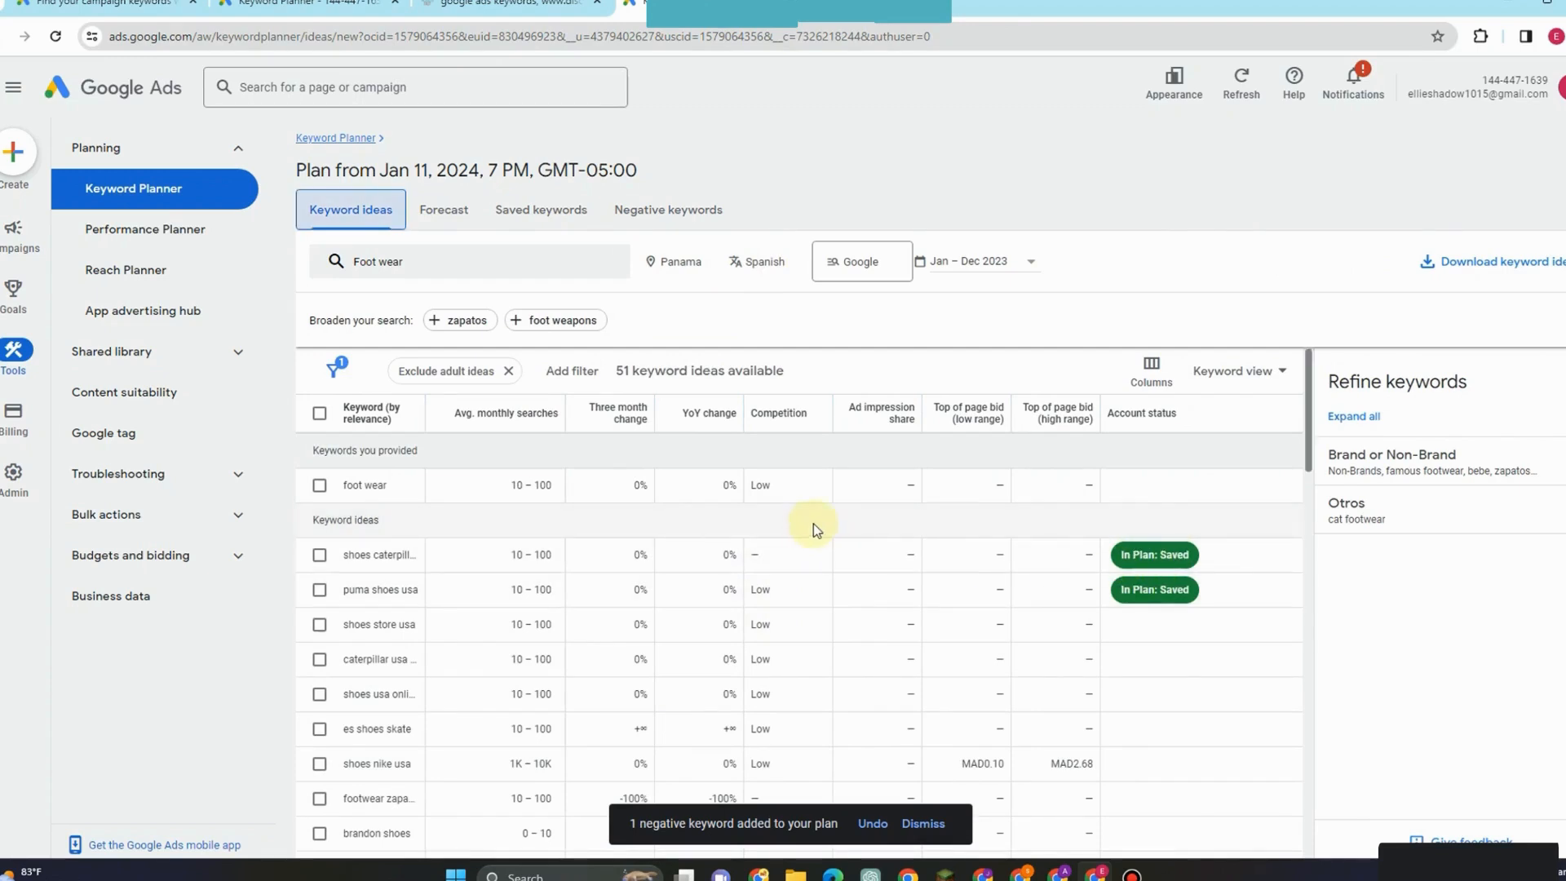
scroll(555, 463, down, 2)
scroll(554, 463, down, 2)
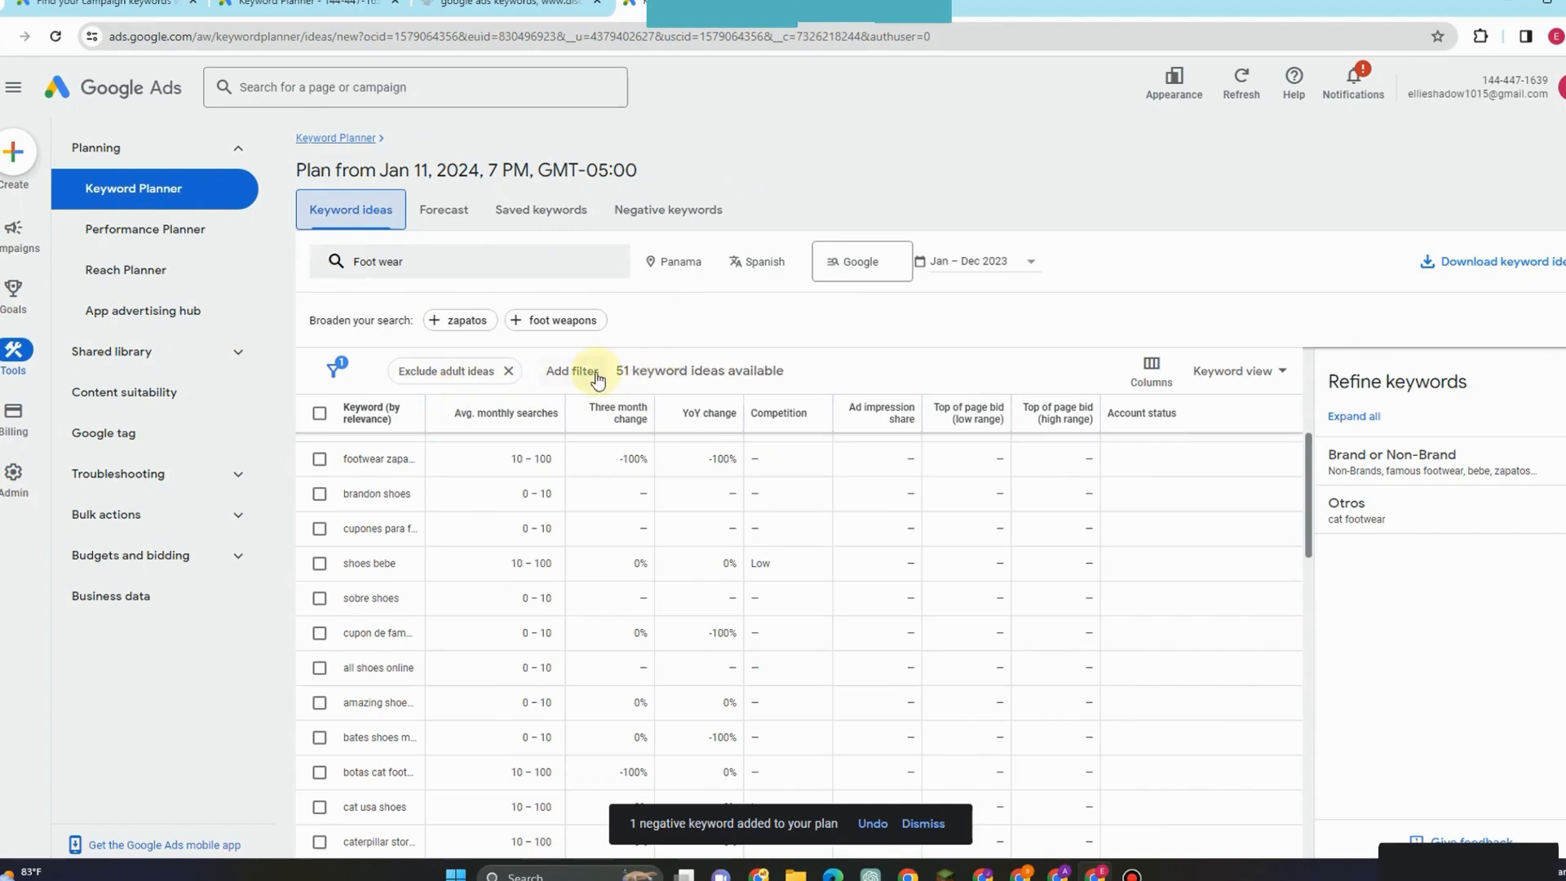
click(571, 371)
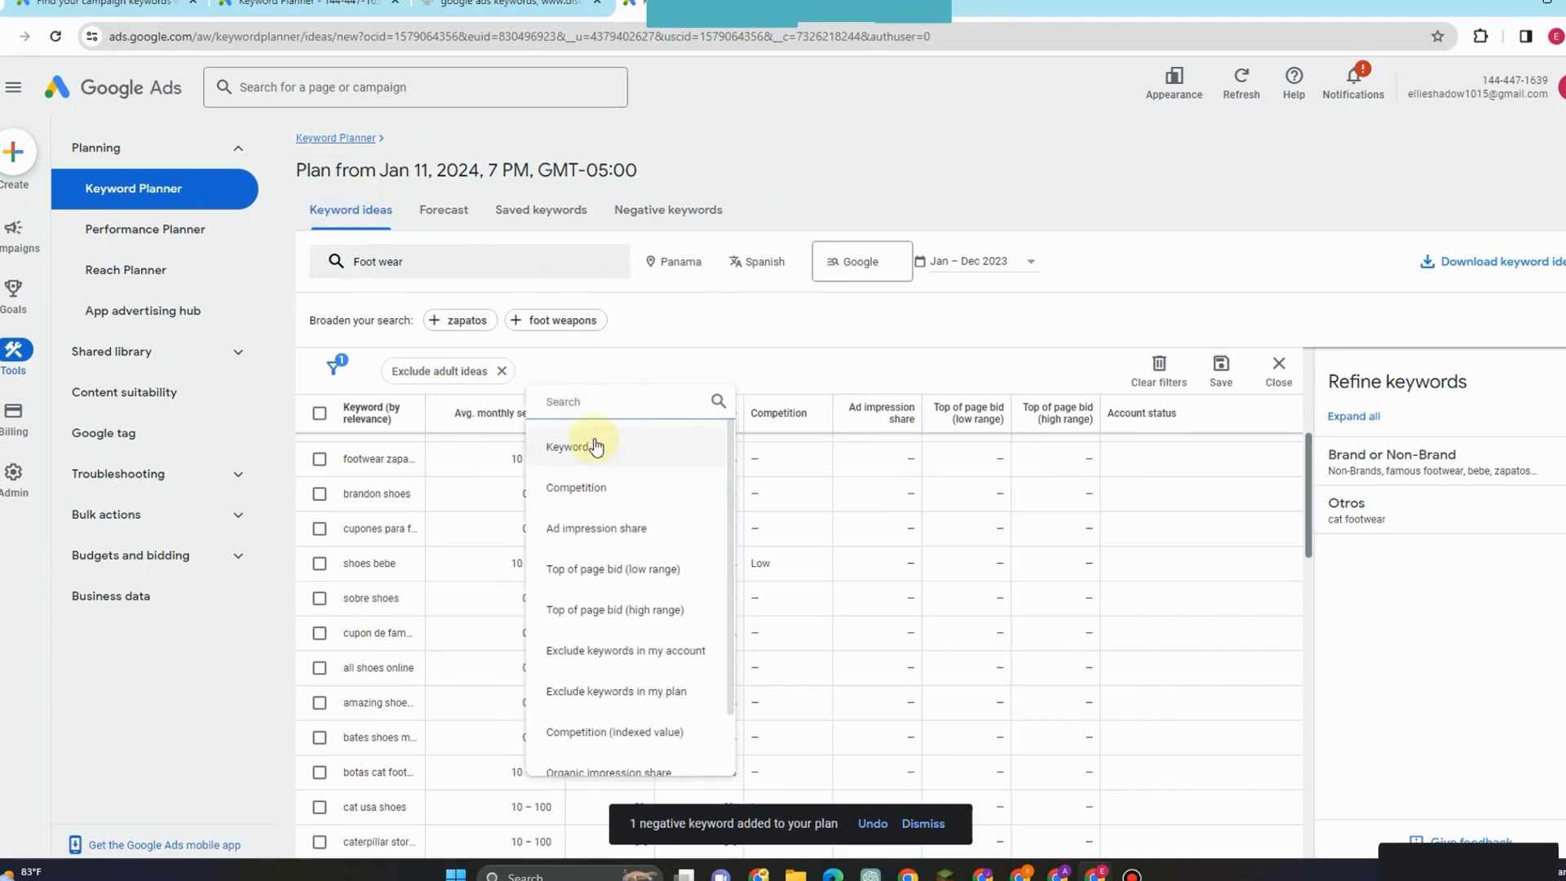
click(598, 449)
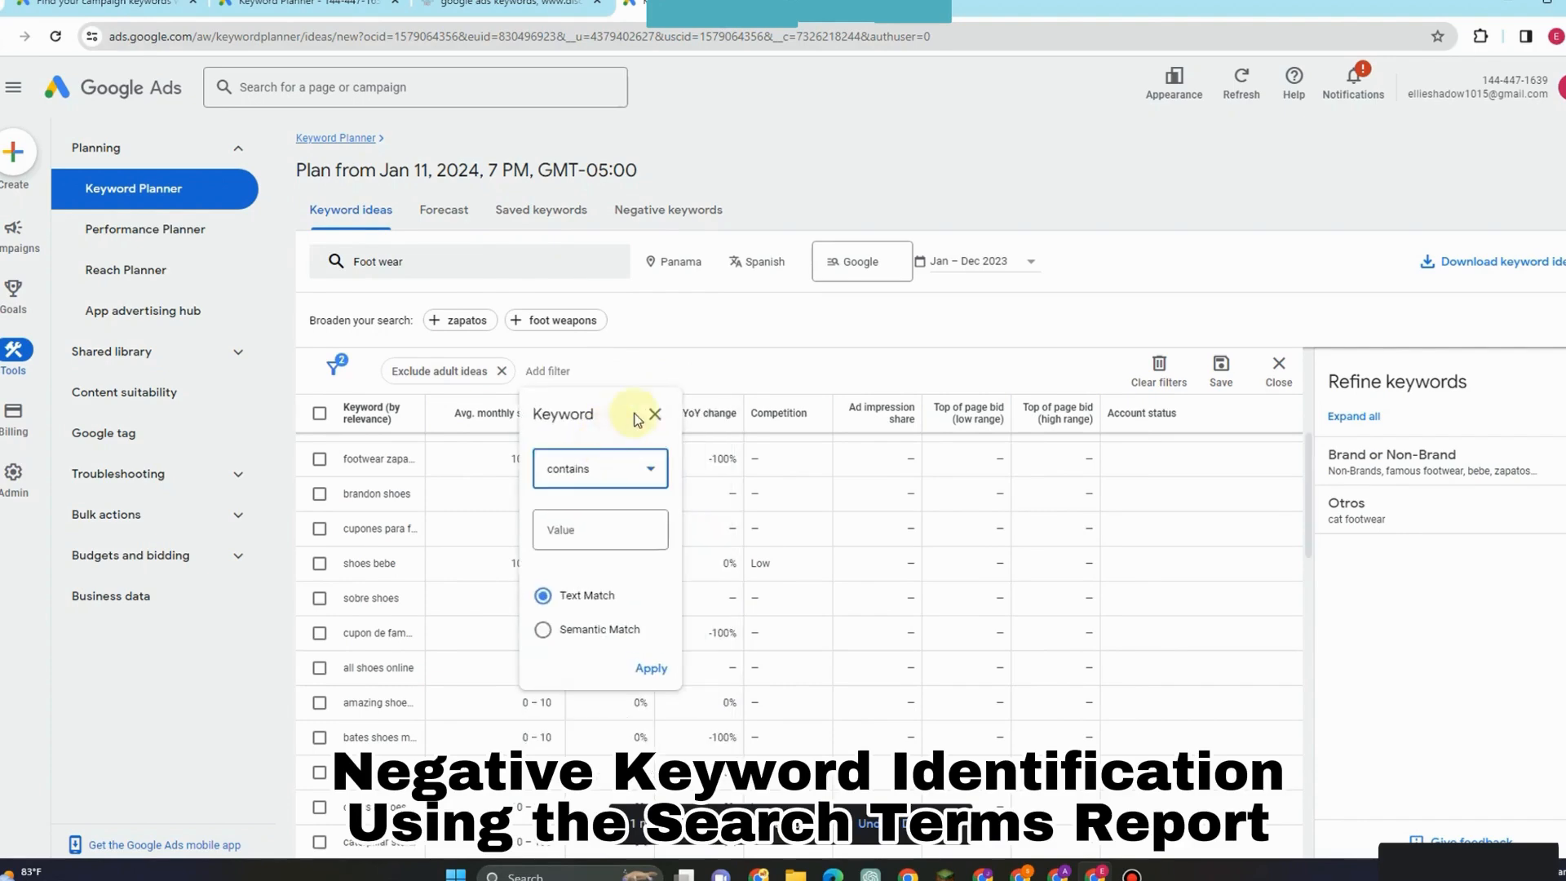
click(602, 481)
click(594, 525)
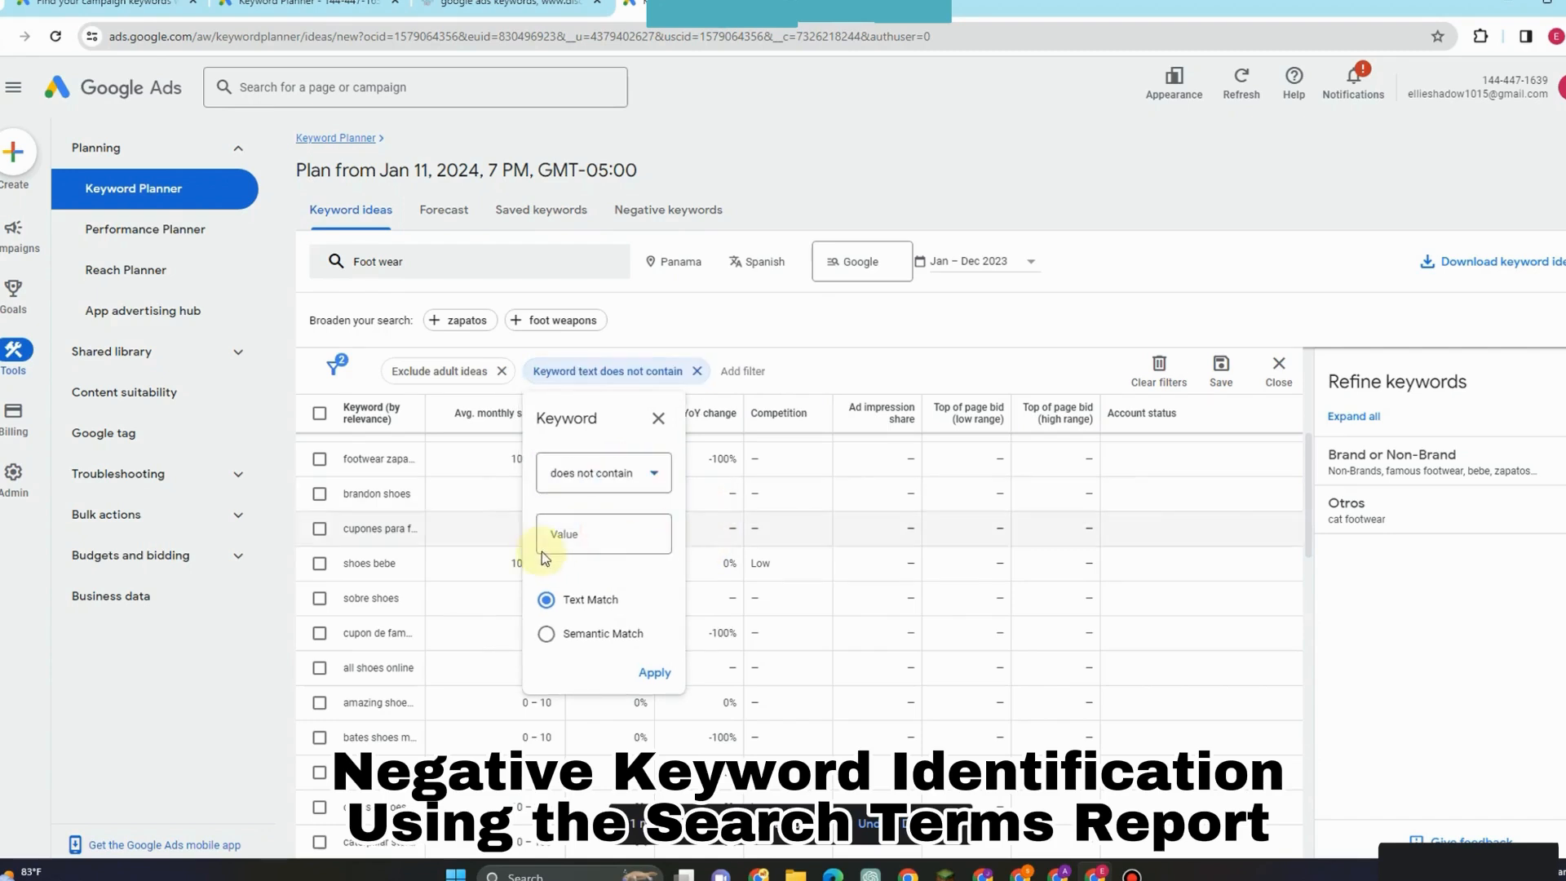
click(593, 538)
click(603, 535)
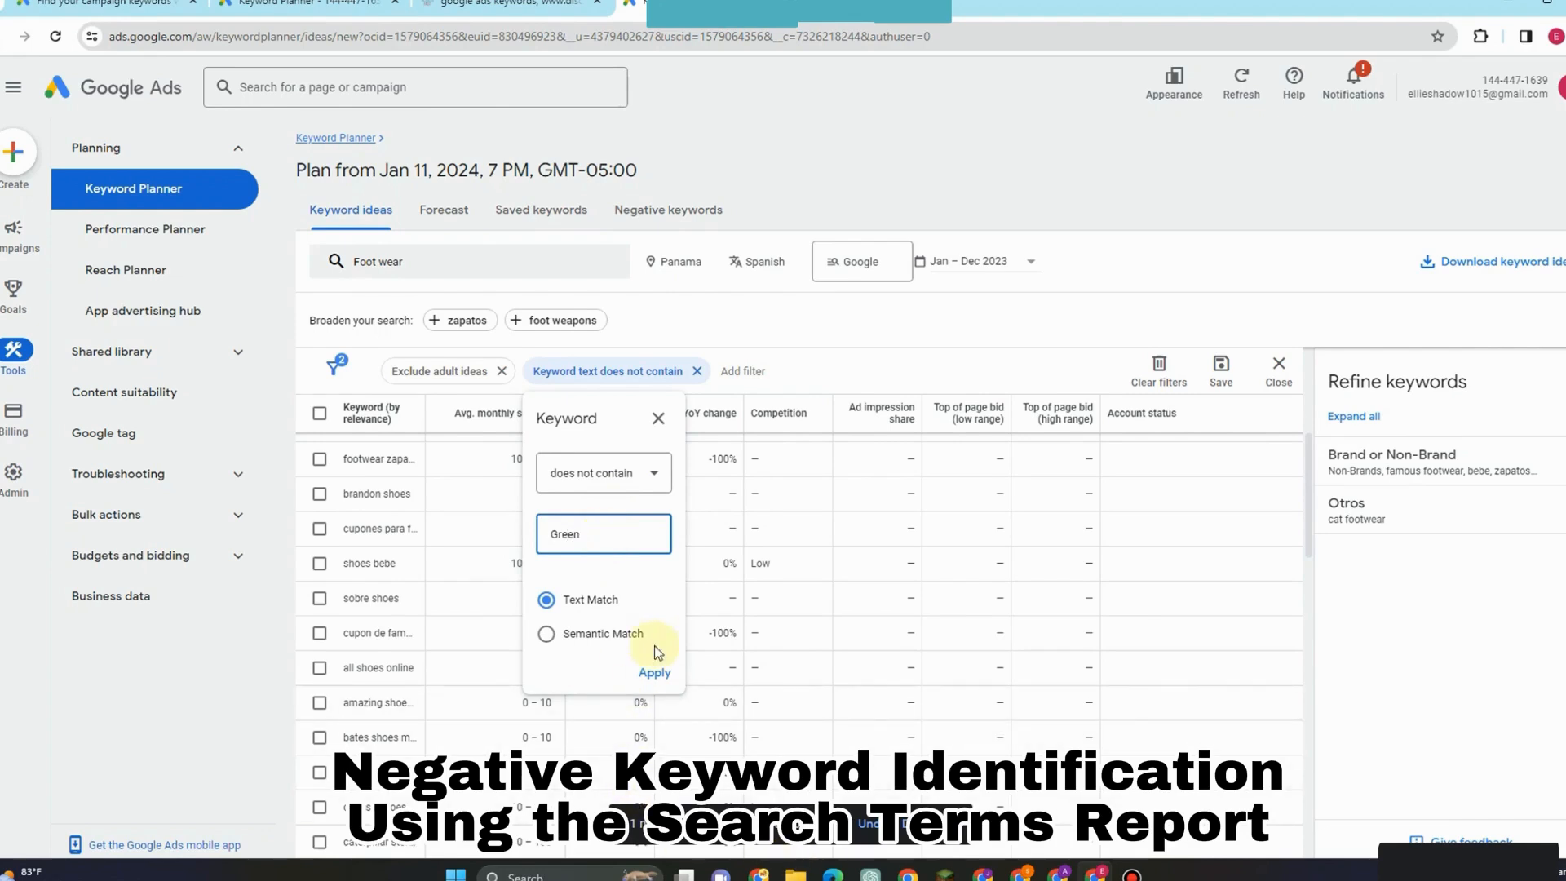
click(654, 672)
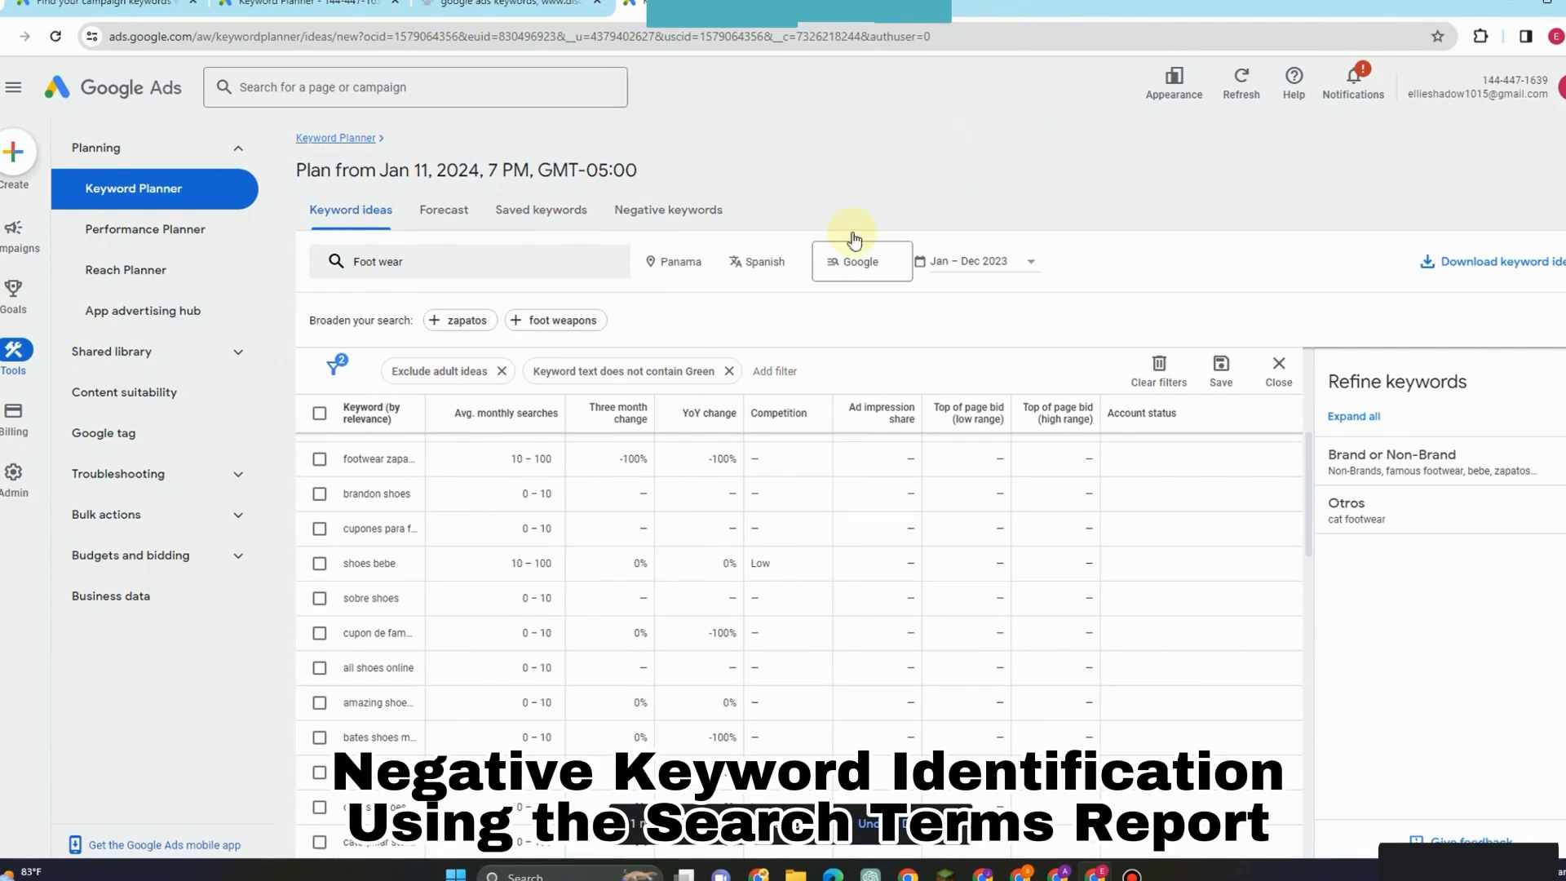
Step: Return to the plan's negative keywords, add "Free" as a broad match negative keyword and save it
click(671, 222)
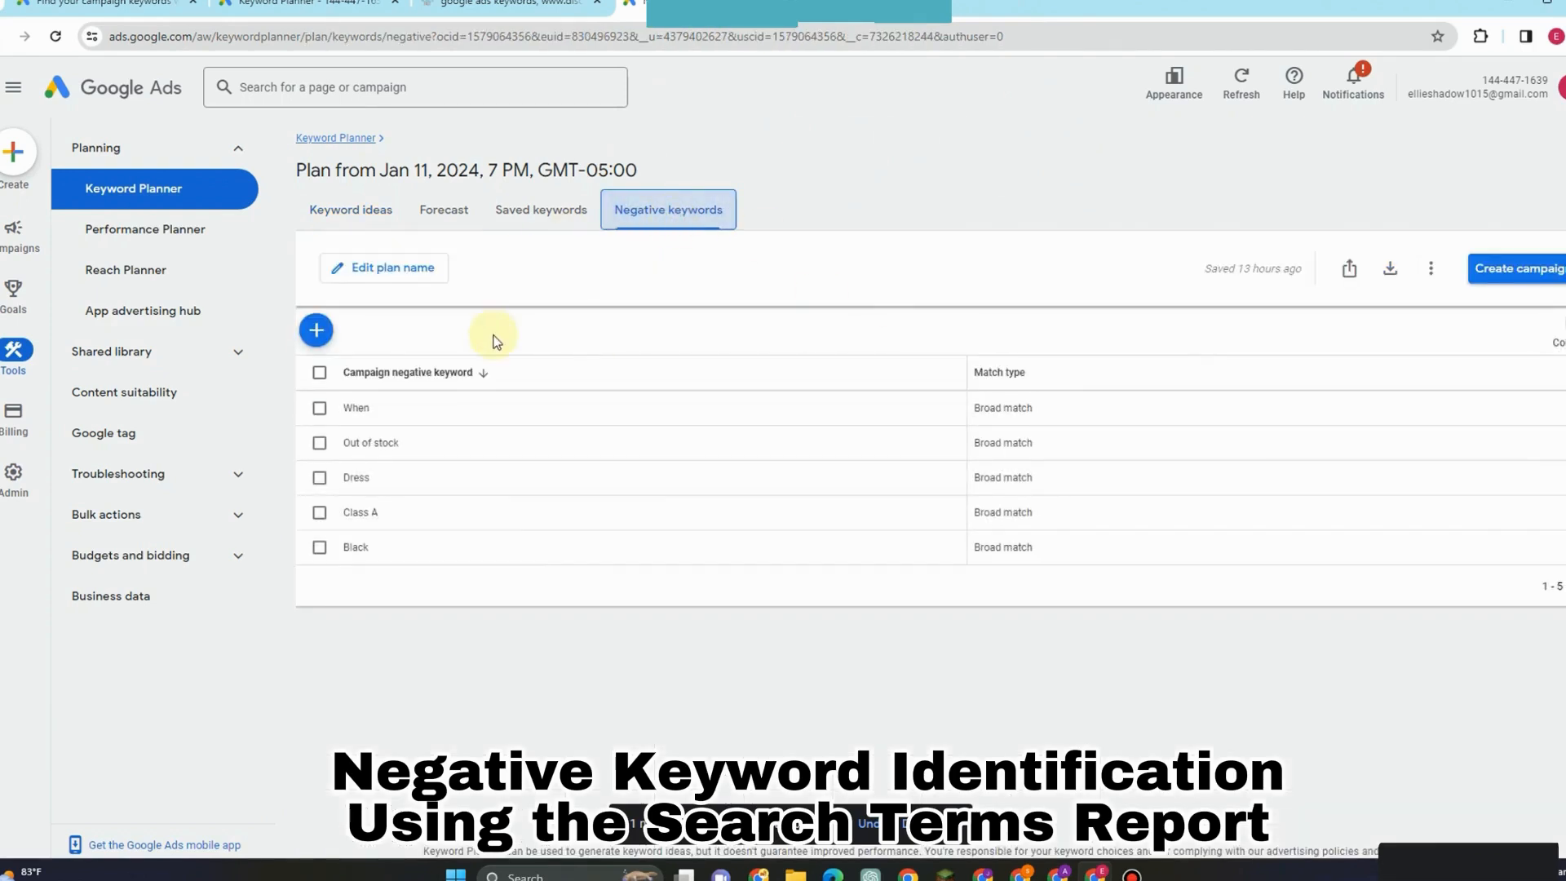
click(392, 275)
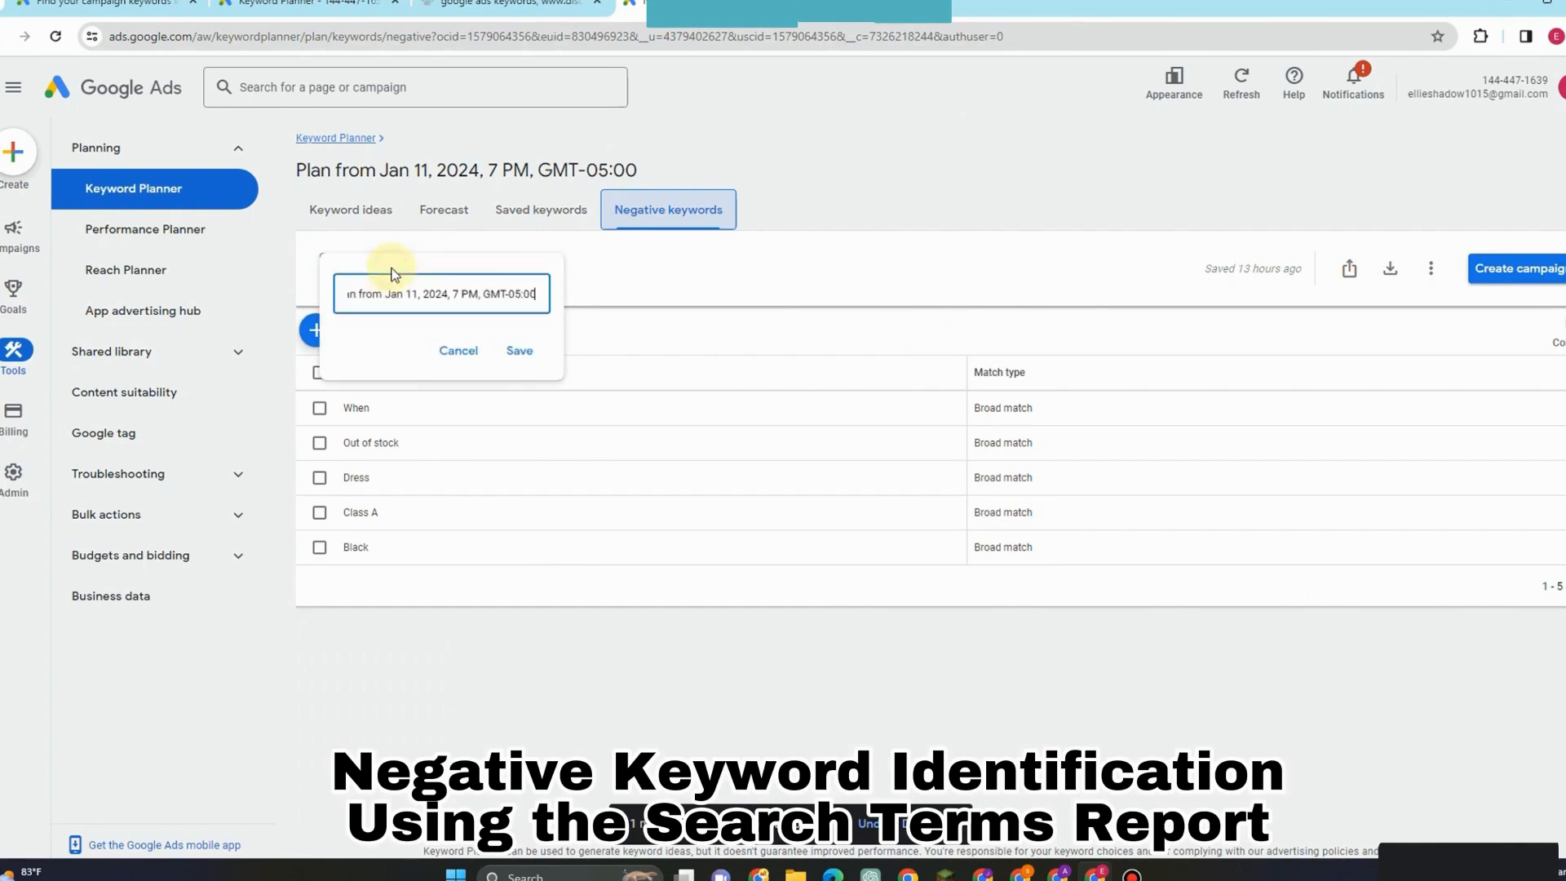
click(482, 351)
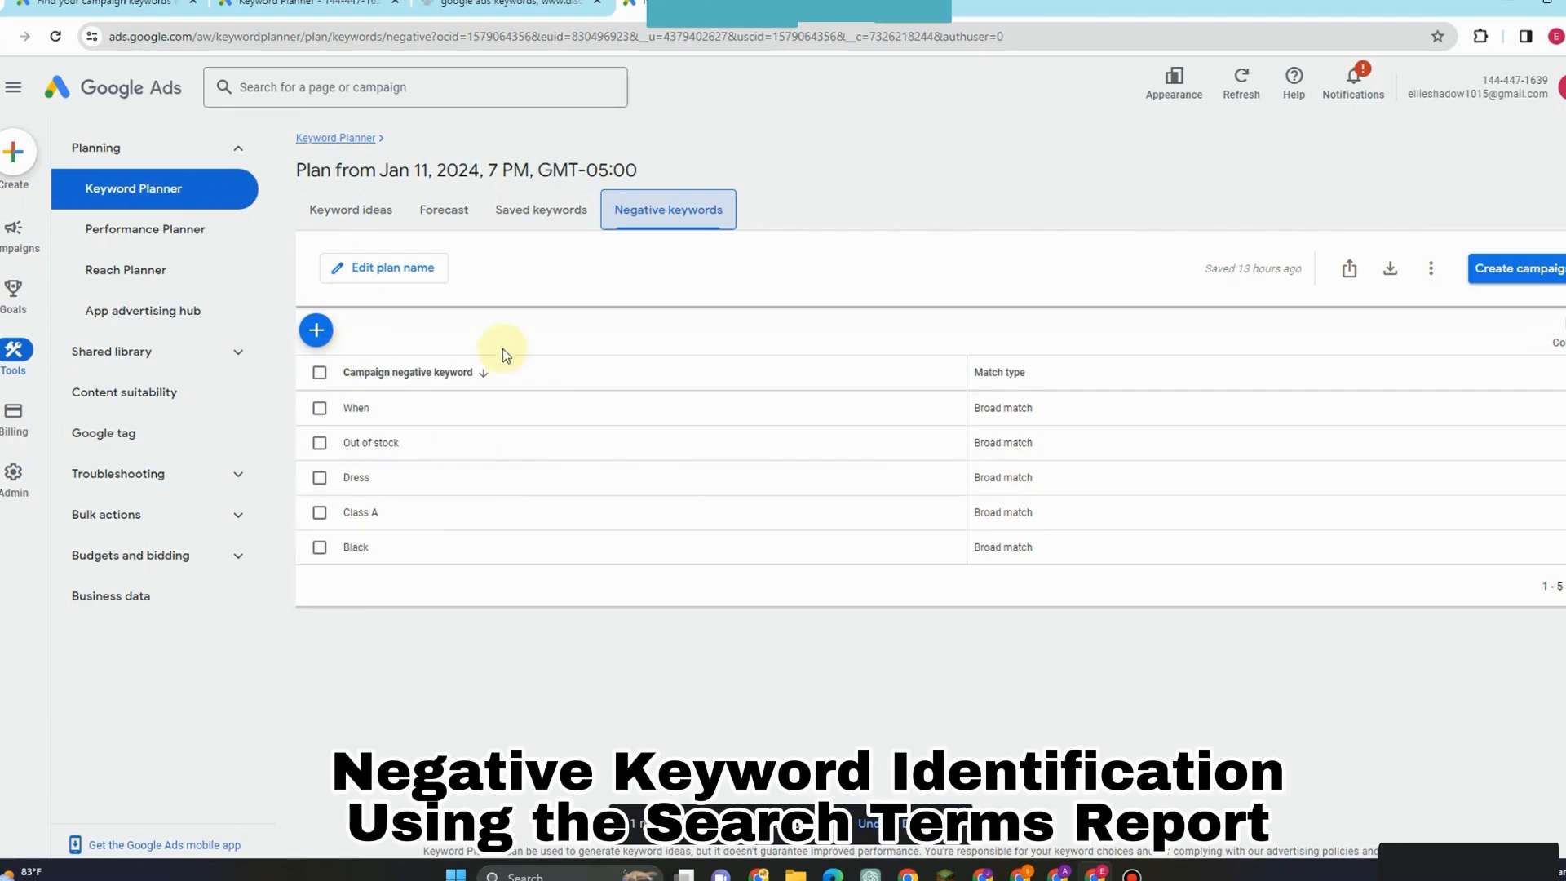
click(317, 331)
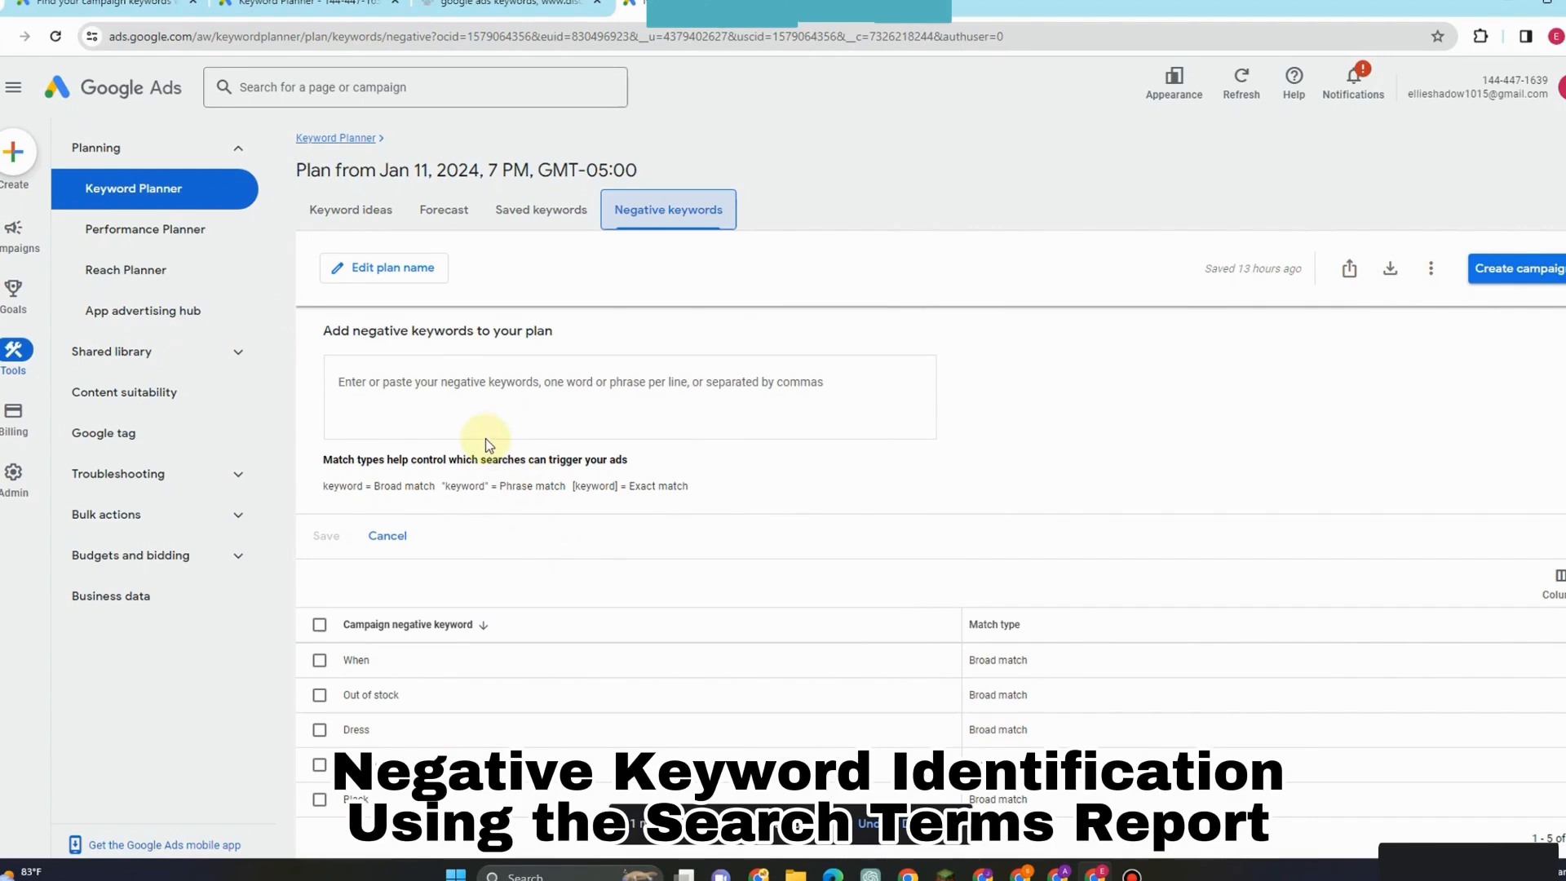
click(512, 412)
text(Free)
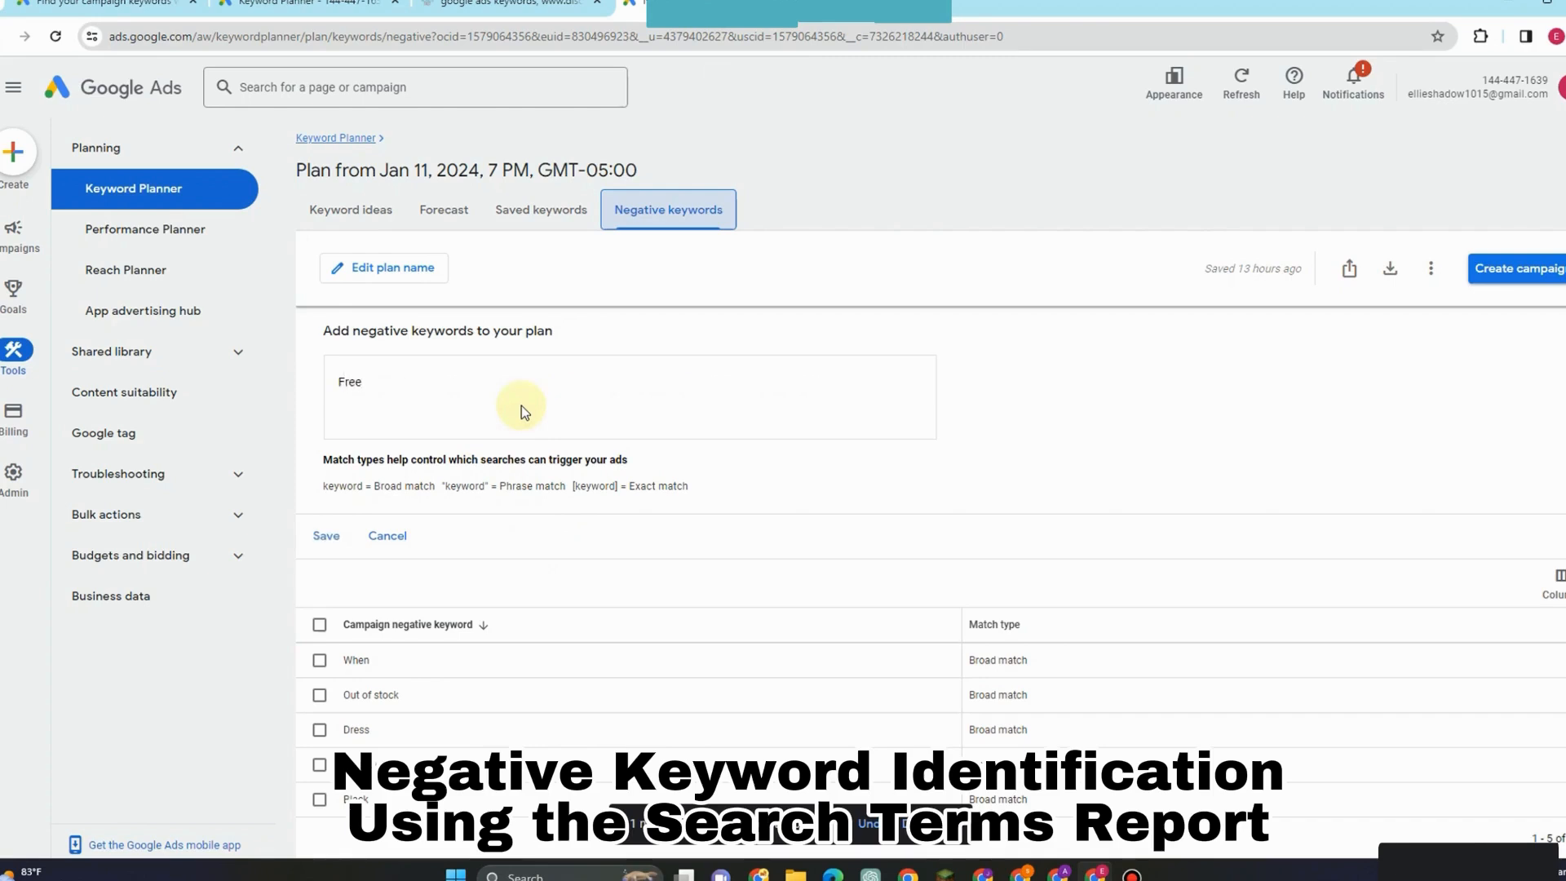
click(321, 535)
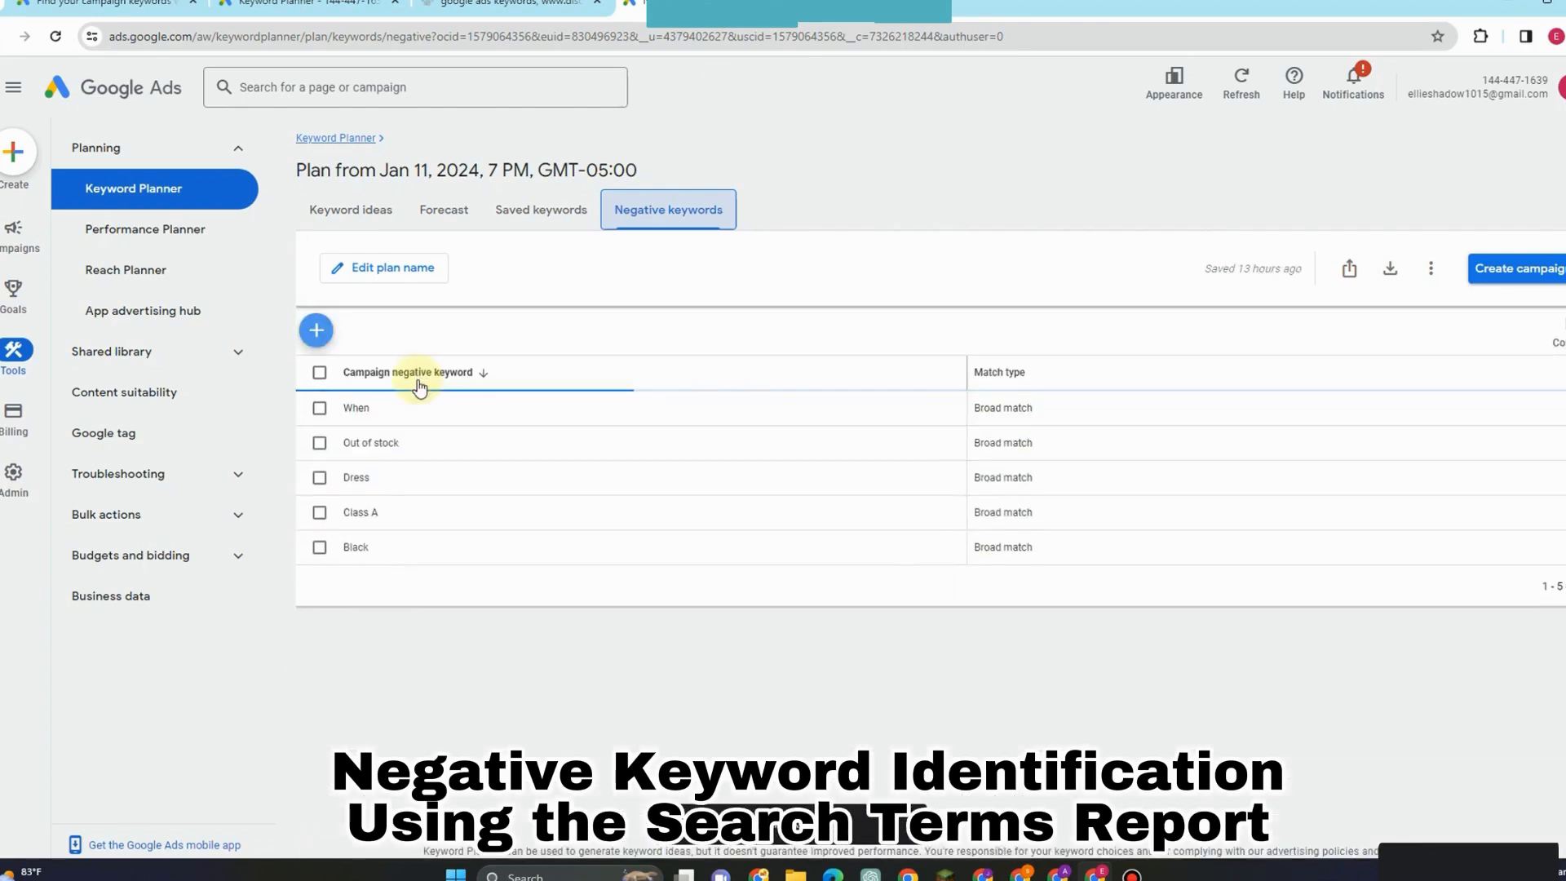
Step: Add "Cheap" as a broad match negative keyword to the plan and save it
click(317, 331)
text(V)
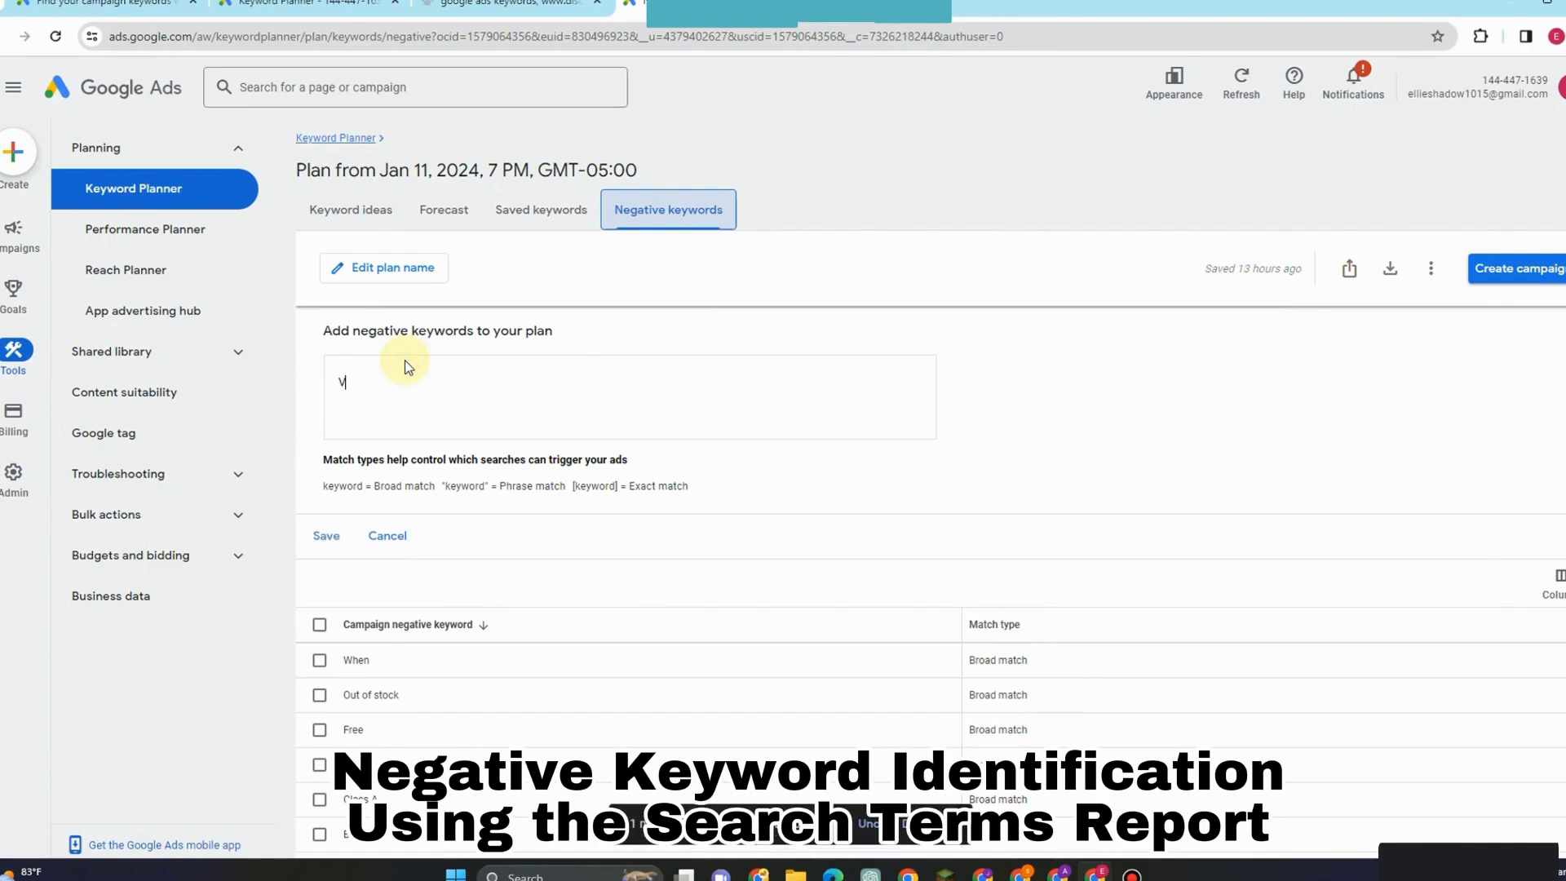
key(BackSpace)
text(Cheap)
click(324, 535)
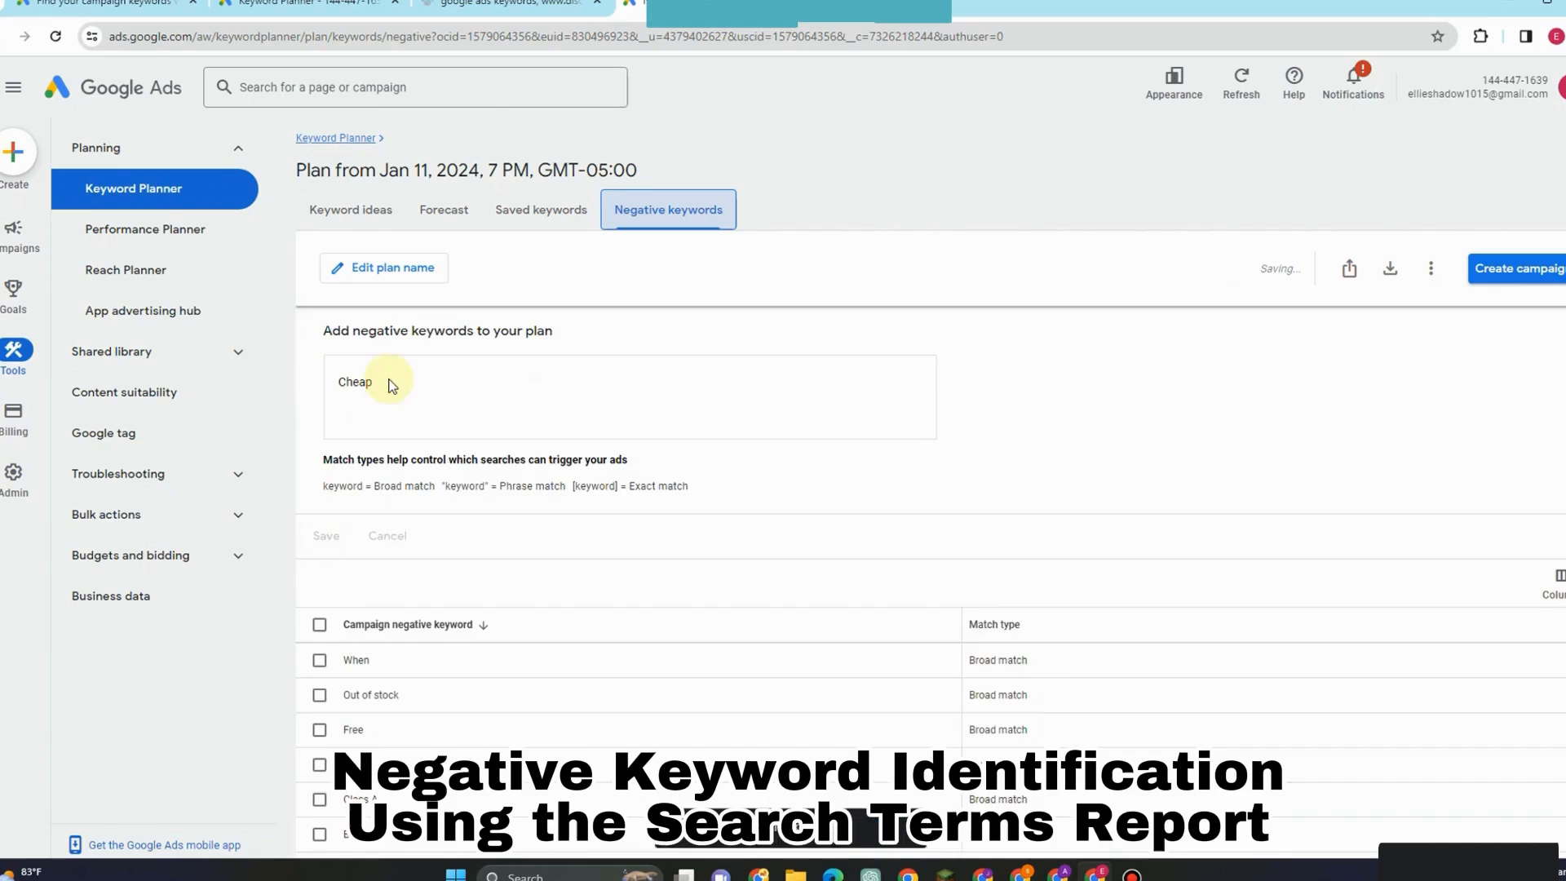
Step: Add "Diy" and "Used" as broad match negative keywords to the plan, saving each one separately
click(316, 331)
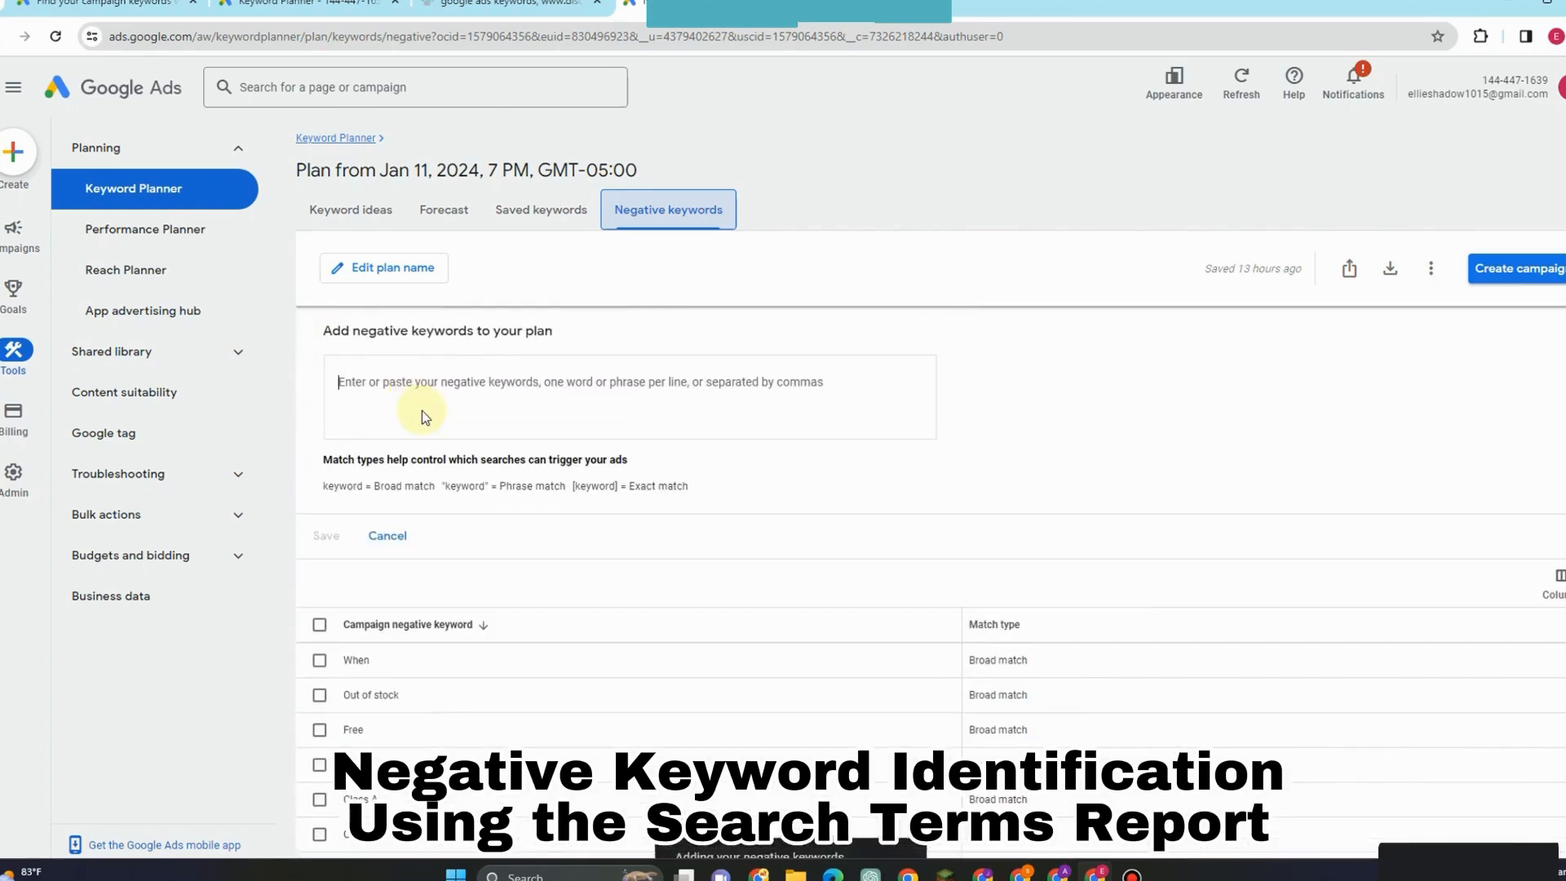
text(Diy)
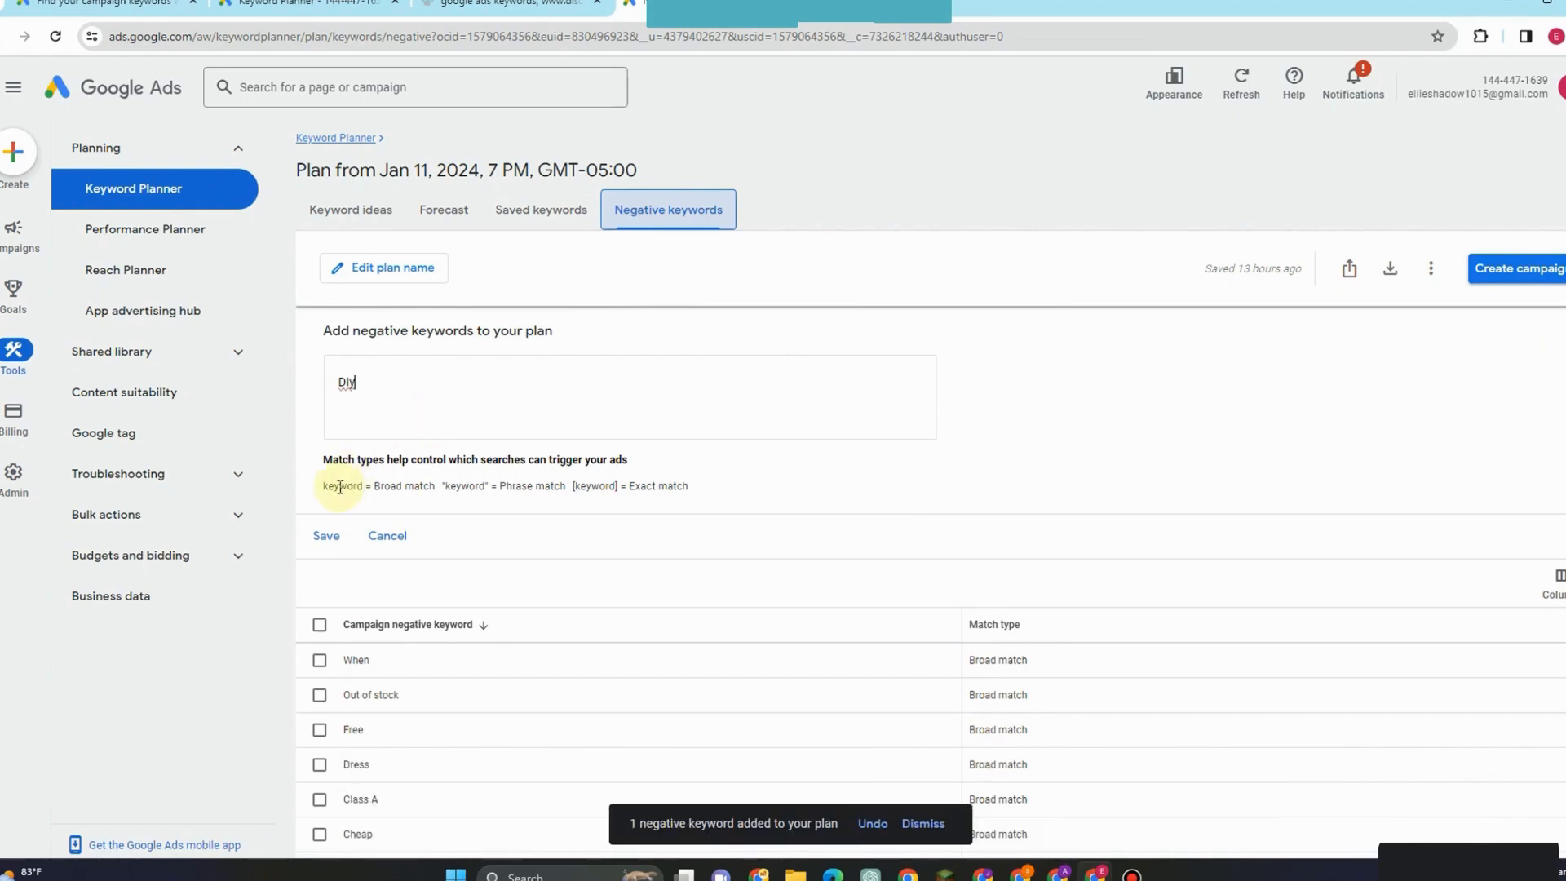
click(326, 537)
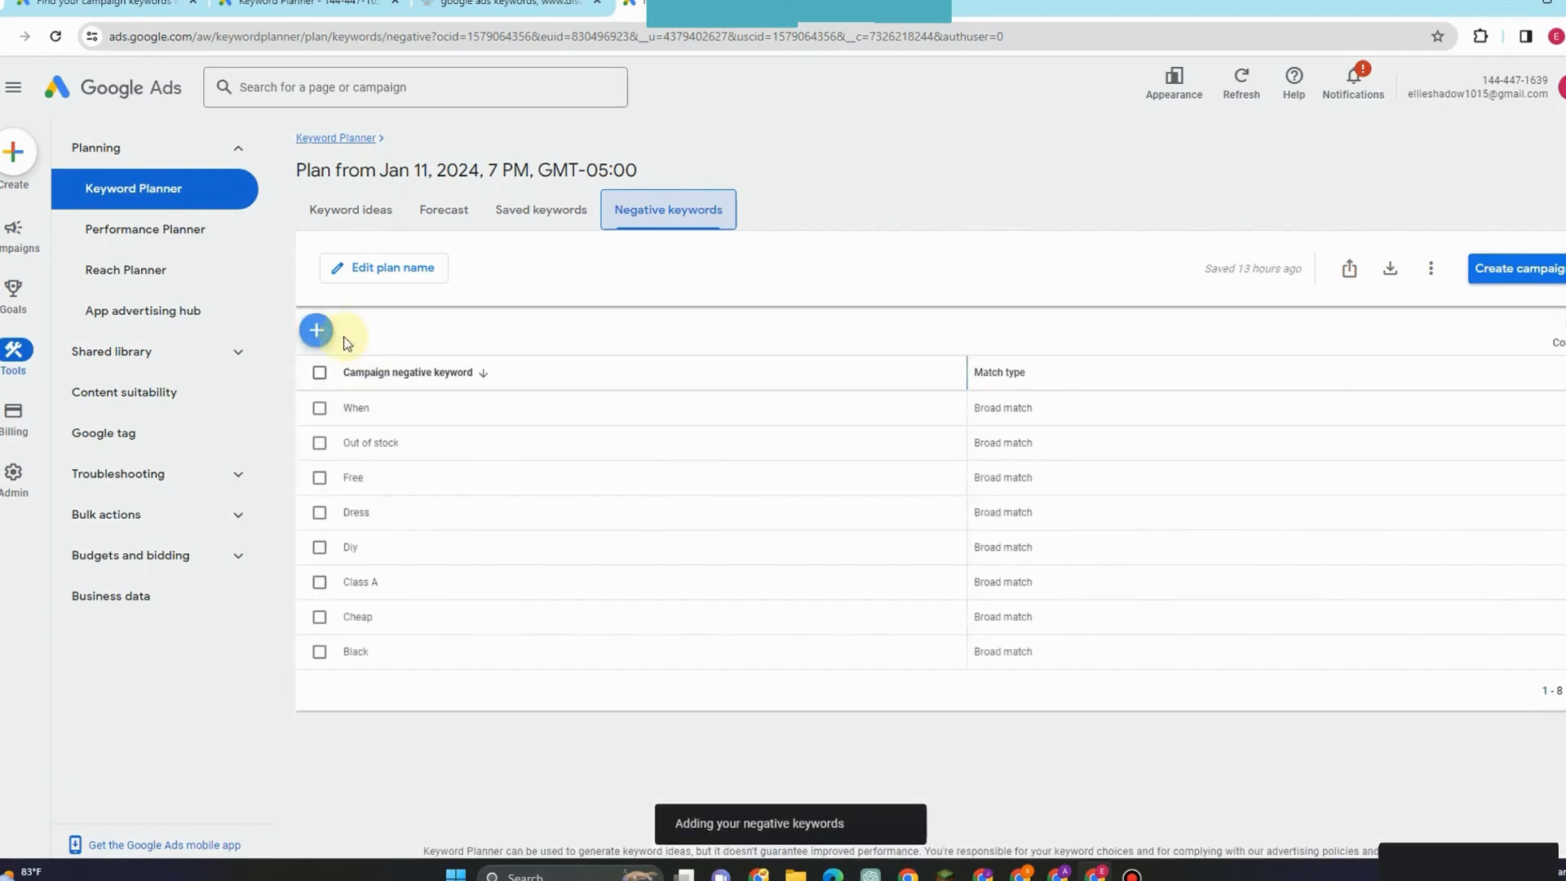
click(328, 336)
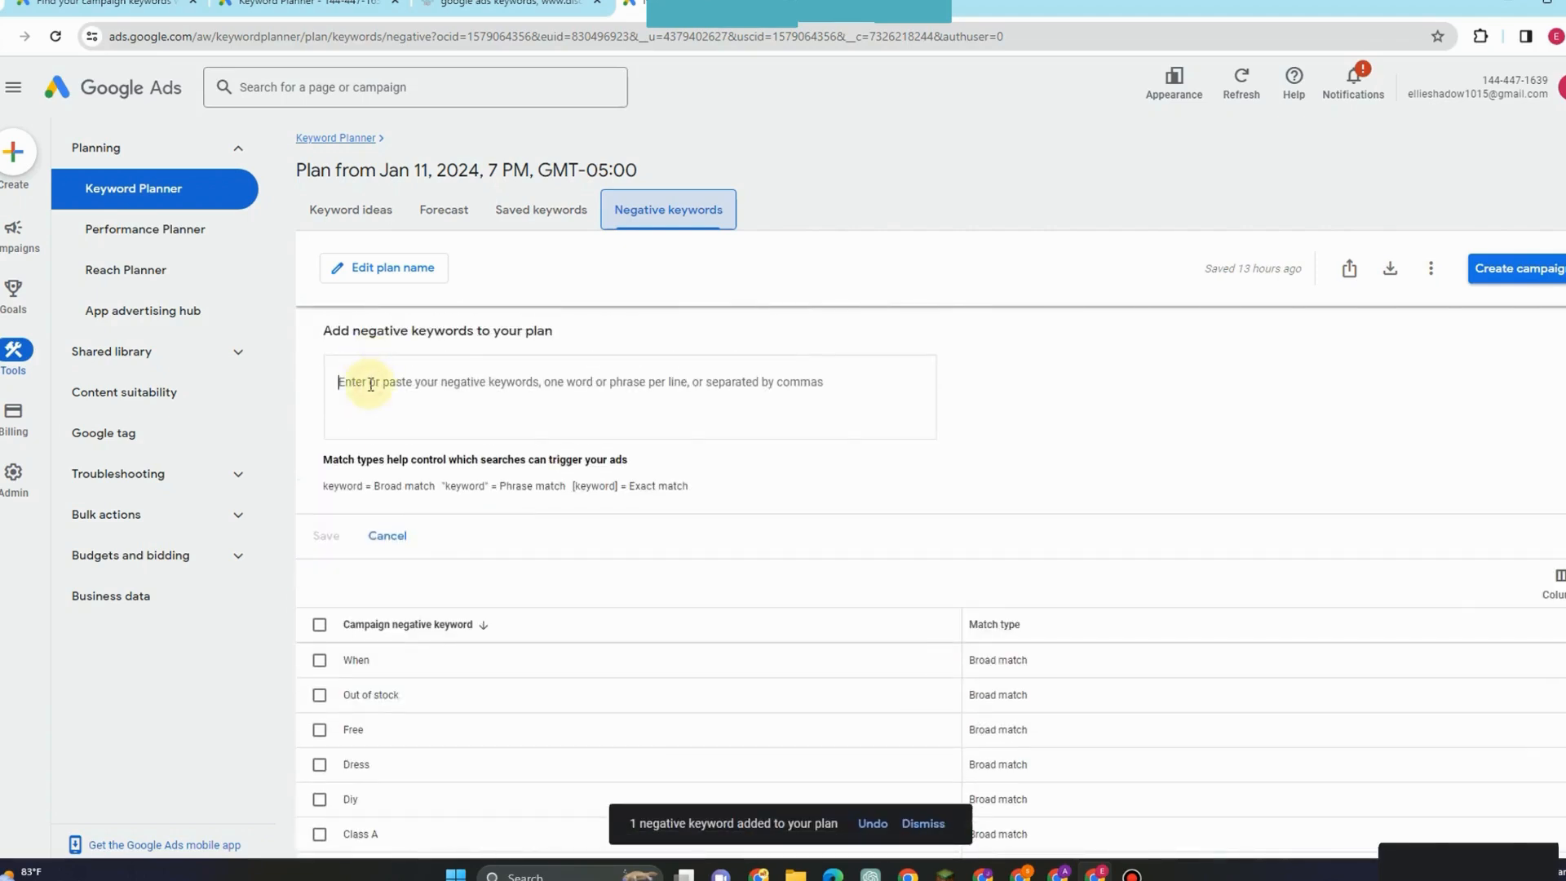
text(Used)
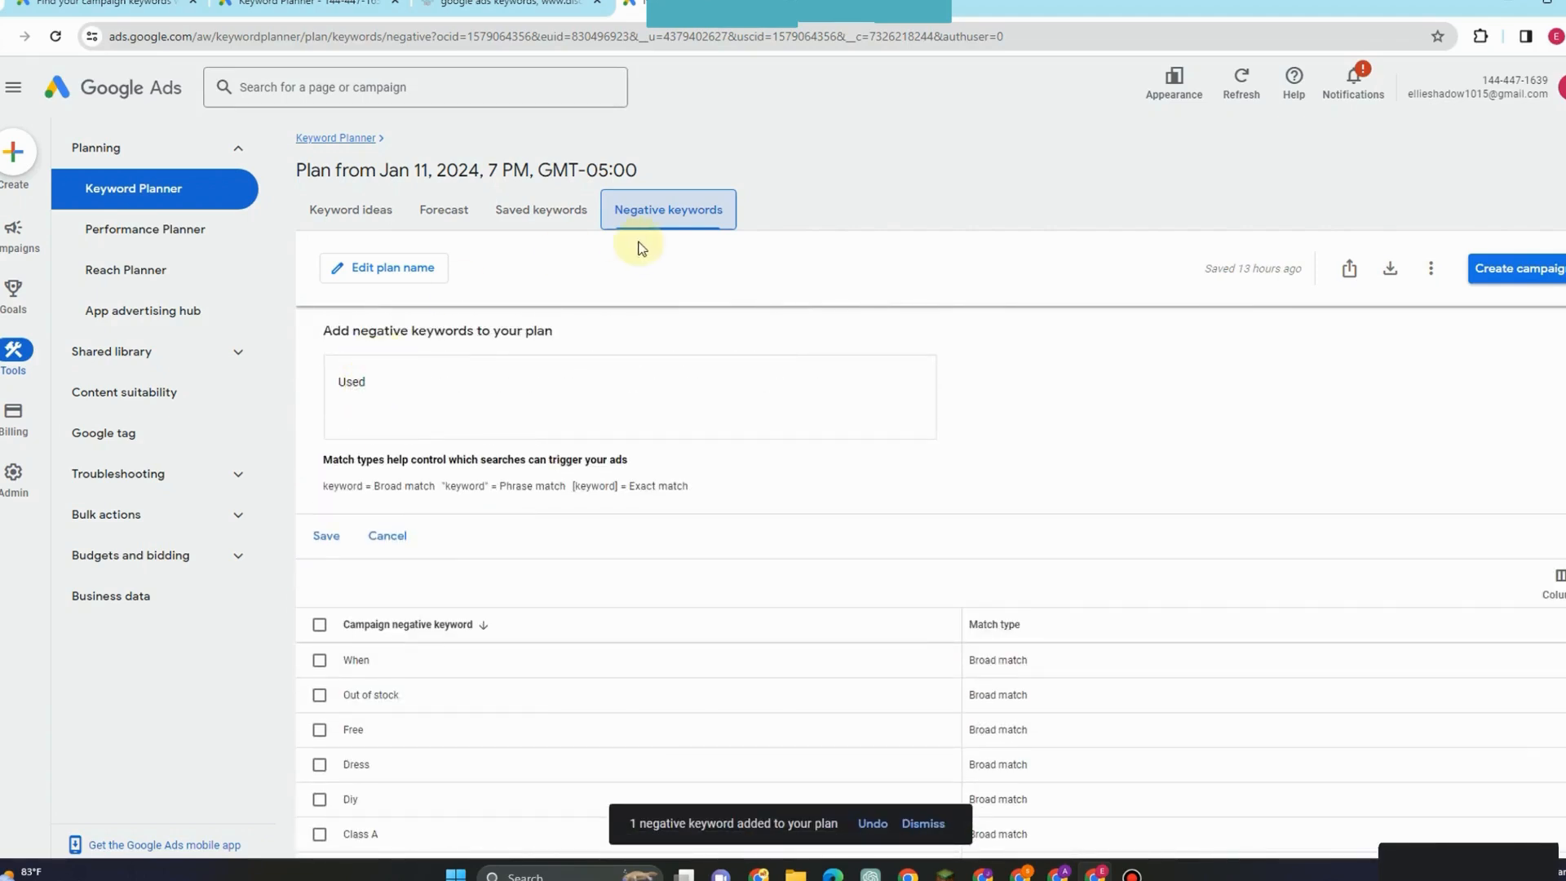
click(326, 535)
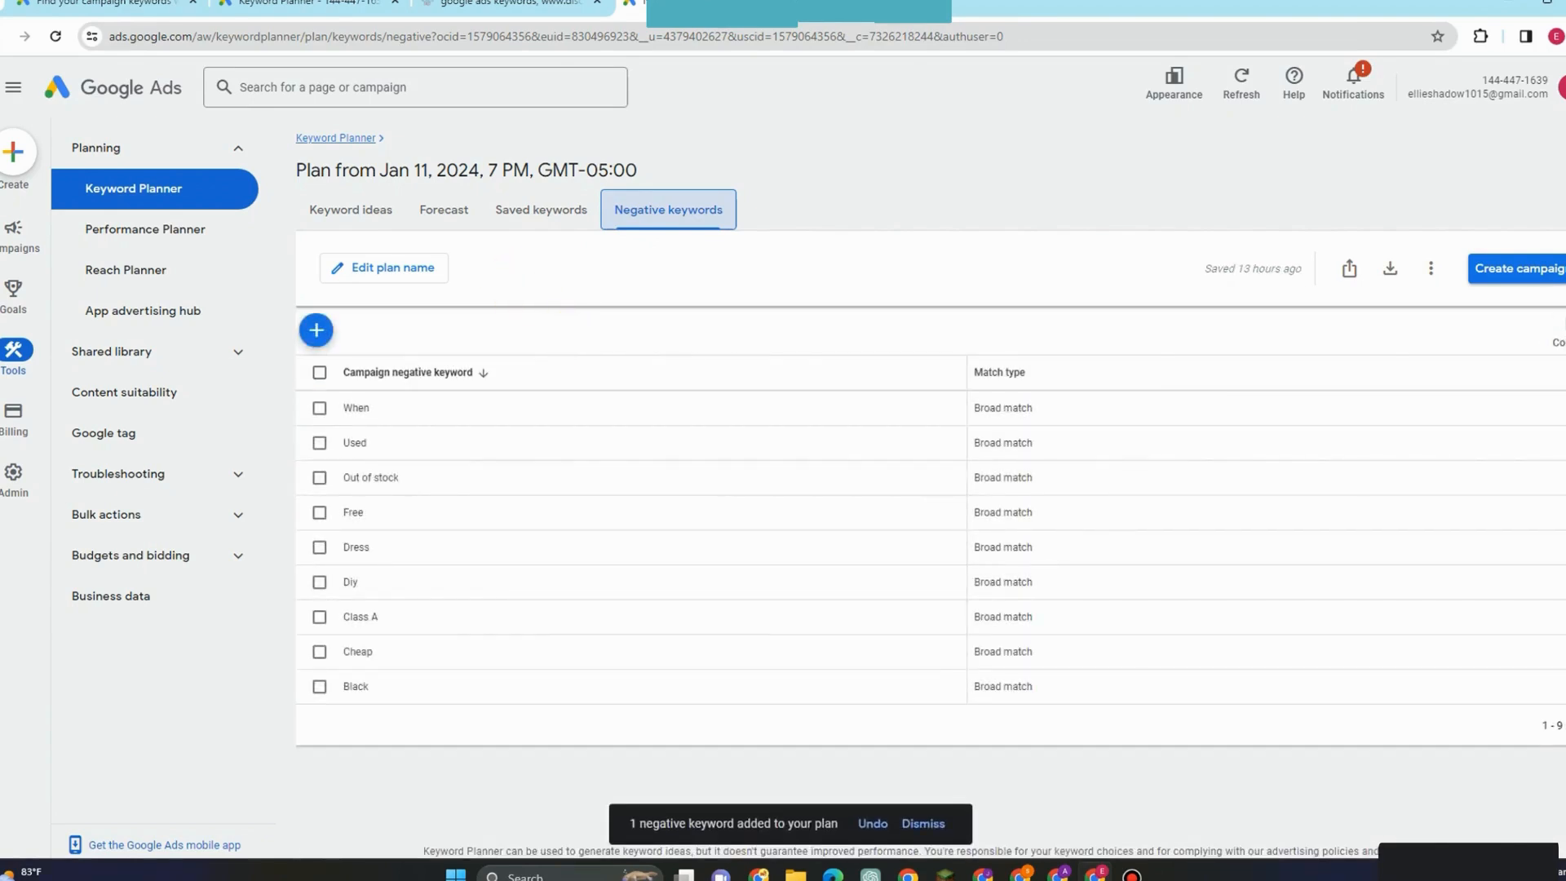
Step: Add "clearance" and "repair" as broad match negative keywords to the plan, saving each one separately
click(318, 330)
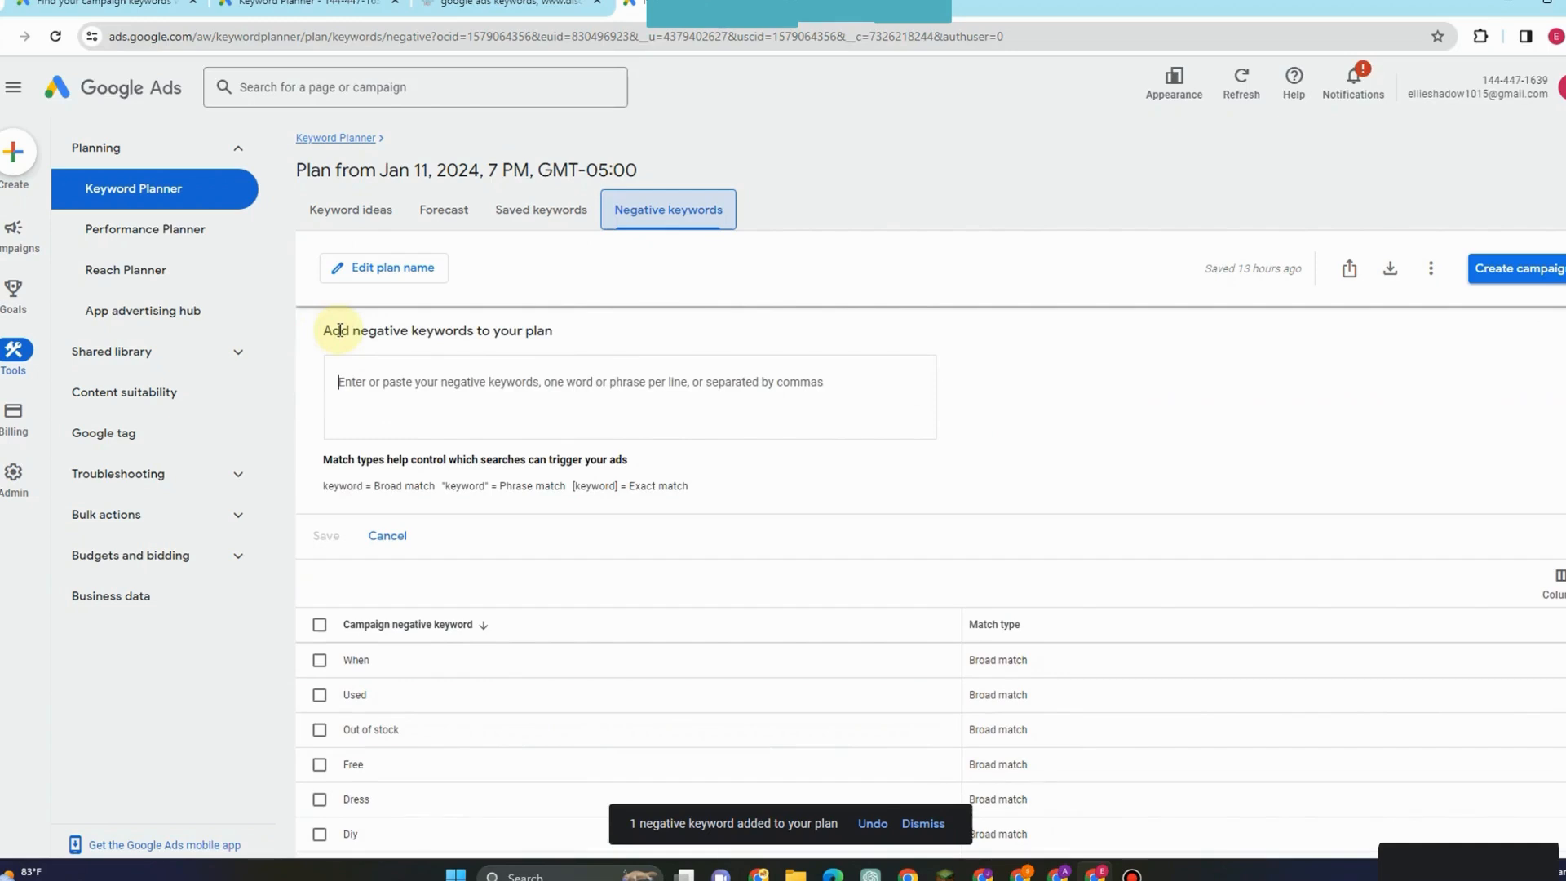
text(clearan)
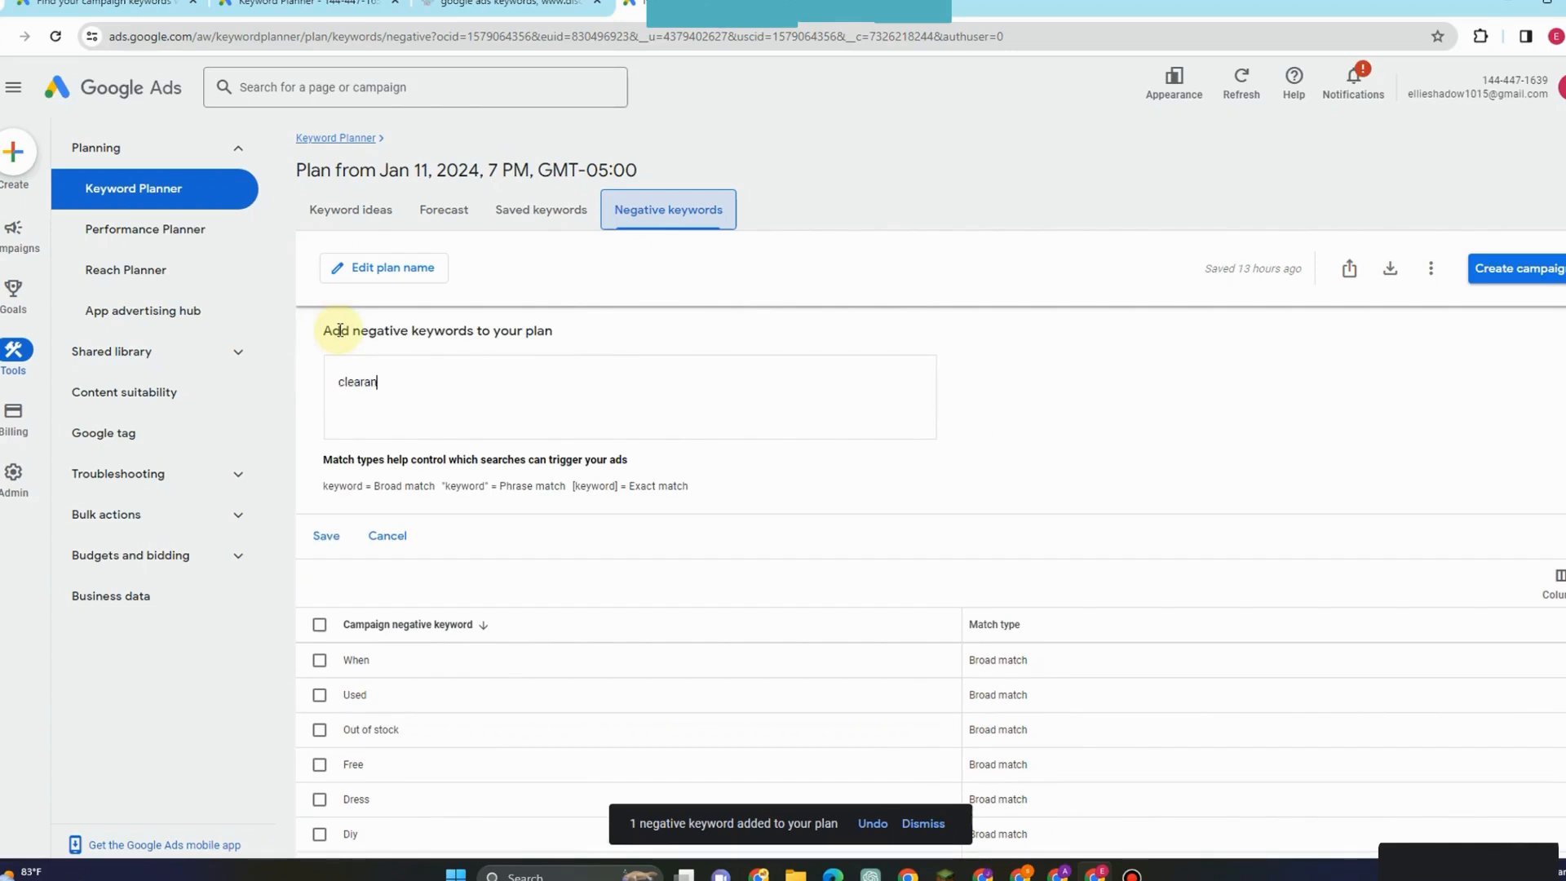
text(ce)
click(324, 535)
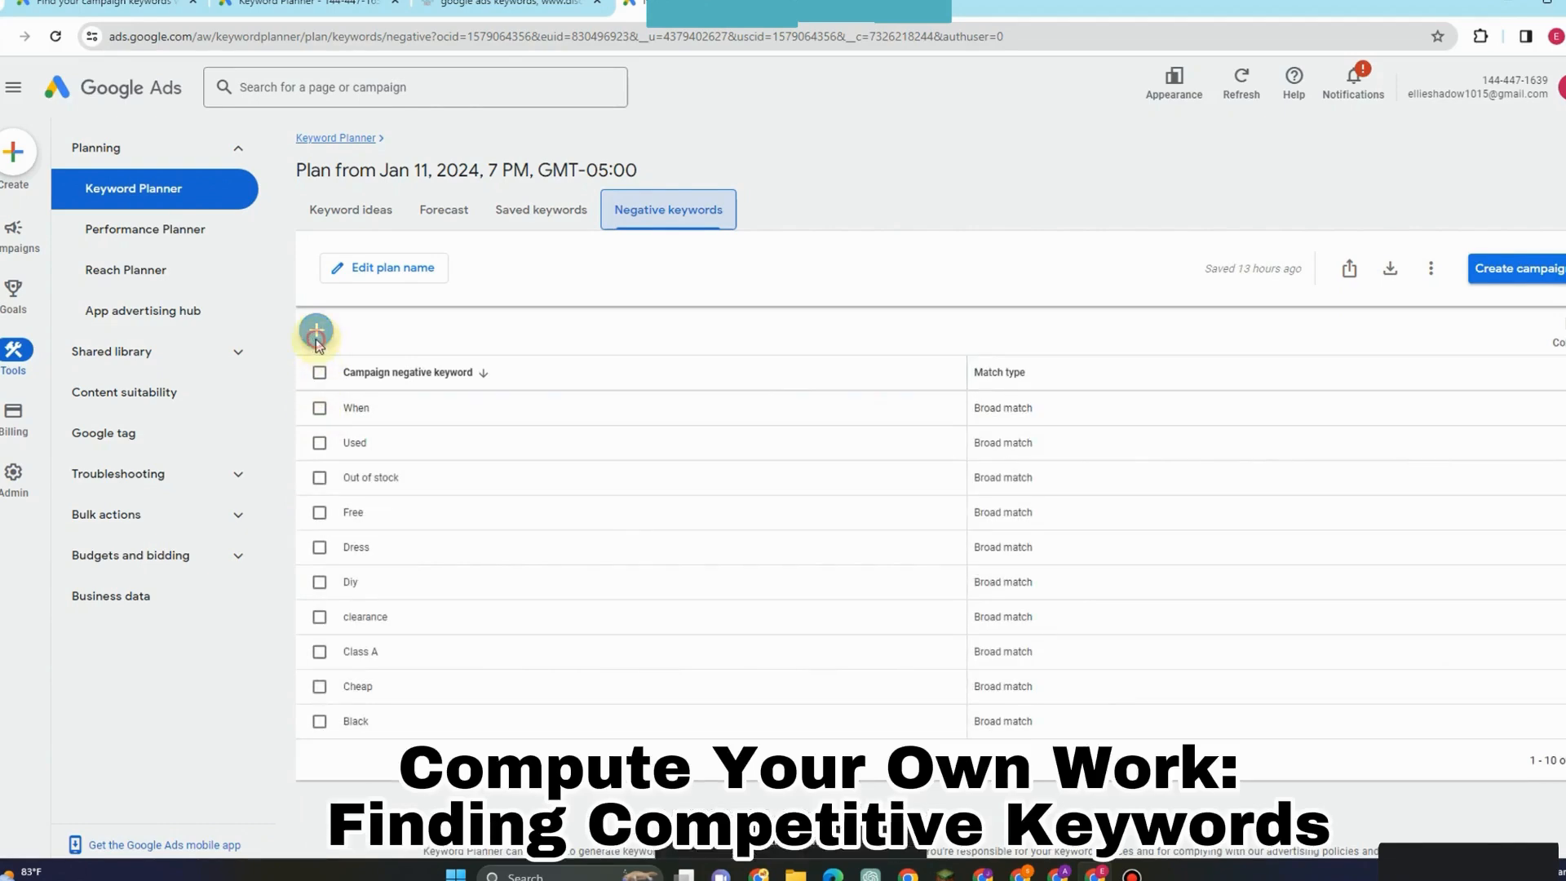
click(316, 331)
text(rep)
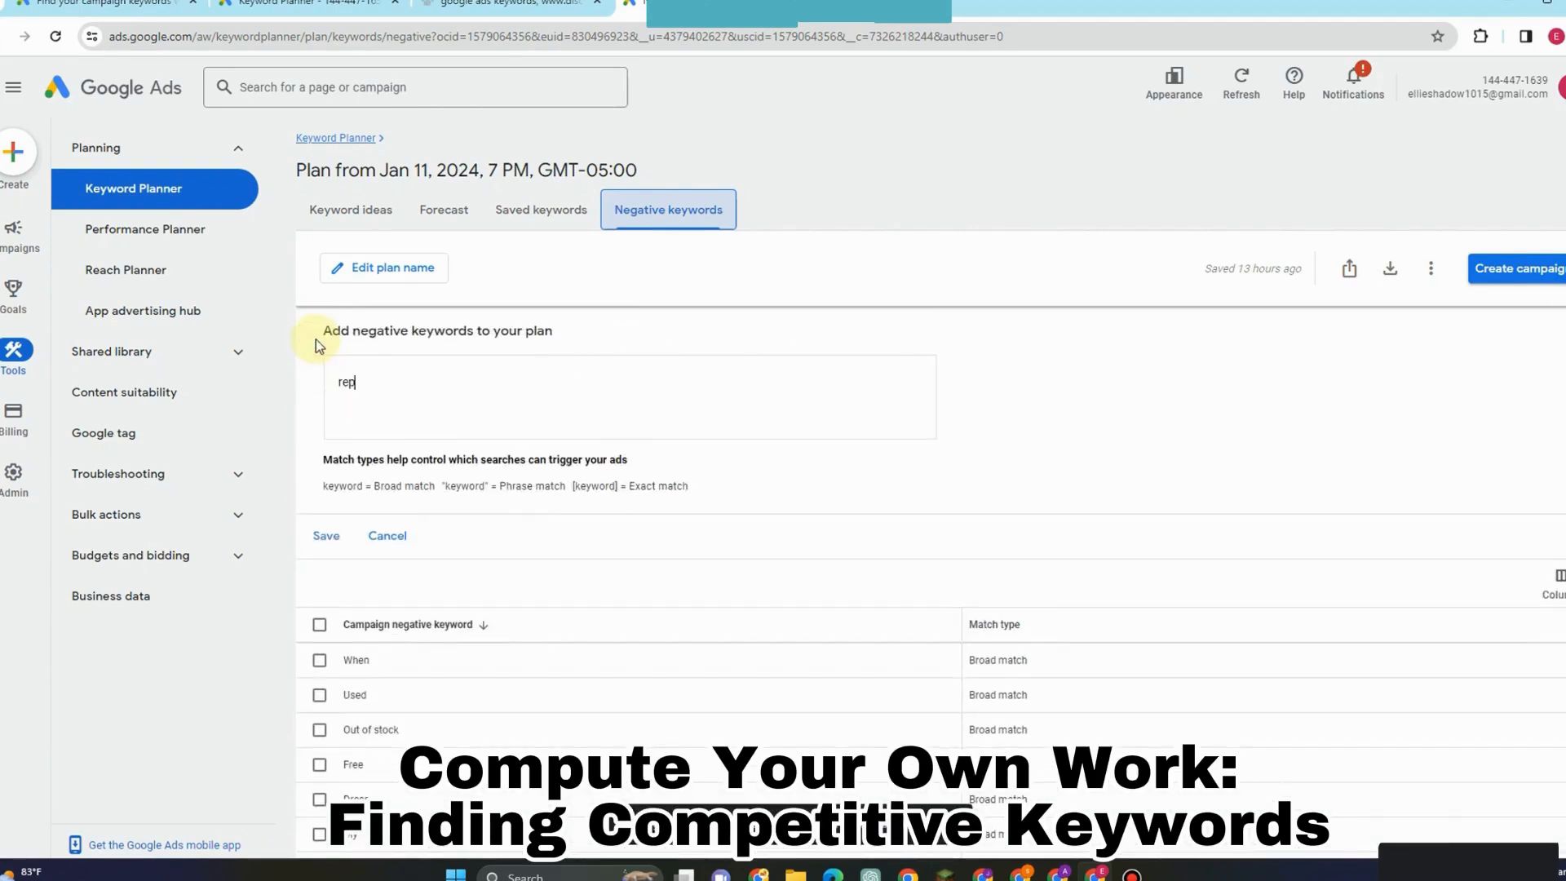
text(air)
click(331, 536)
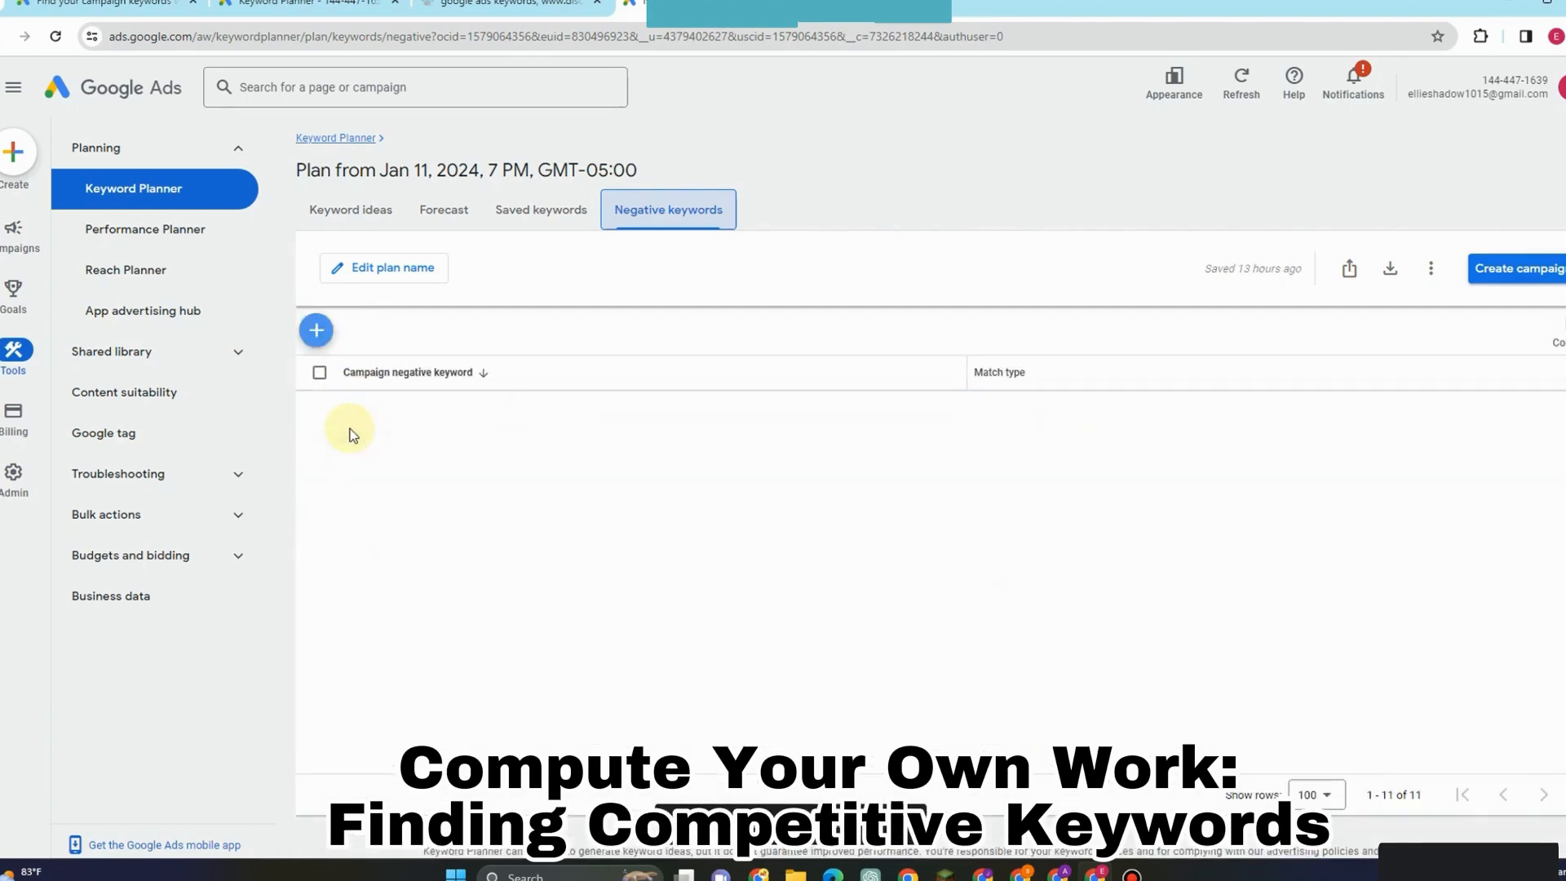
Step: Add "wholesale" and "rent" as broad match negative keywords to the plan, saving each one separately
click(314, 344)
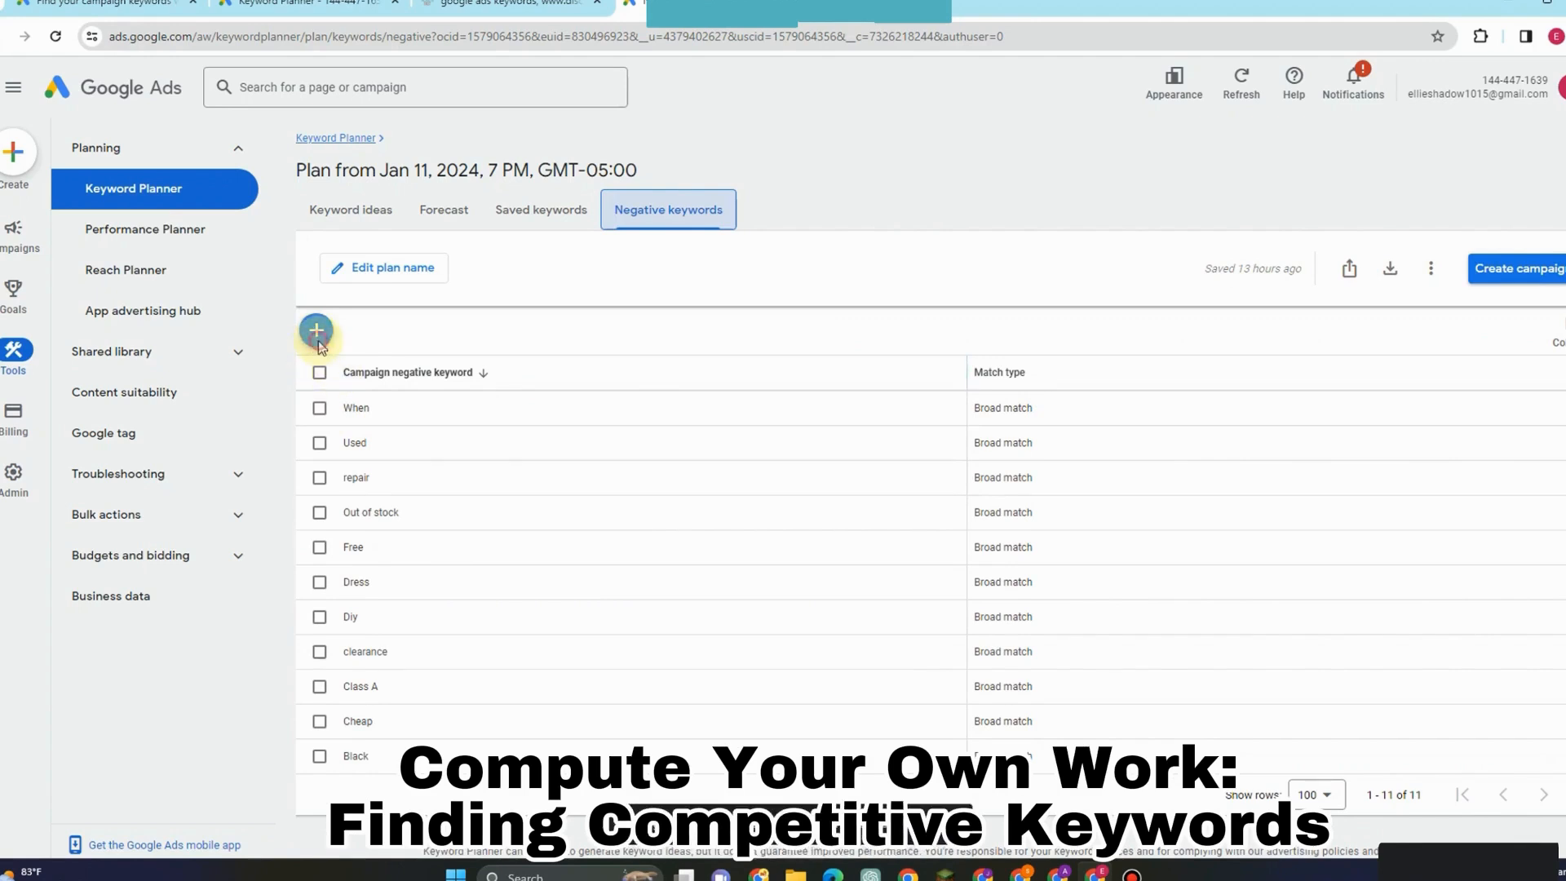
text(whole)
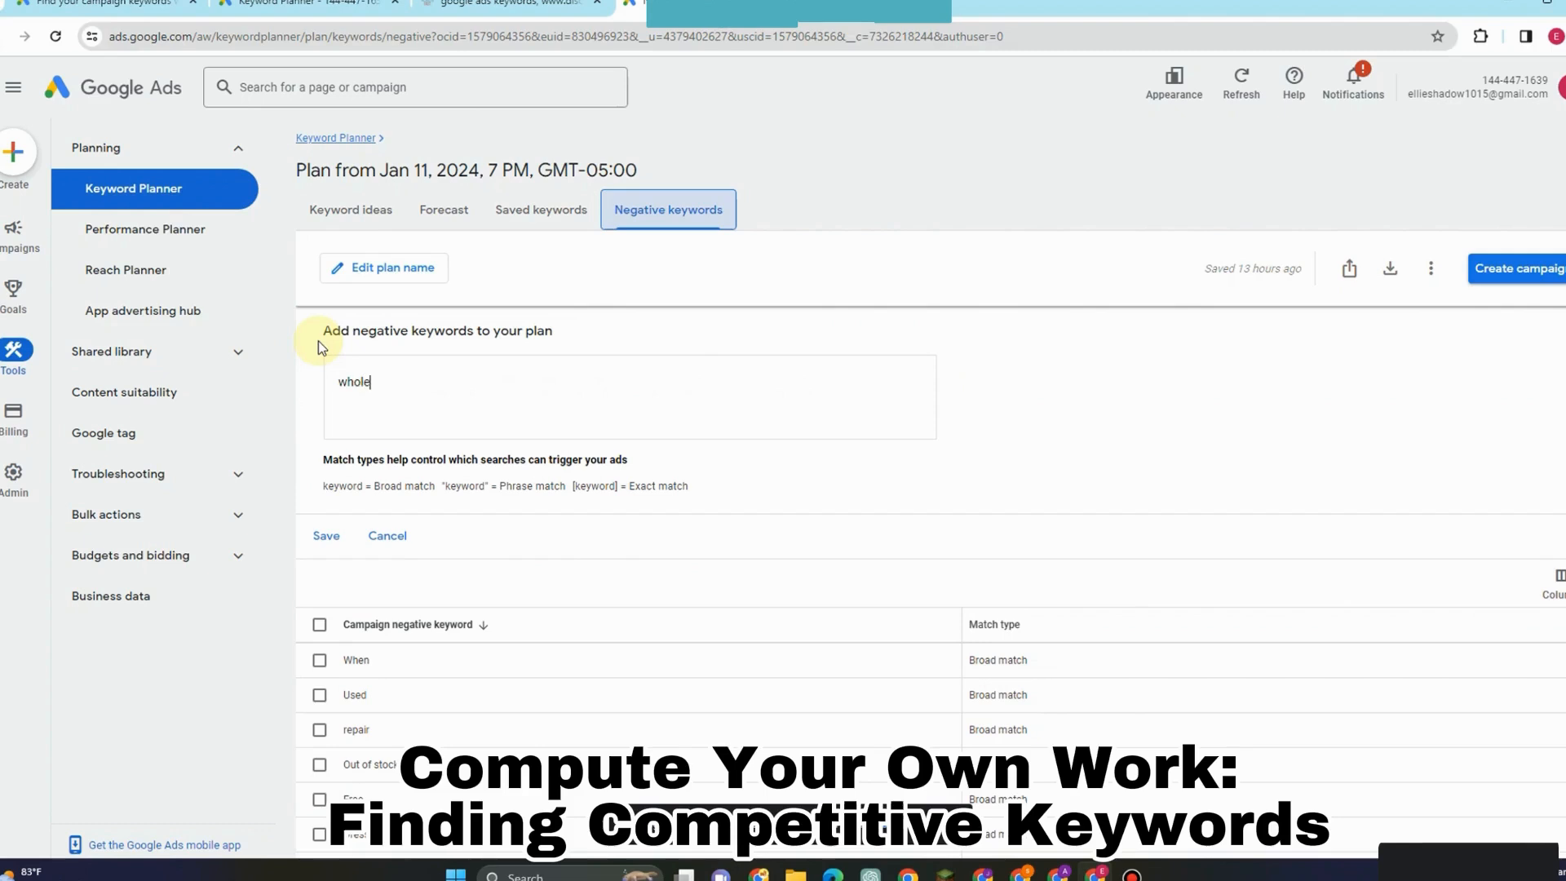
text(sale)
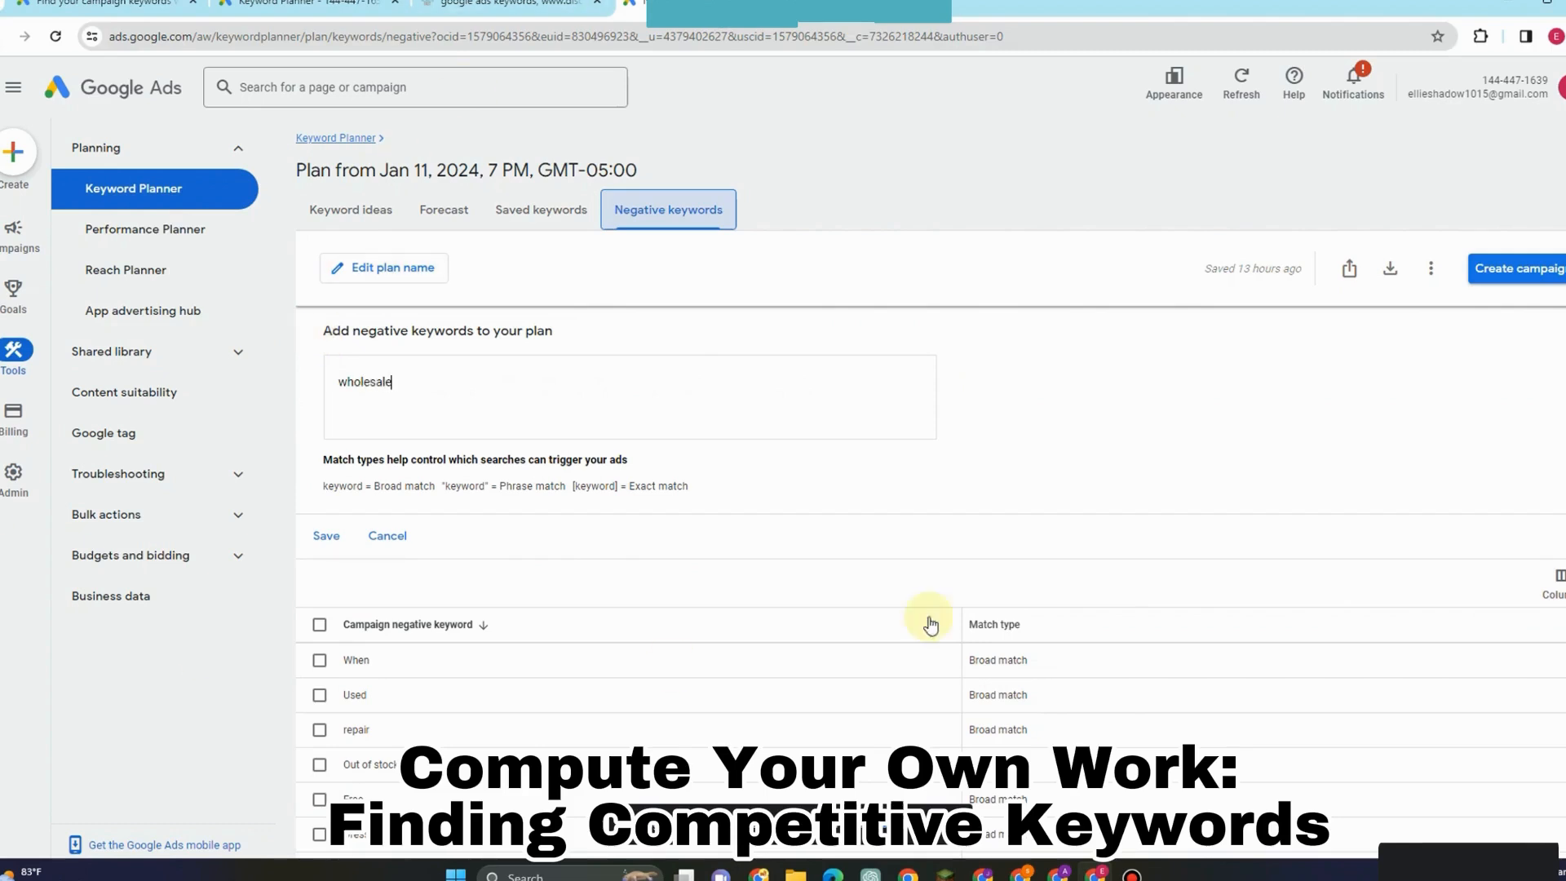
click(327, 535)
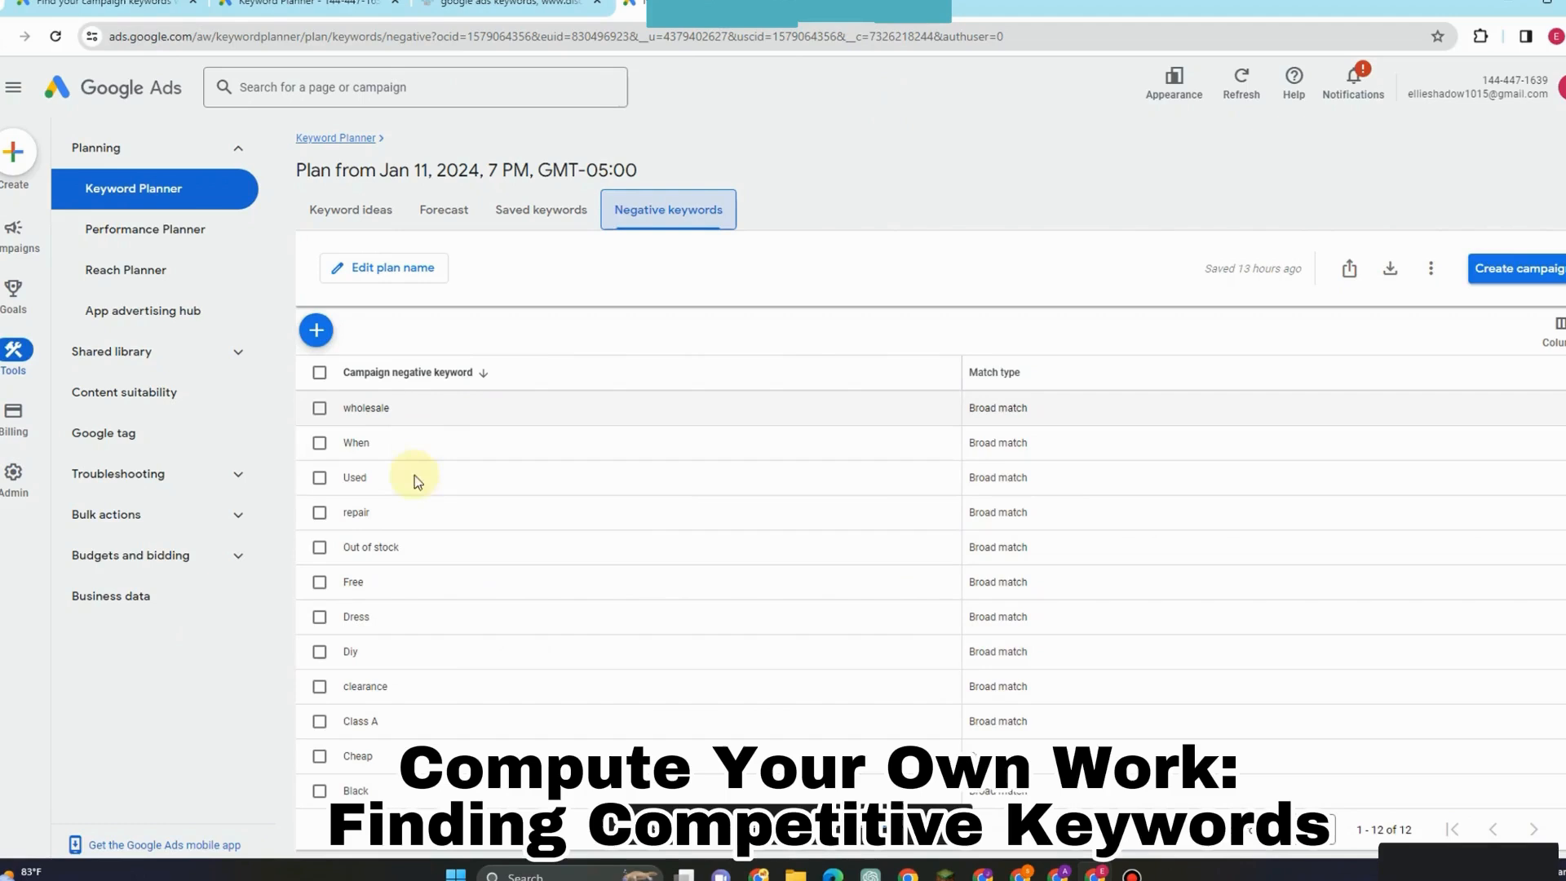
click(326, 340)
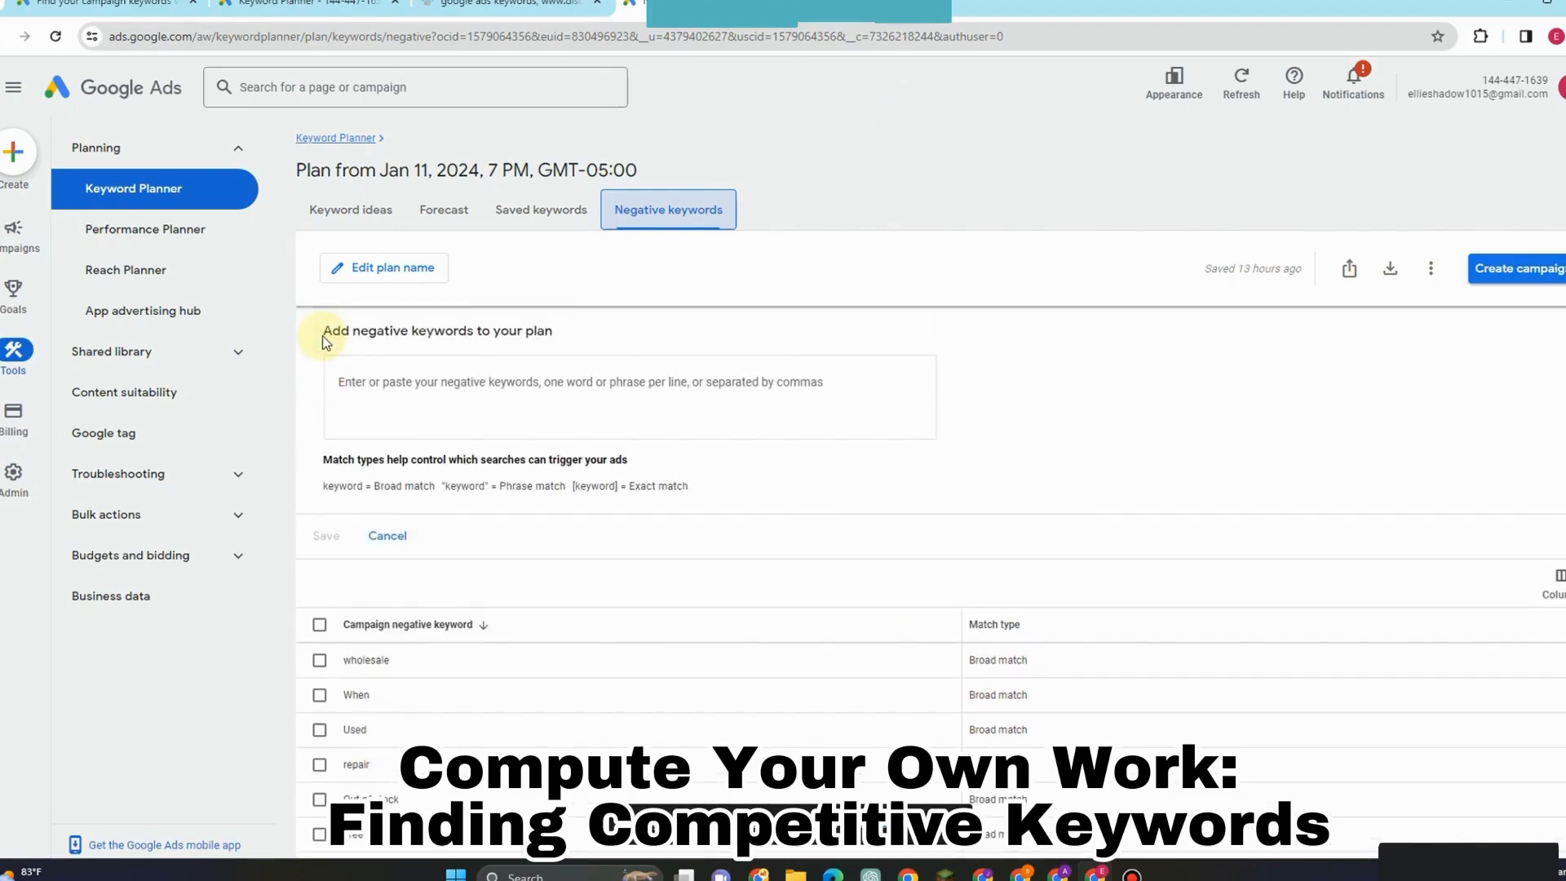
text(rent)
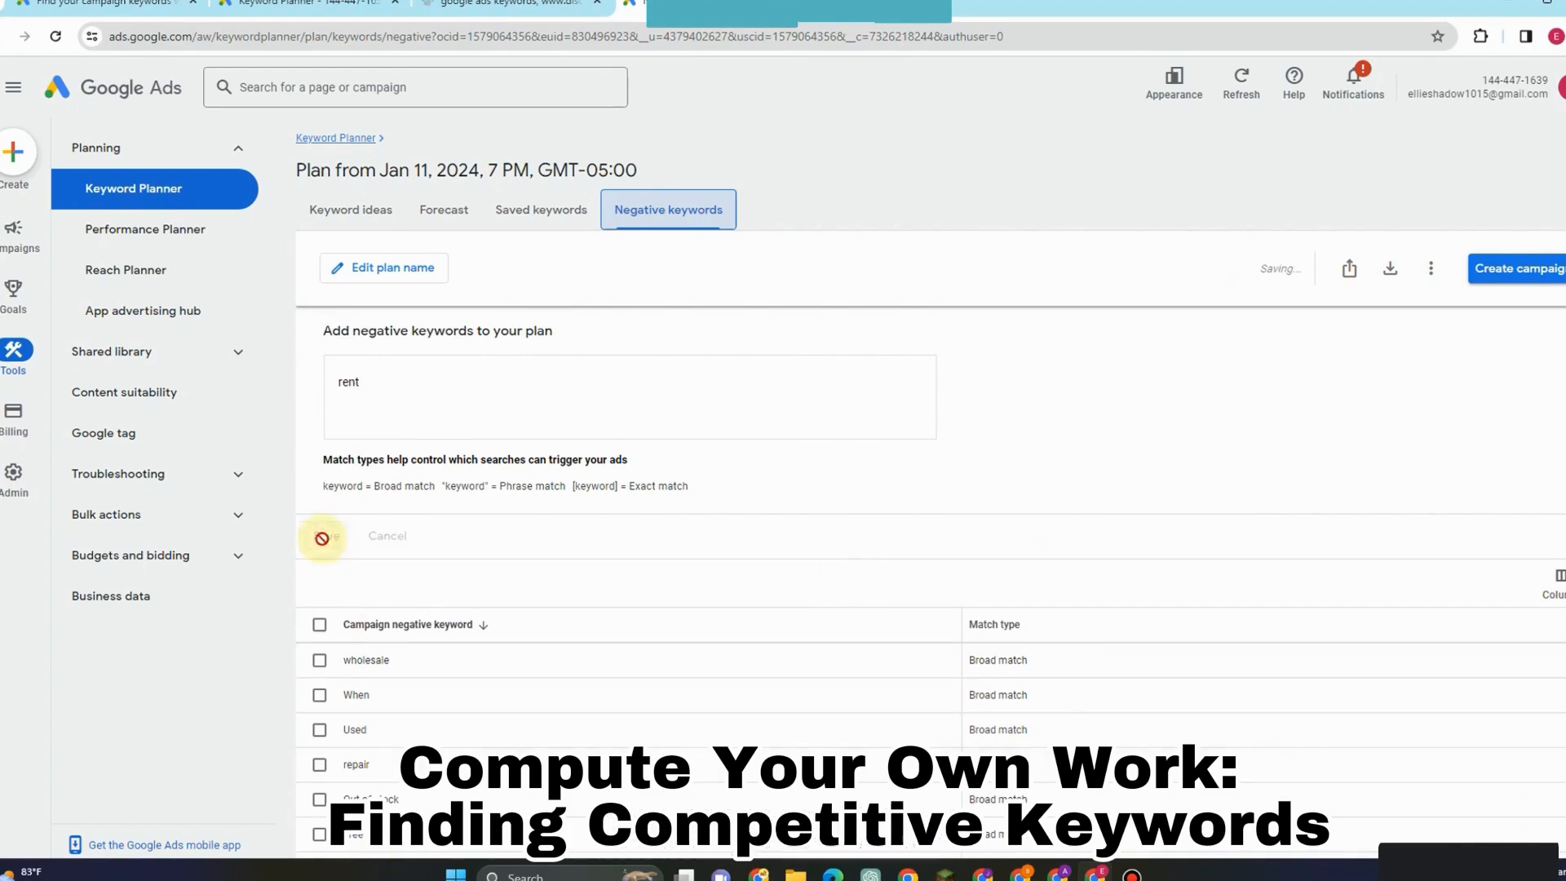
click(326, 535)
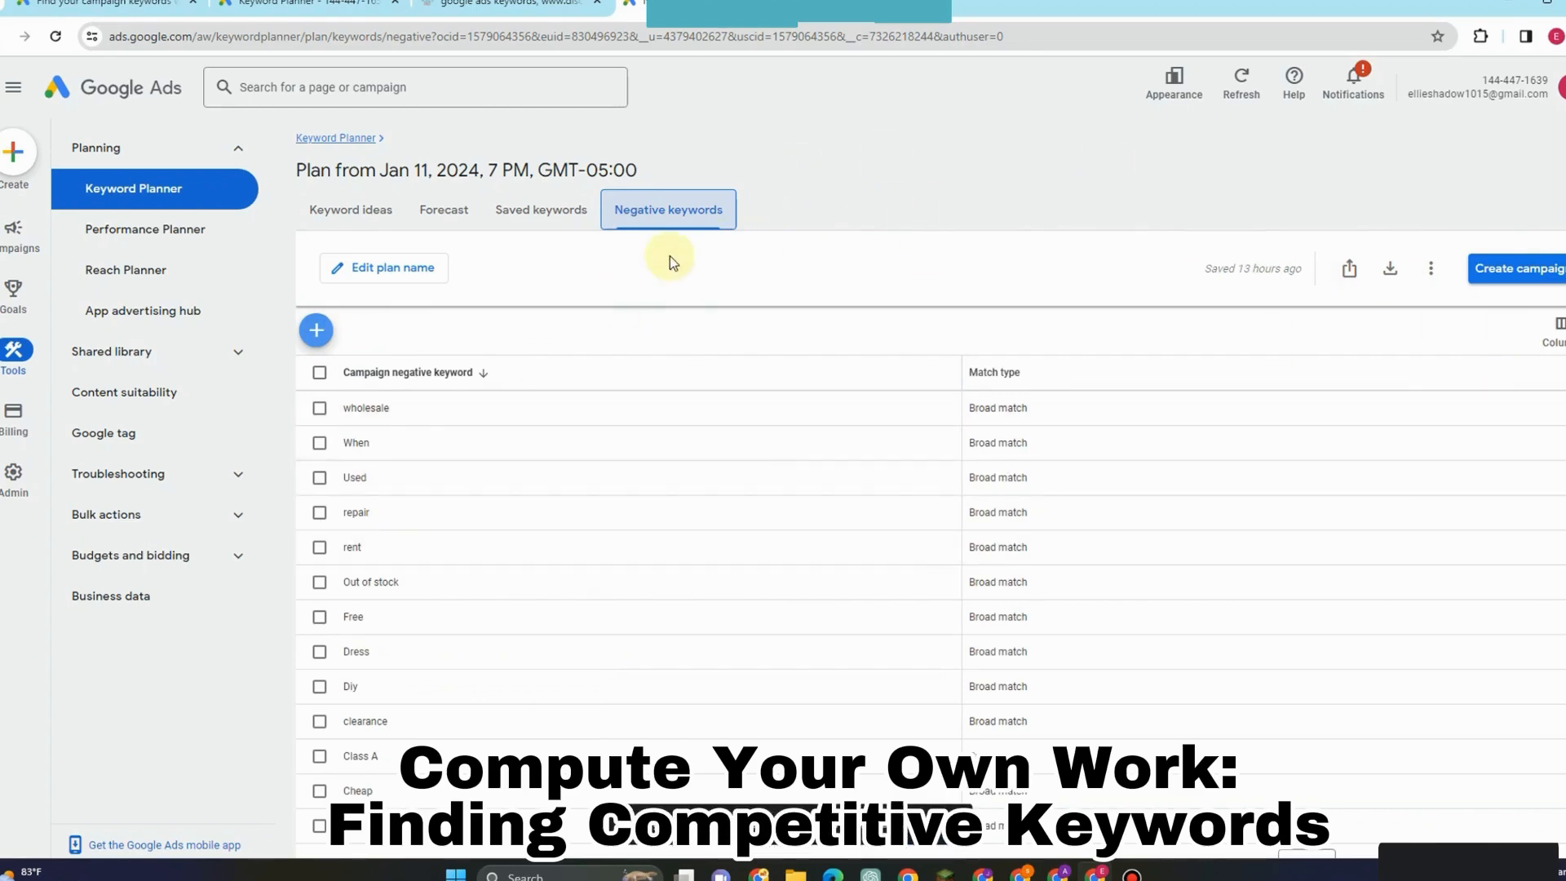
Step: Add "job" as a broad match negative keyword to the plan and save it
click(316, 331)
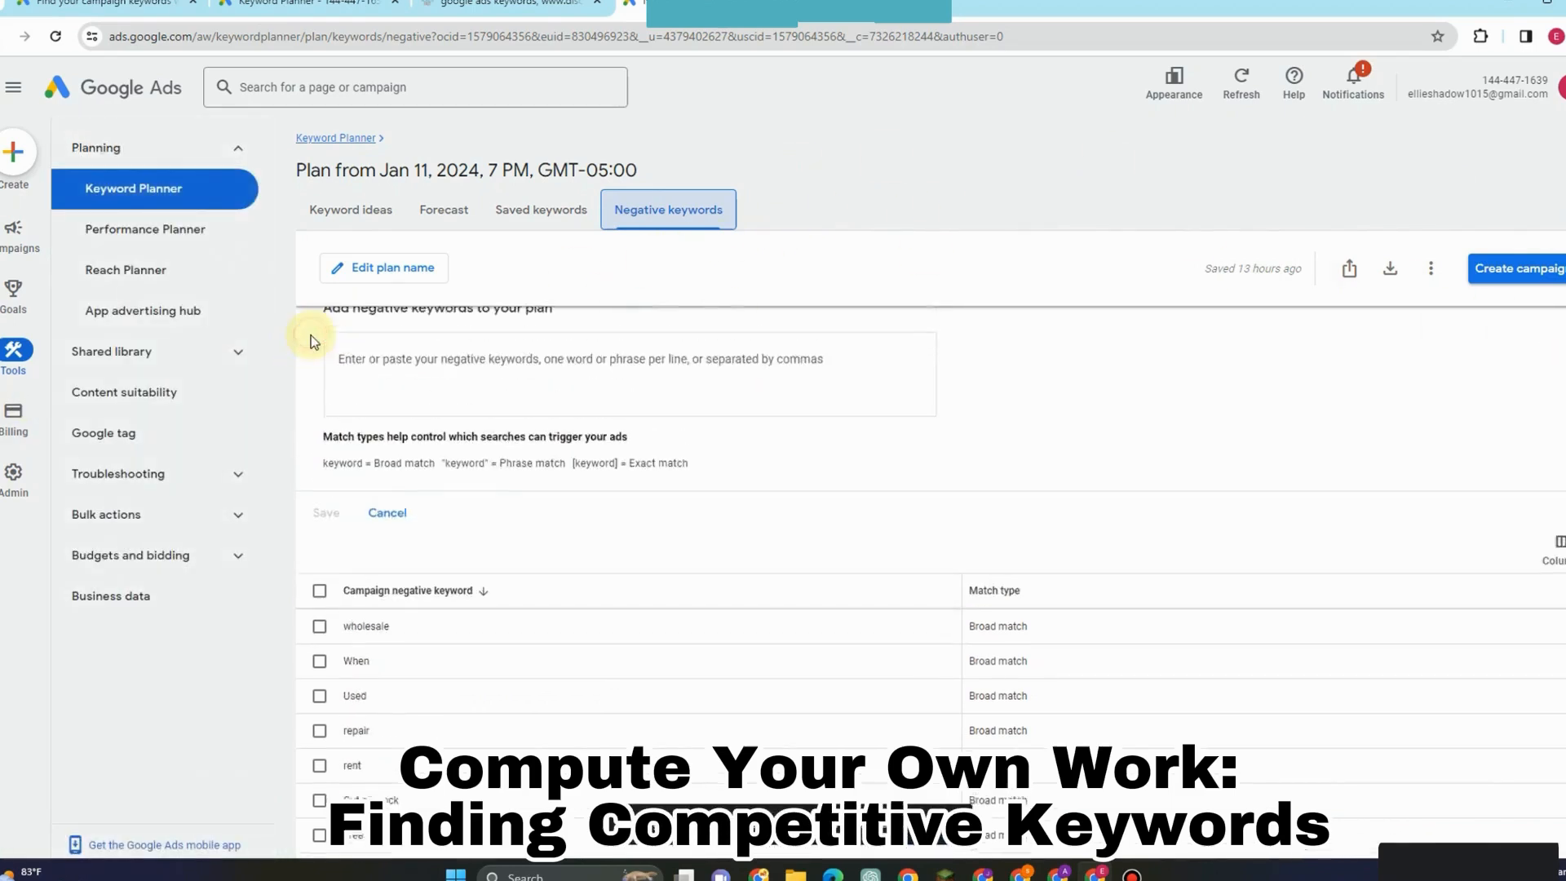
text(jo)
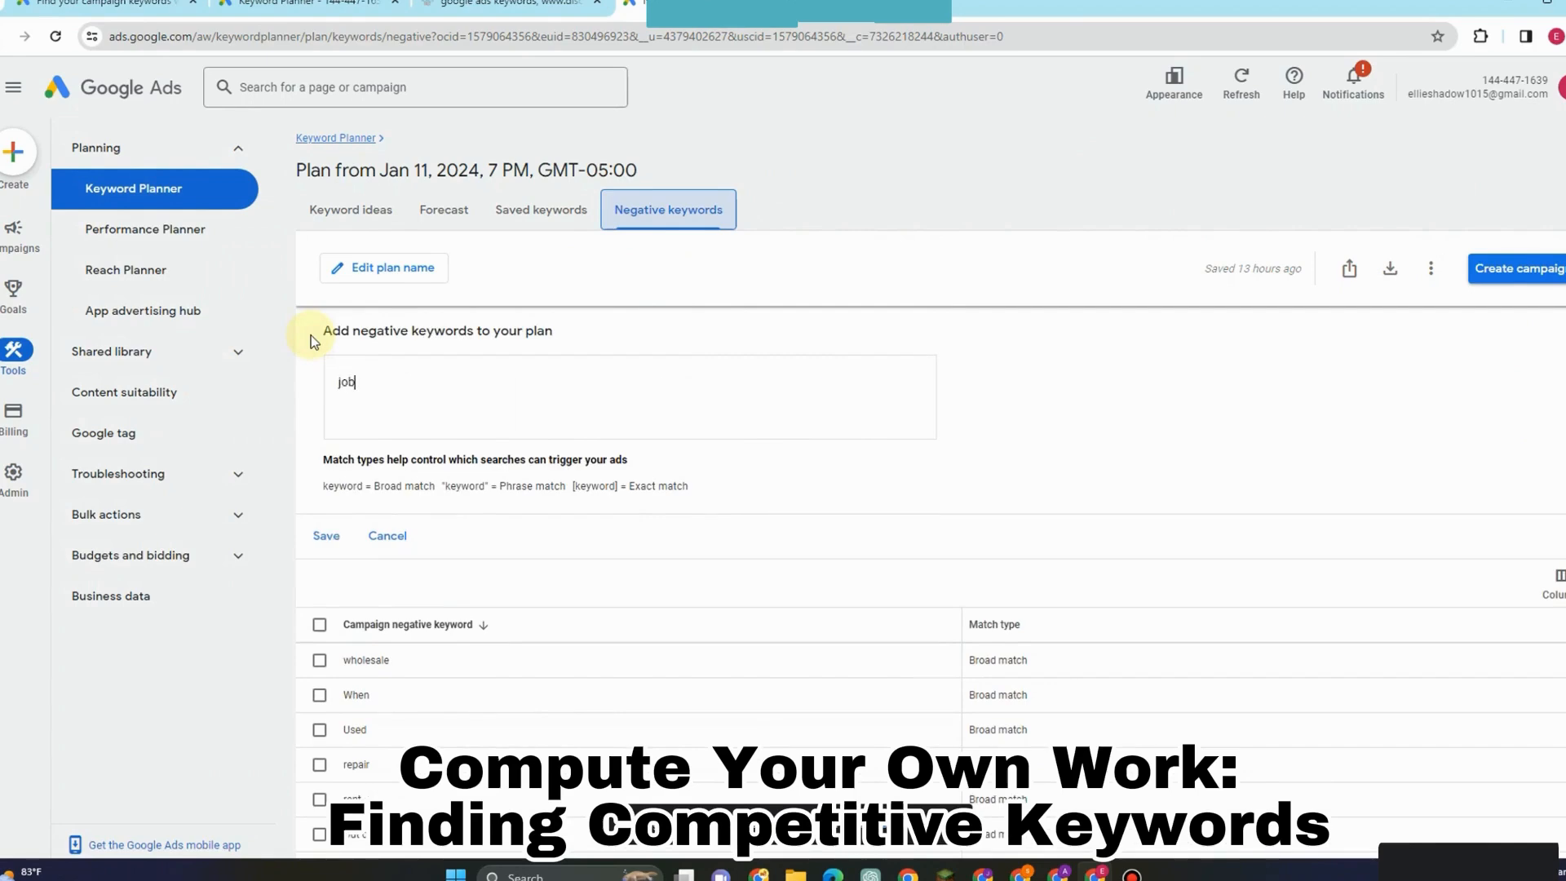
text(b)
click(328, 537)
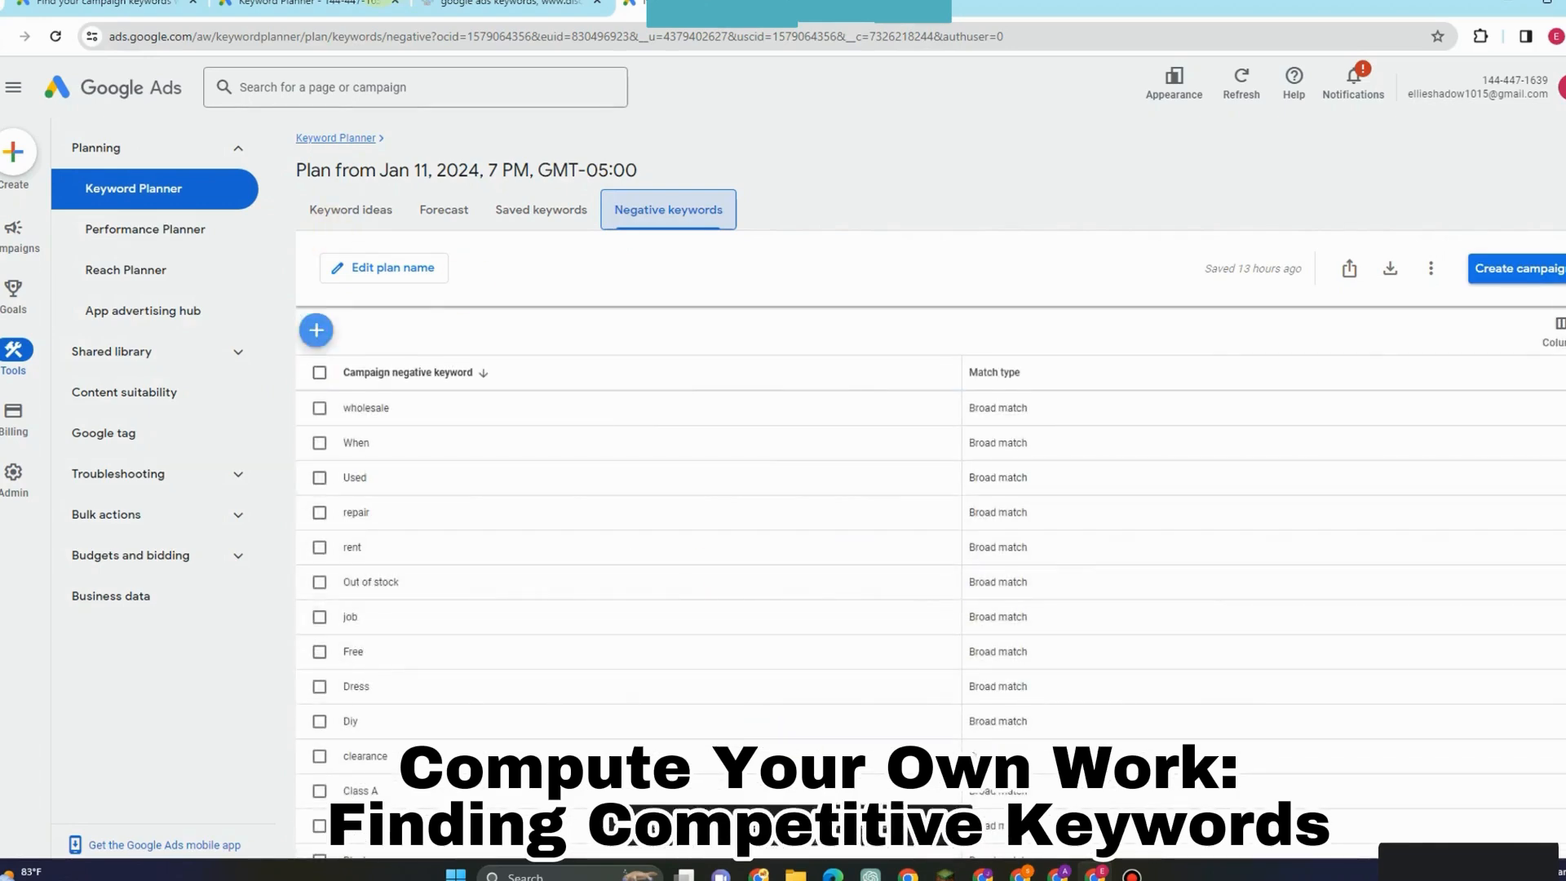
click(375, 5)
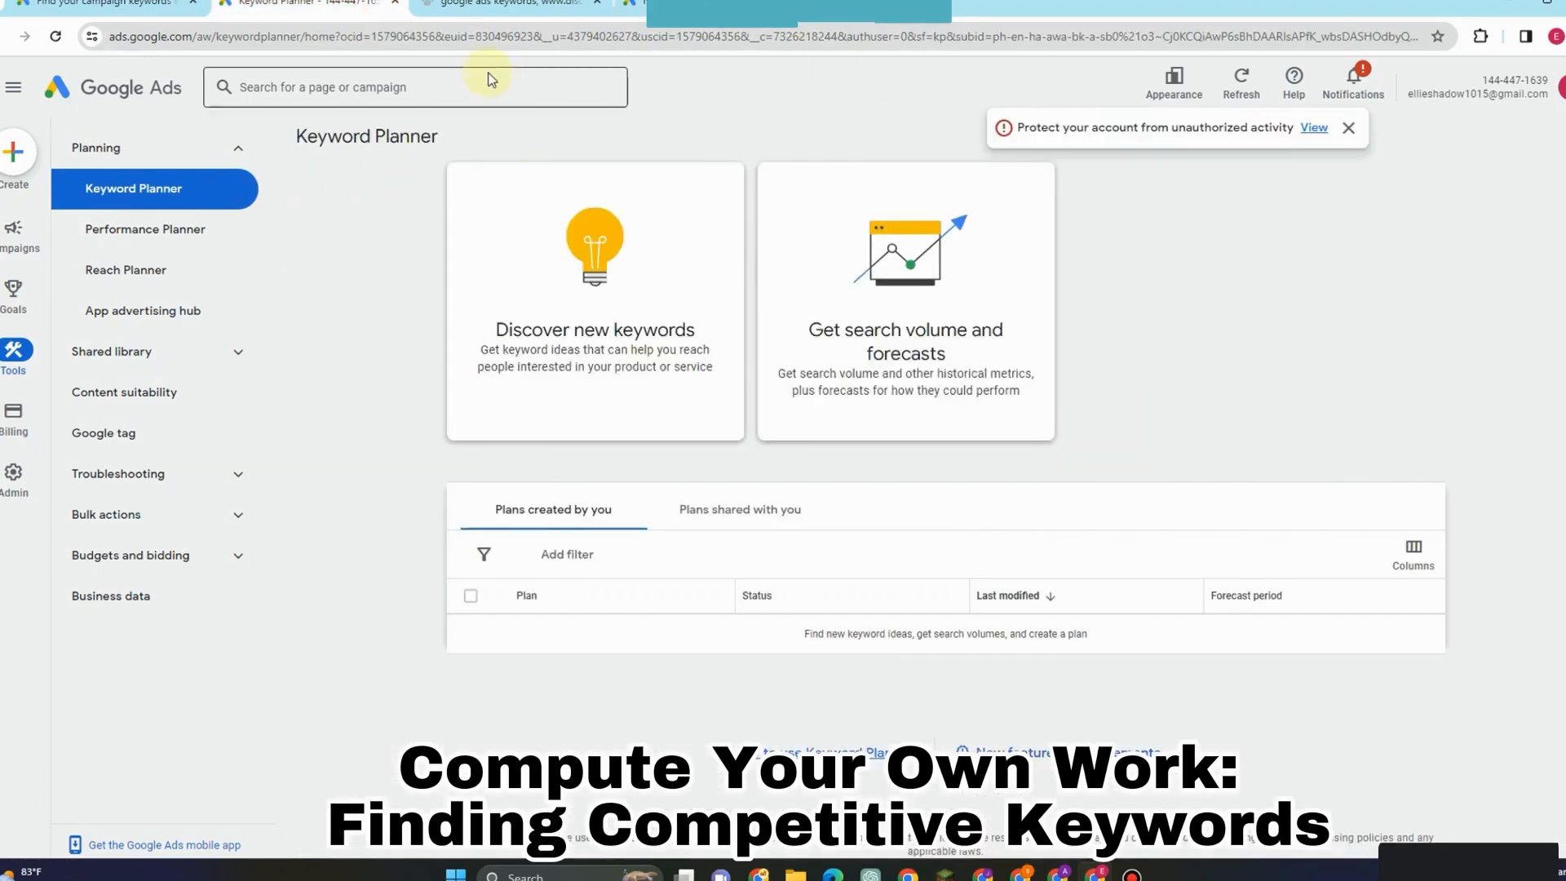
click(496, 6)
click(318, 9)
click(122, 6)
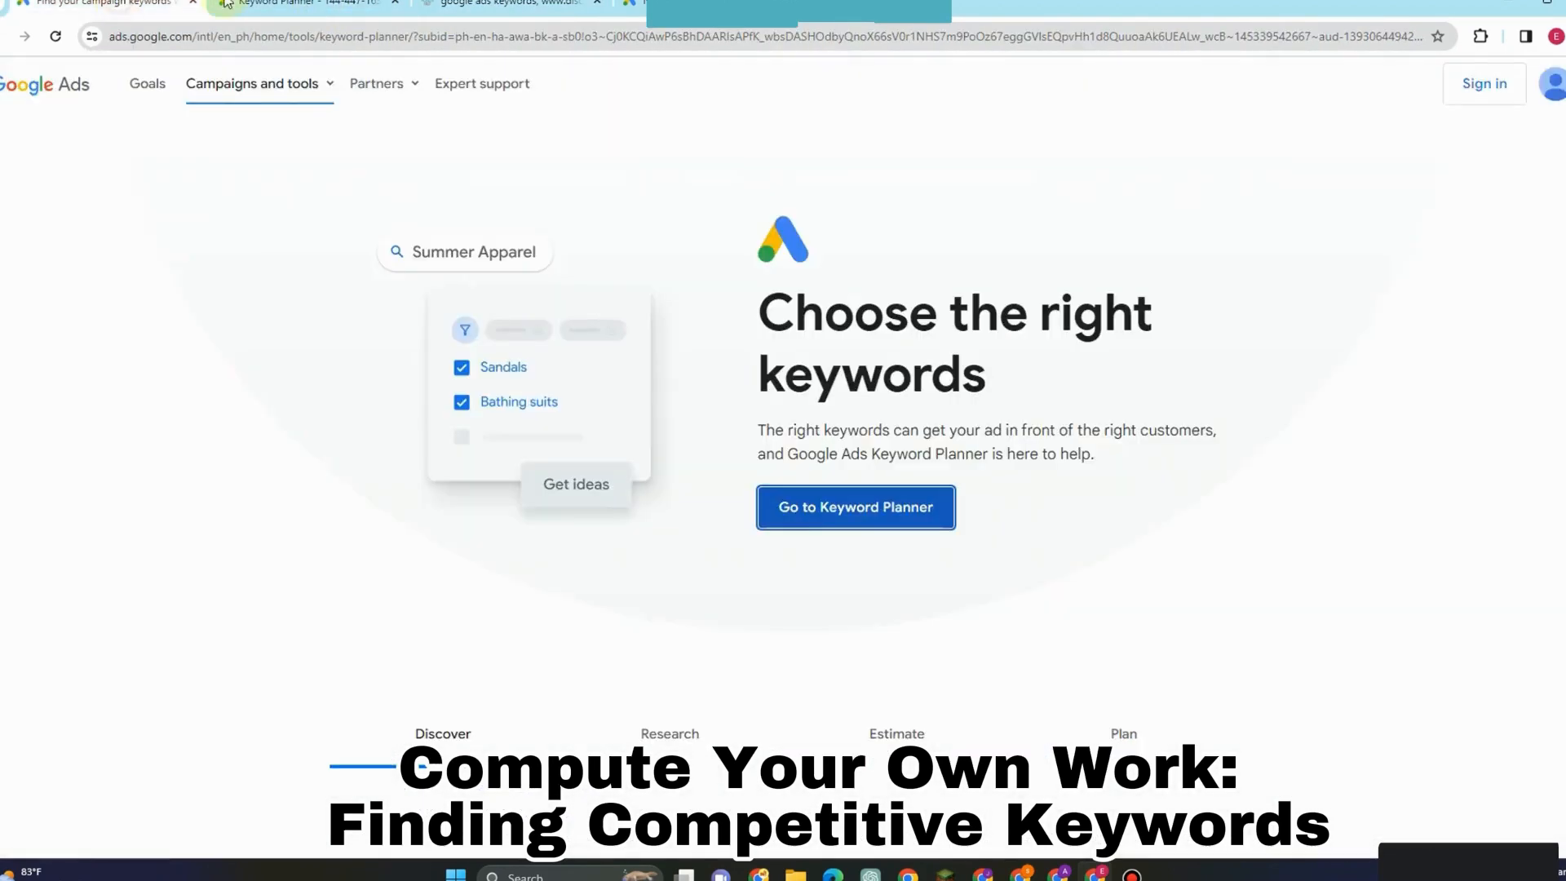
click(347, 4)
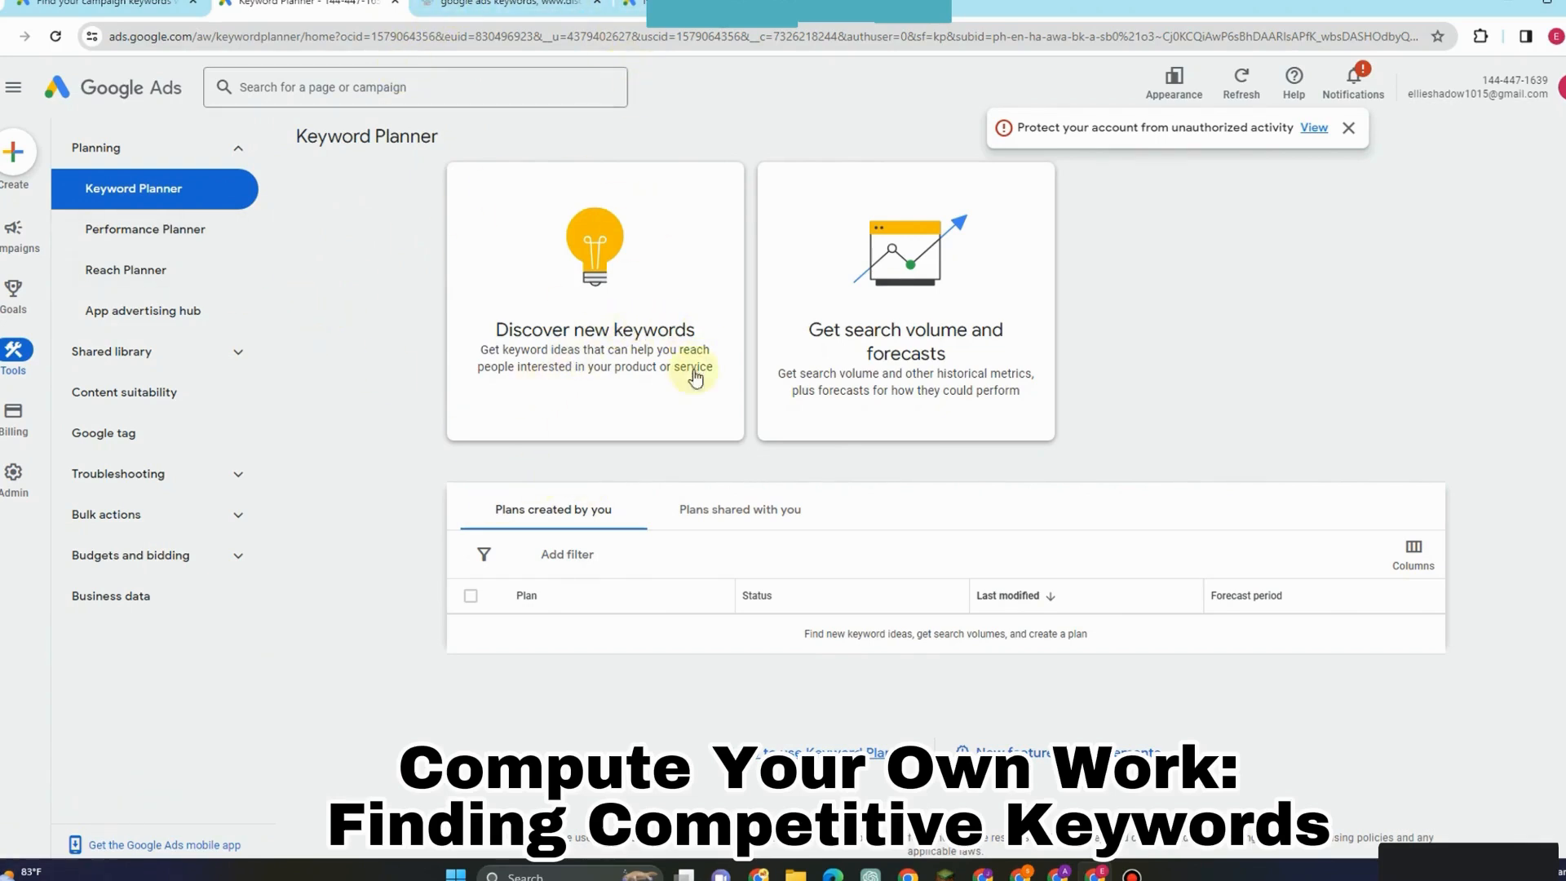
click(510, 6)
click(377, 7)
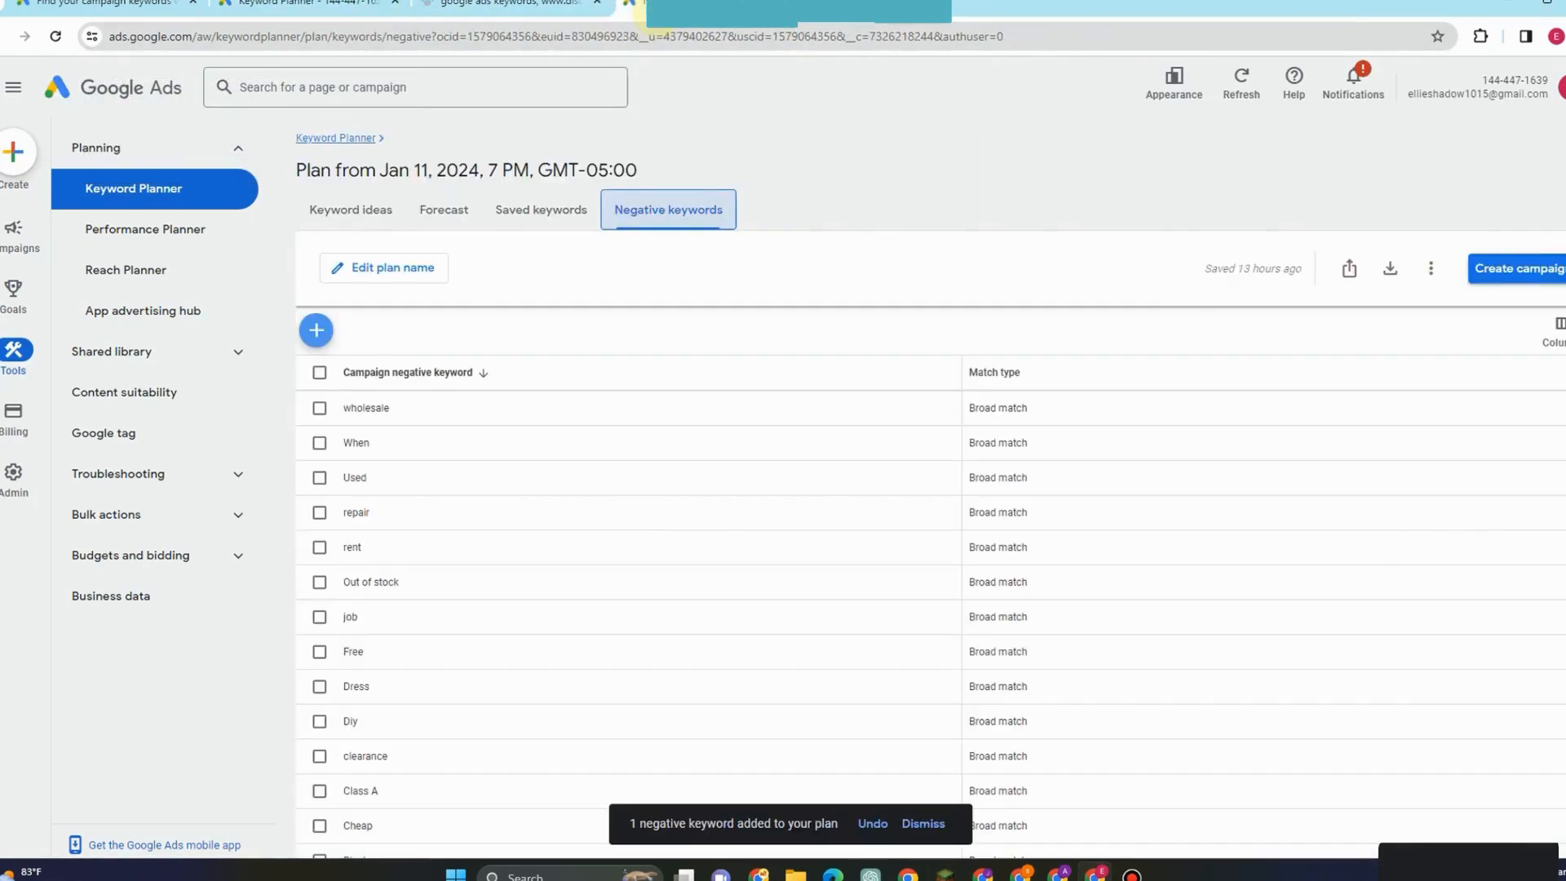
Step: Add "Nike" and "Adidas" as broad match negative keywords to the plan, saving each one separately
click(351, 209)
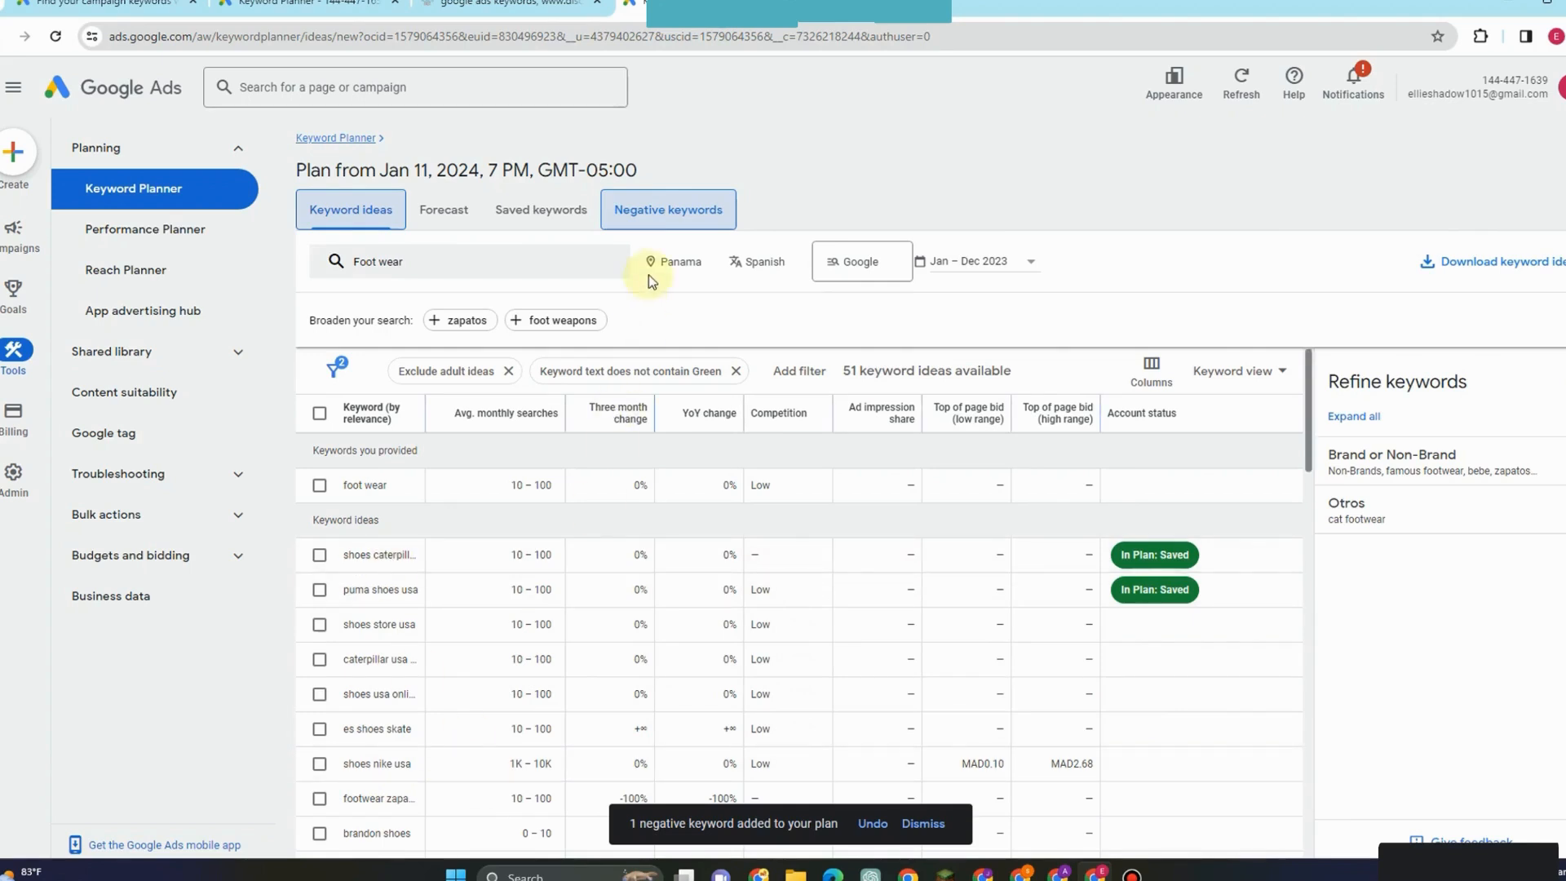
click(647, 218)
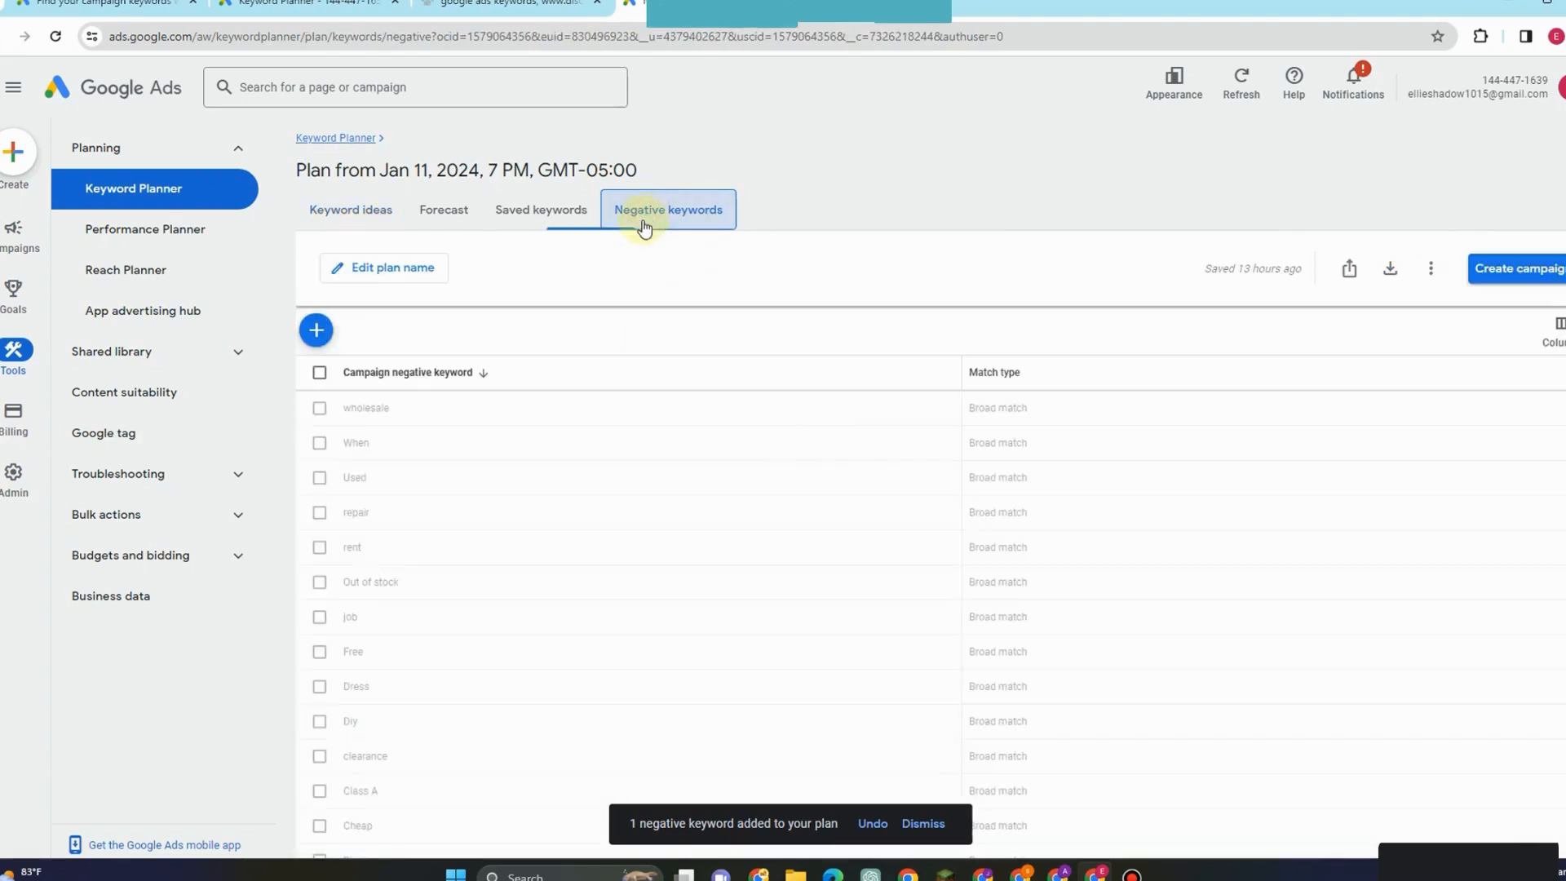
click(317, 330)
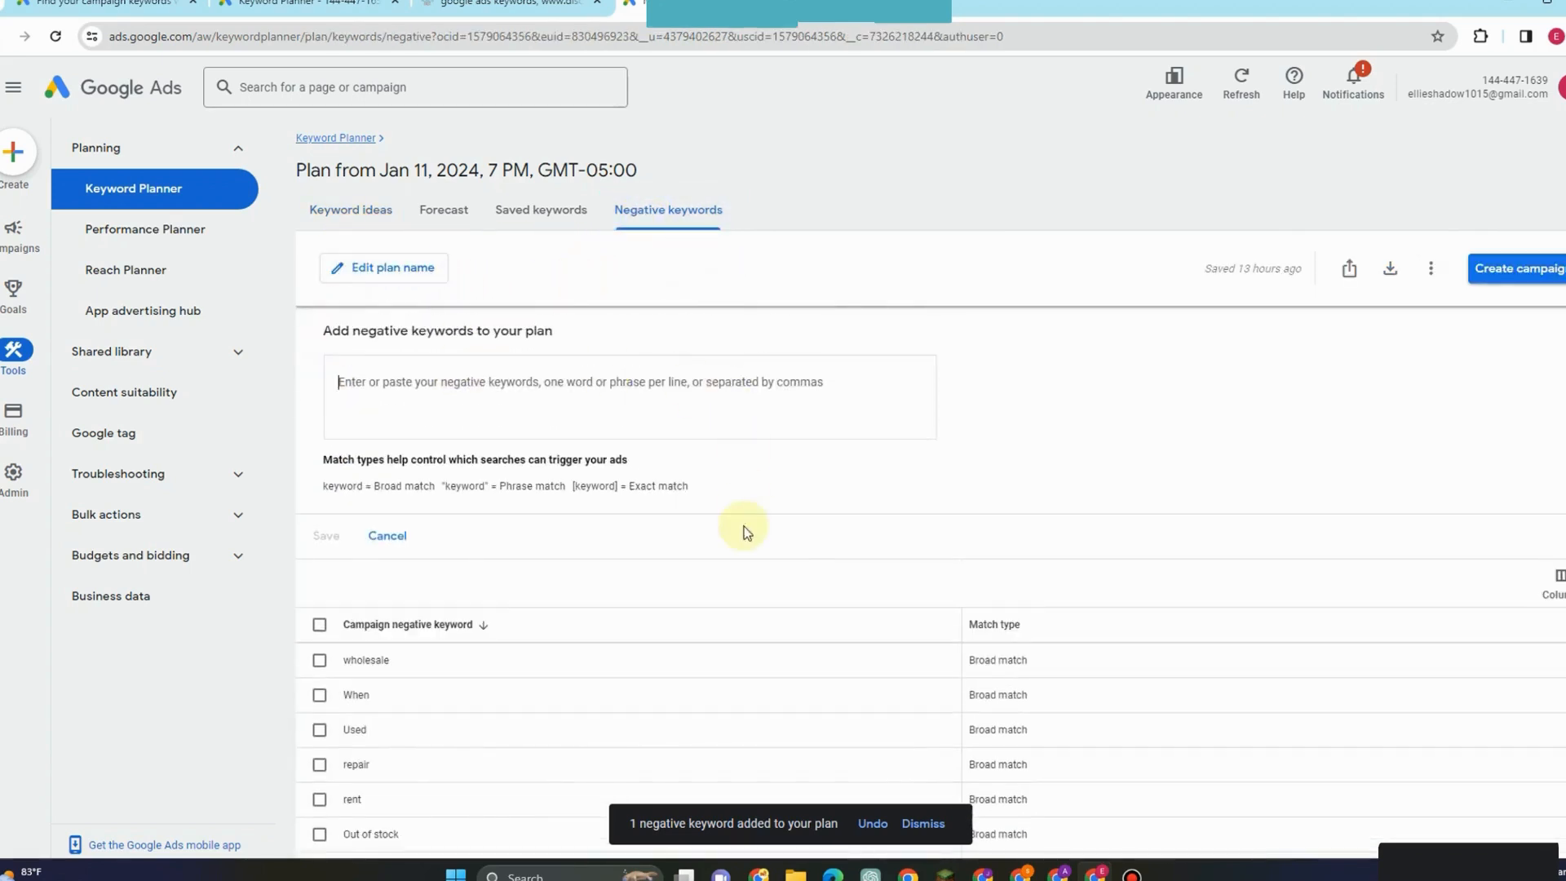
text(Nike)
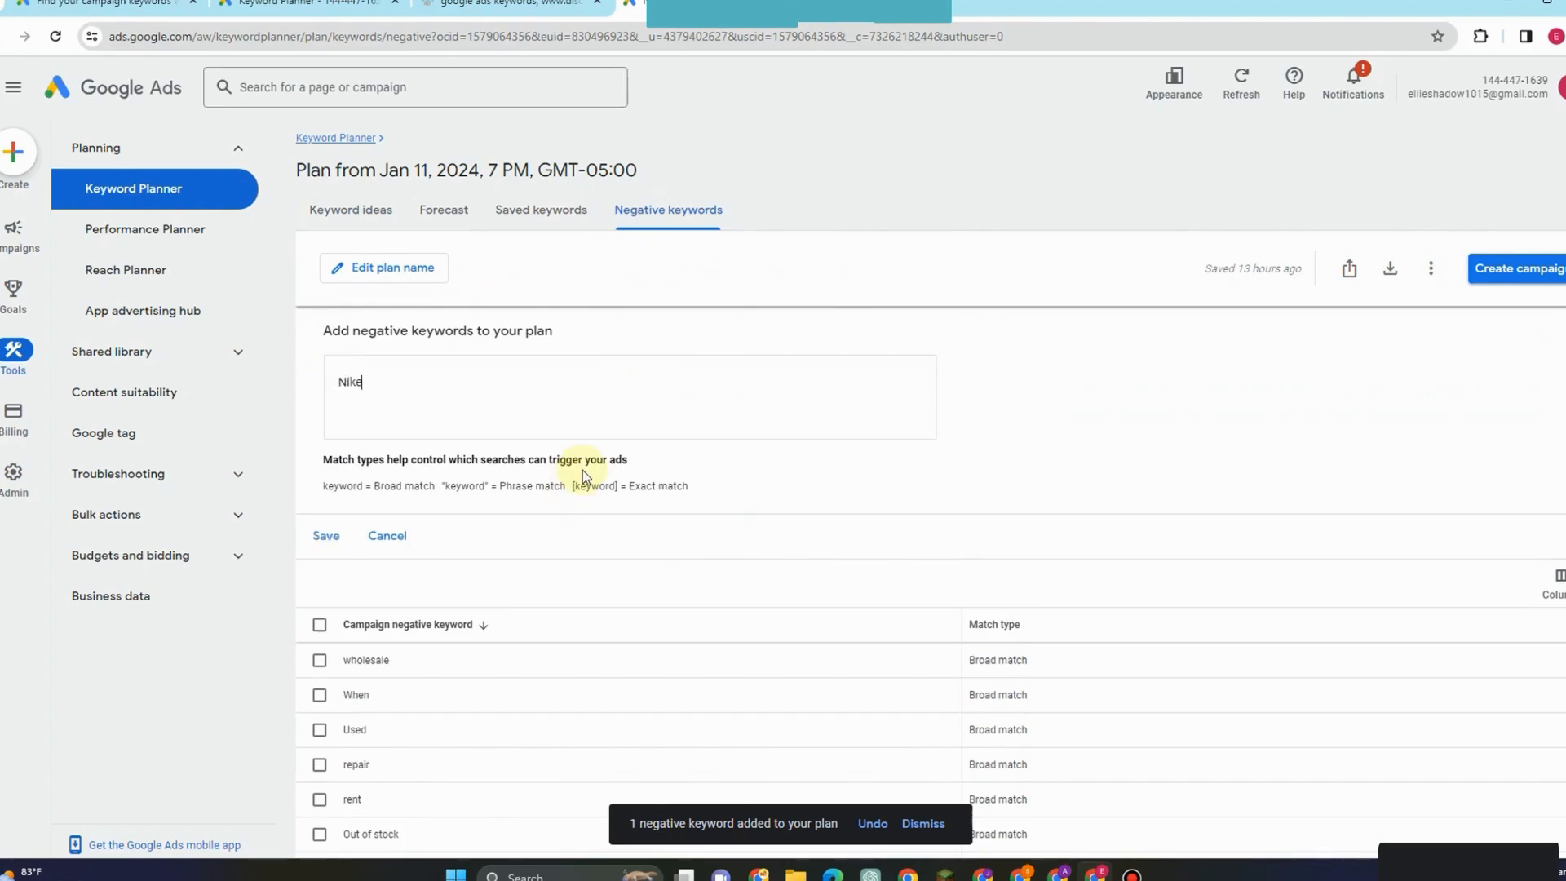
click(334, 522)
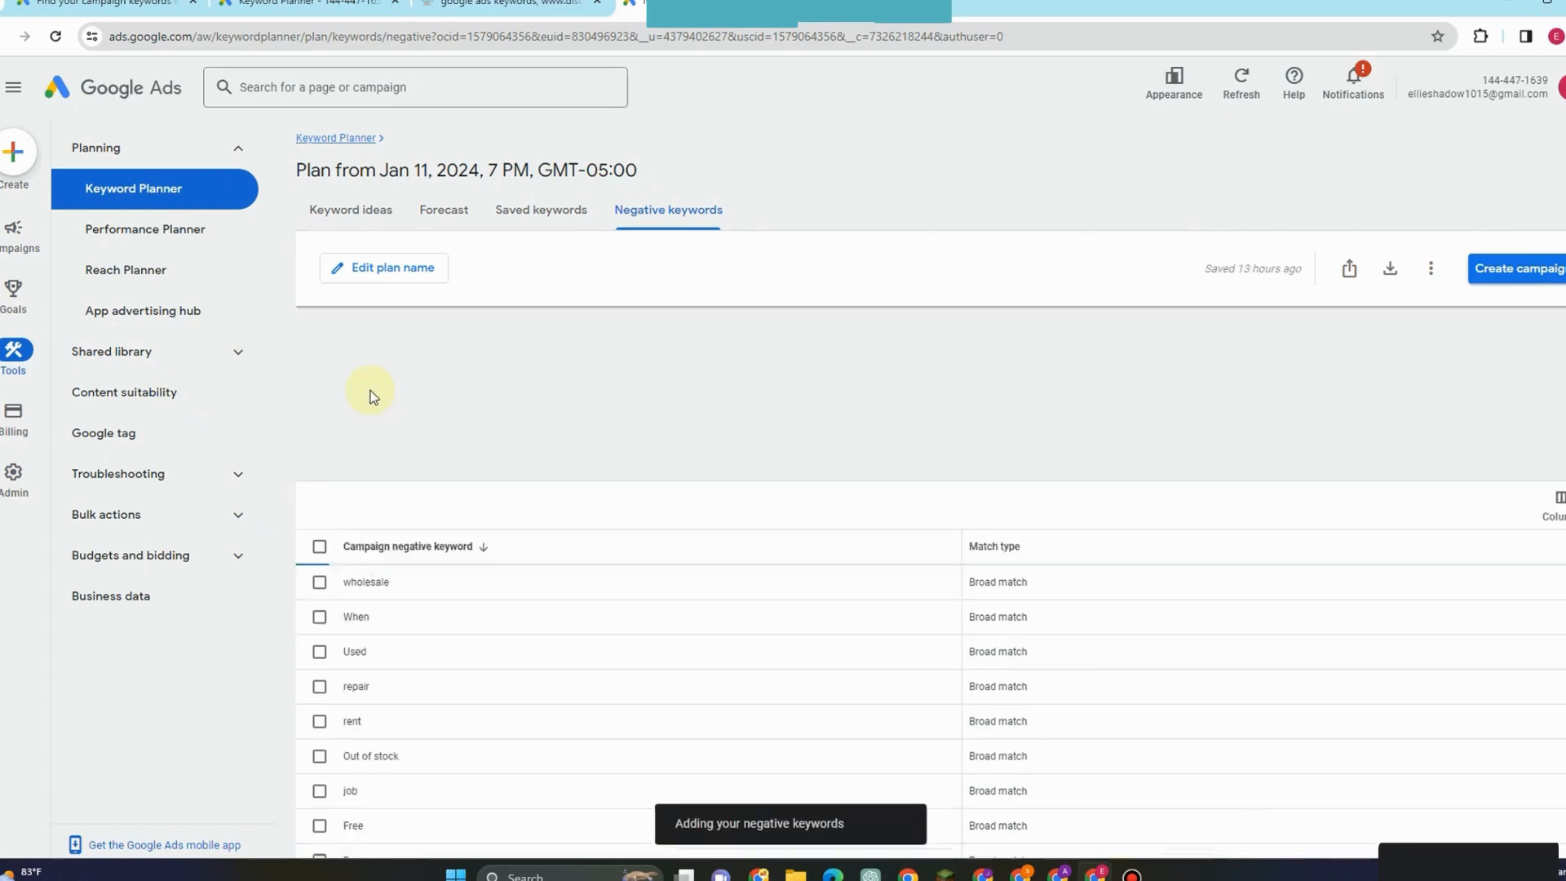
click(318, 333)
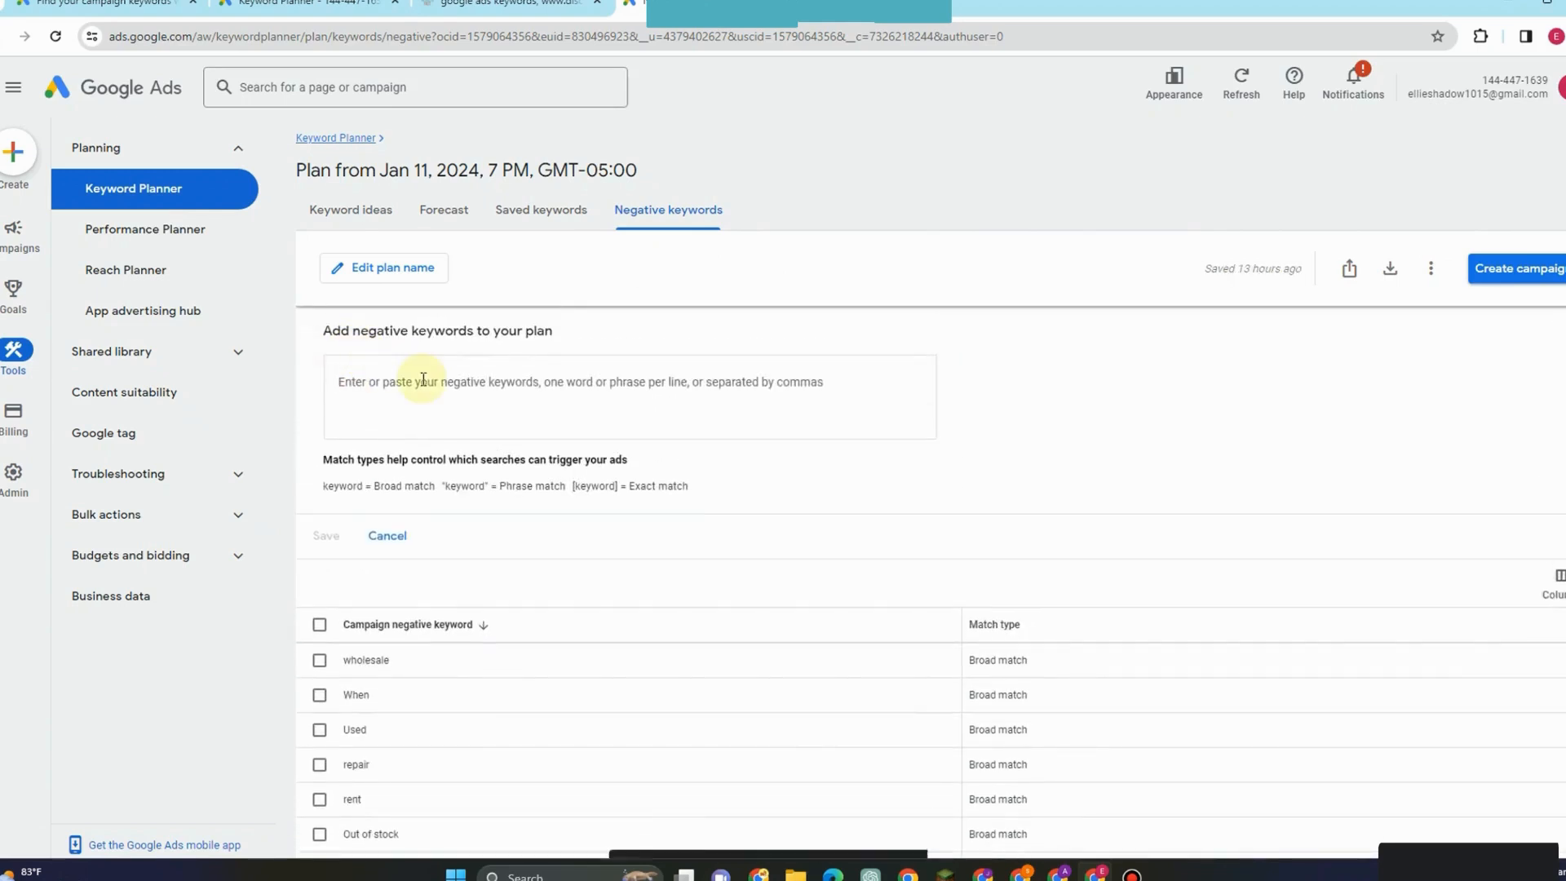
text(A)
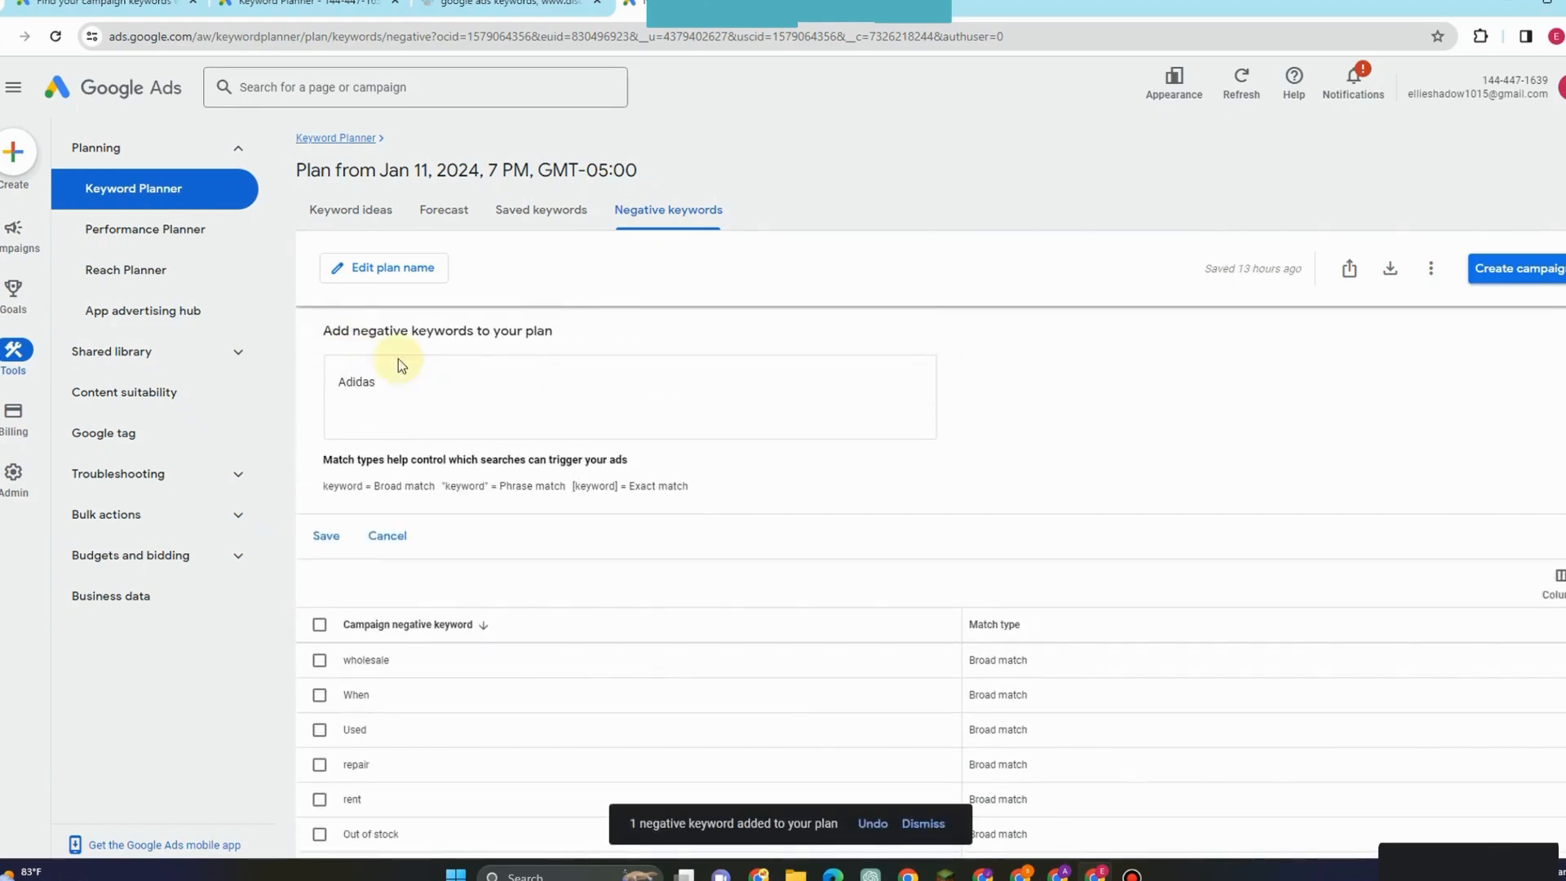
text(didas)
click(333, 538)
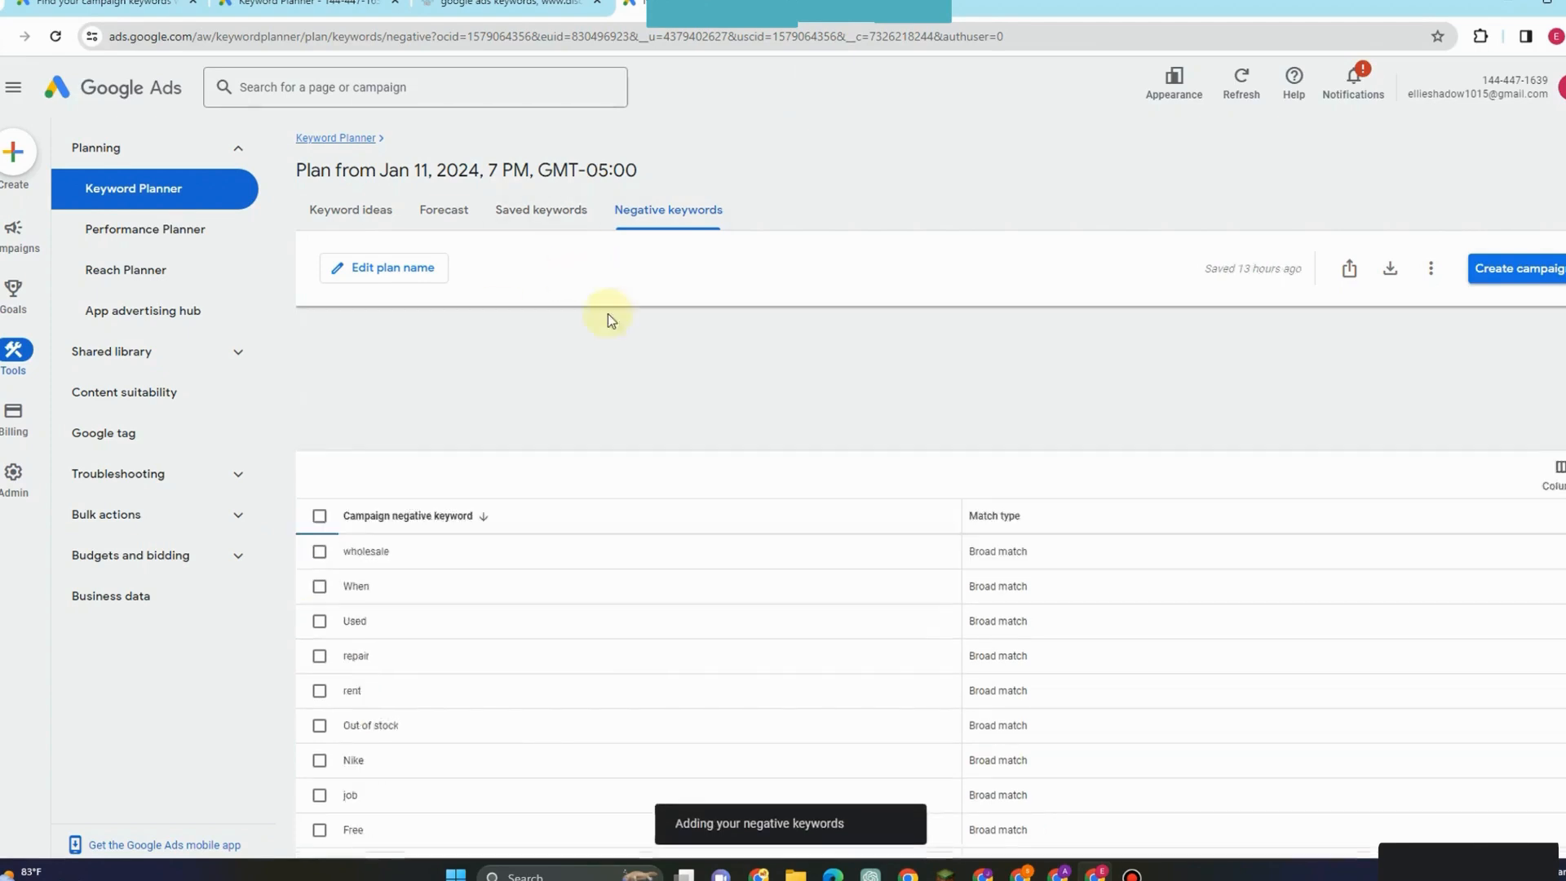
Step: Add "Women" as a broad match negative keyword, save it and look through the plan's negative keyword list
click(319, 335)
click(416, 381)
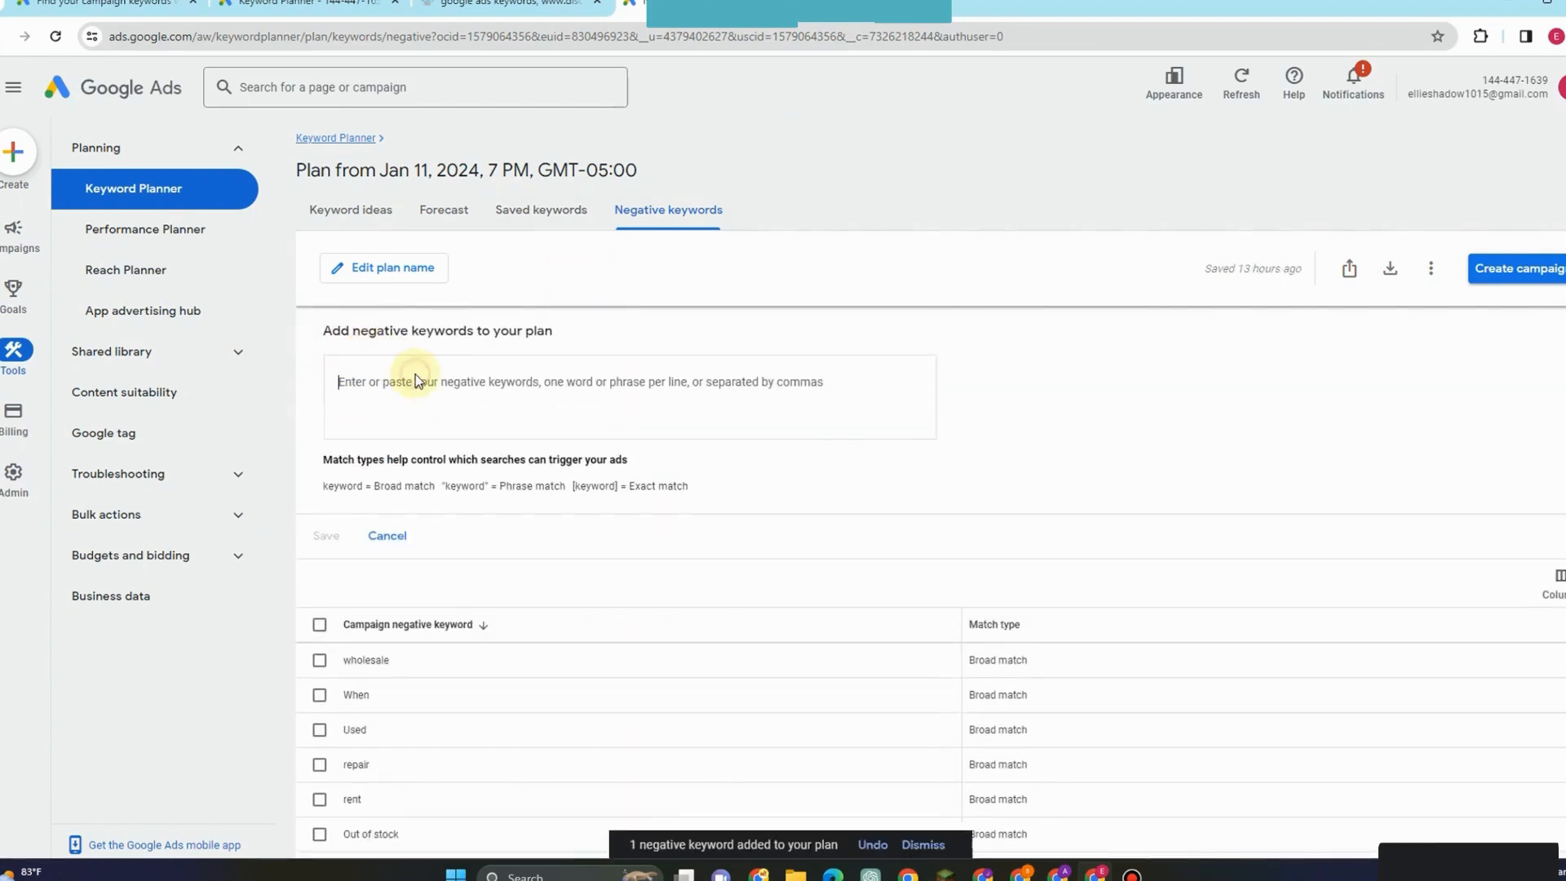
text(Women)
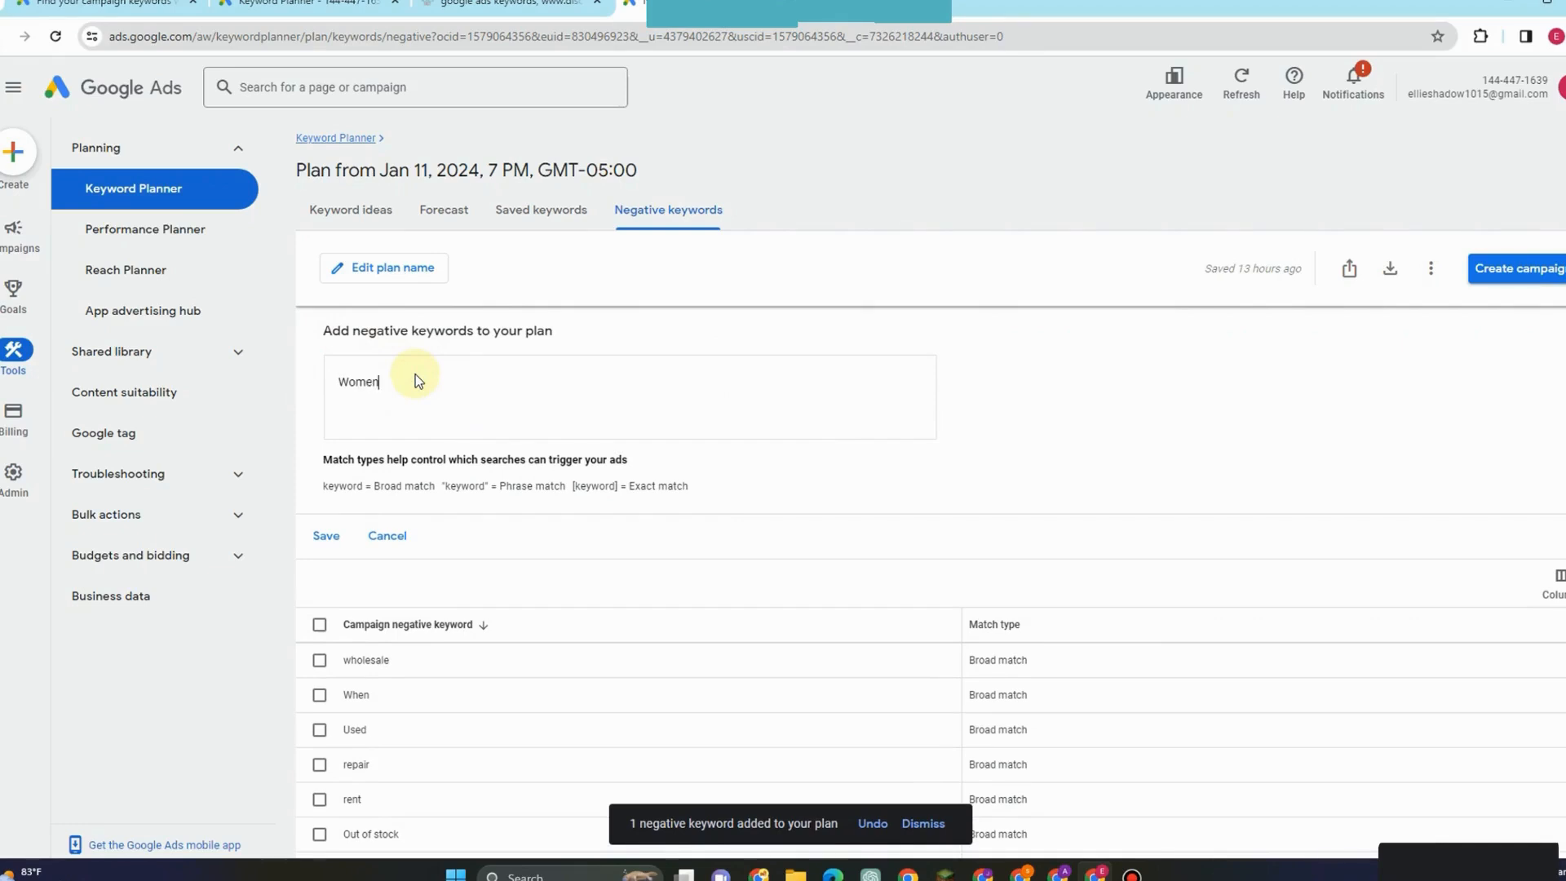
click(318, 536)
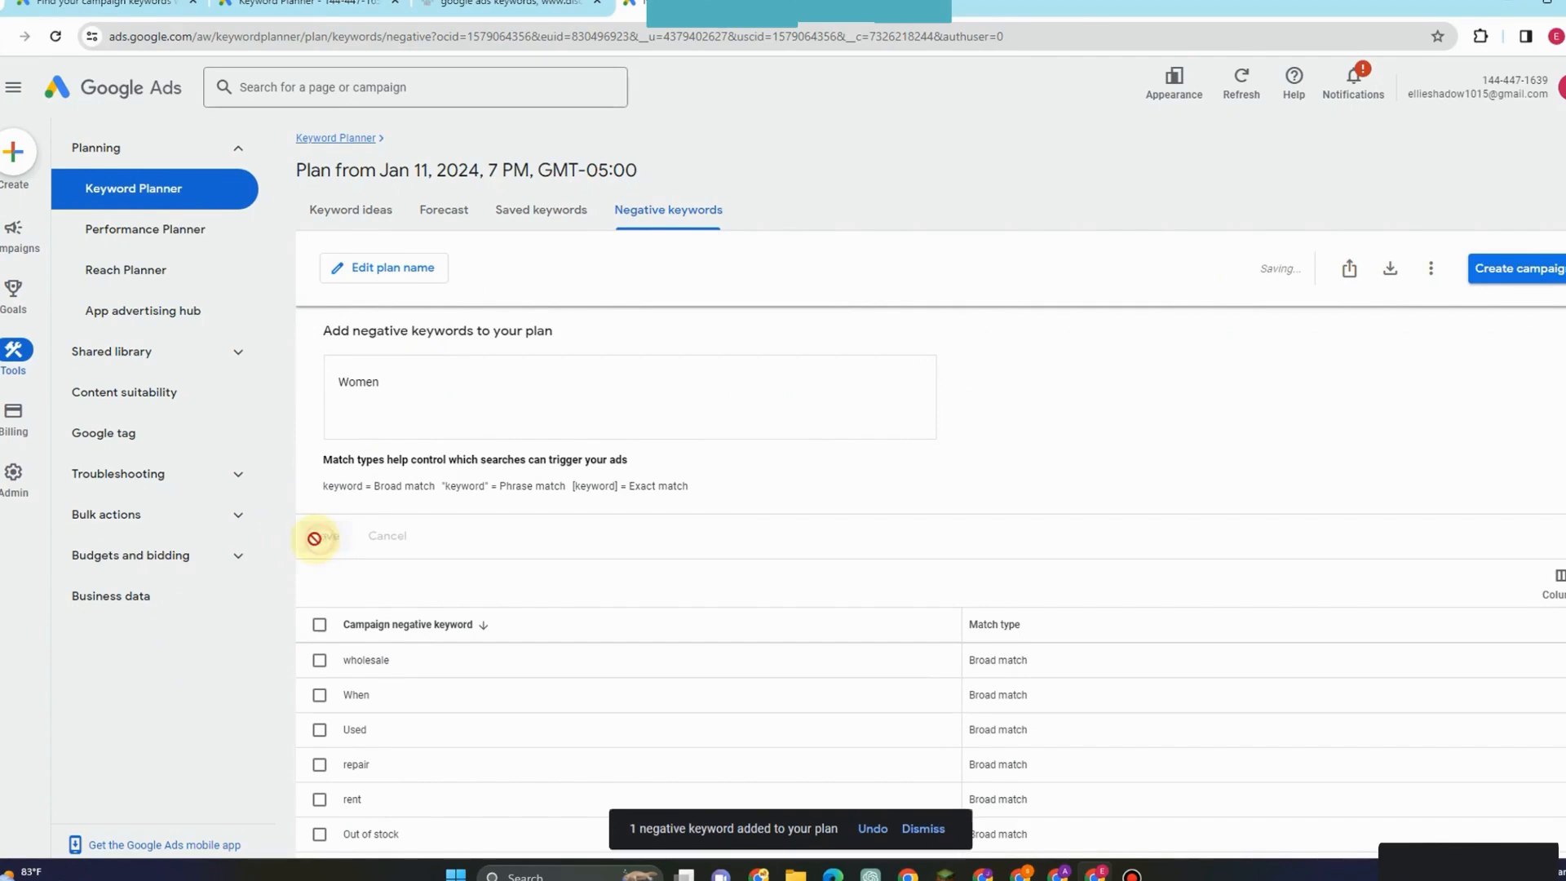
scroll(734, 571, down, 2)
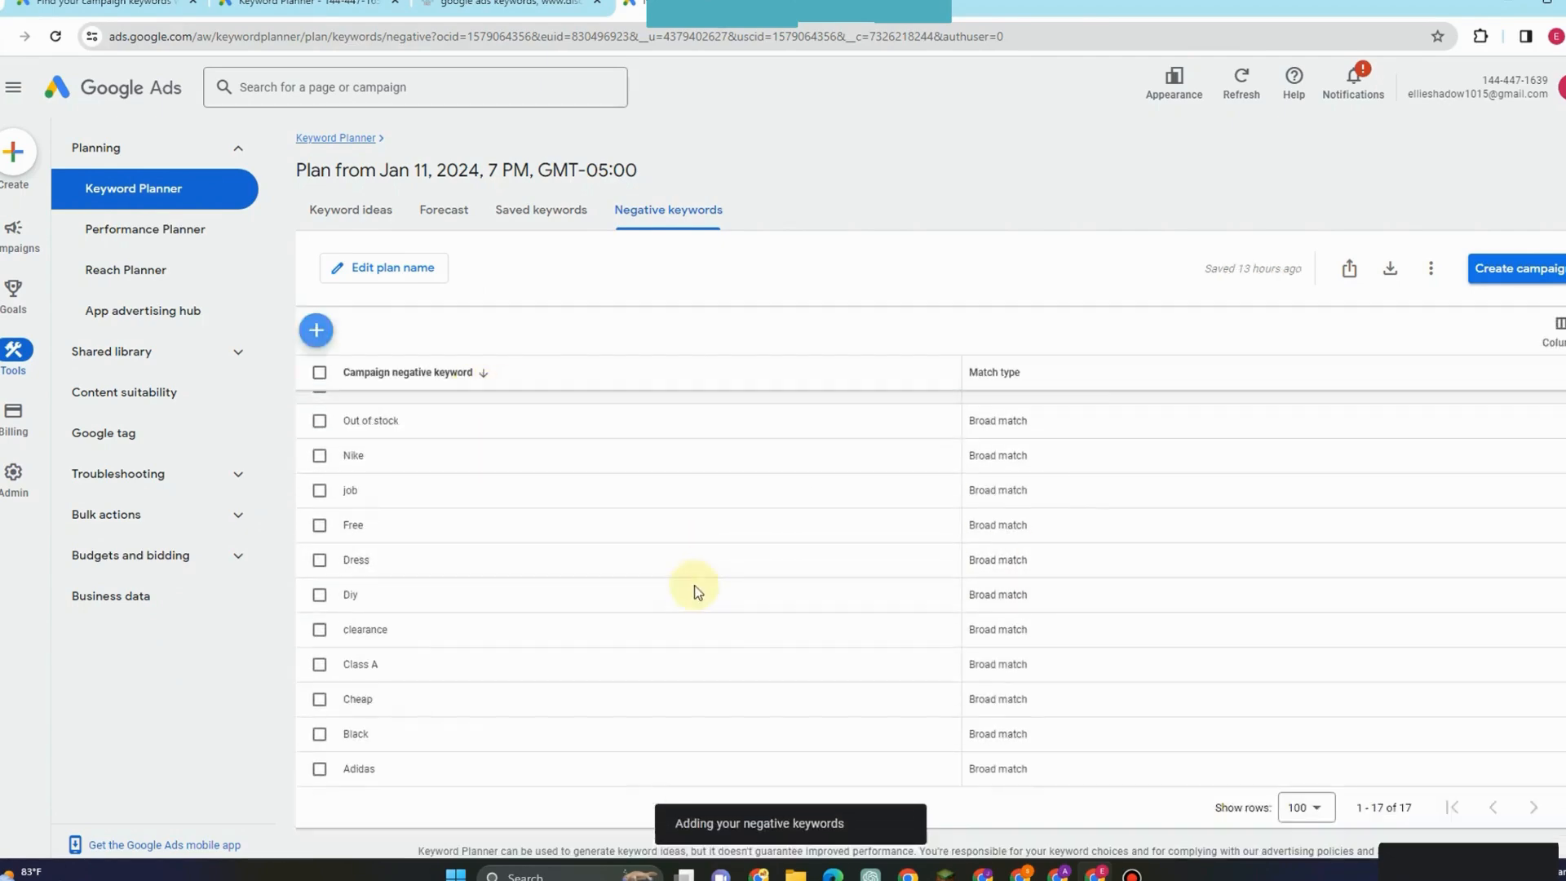
scroll(695, 586, up, 3)
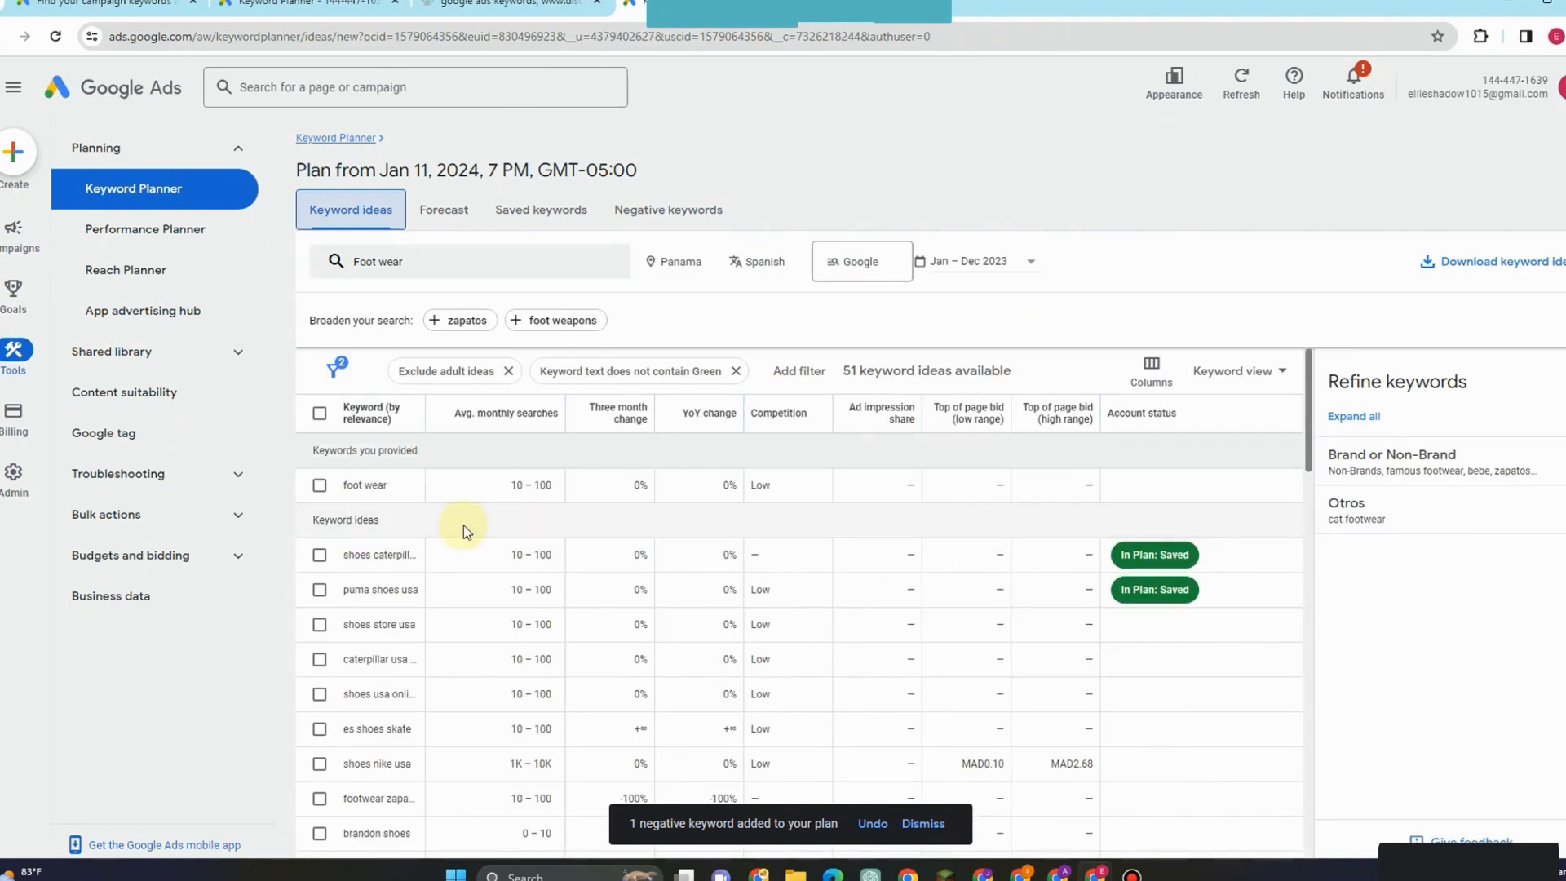
Step: Add the keyword idea "shoe style nike" to Ad group 1 of the plan as a broad match keyword
scroll(445, 585, down, 3)
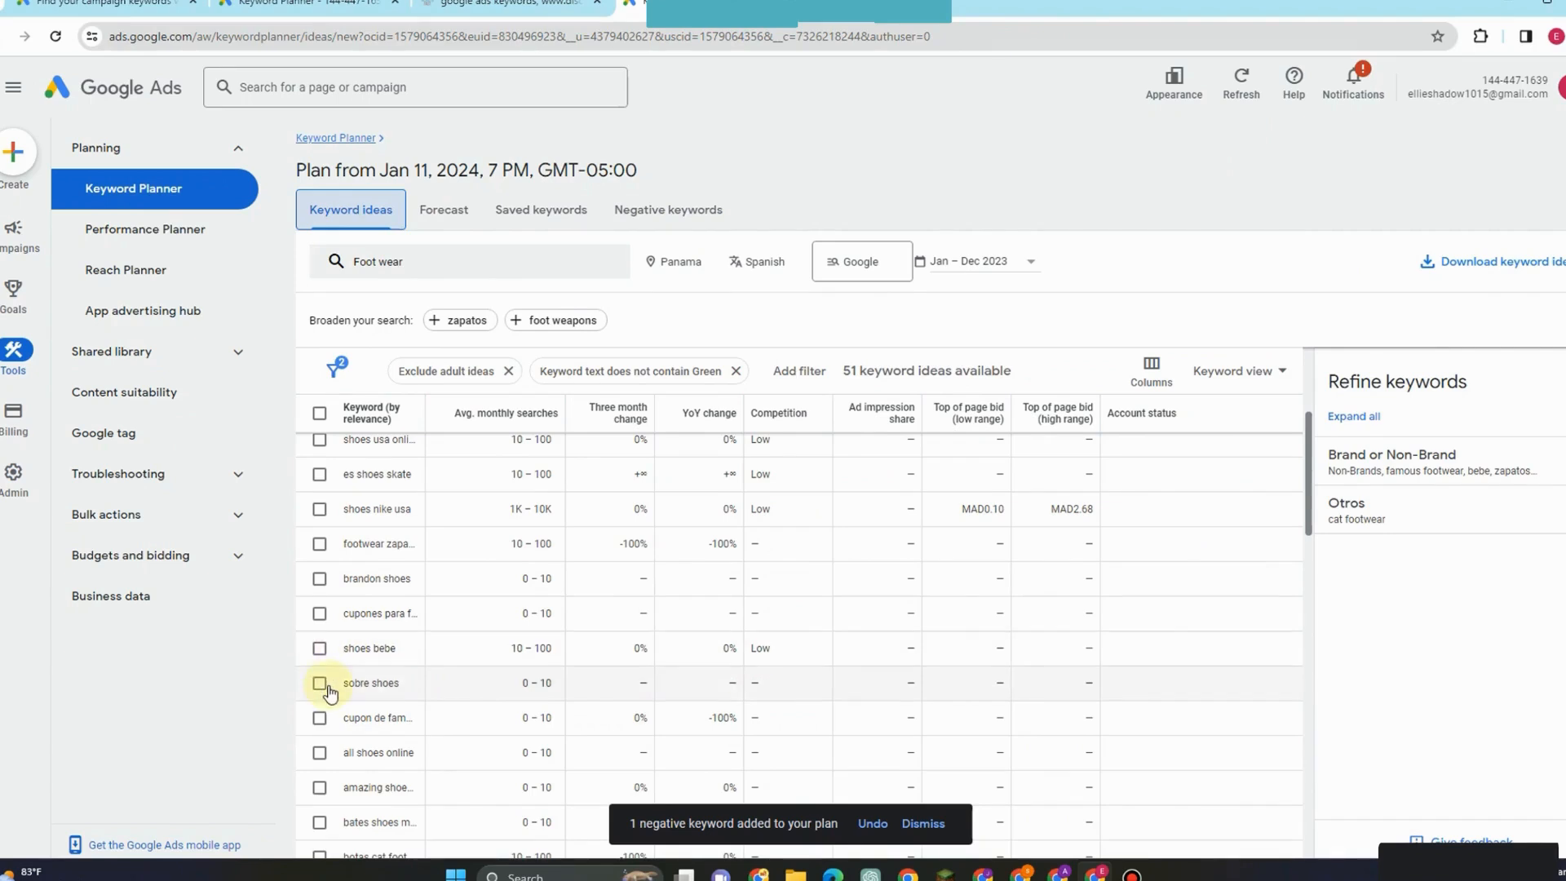
scroll(328, 692, down, 1)
scroll(325, 714, down, 8)
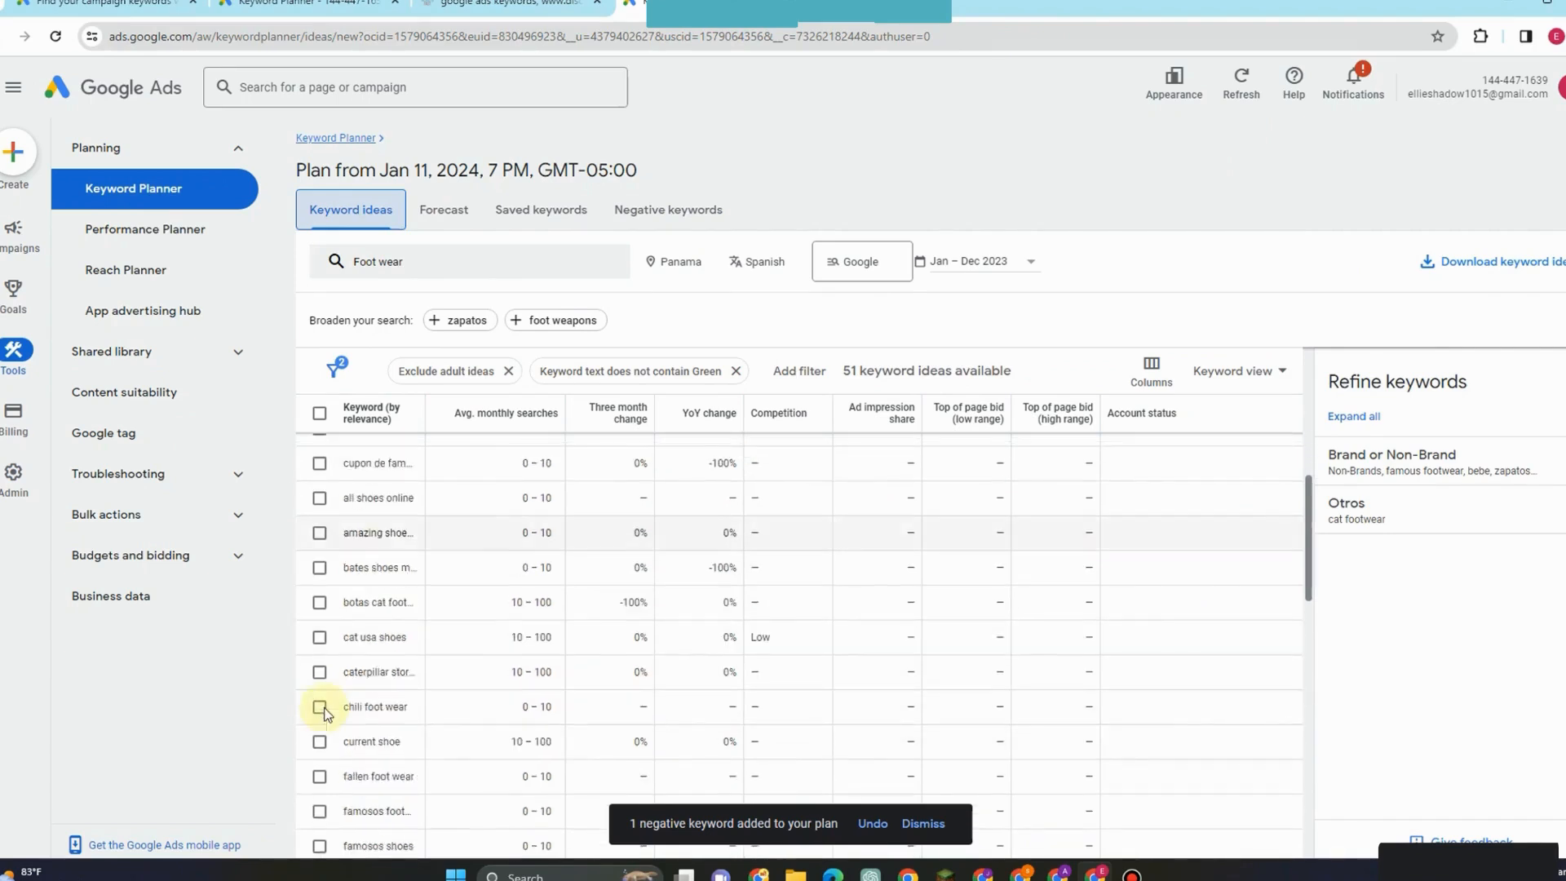
scroll(322, 710, down, 5)
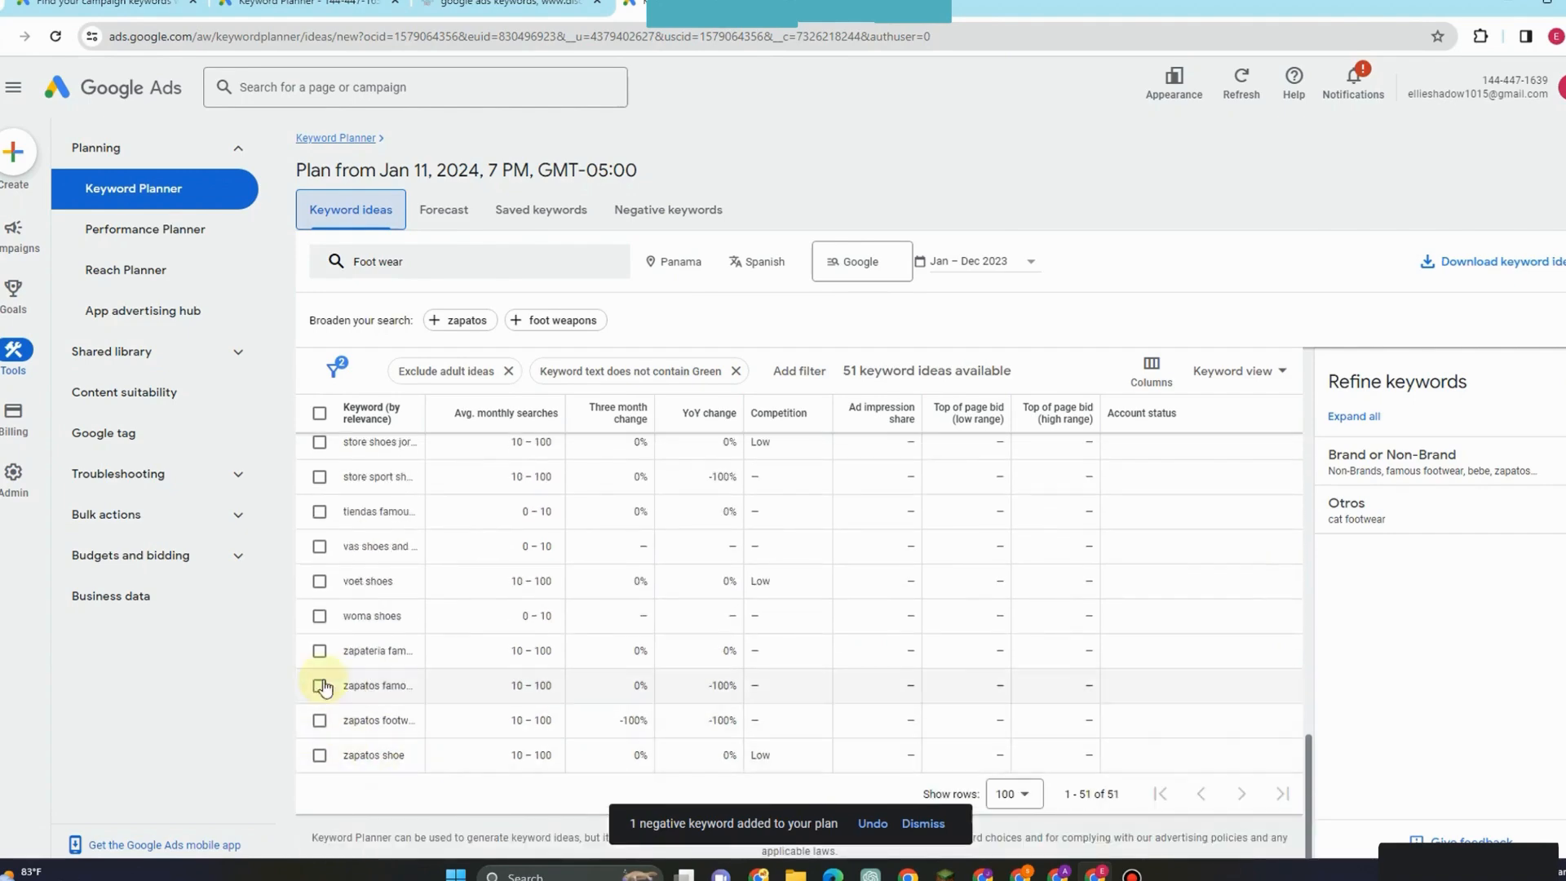
scroll(326, 693, up, 3)
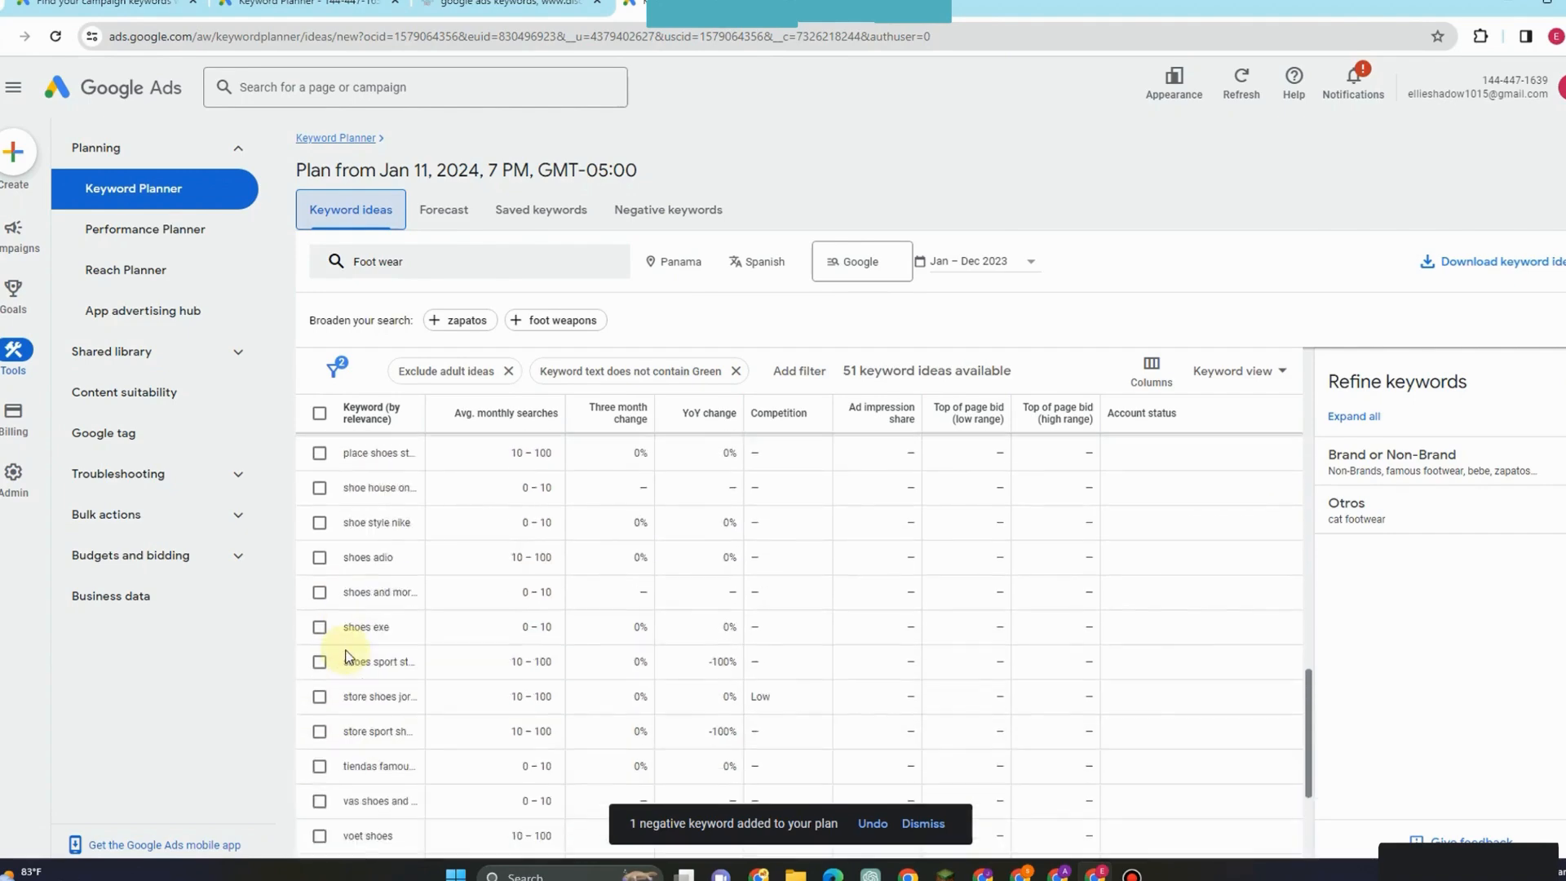
click(317, 524)
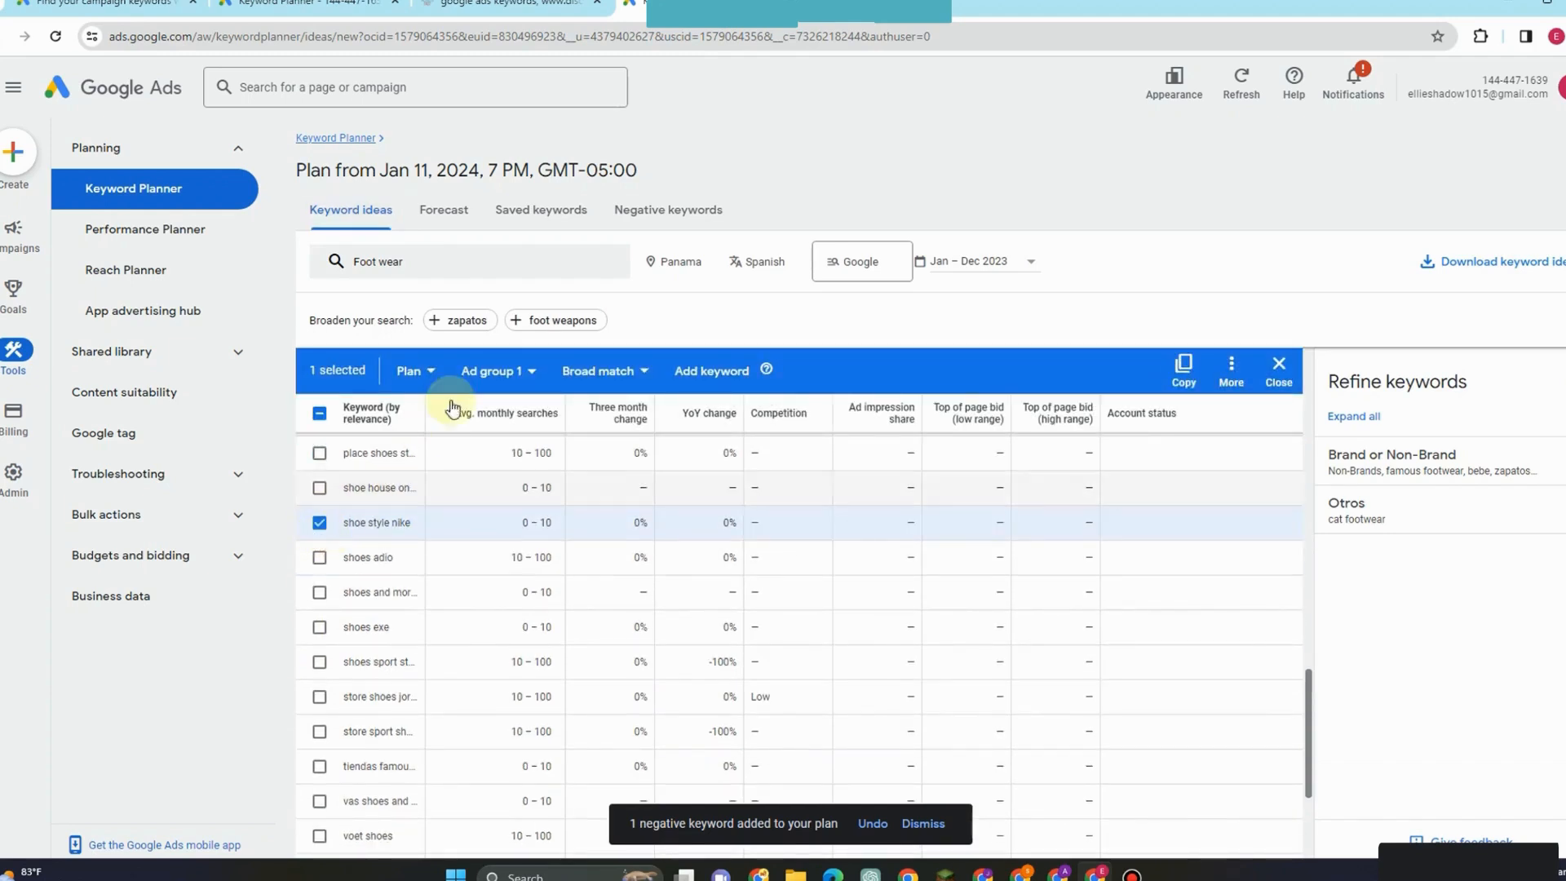
click(493, 371)
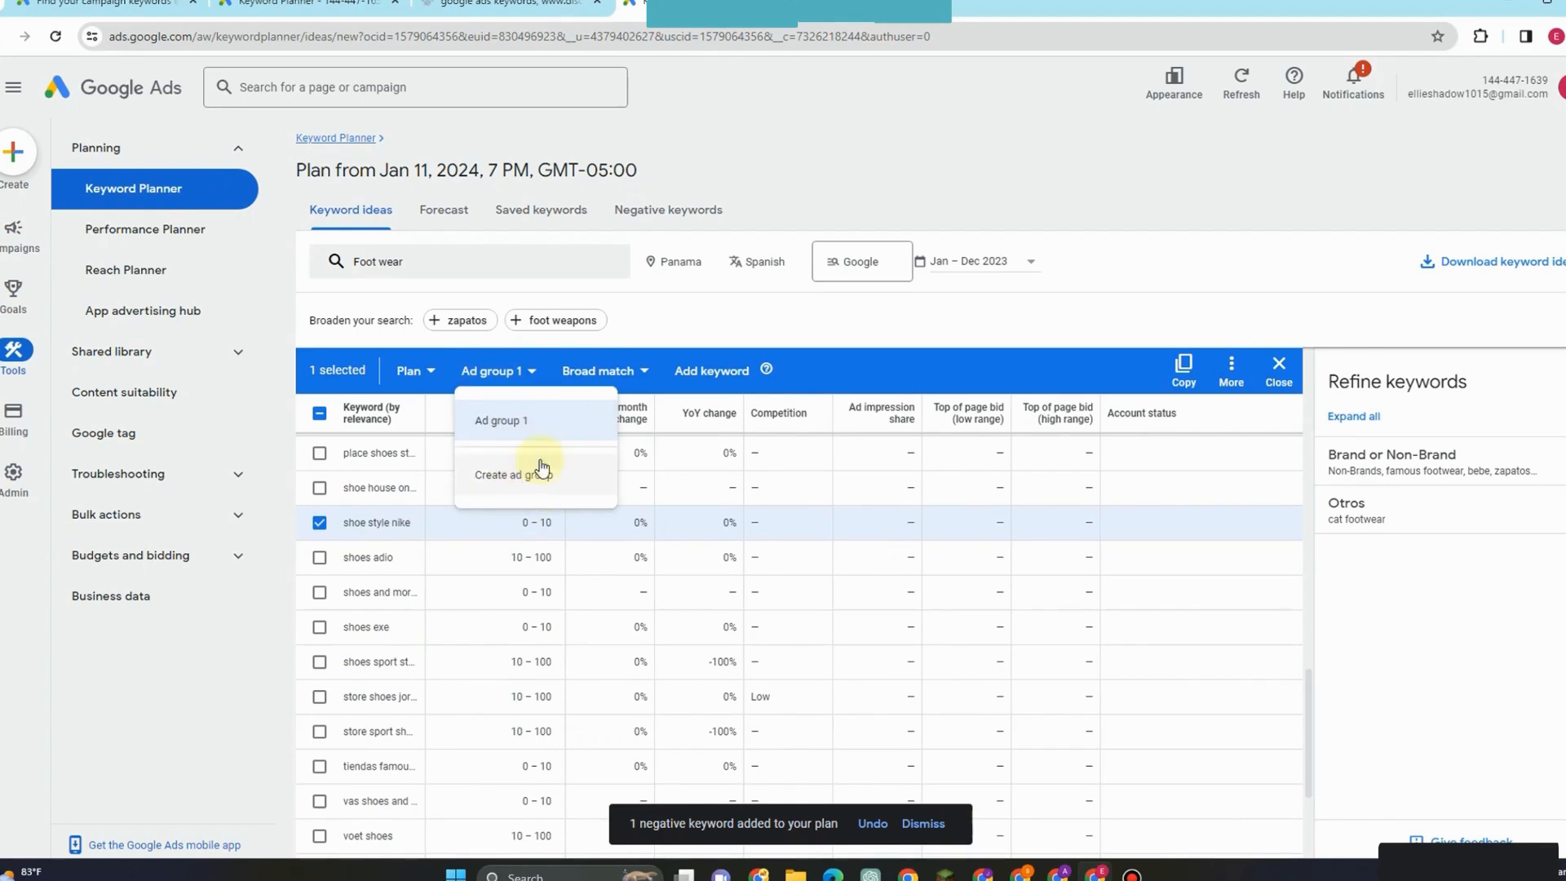
click(712, 372)
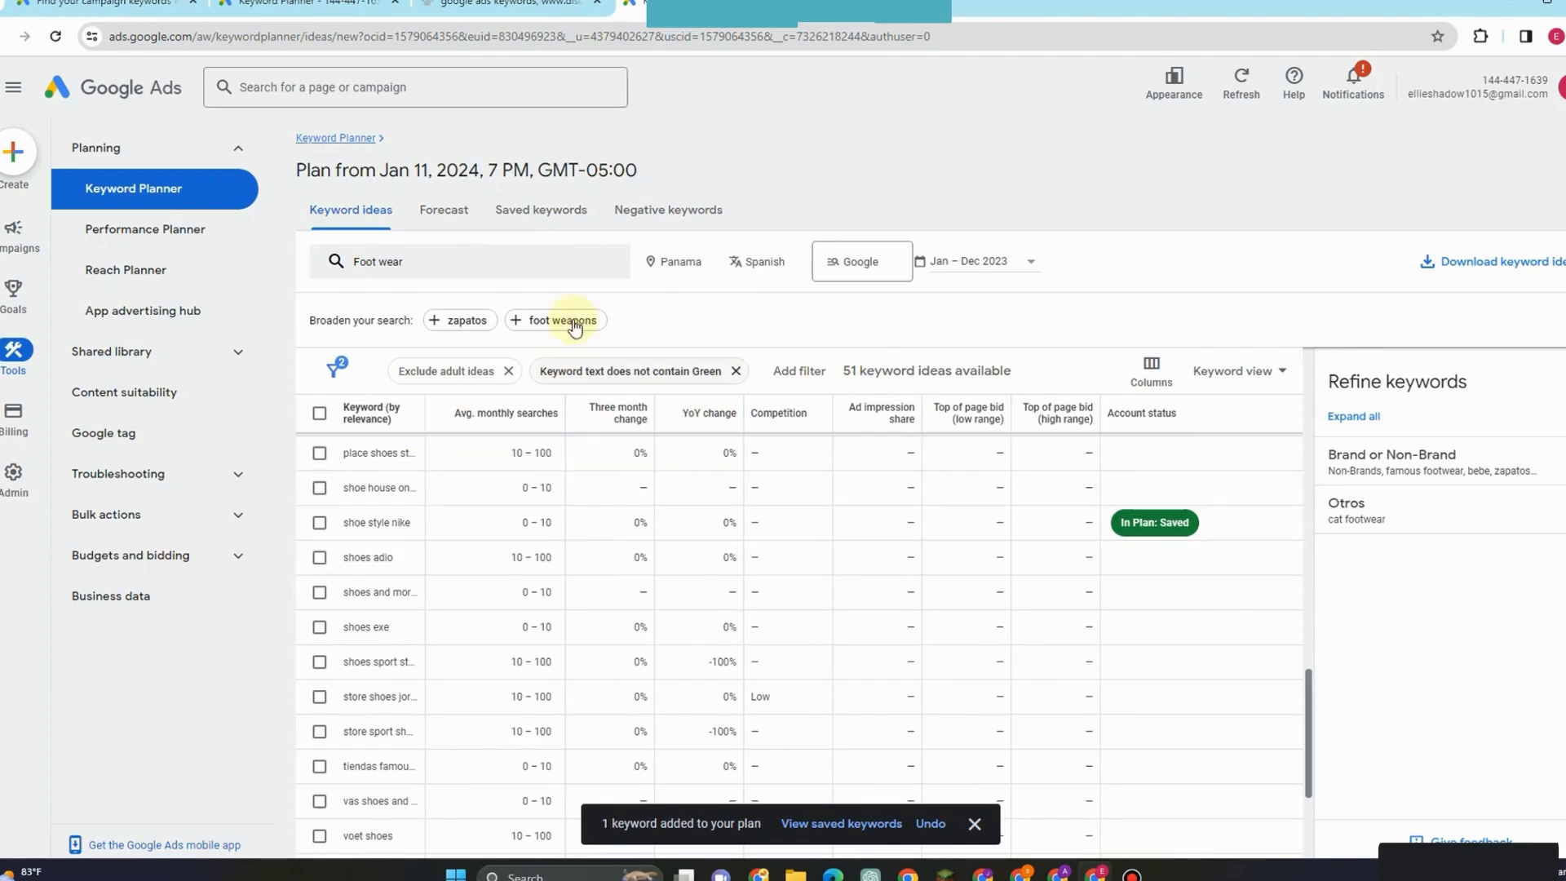
click(320, 523)
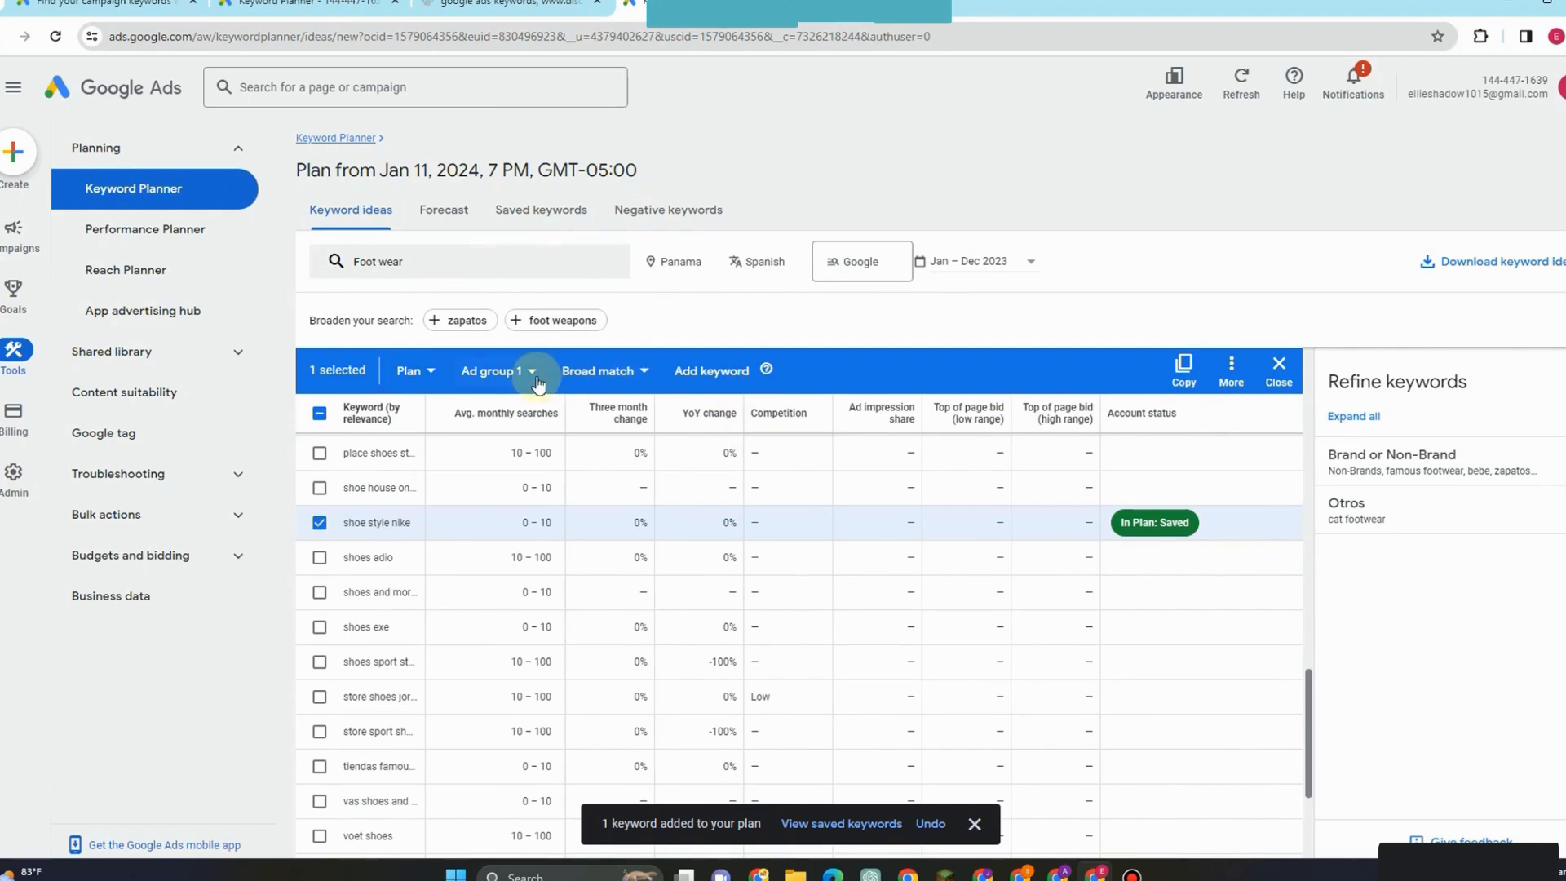
right_click(694, 533)
click(756, 82)
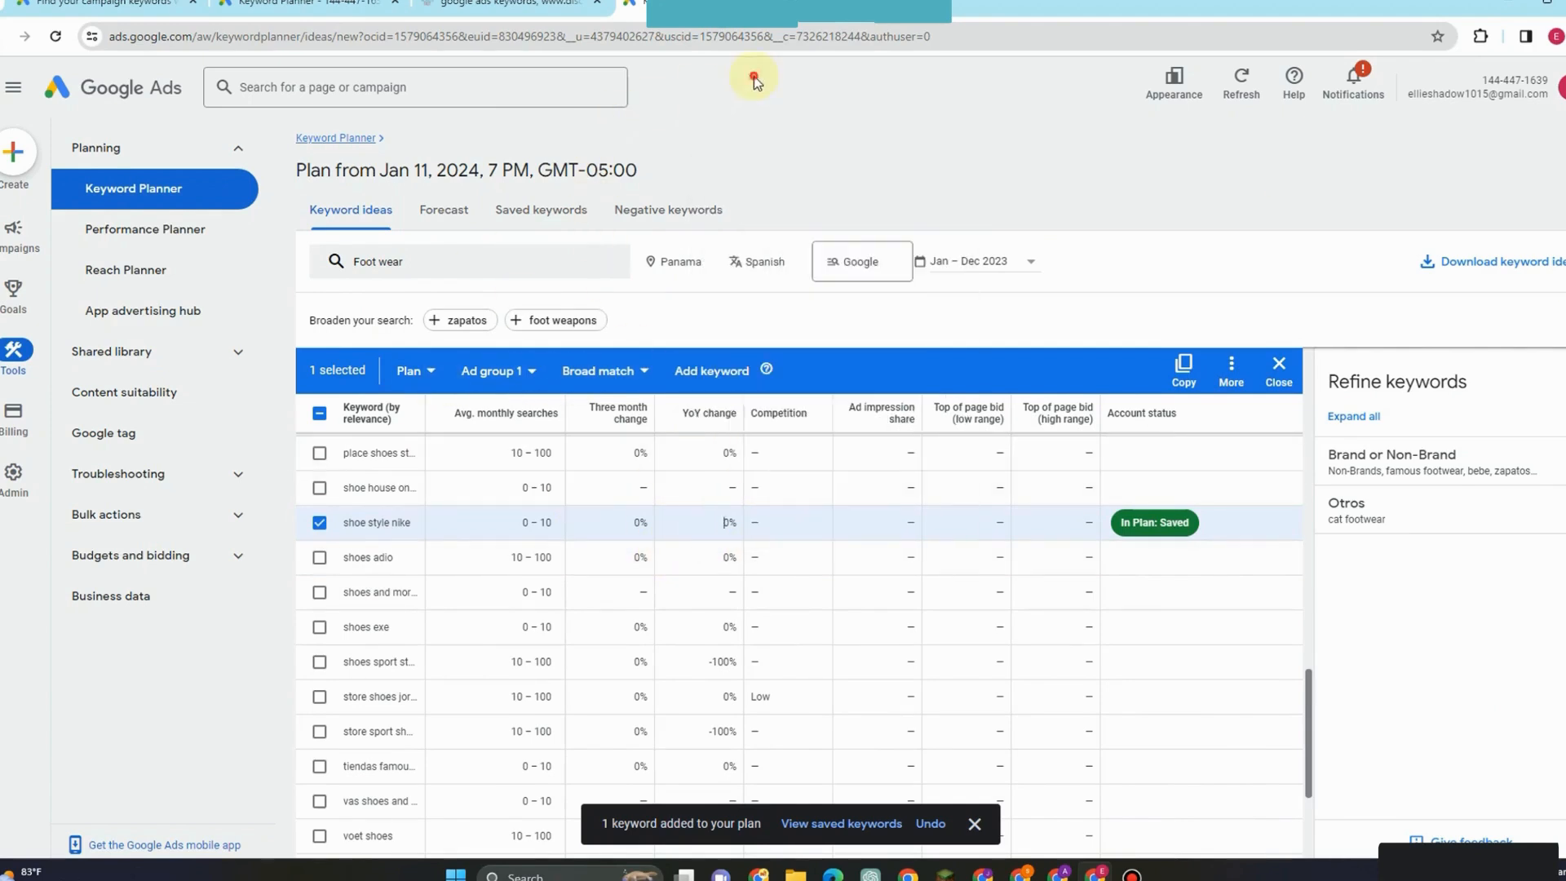
click(682, 214)
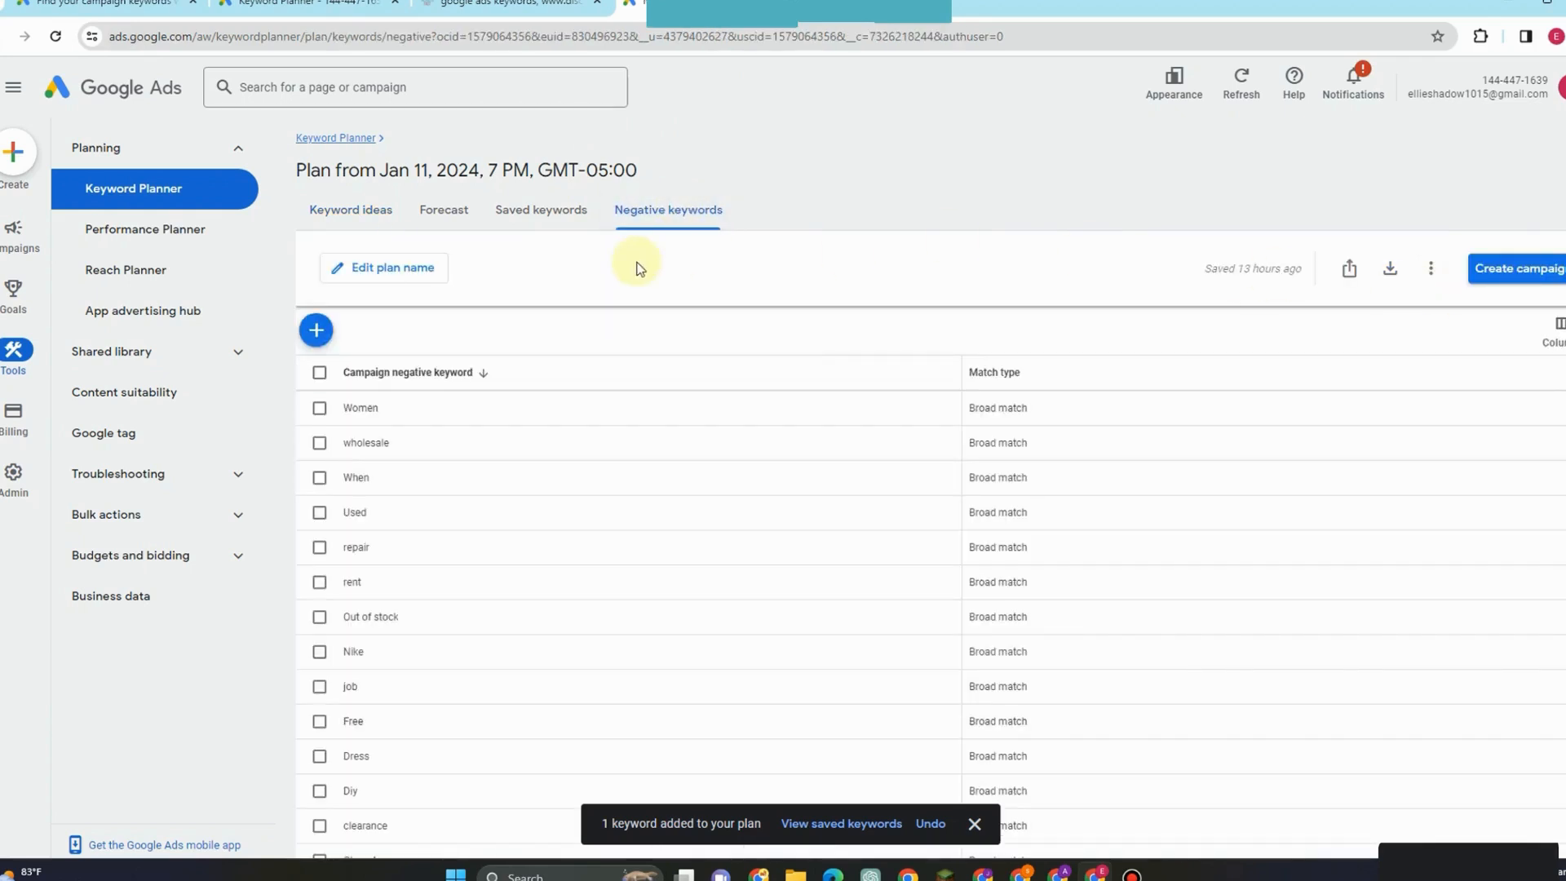
click(358, 210)
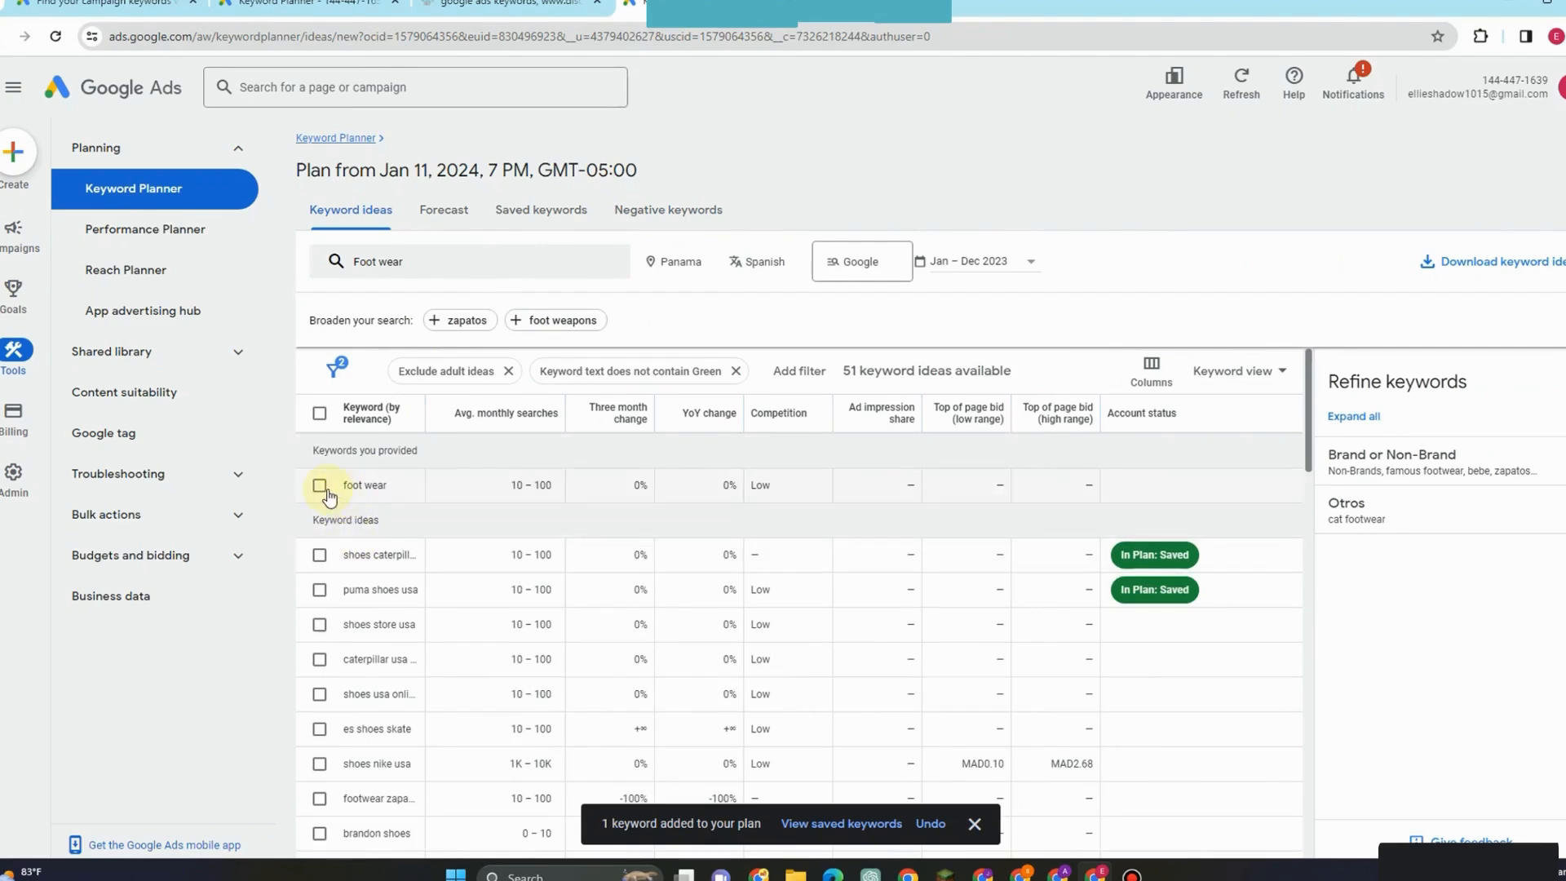
click(320, 694)
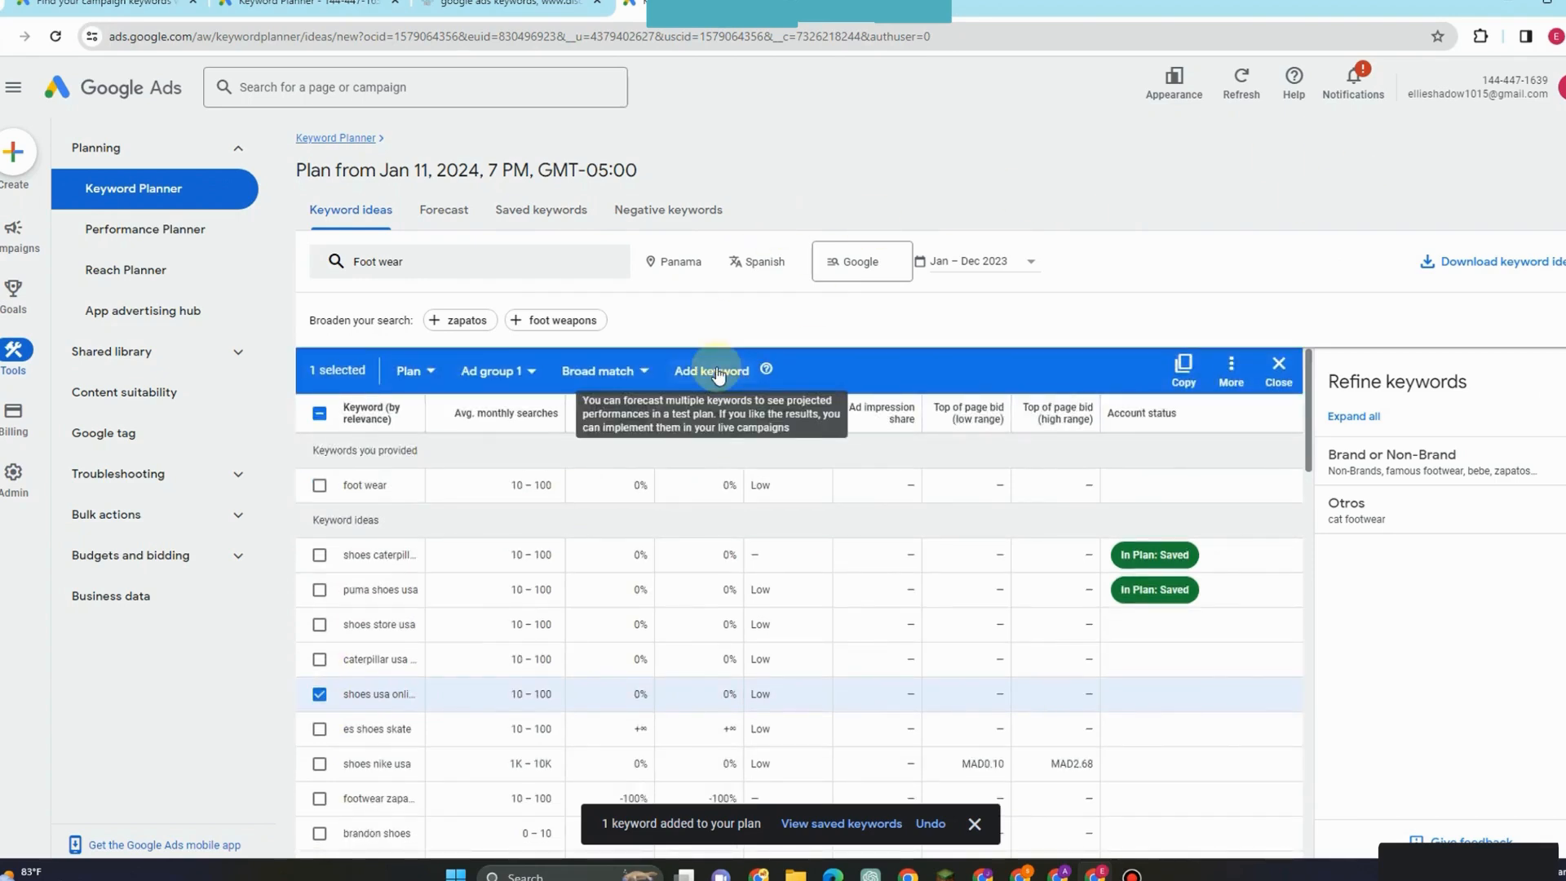
click(523, 375)
click(644, 374)
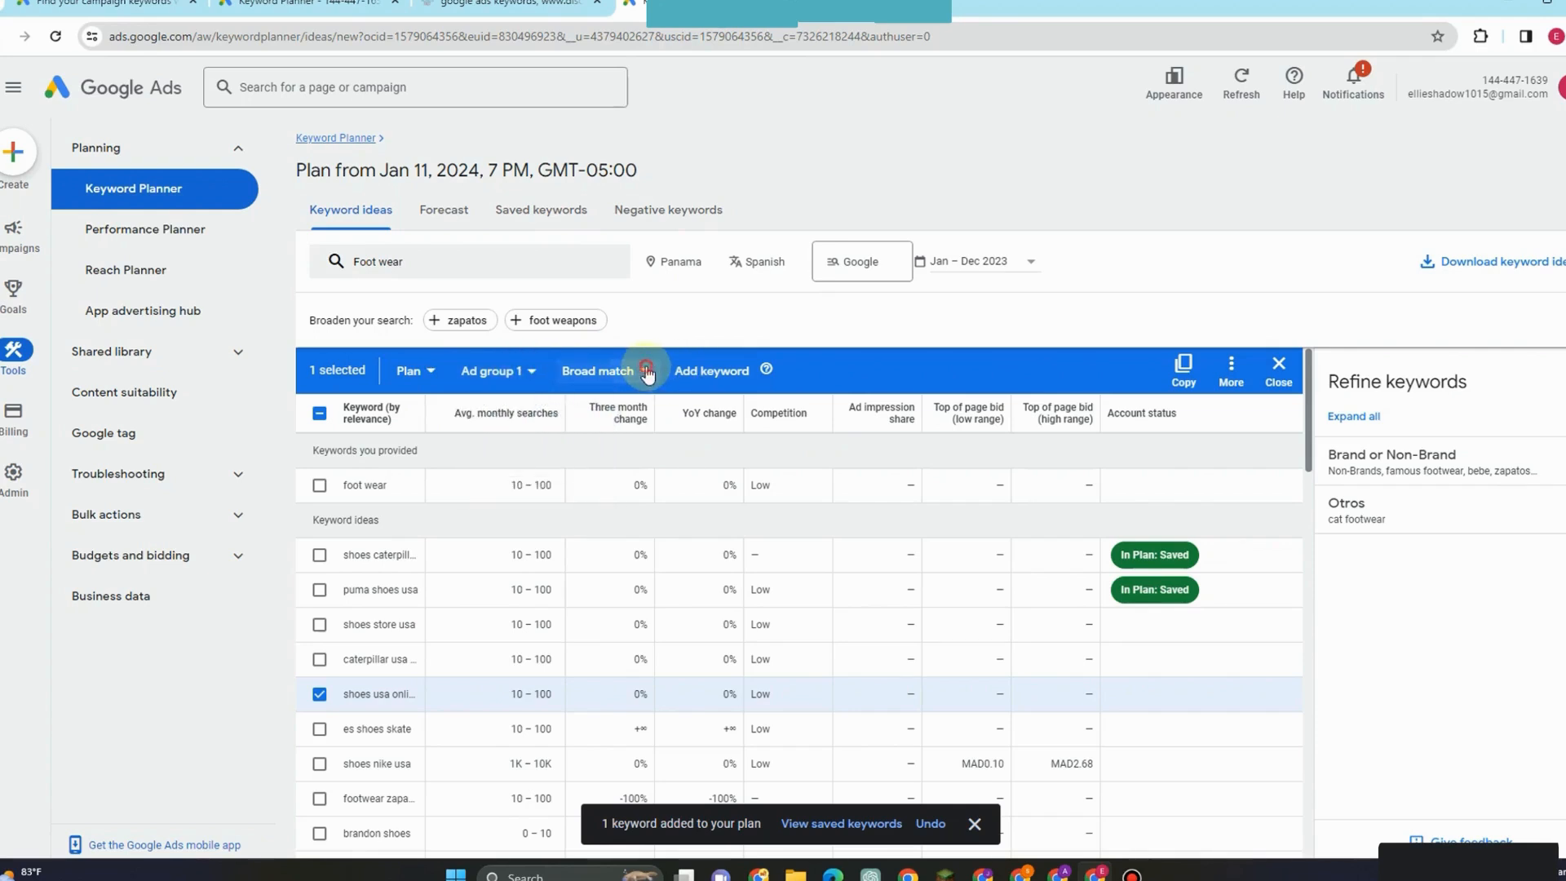
click(647, 374)
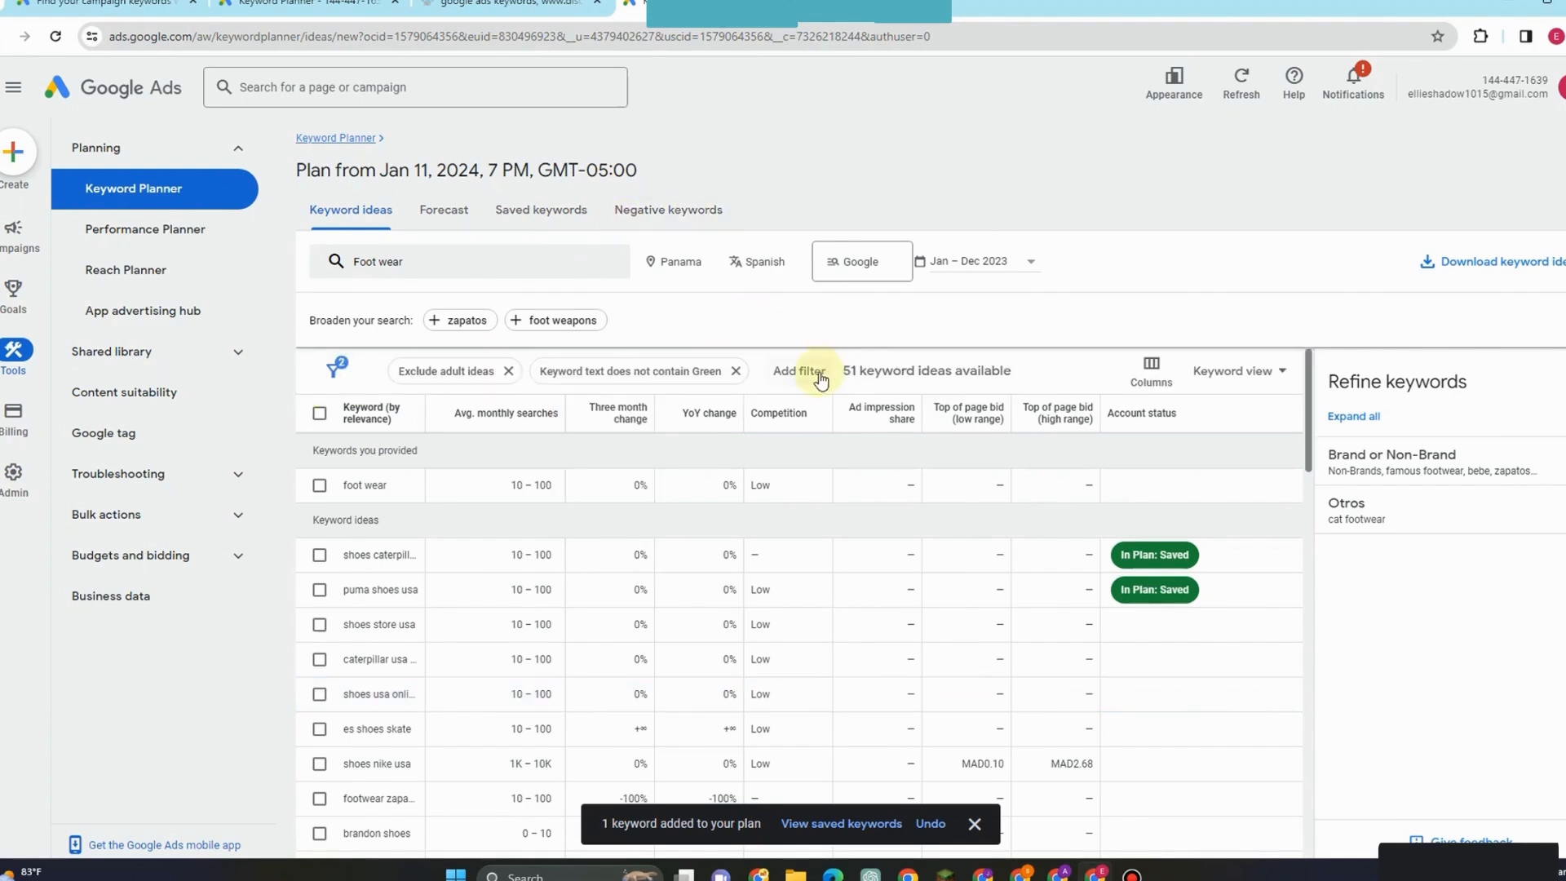
Step: Search the available keyword idea filters for "AS" and "Big"
click(818, 374)
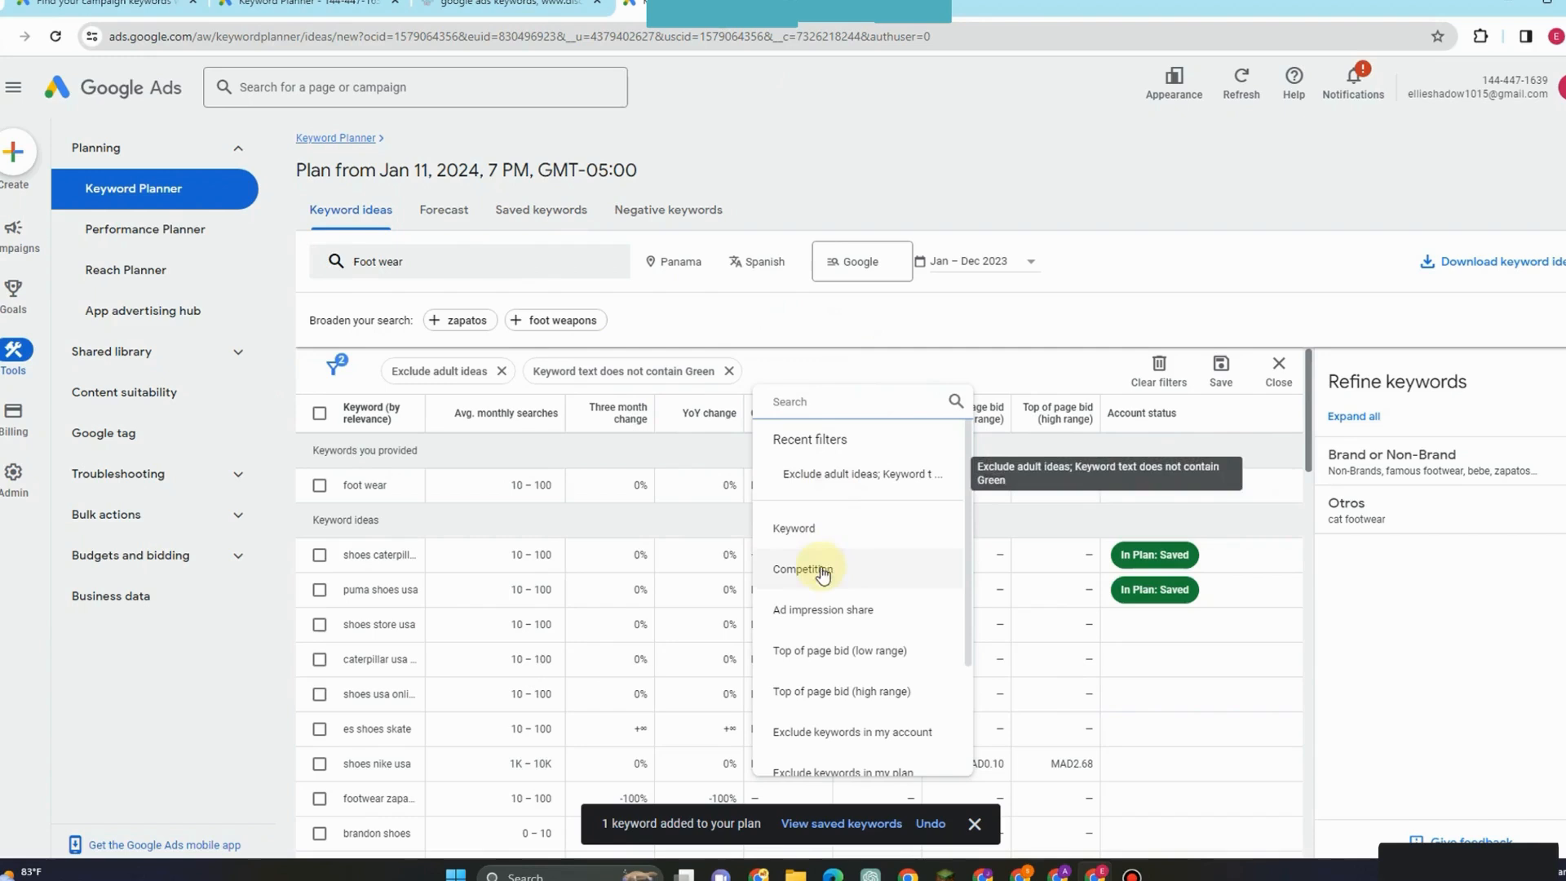
scroll(830, 688, down, 1)
scroll(830, 688, down, 1)
scroll(831, 677, up, 3)
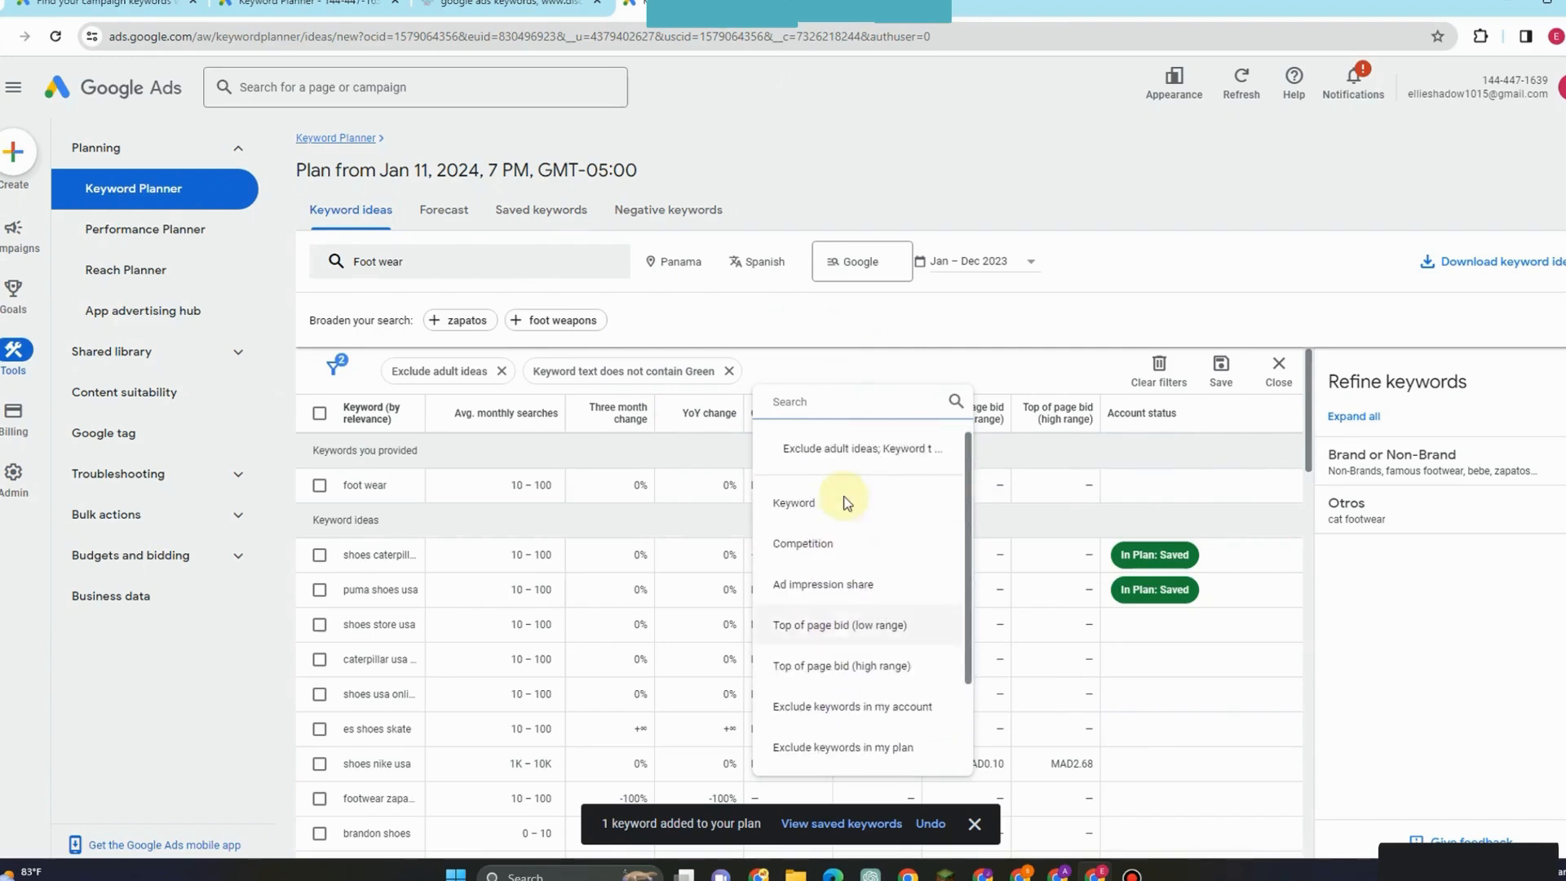
click(825, 478)
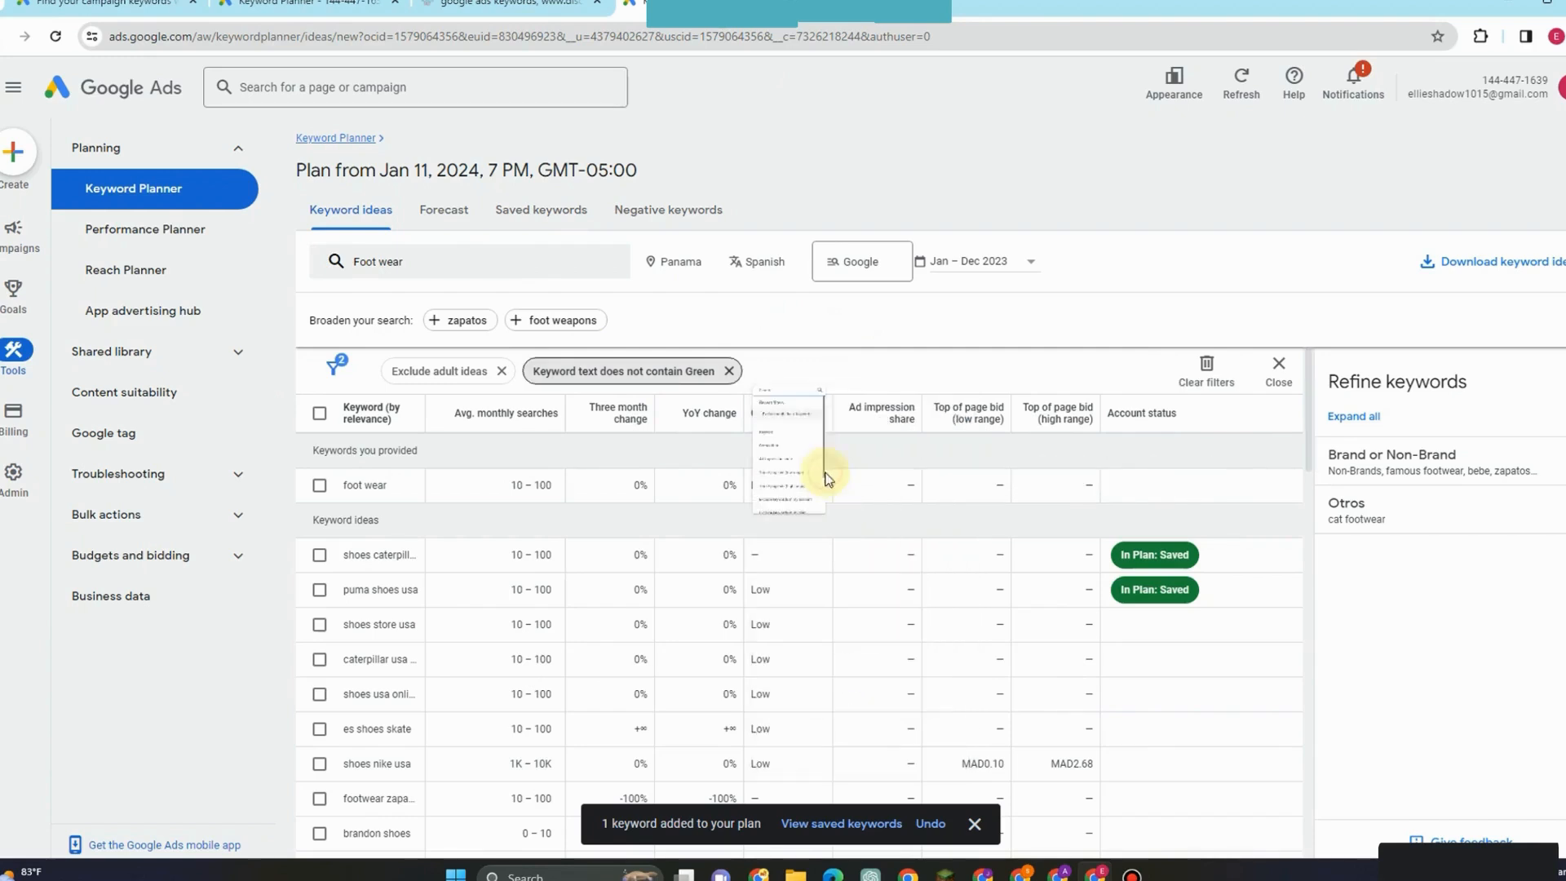
click(781, 367)
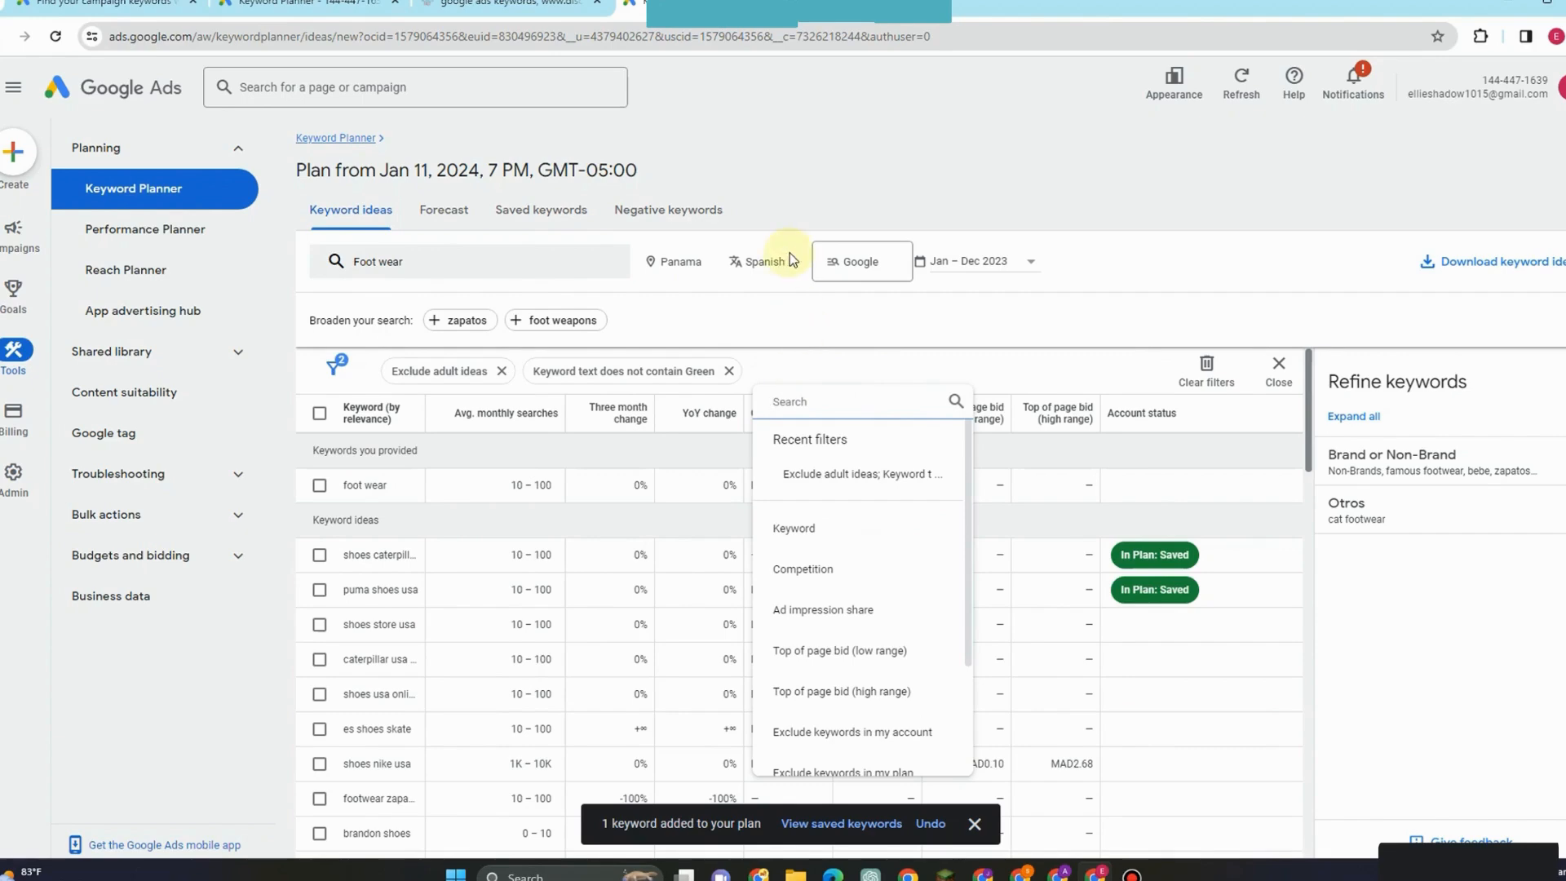
text(AS)
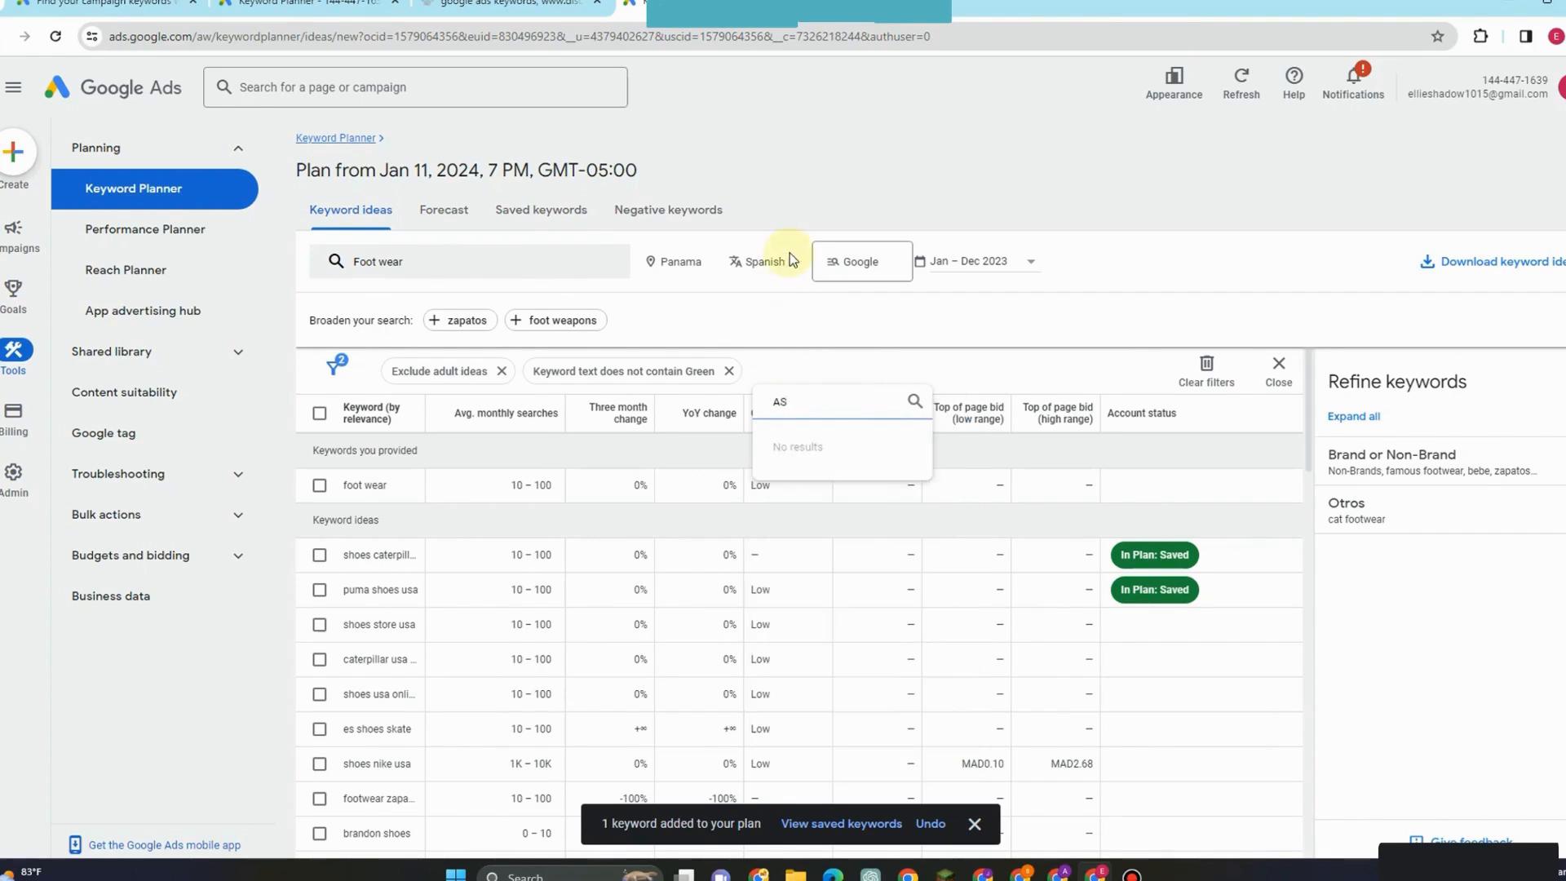
key(BackSpace)
key(BackSpace)
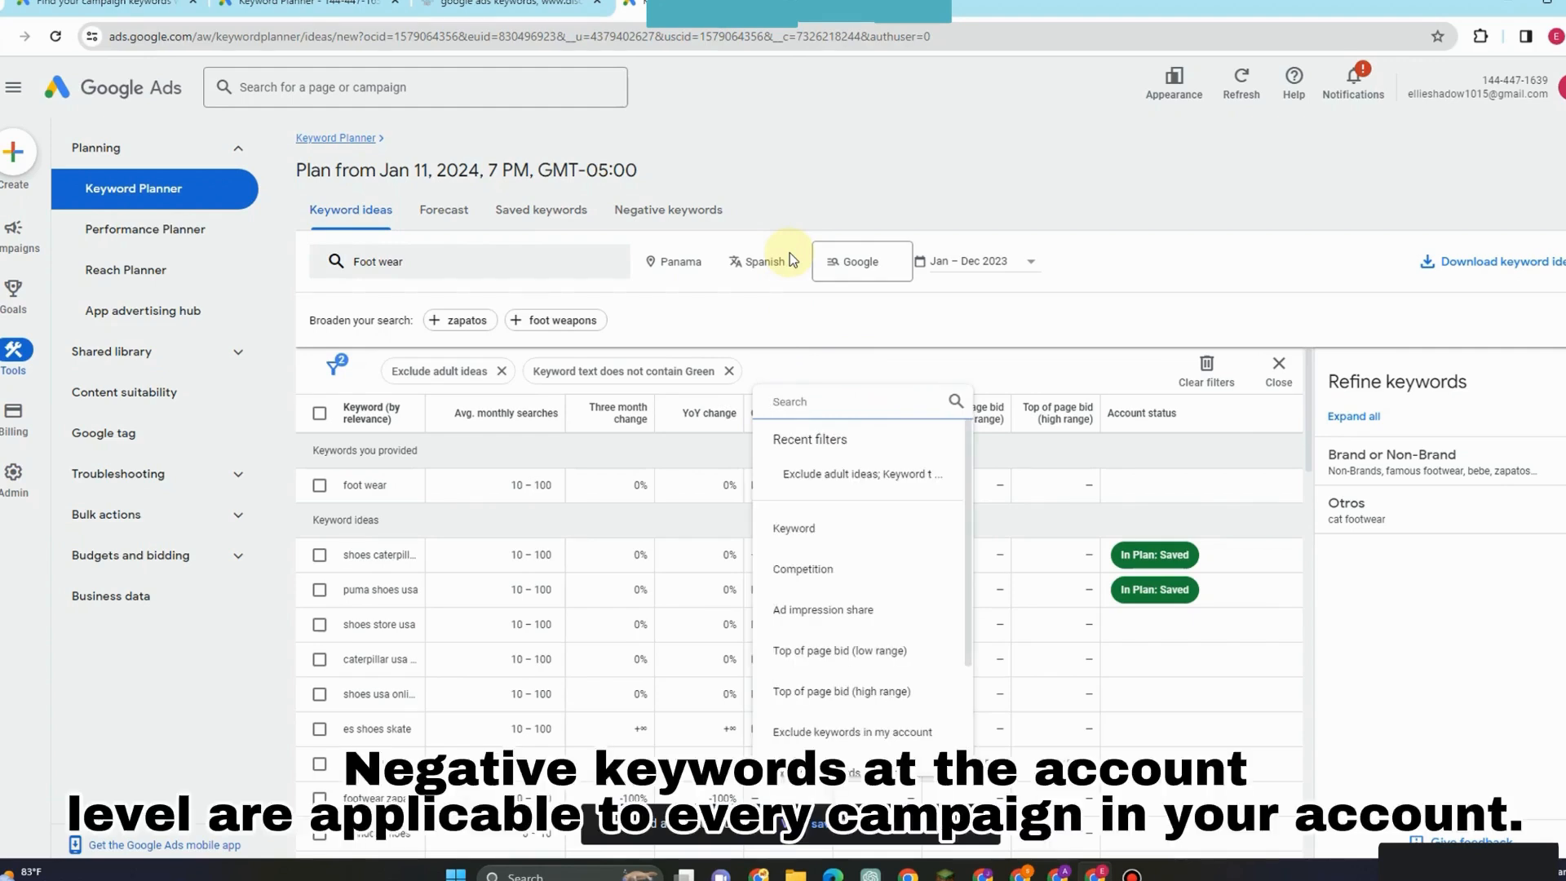
text(Big)
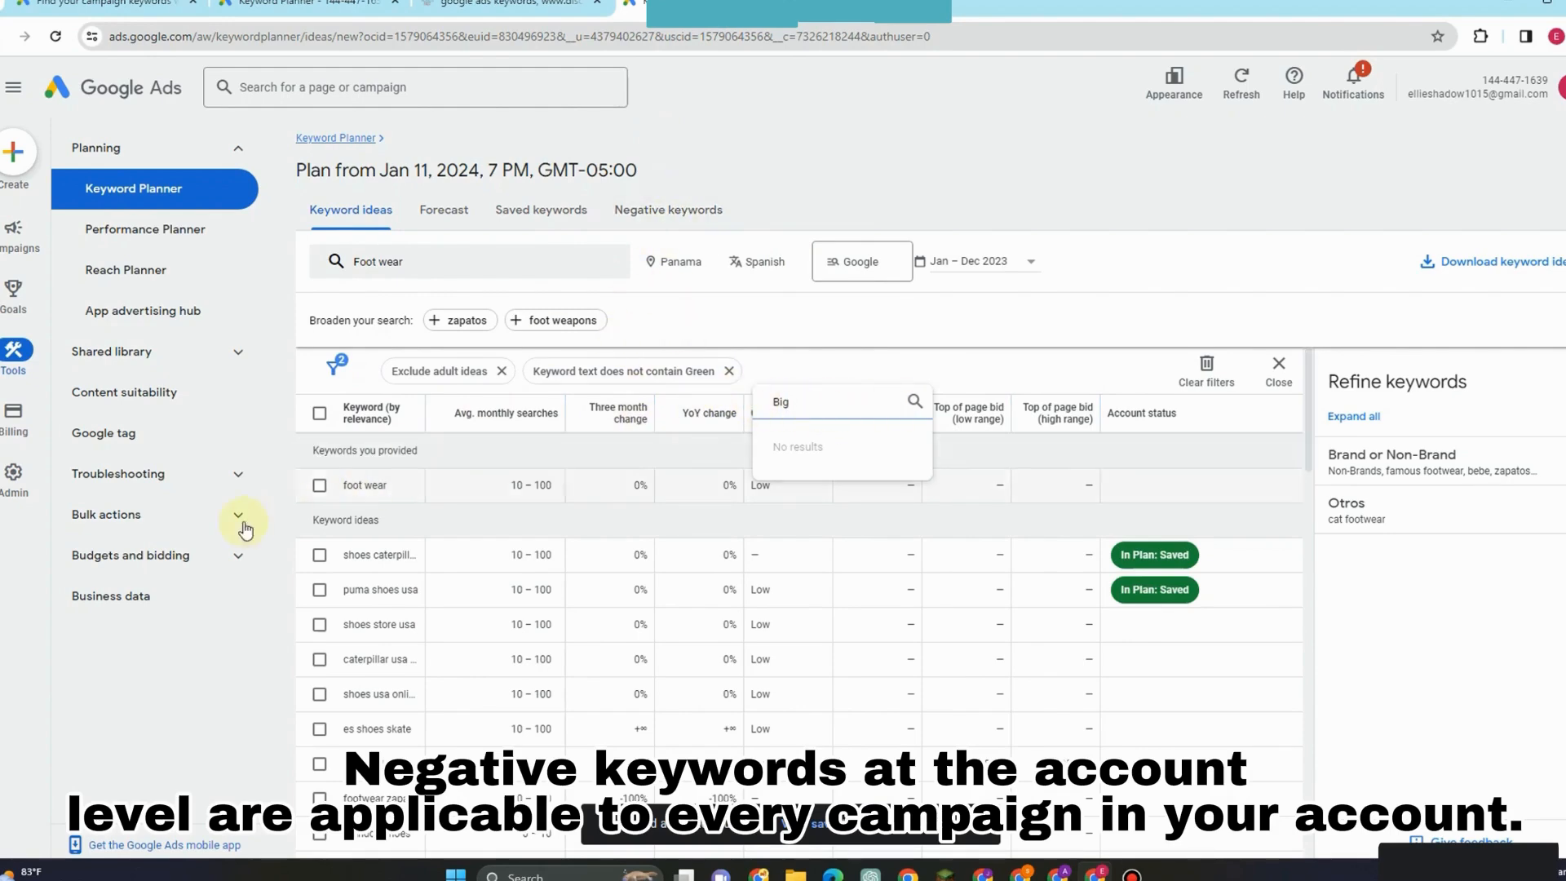
scroll(367, 716, down, 2)
click(318, 691)
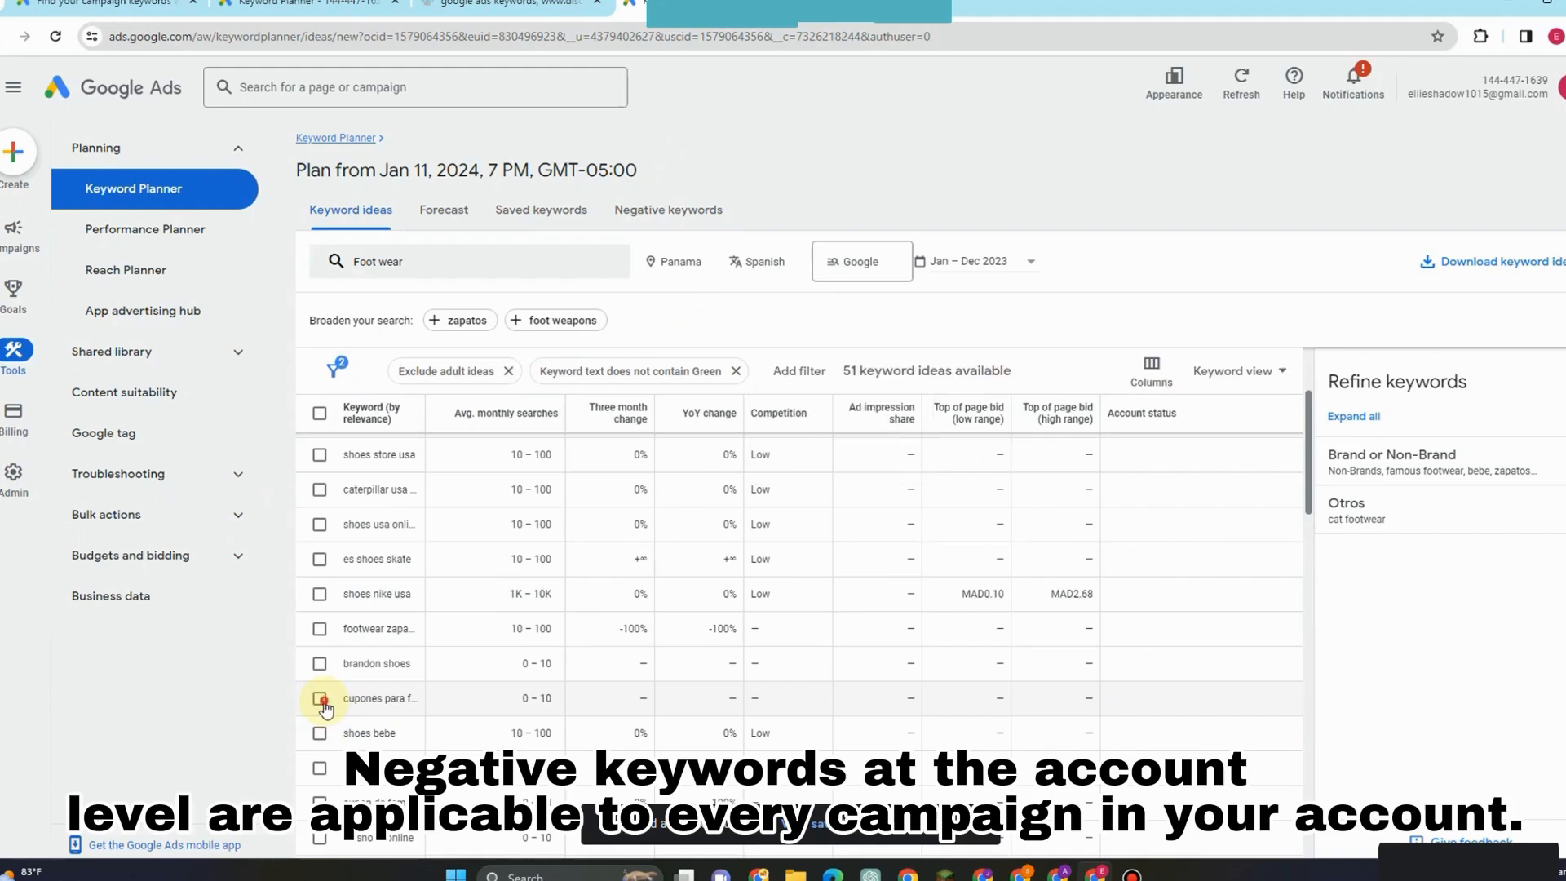
click(319, 692)
click(319, 663)
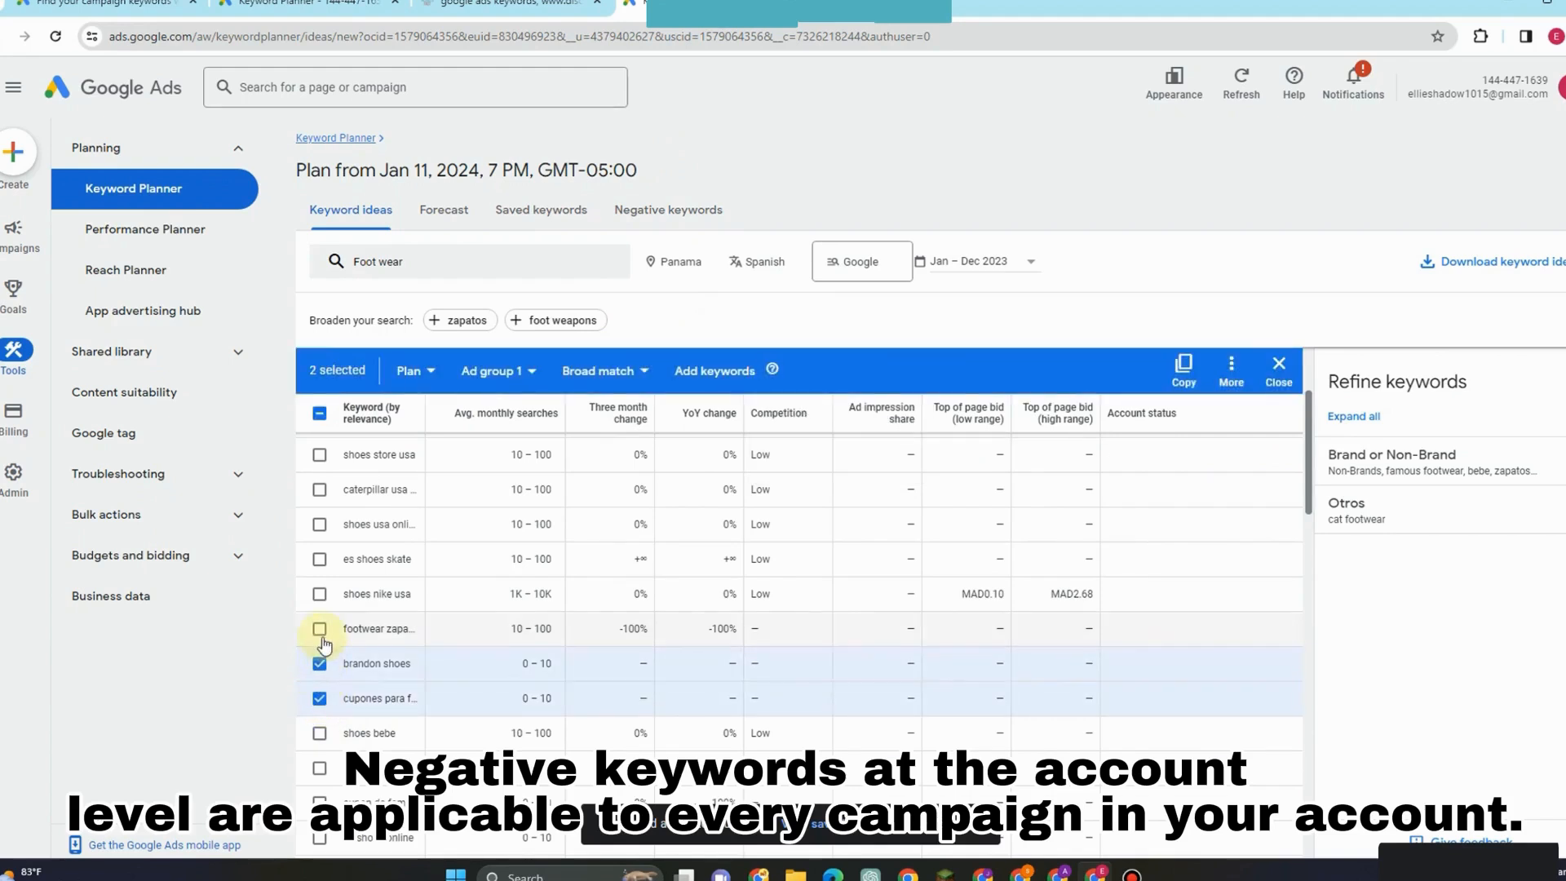
click(319, 628)
click(319, 594)
click(319, 560)
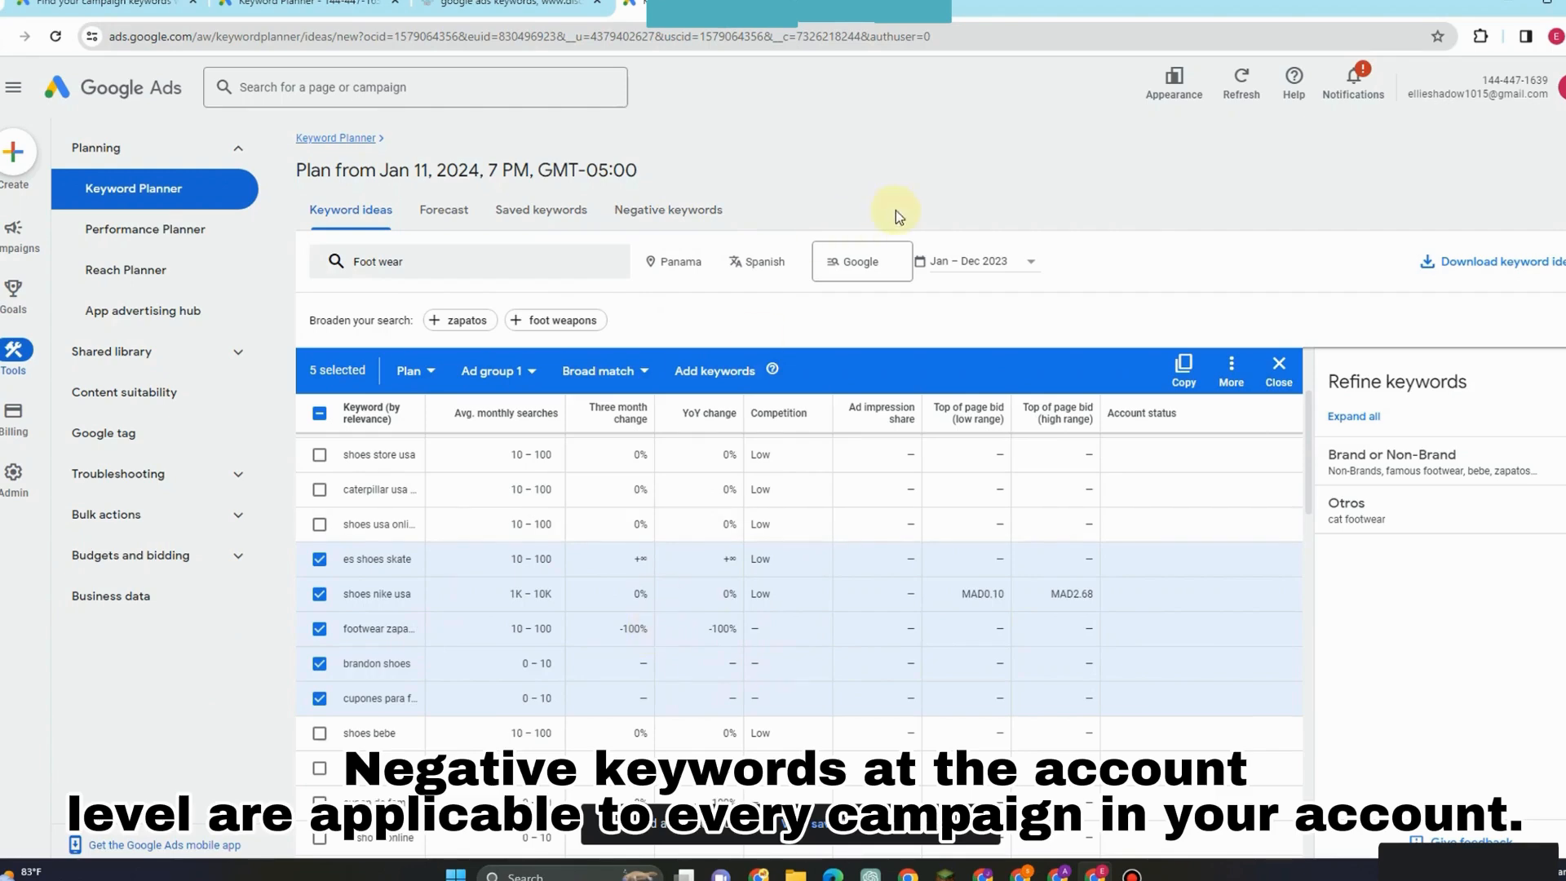
click(319, 561)
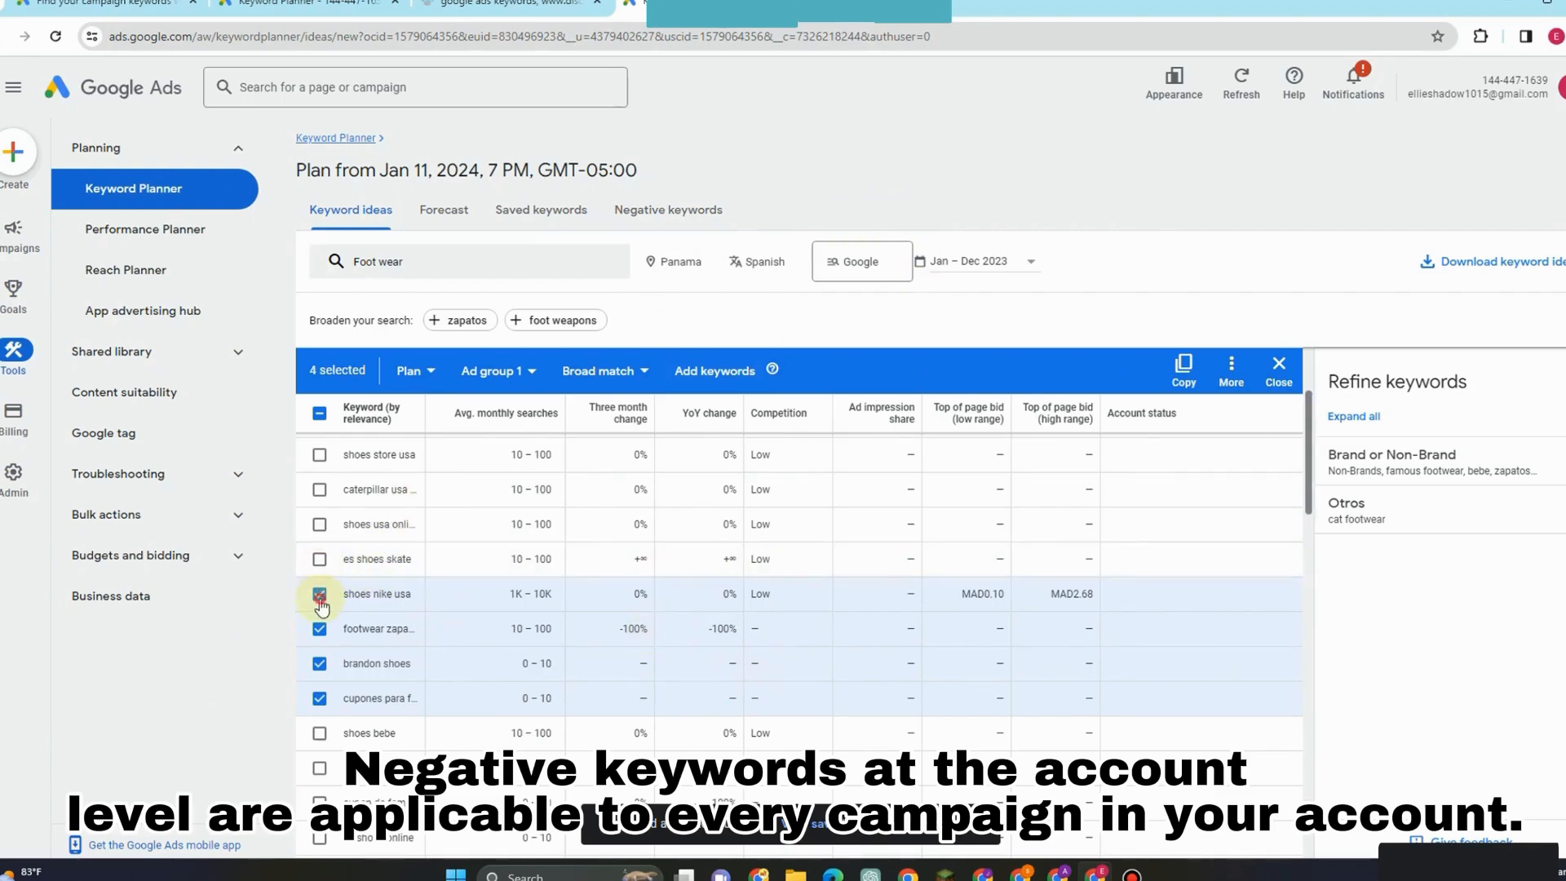
click(319, 594)
click(319, 629)
click(319, 663)
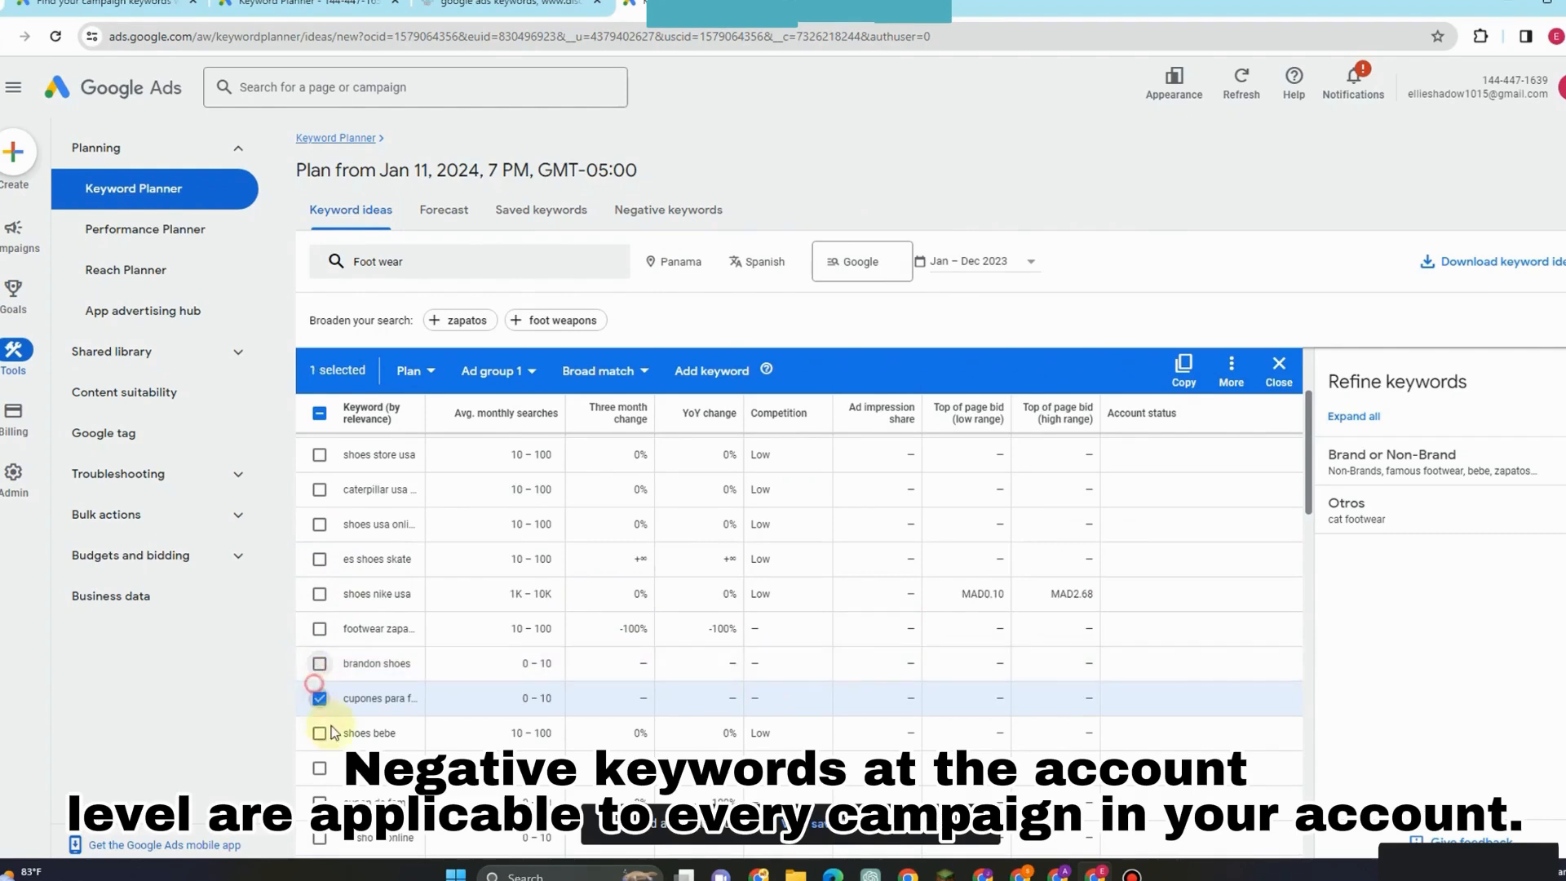
click(319, 698)
click(668, 209)
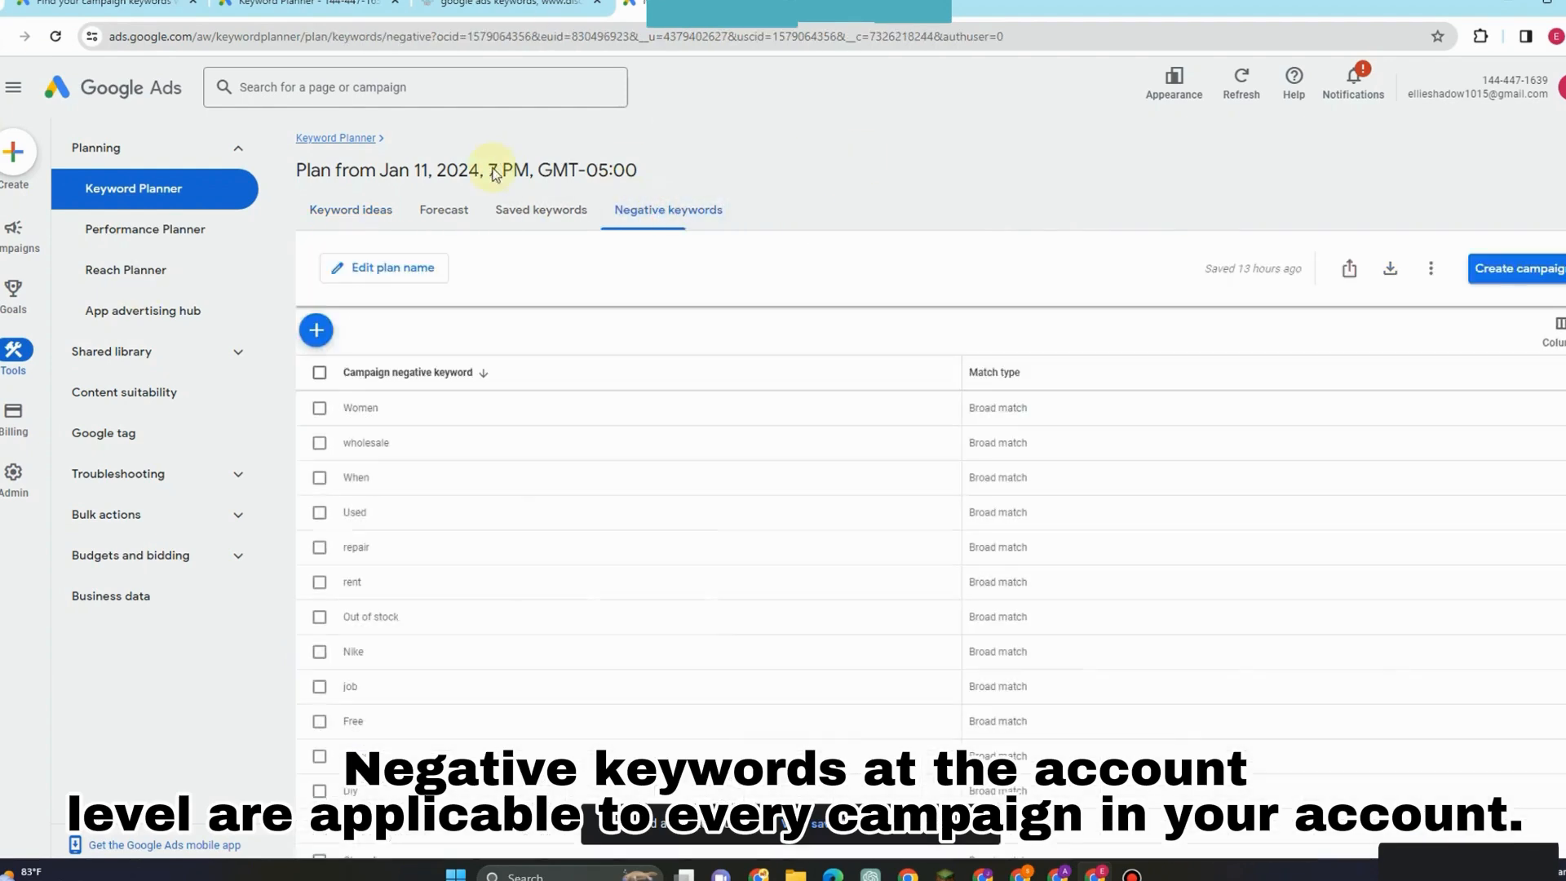
click(314, 332)
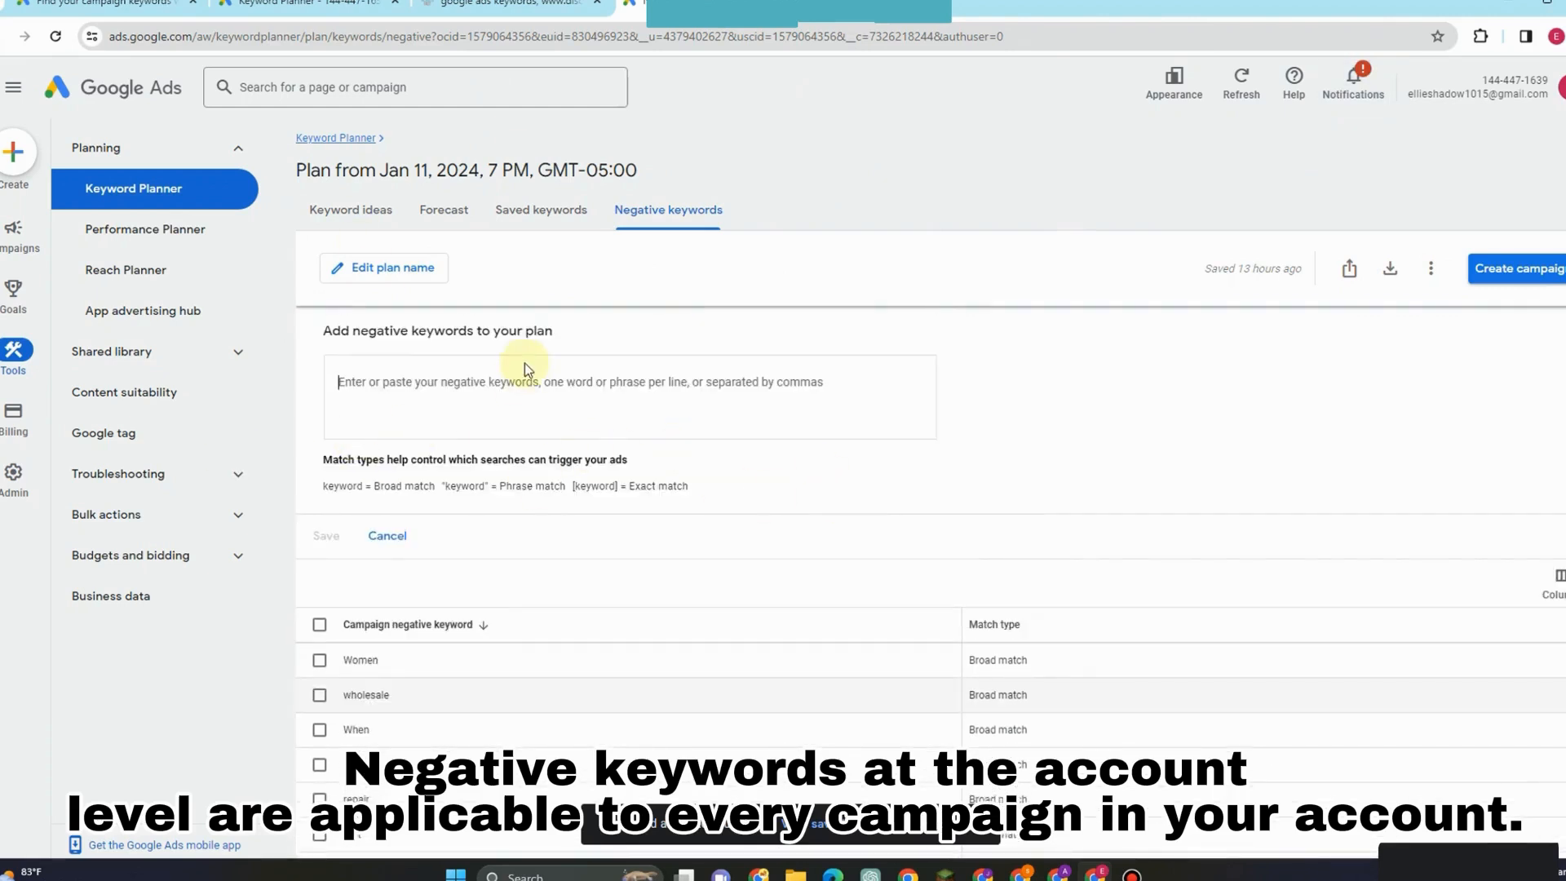
click(381, 214)
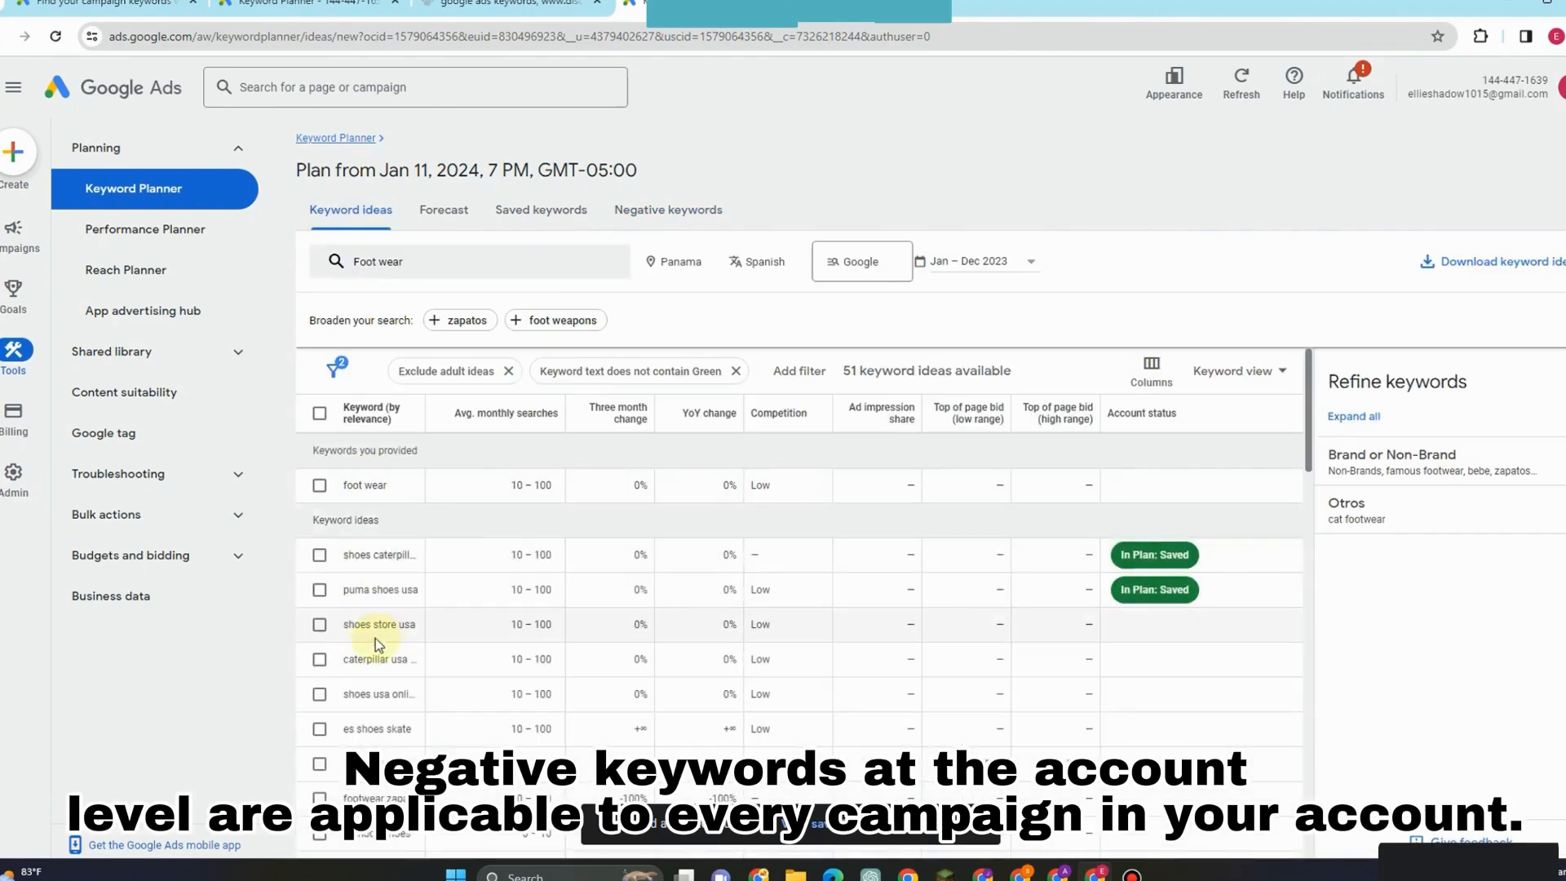
Step: Copy the keyword idea "shoes caterpillar" and save it as a broad match negative keyword in the plan
click(321, 555)
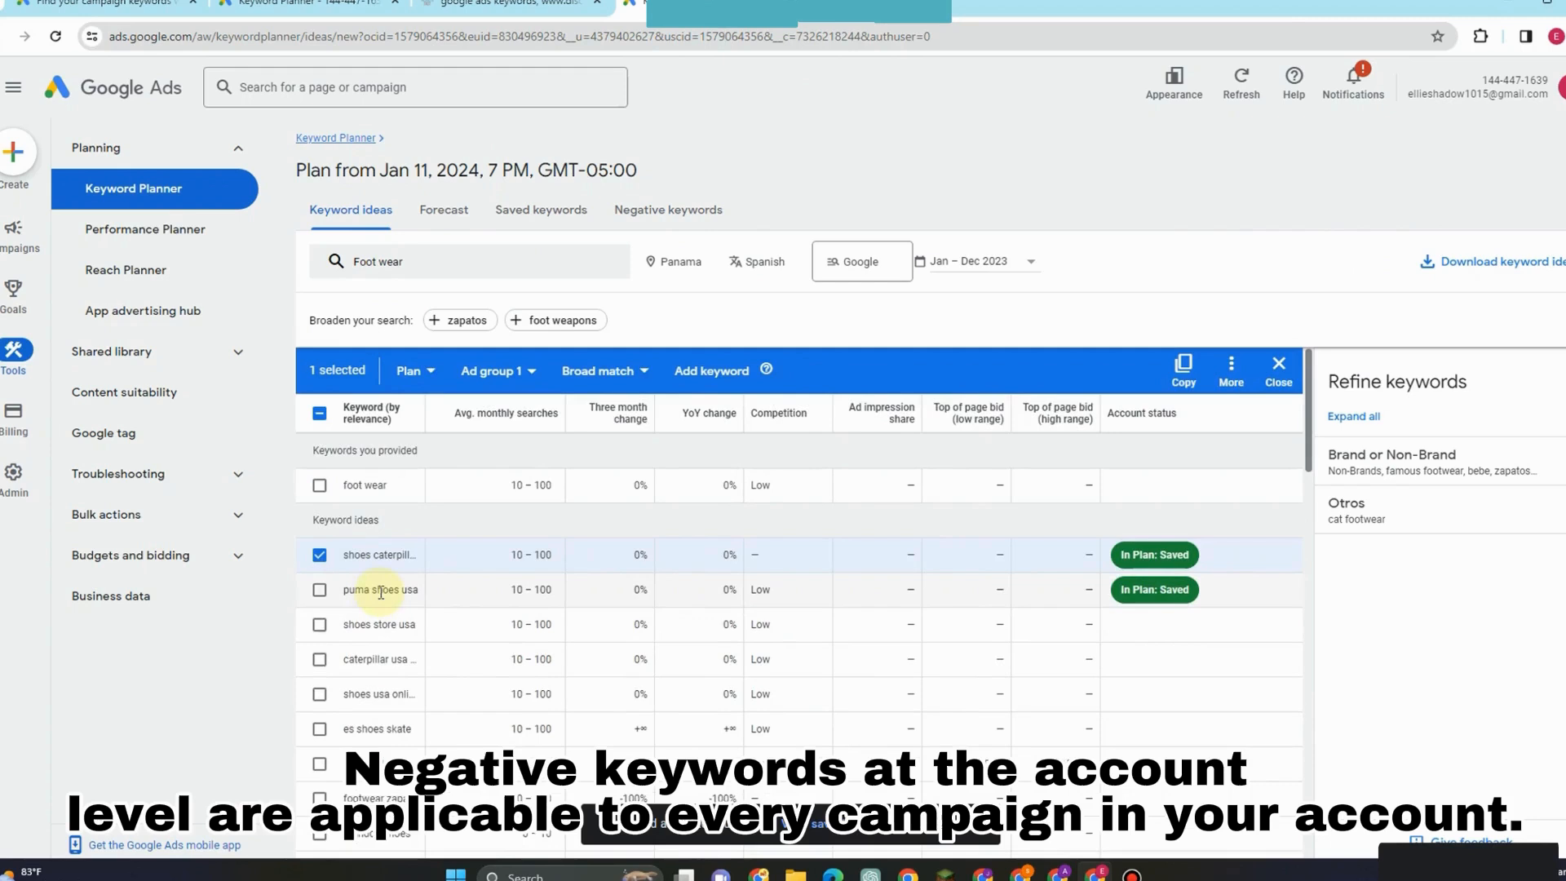
triple_click(421, 557)
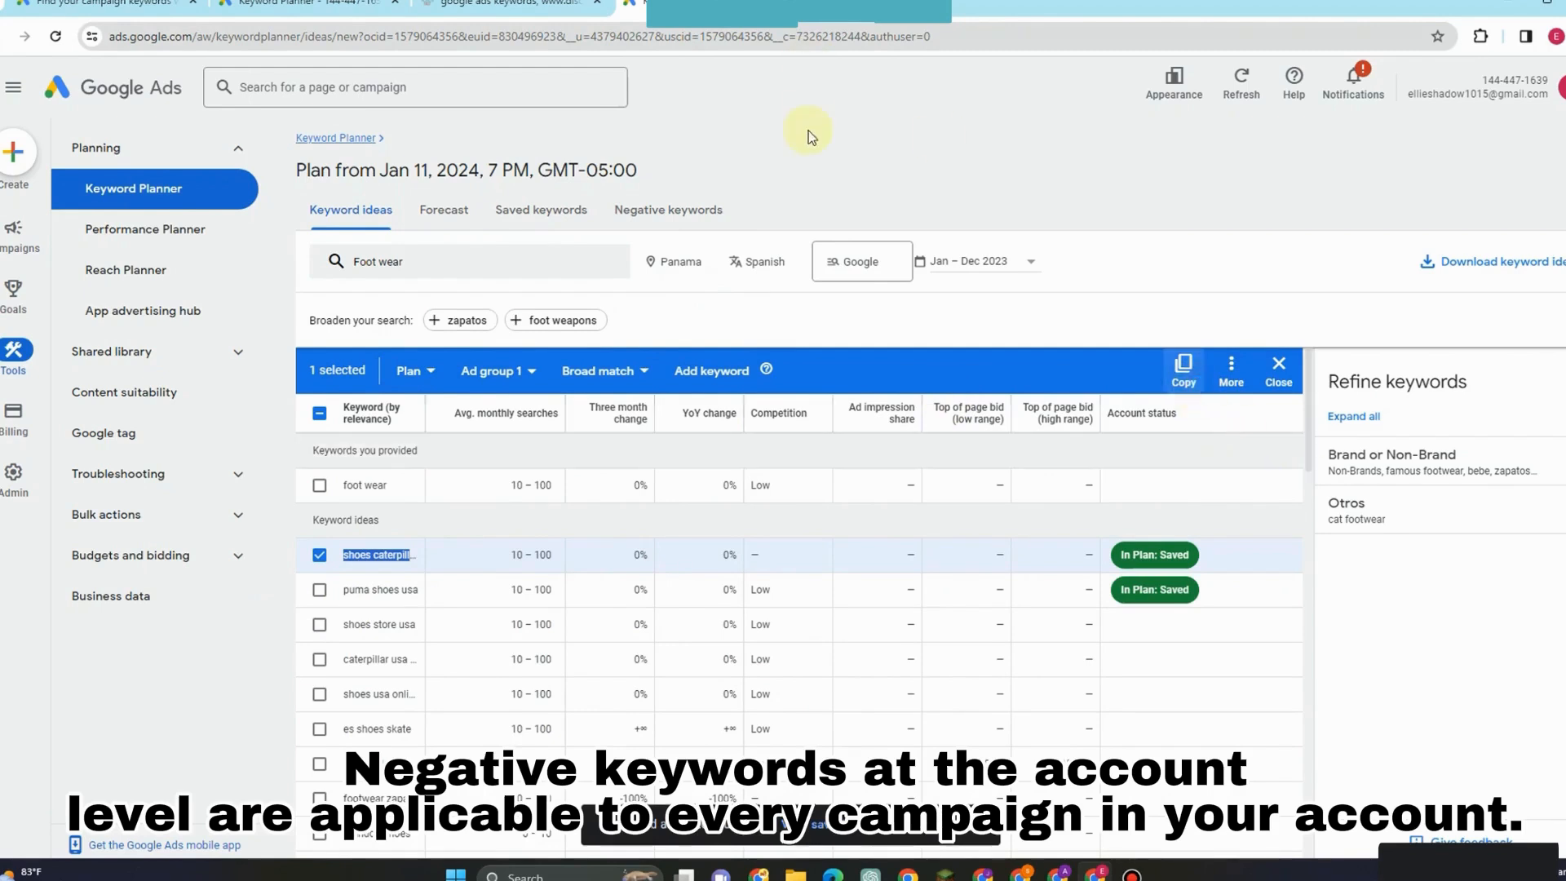
click(668, 209)
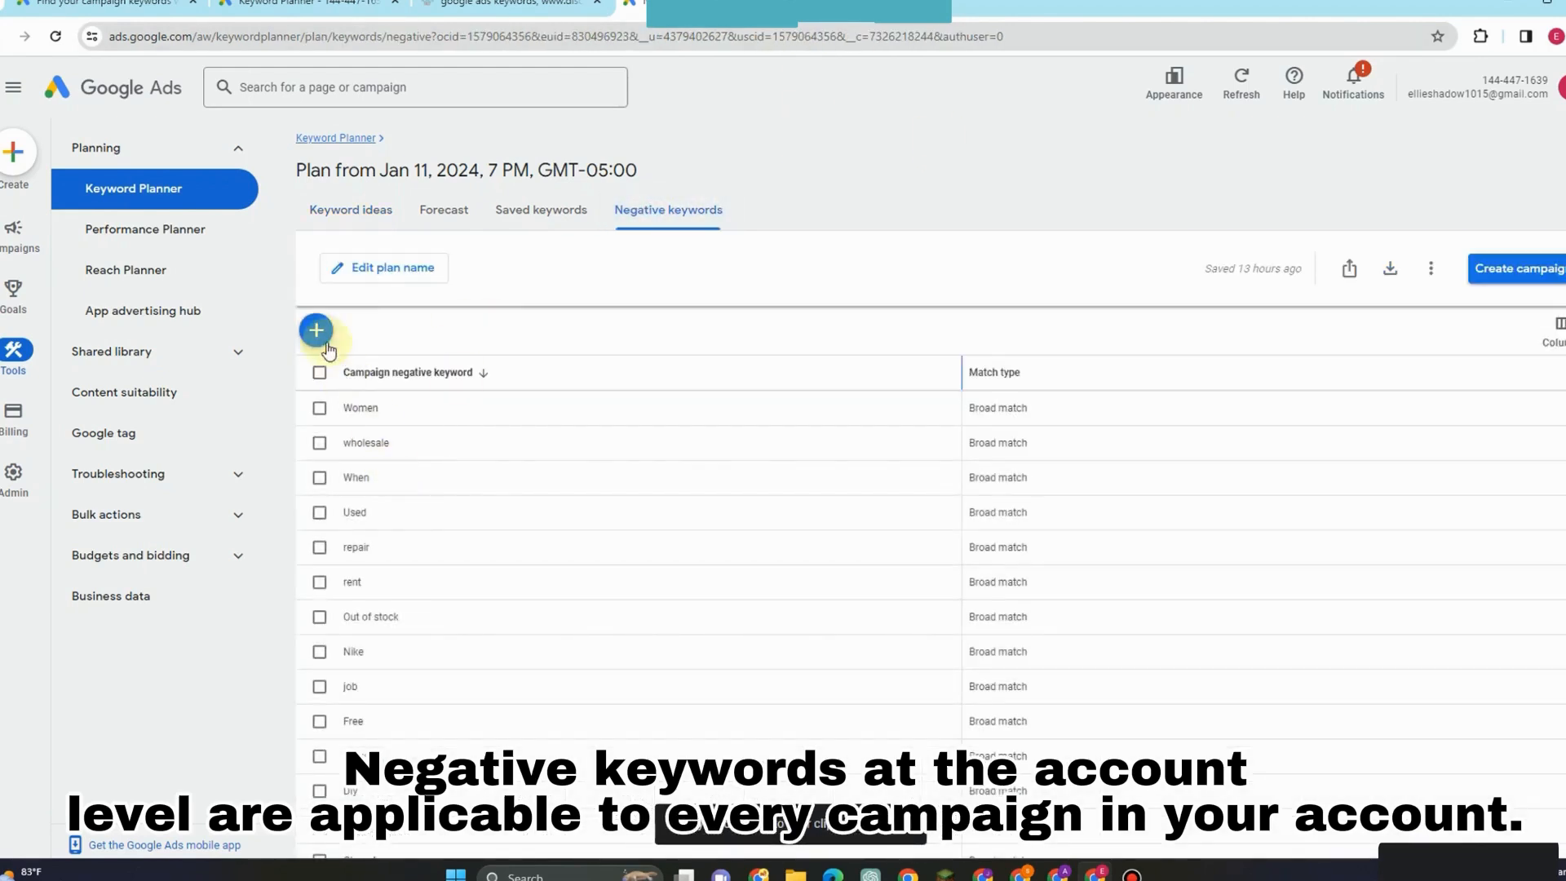
click(315, 329)
text(shoes caterpillar)
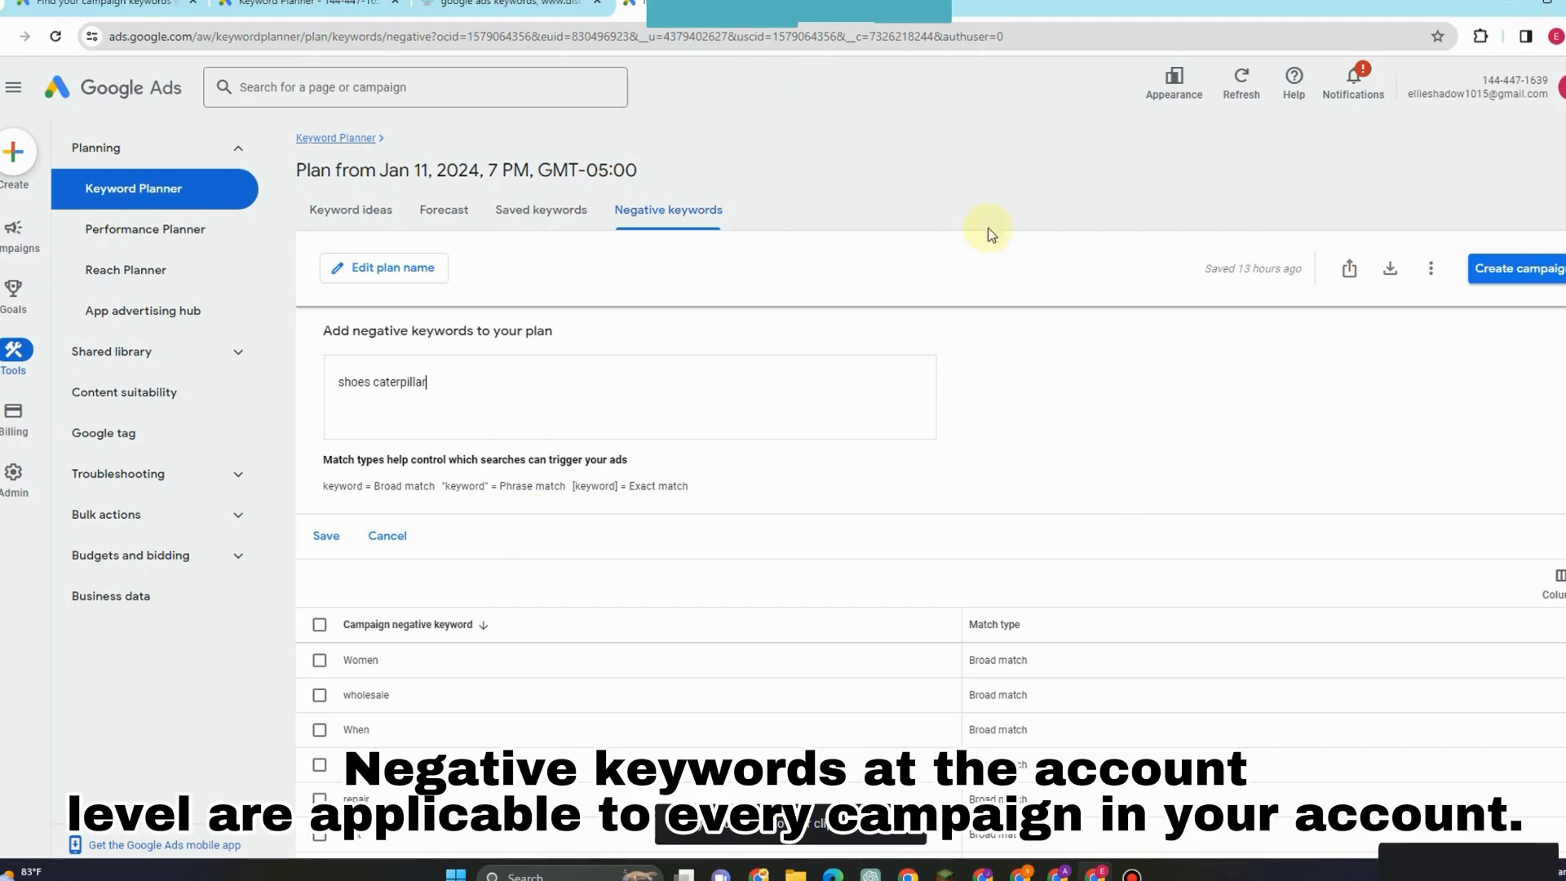
click(325, 535)
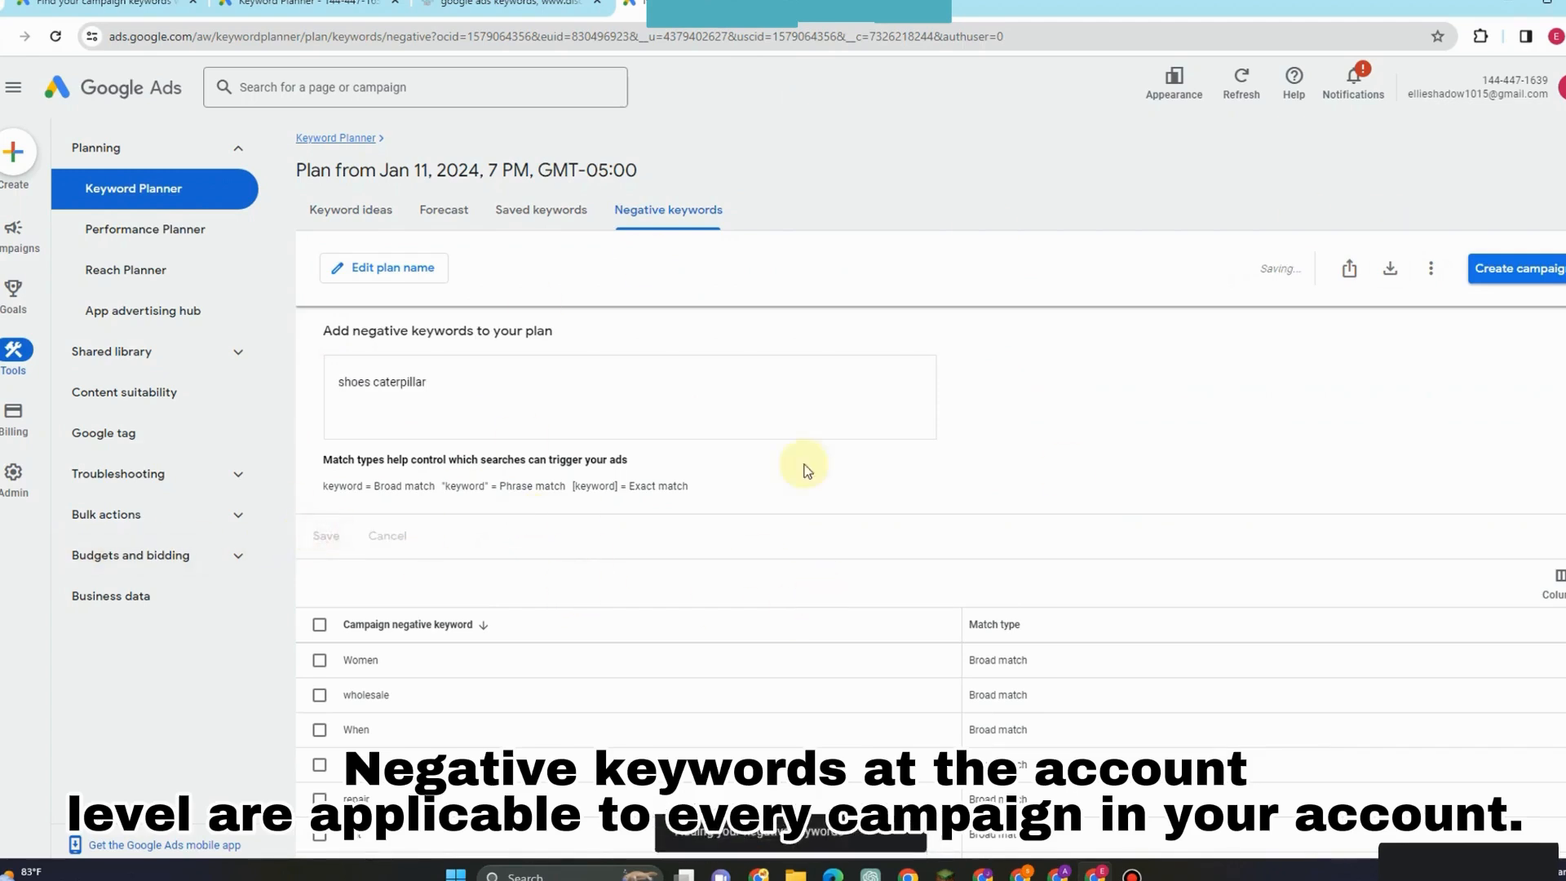
click(429, 268)
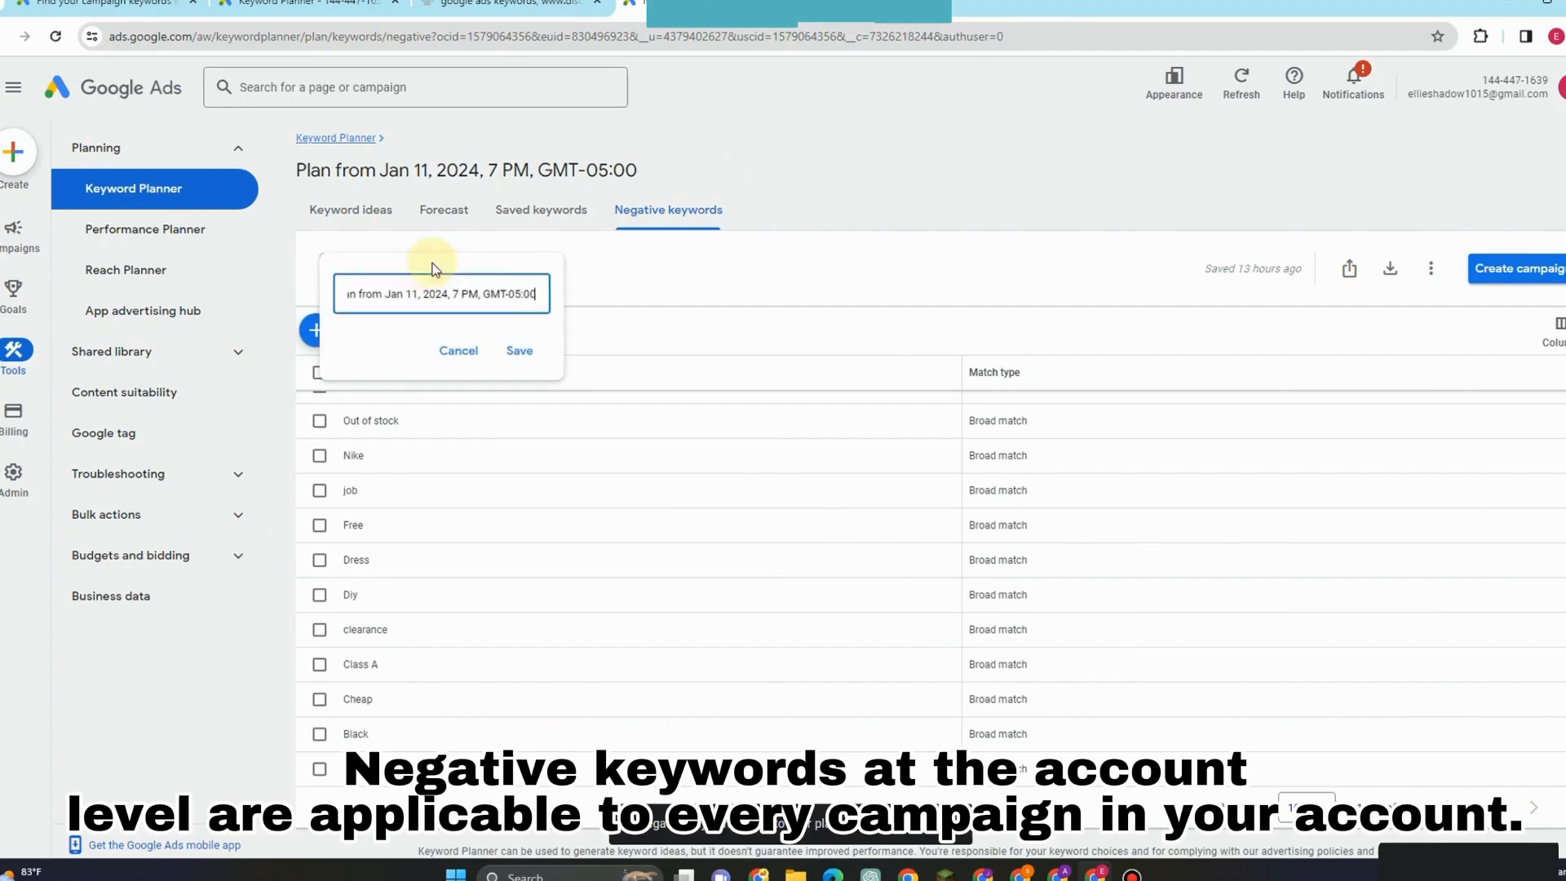
click(467, 351)
click(243, 328)
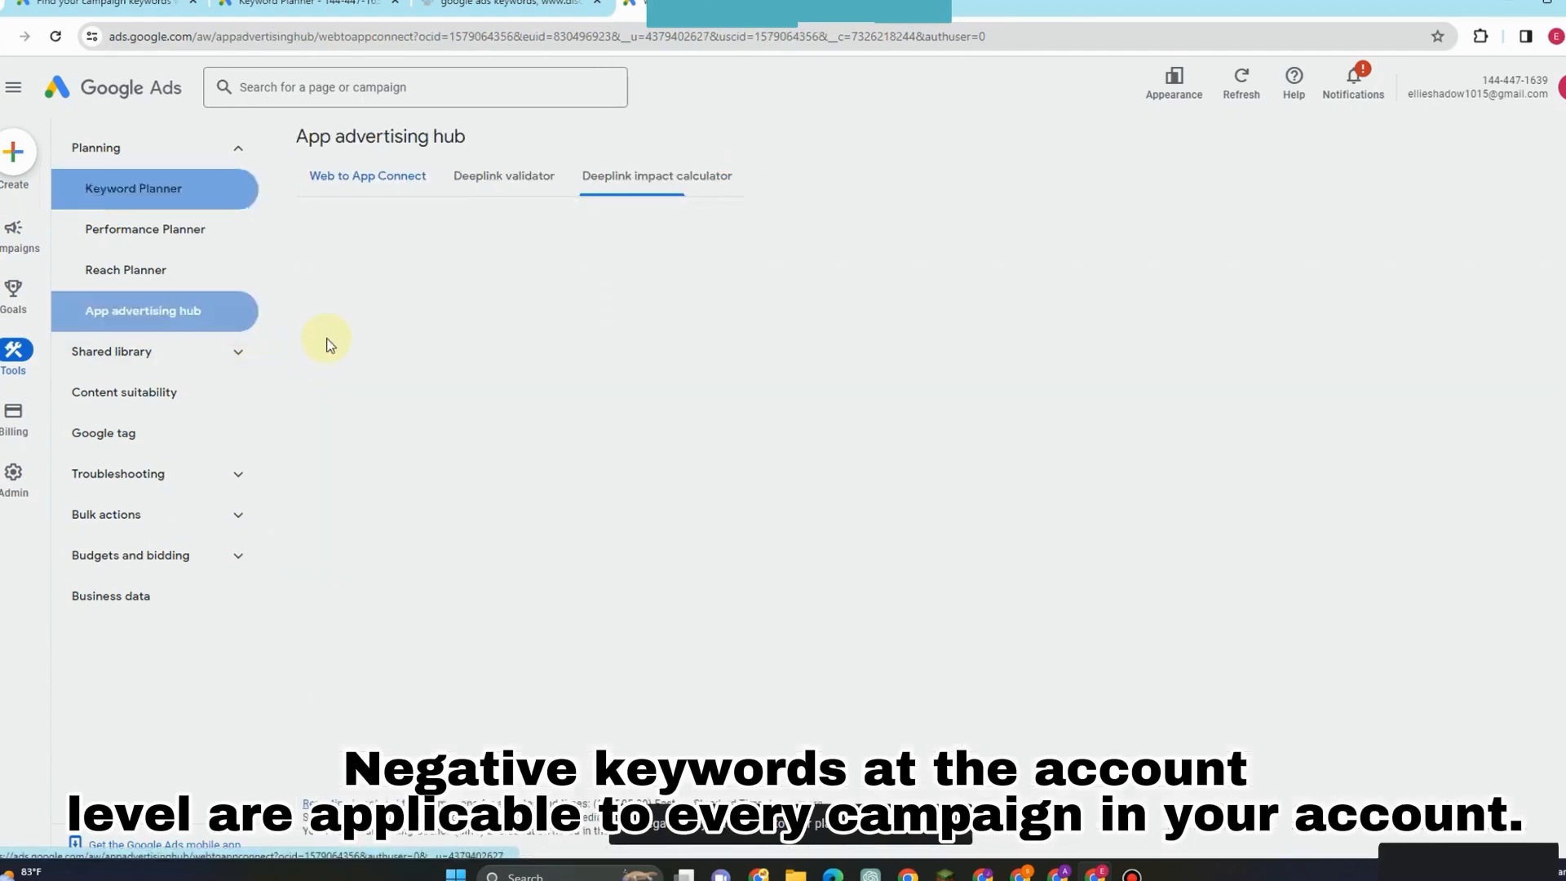
click(161, 194)
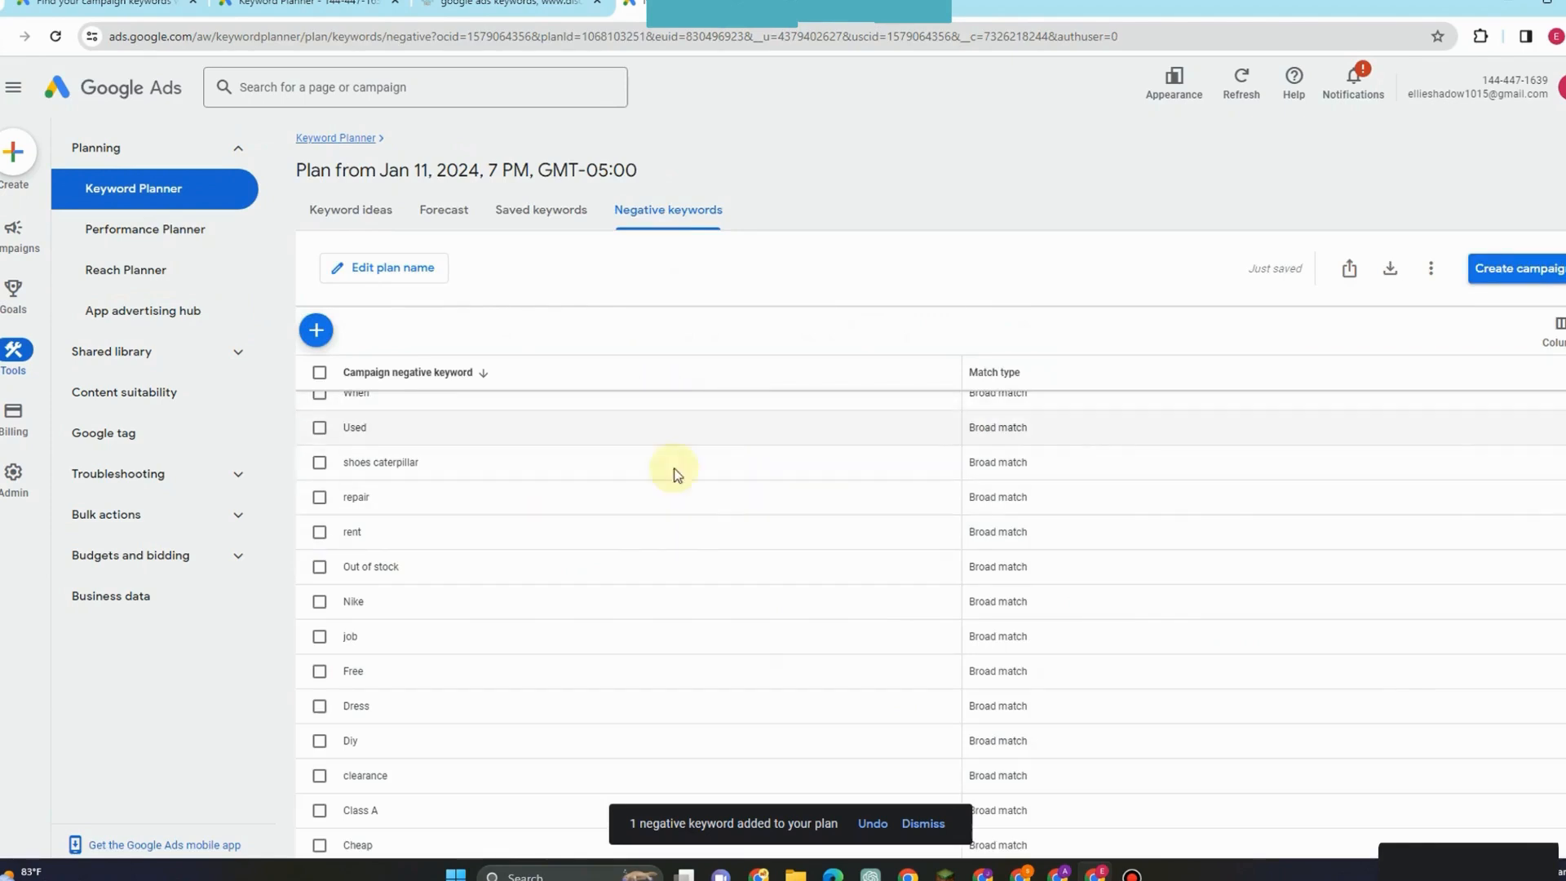
Step: Review the plan's updated negative keywords from start to end and open the form for adding more
scroll(809, 592, up, 1)
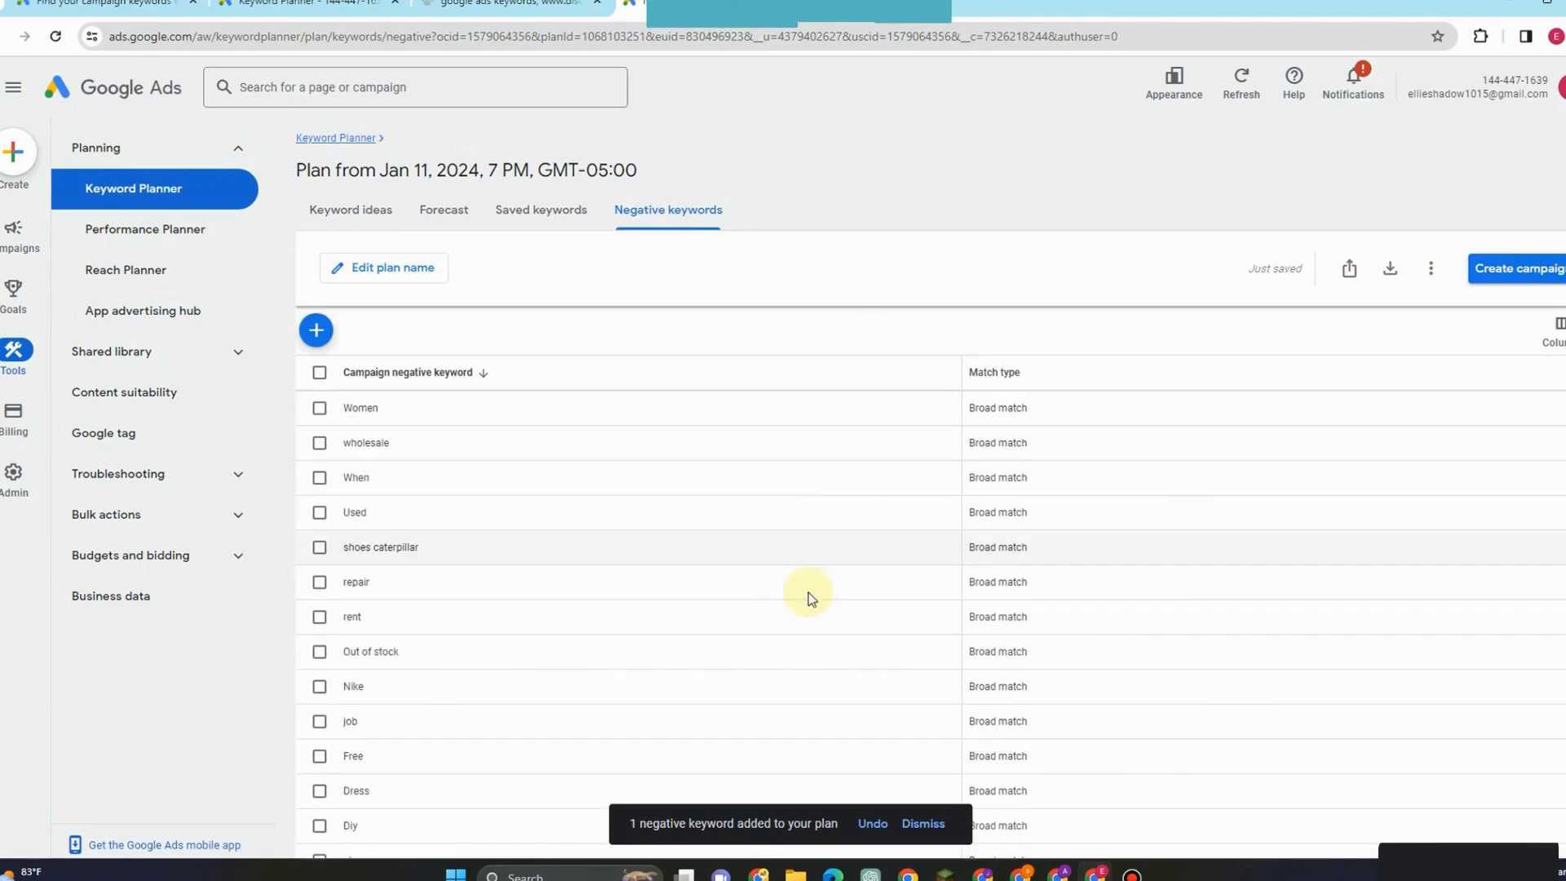
scroll(809, 592, down, 3)
scroll(809, 592, up, 3)
scroll(685, 522, down, 3)
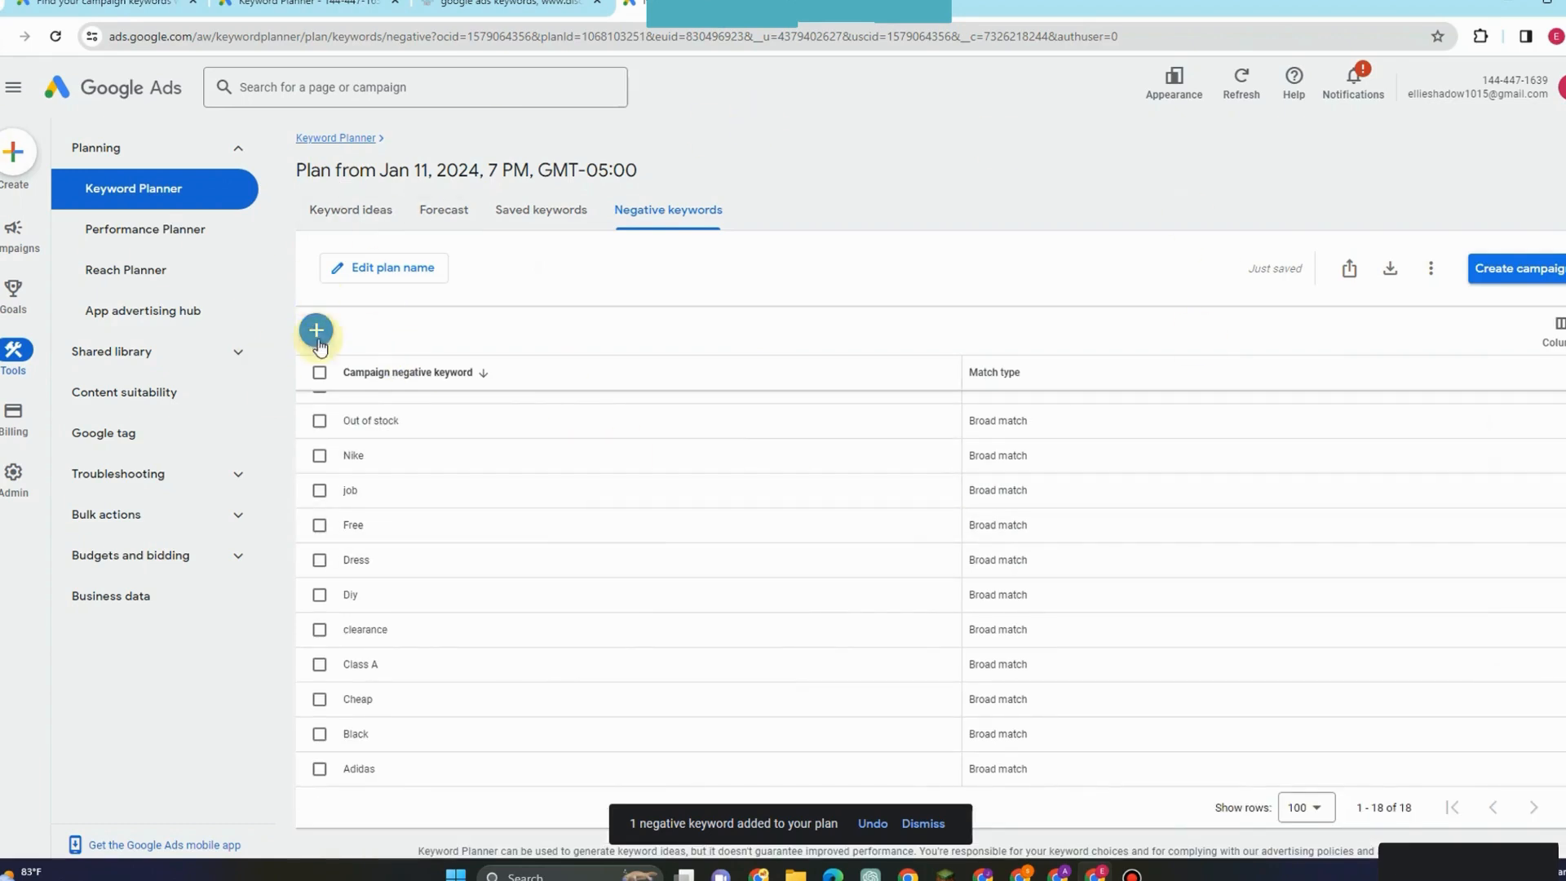
click(317, 329)
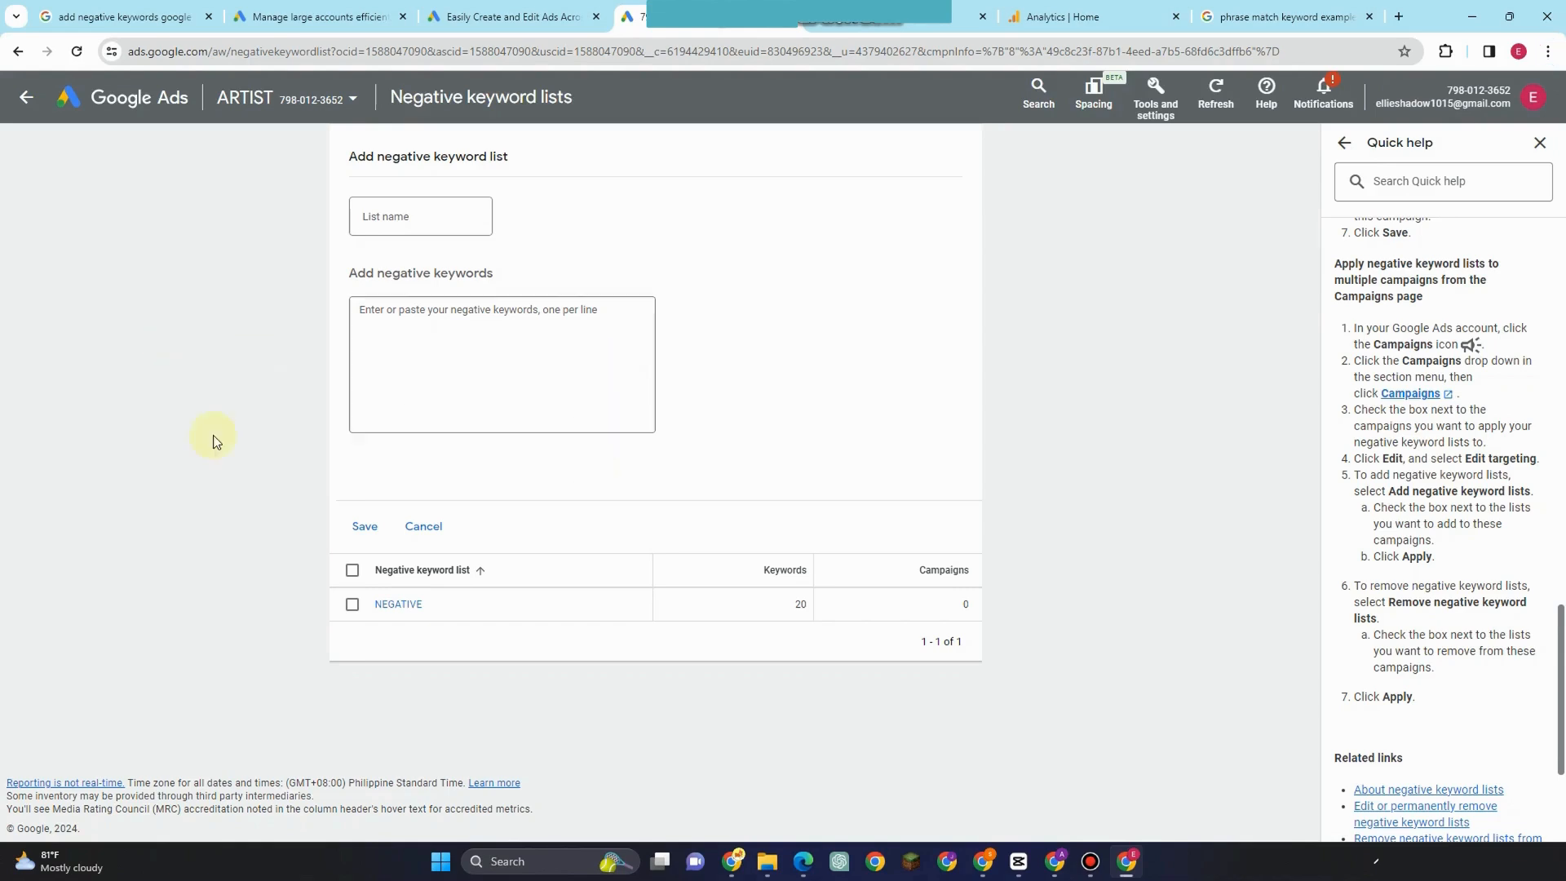
Step: Enter "Do not" as the name of the new negative keyword list in the ARTIST account
click(433, 371)
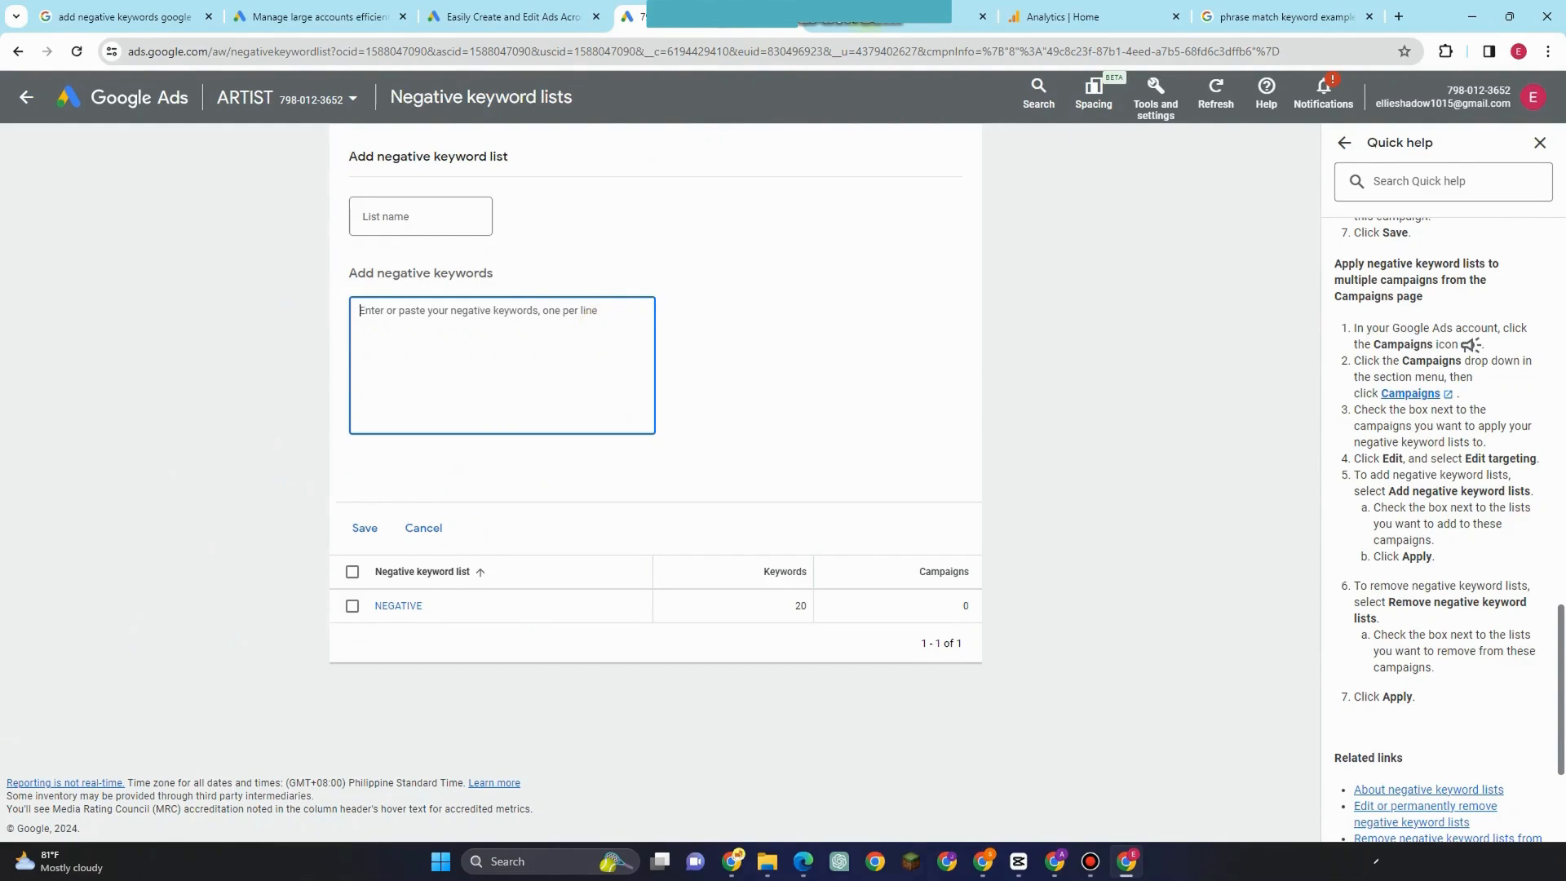
key(alt)
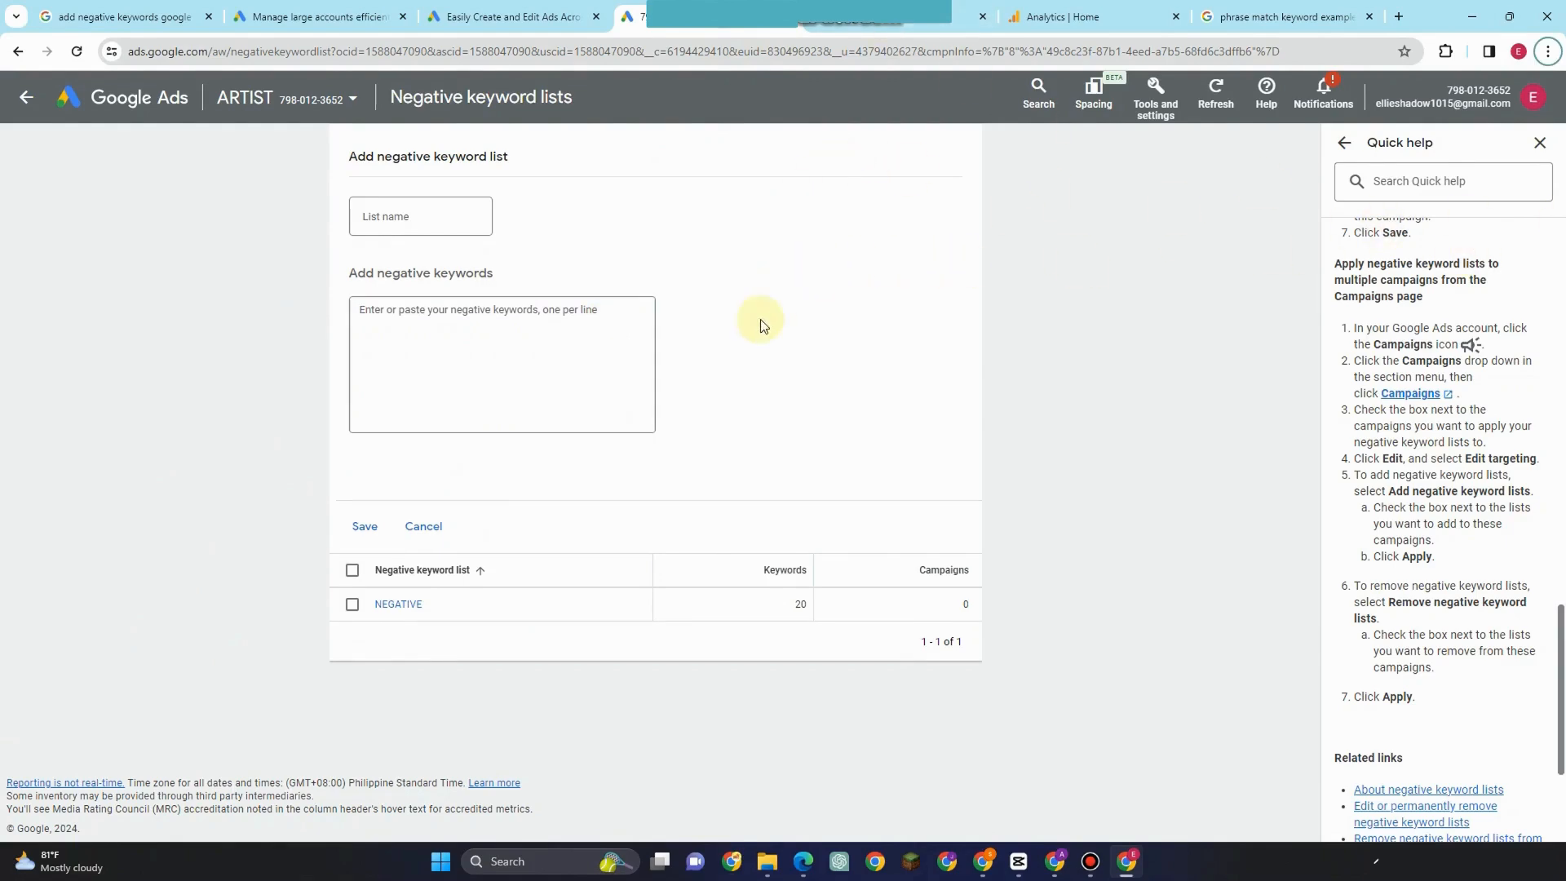
click(551, 302)
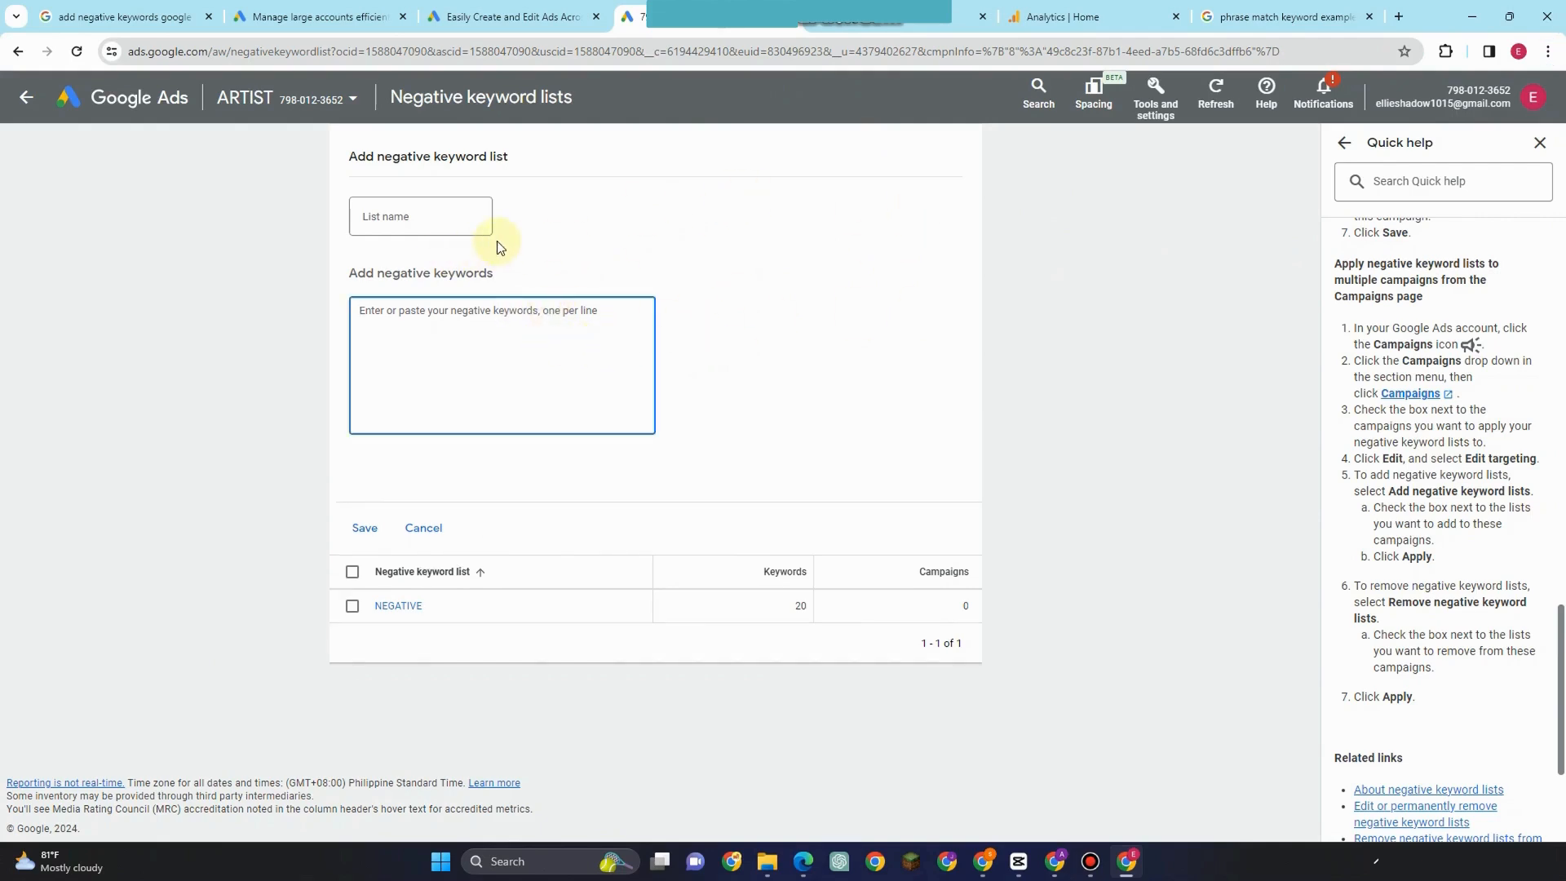
click(457, 221)
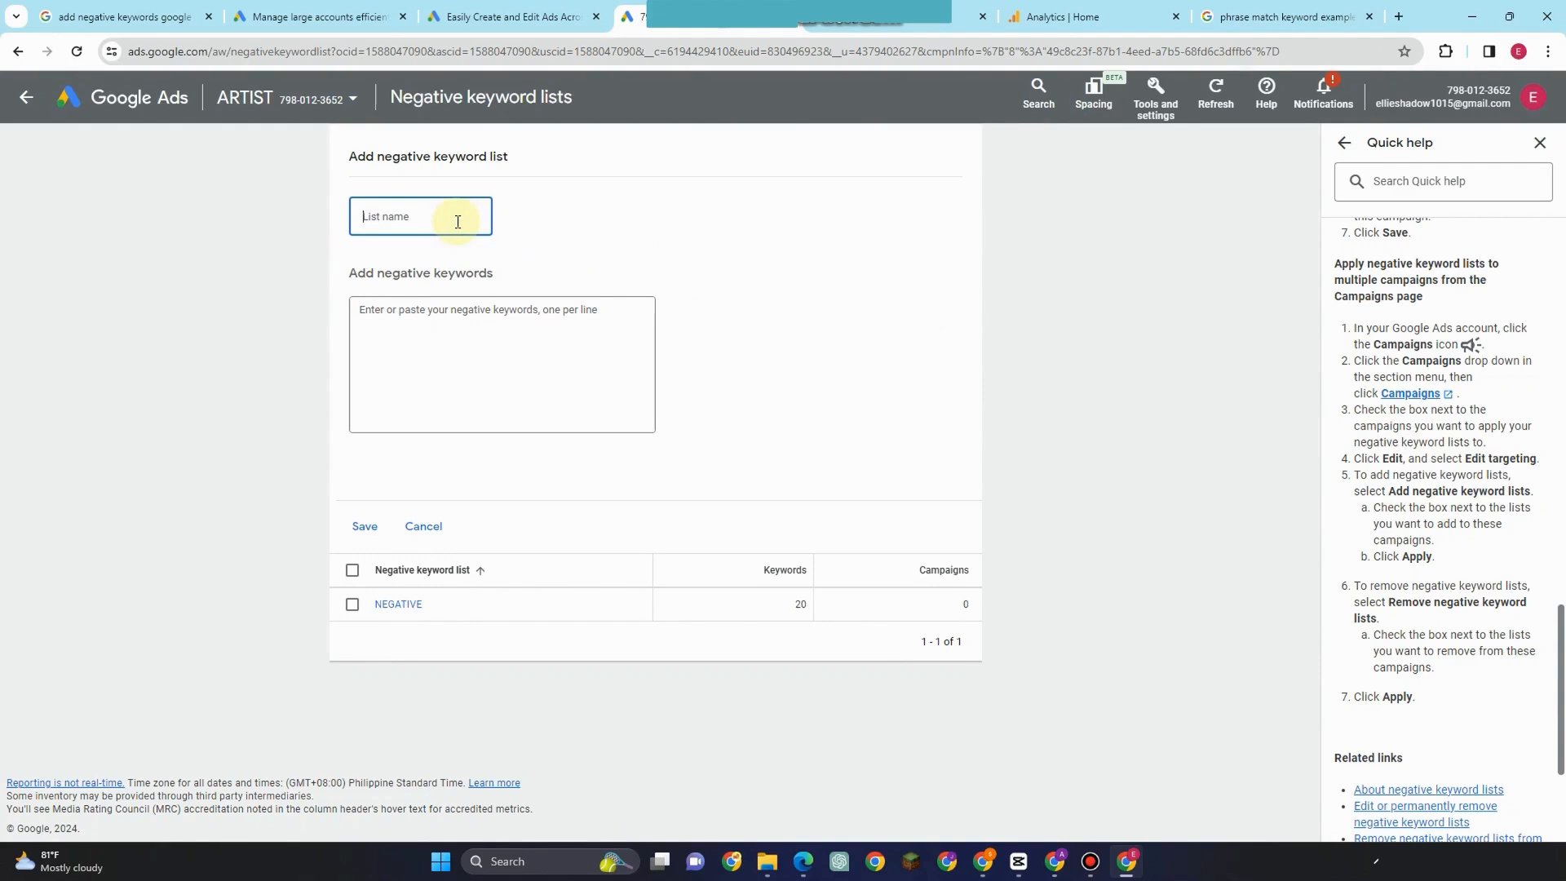
text(Do not)
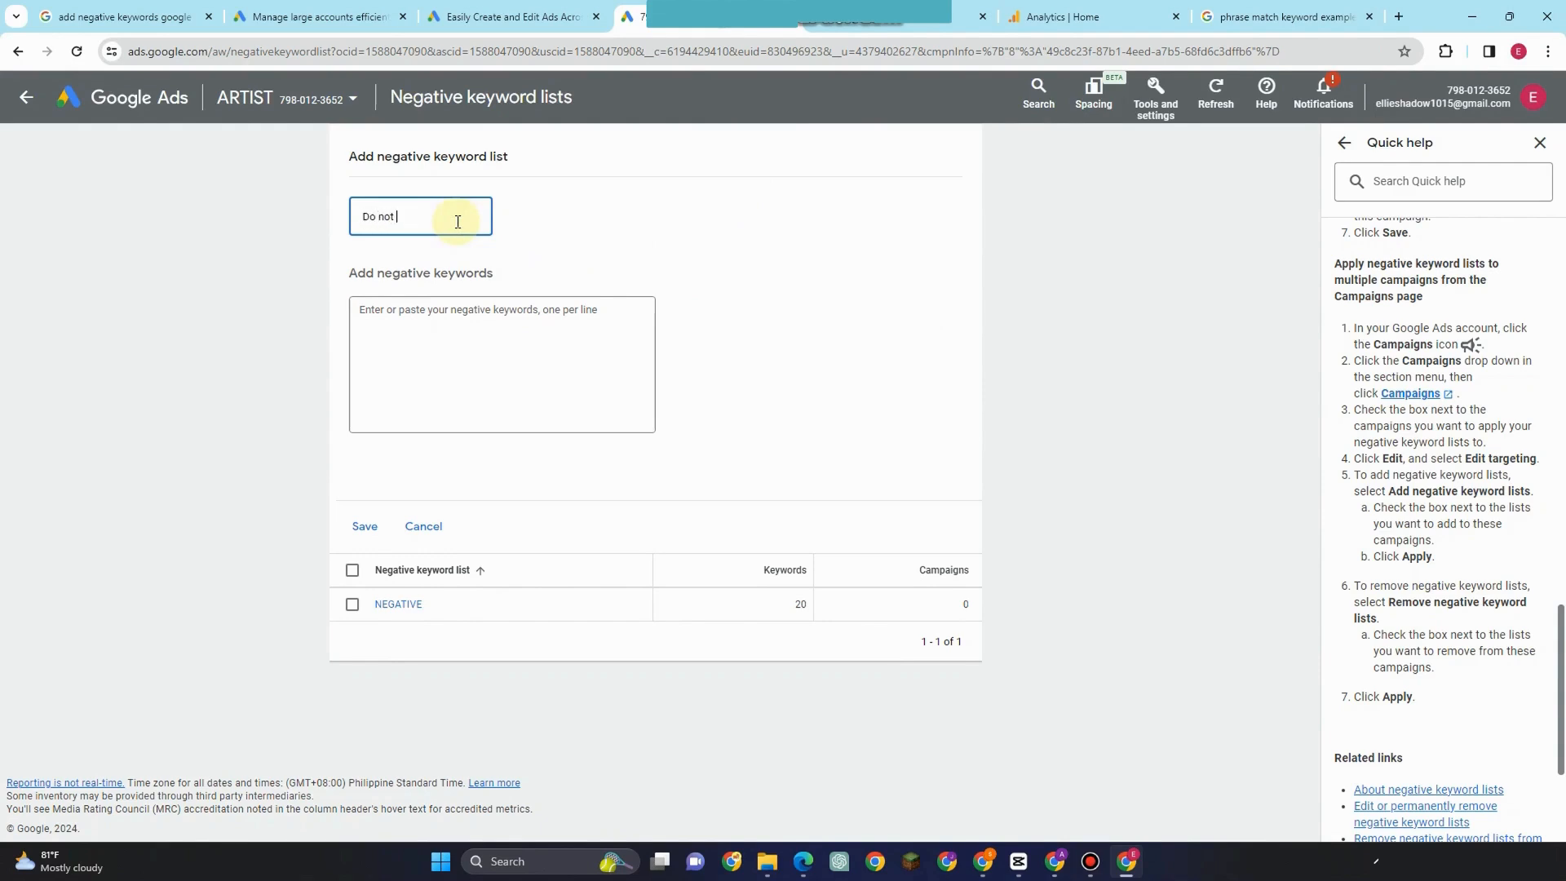